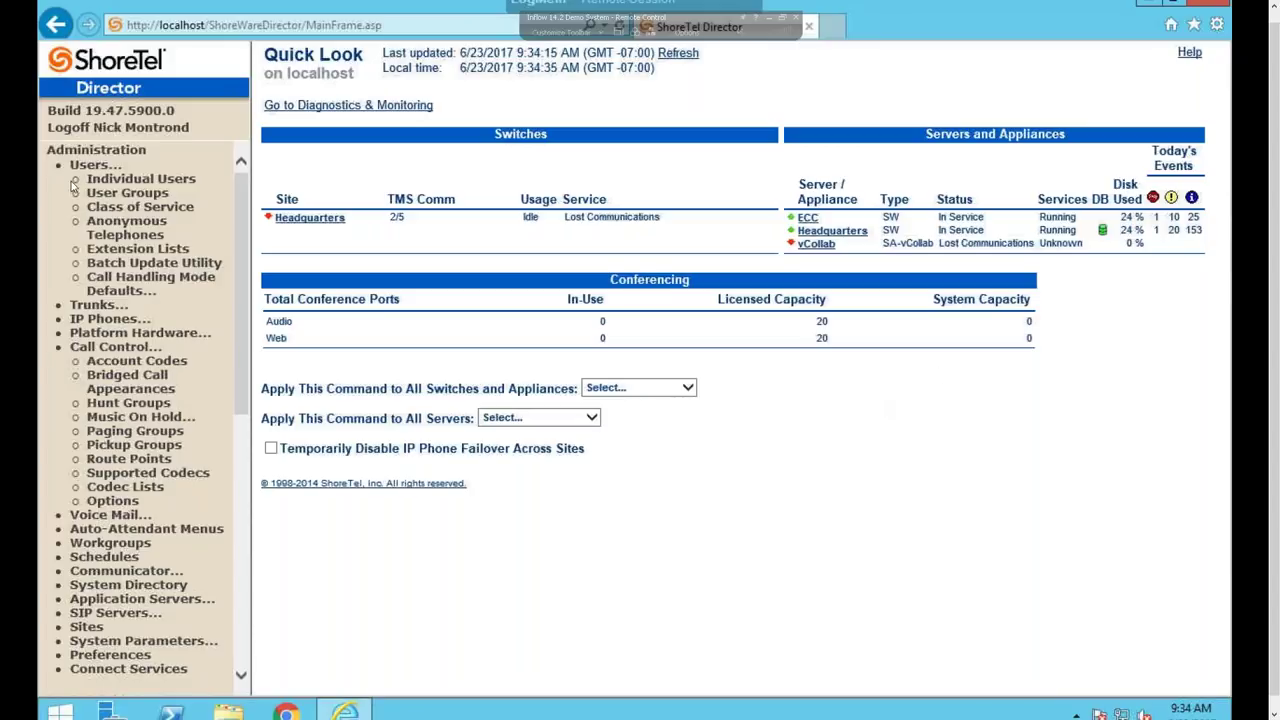
Step: List the individual users sorted by last name and open the user with extension 203 for editing
click(140, 184)
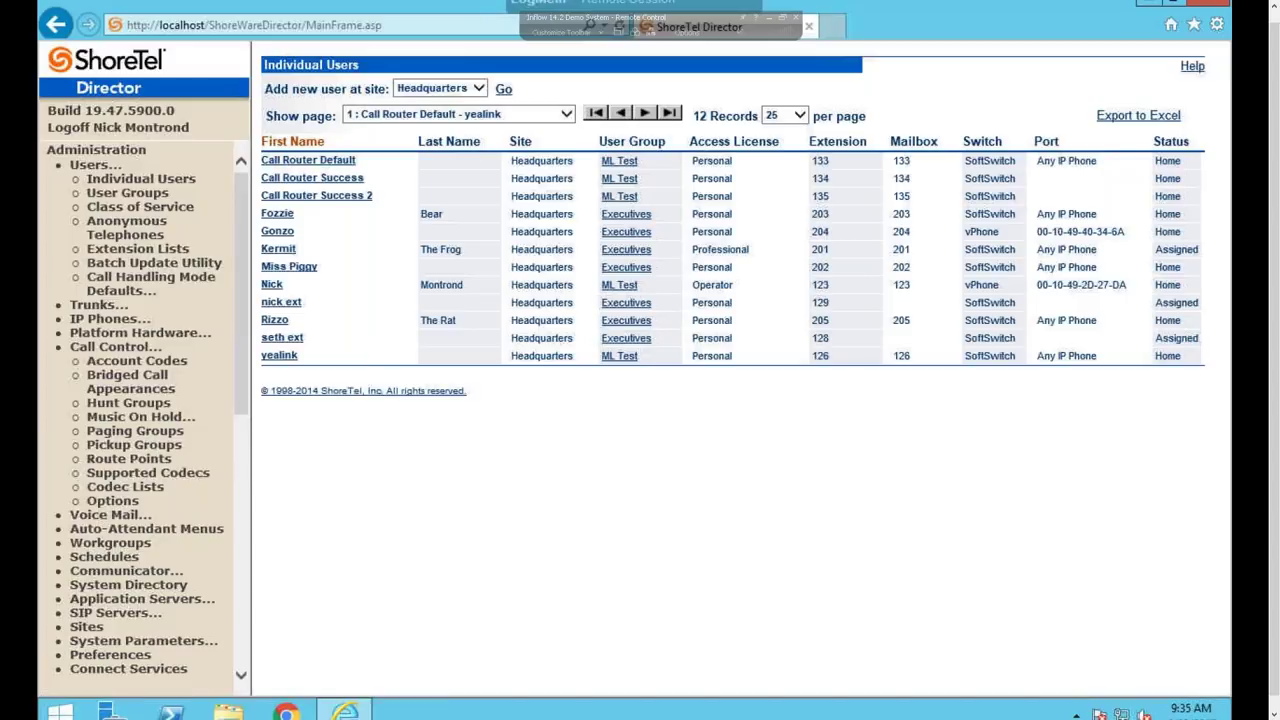
click(457, 144)
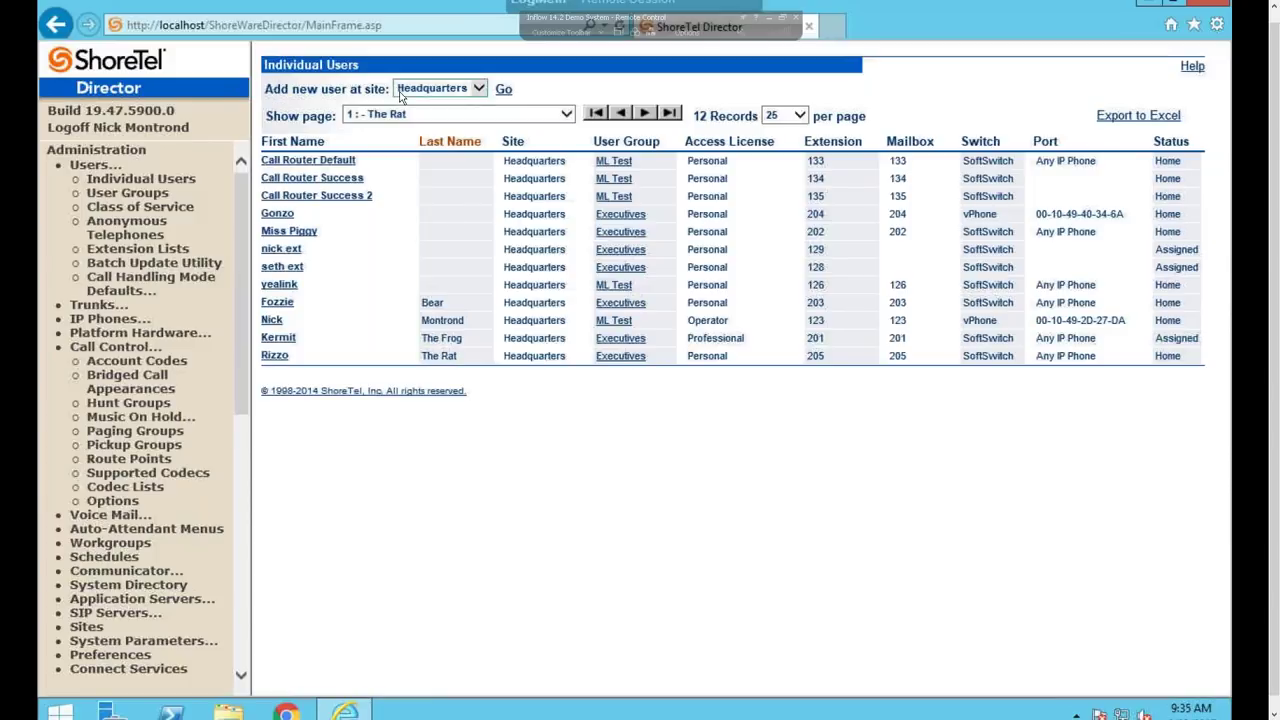
click(484, 90)
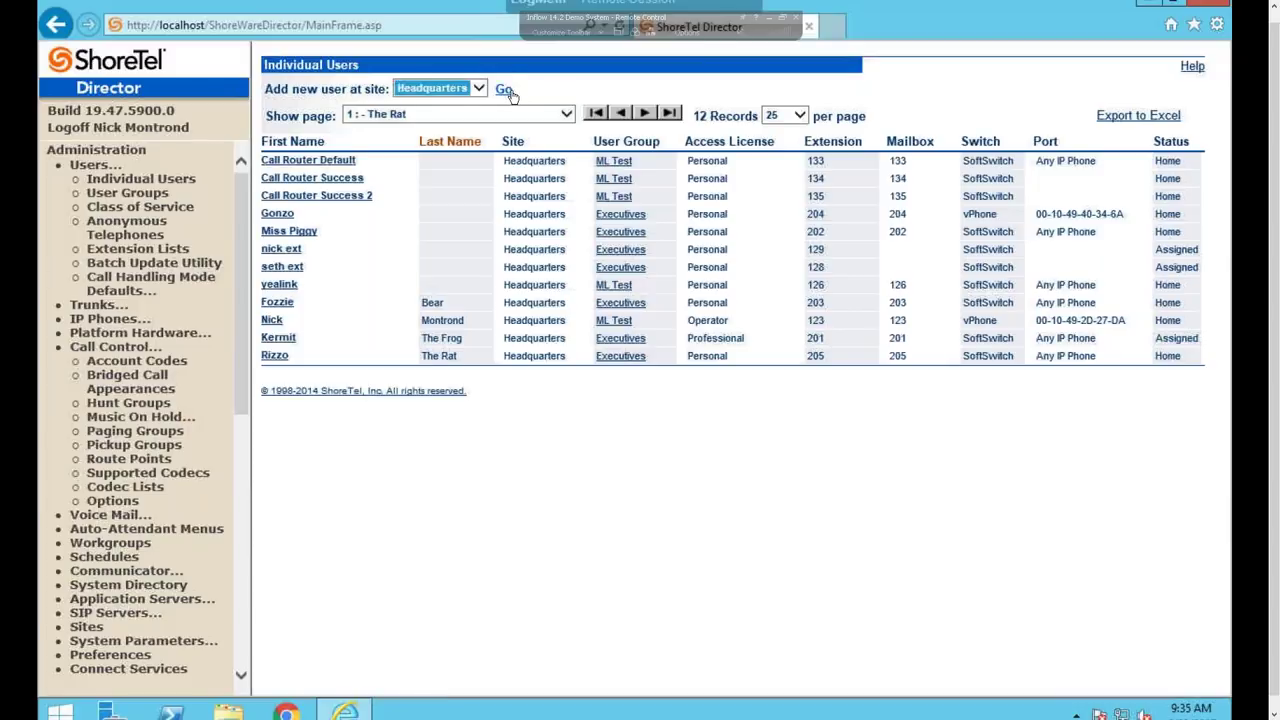
click(505, 90)
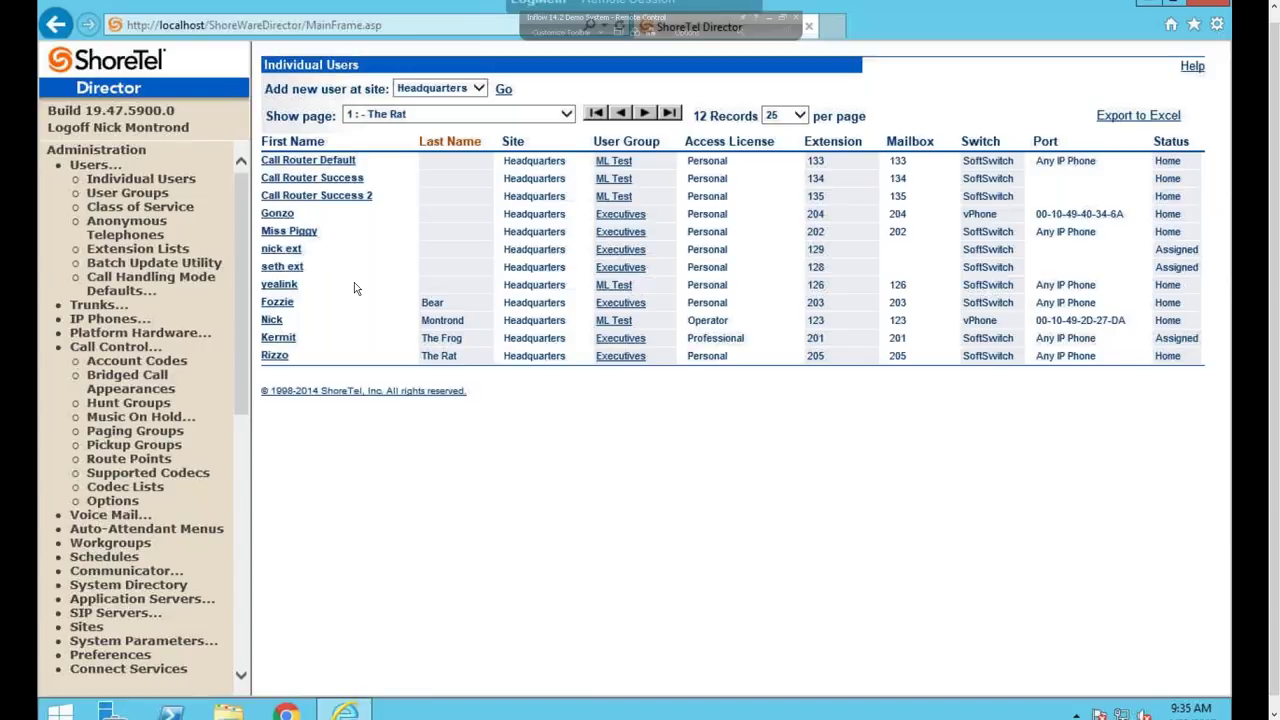
click(286, 303)
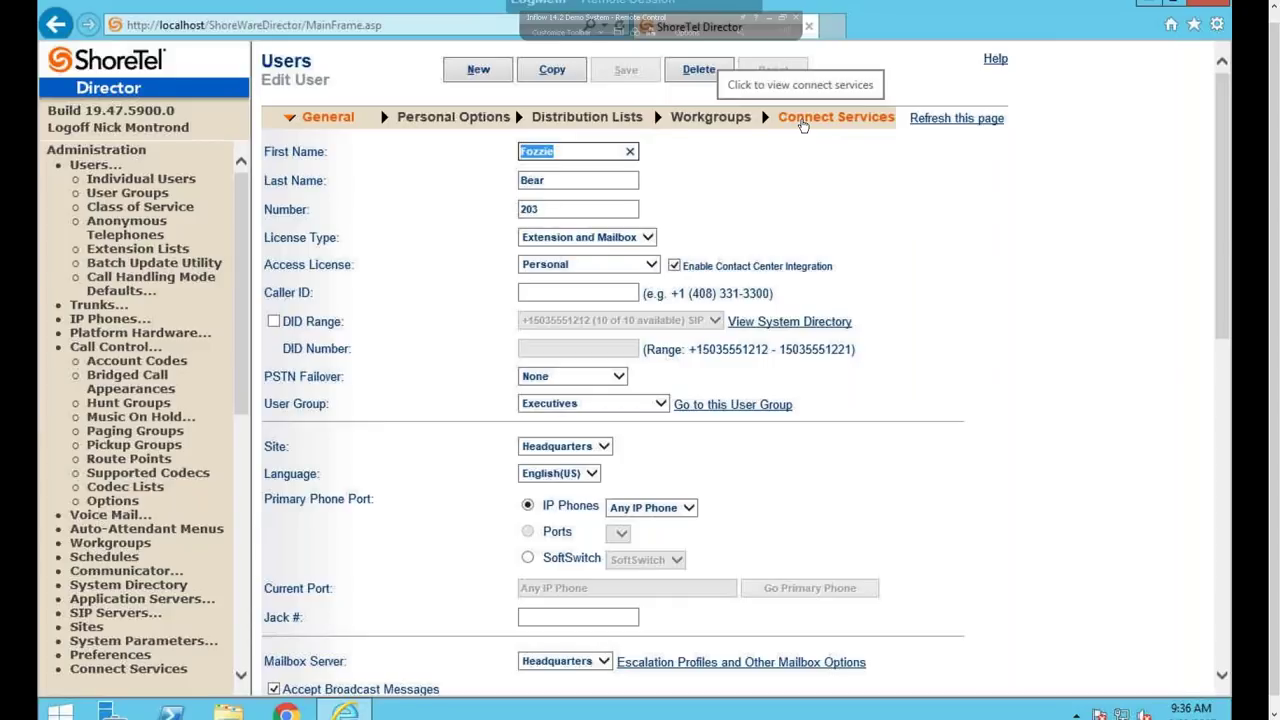
Step: Review the available license types and access licenses in the user's general settings
click(800, 219)
click(611, 179)
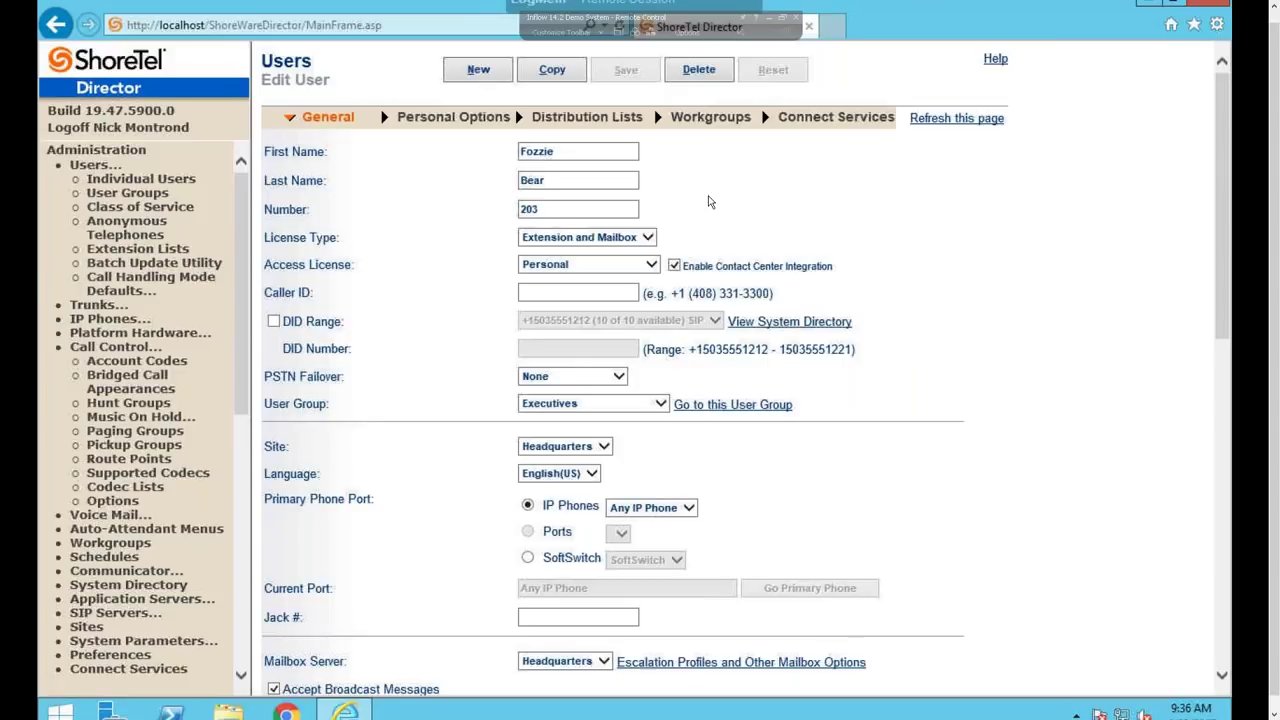
click(648, 238)
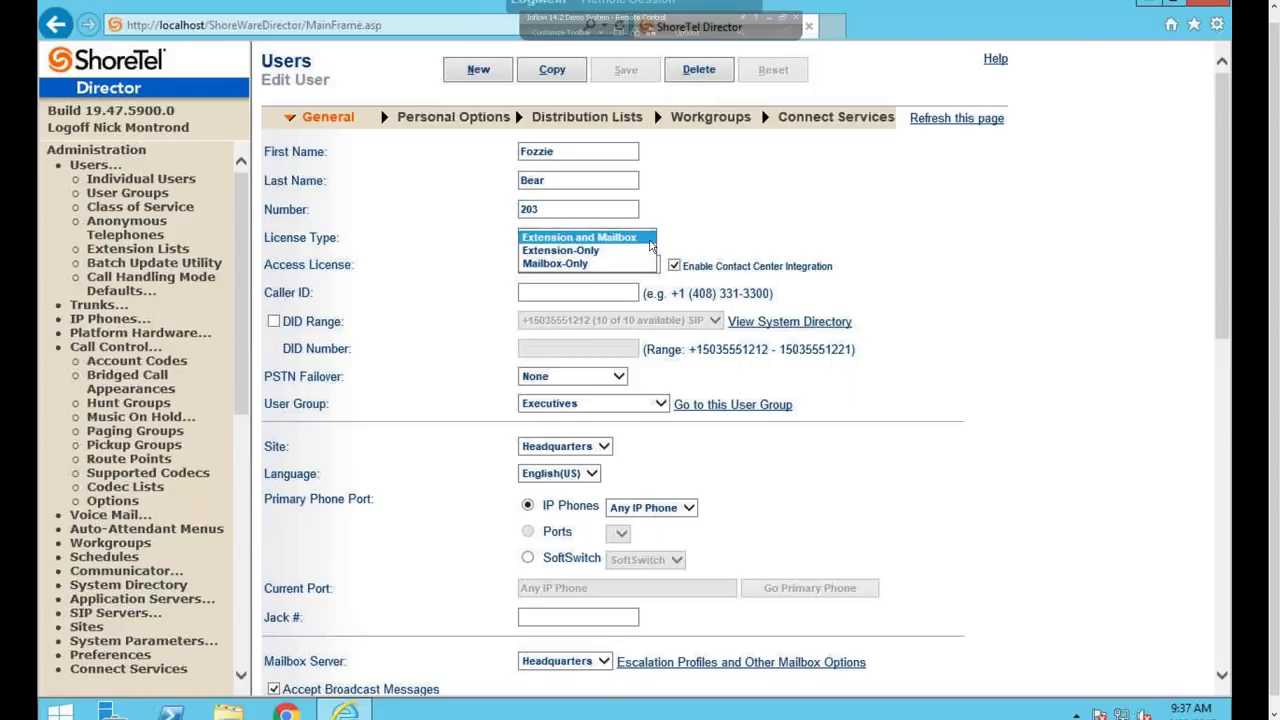
click(785, 220)
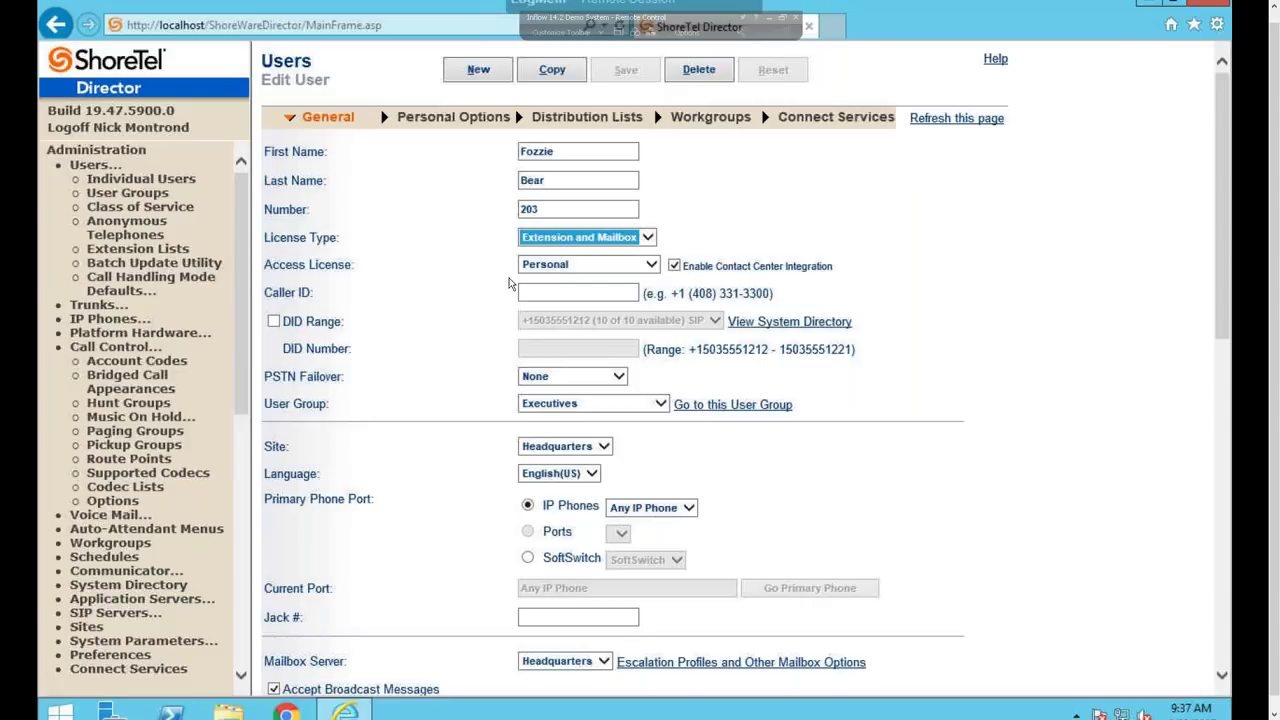
click(651, 265)
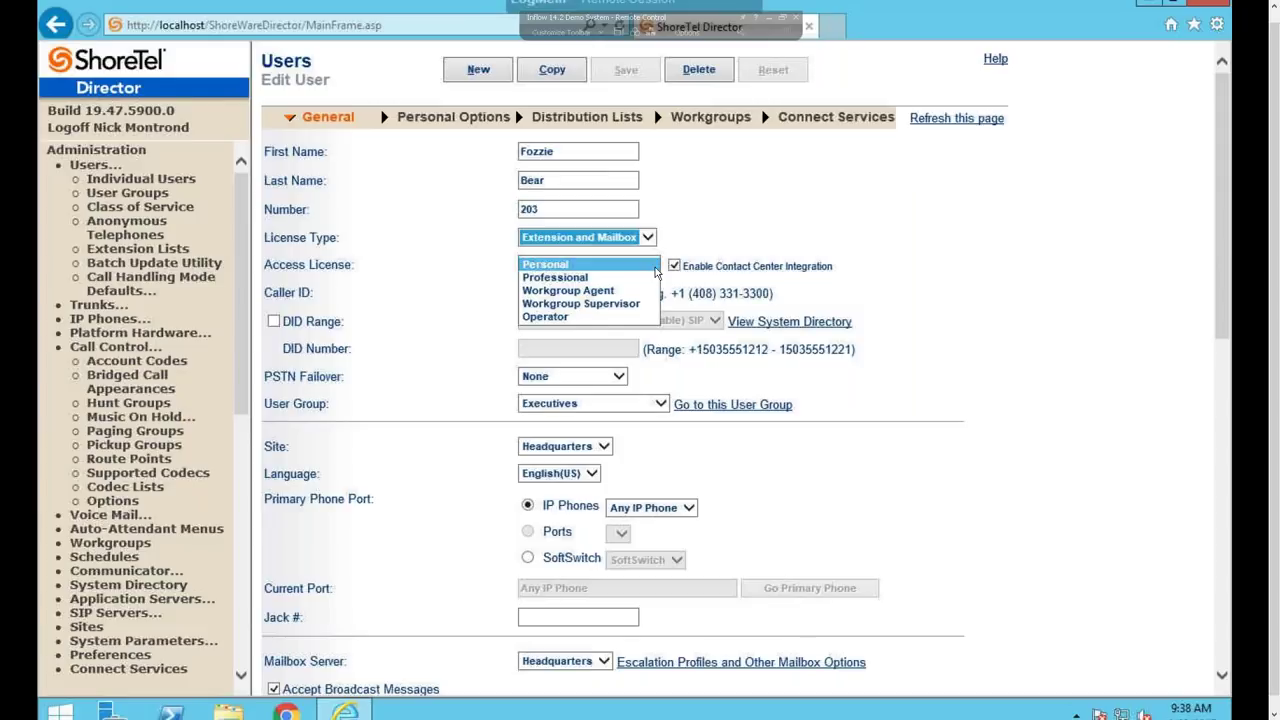
click(807, 295)
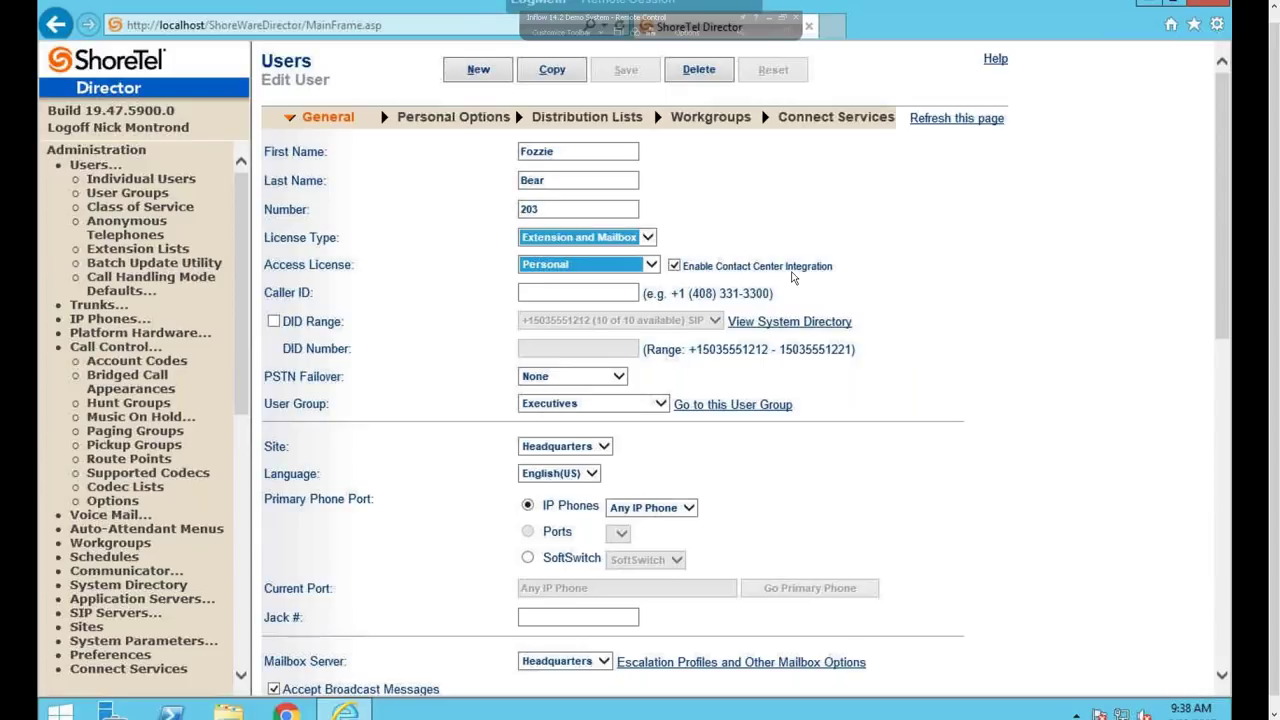
Step: Enter a sample phone number as the user's caller ID in the suggested format, and clear the field again
click(565, 288)
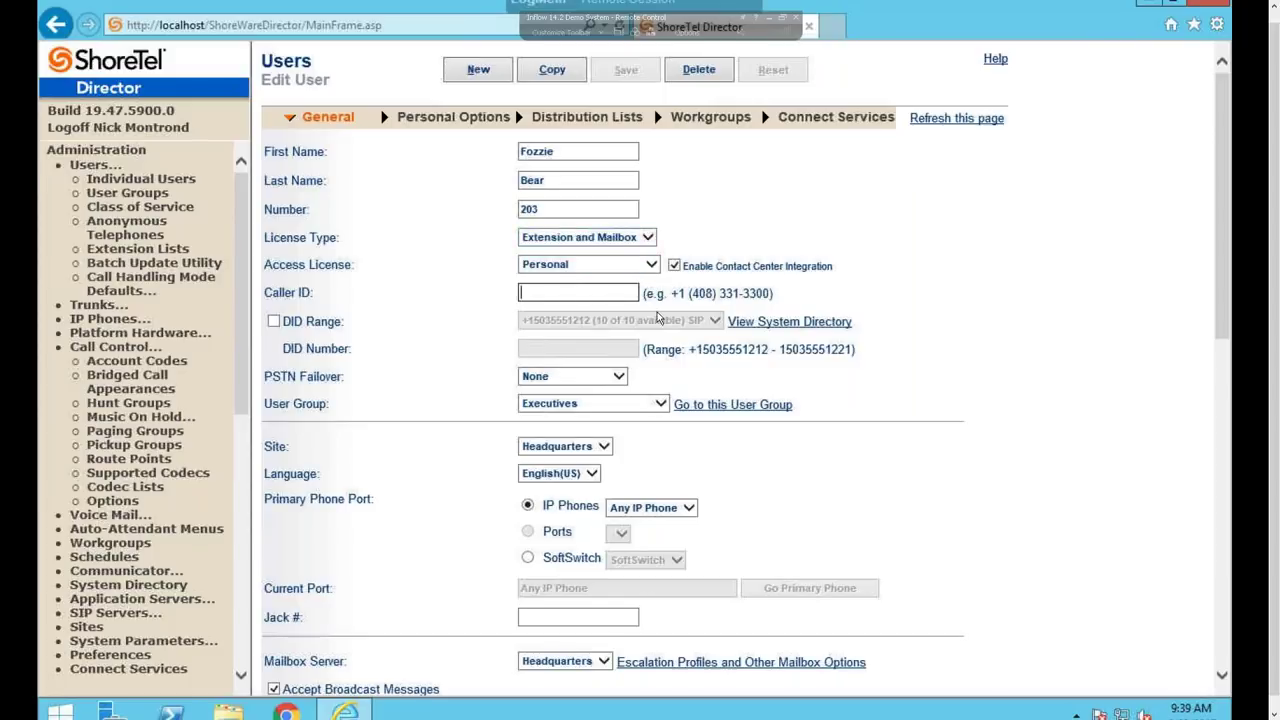
drag(646, 293, 772, 294)
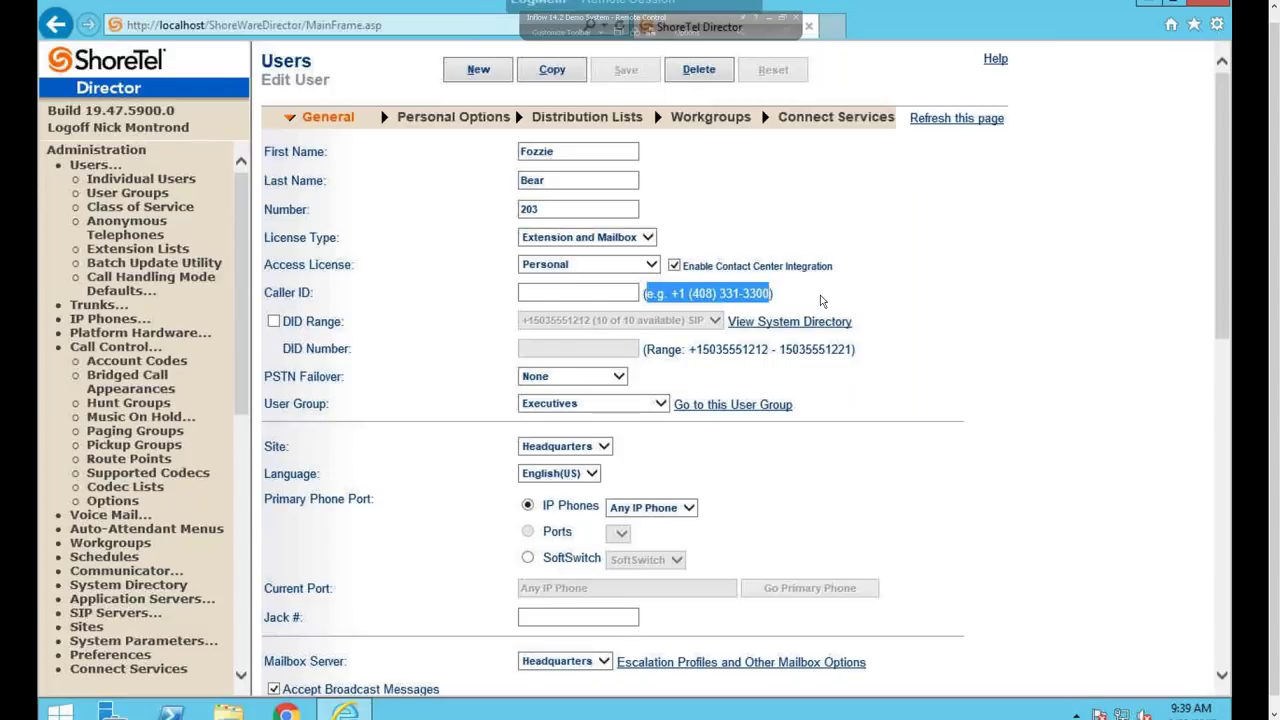
click(579, 290)
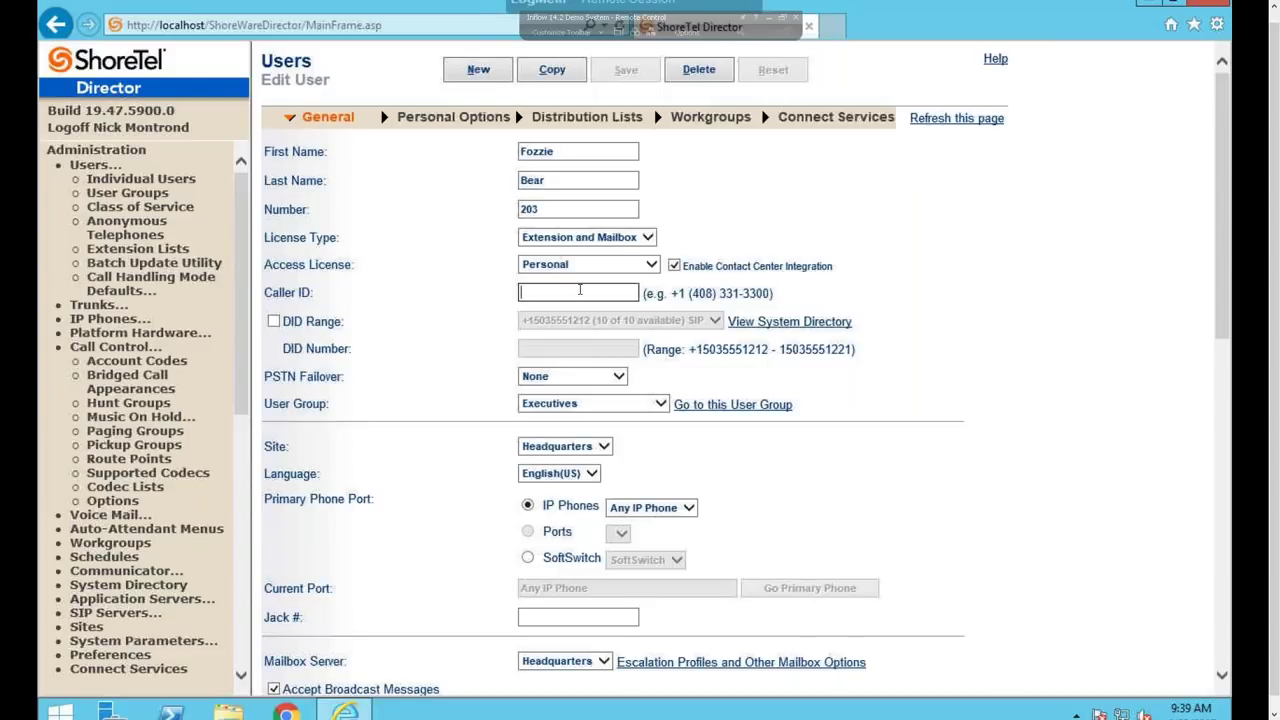
text(+1555)
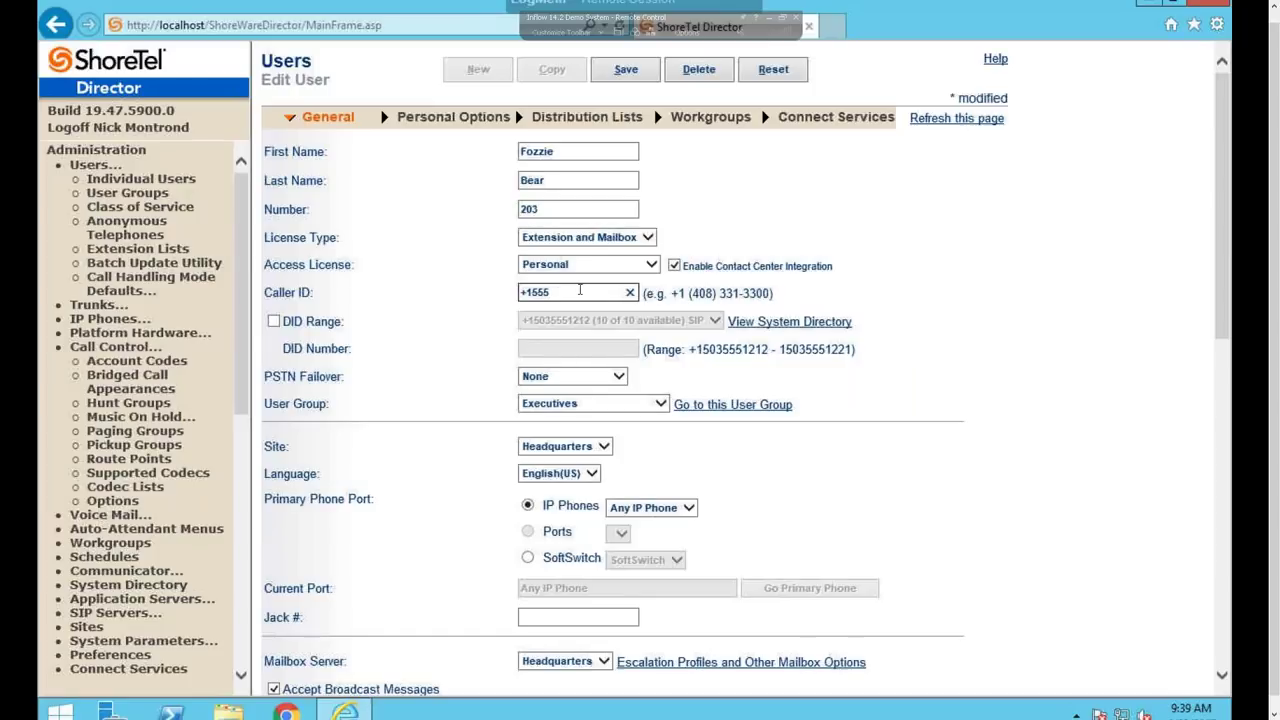
text(5551212)
click(626, 69)
click(592, 292)
drag(590, 292, 486, 285)
key(BackSpace)
Step: Enable a DID range for the user and inspect the available ranges and the DID number field
drag(302, 314, 288, 342)
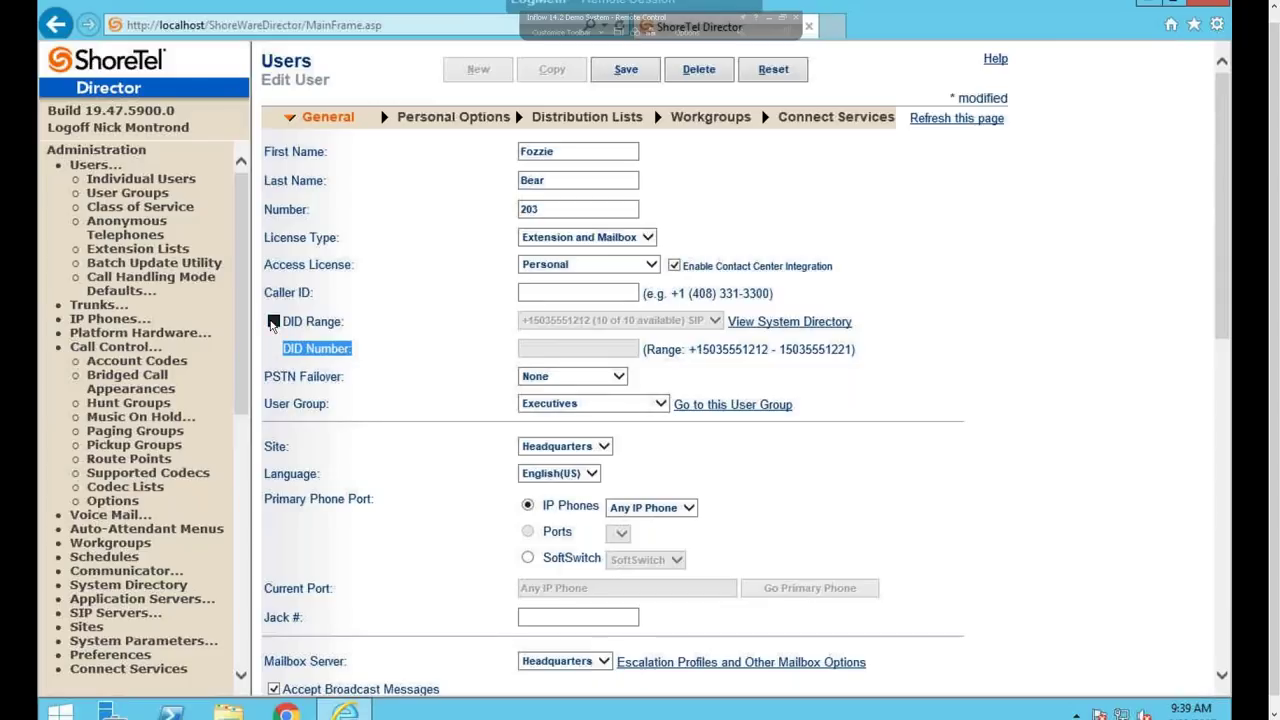
click(273, 322)
click(700, 321)
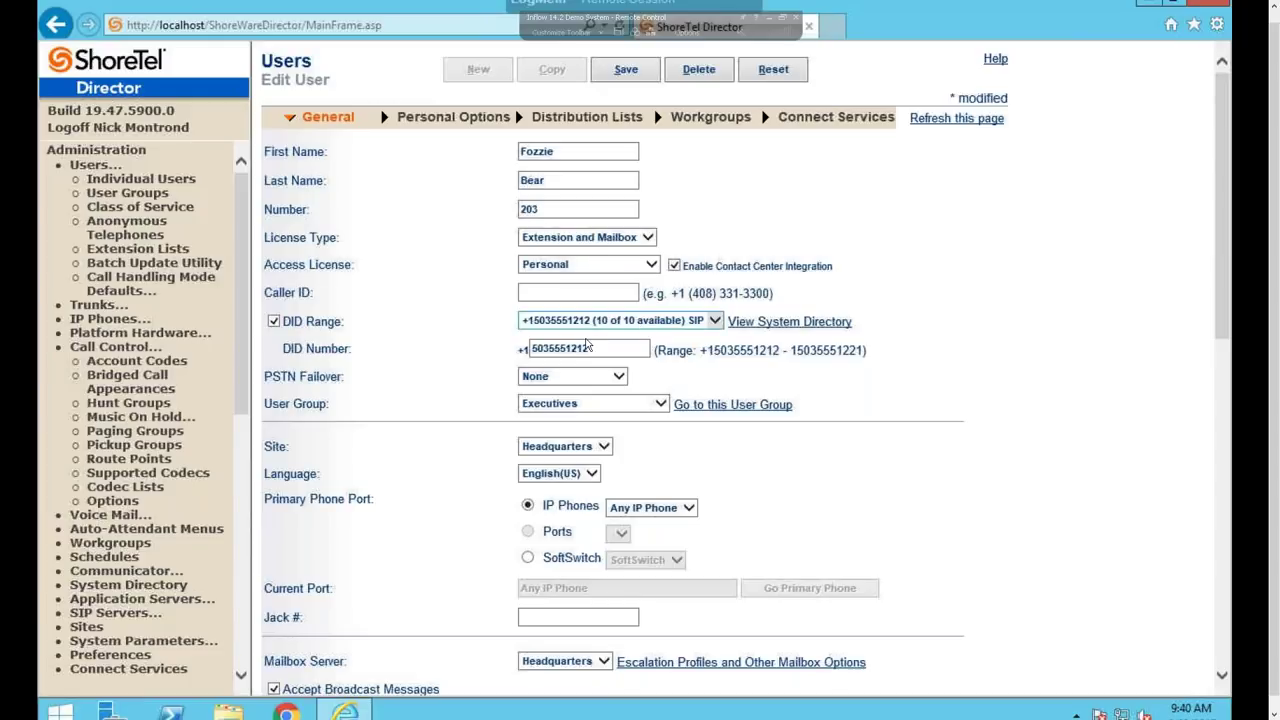
double_click(573, 350)
click(590, 349)
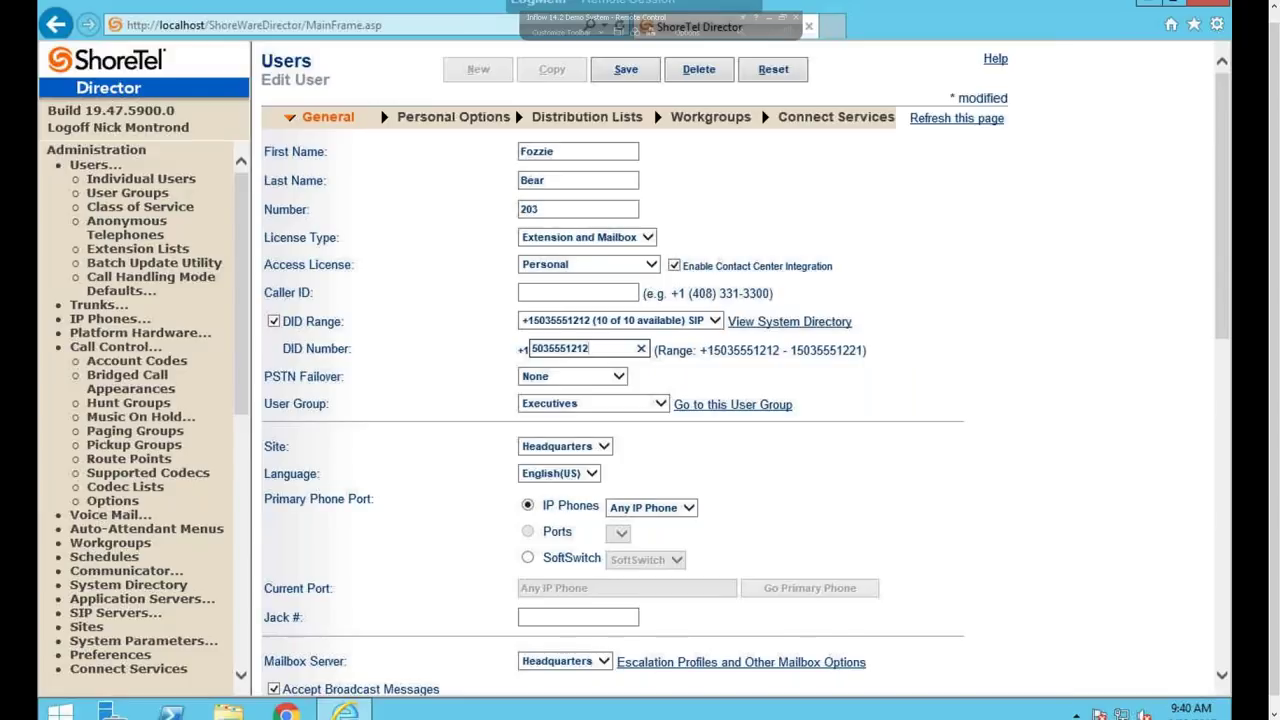
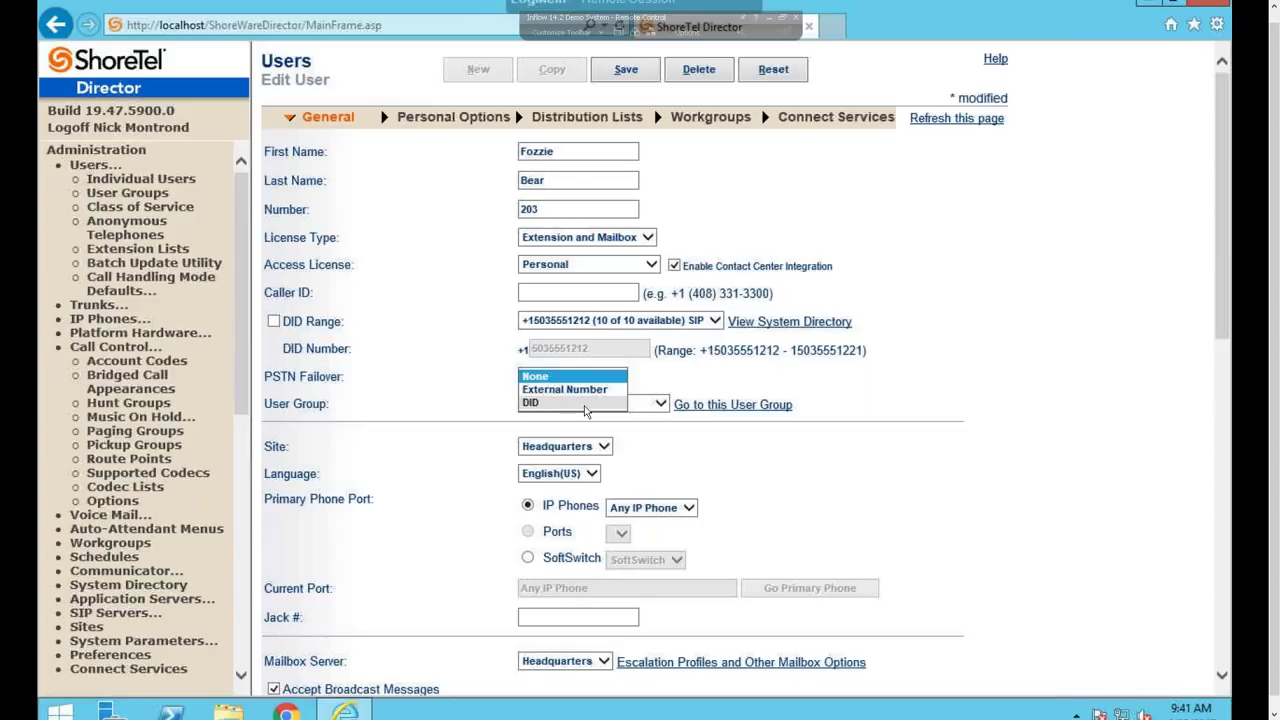
Step: Try External Number as the user's PSTN failover, and set it back to None
click(565, 389)
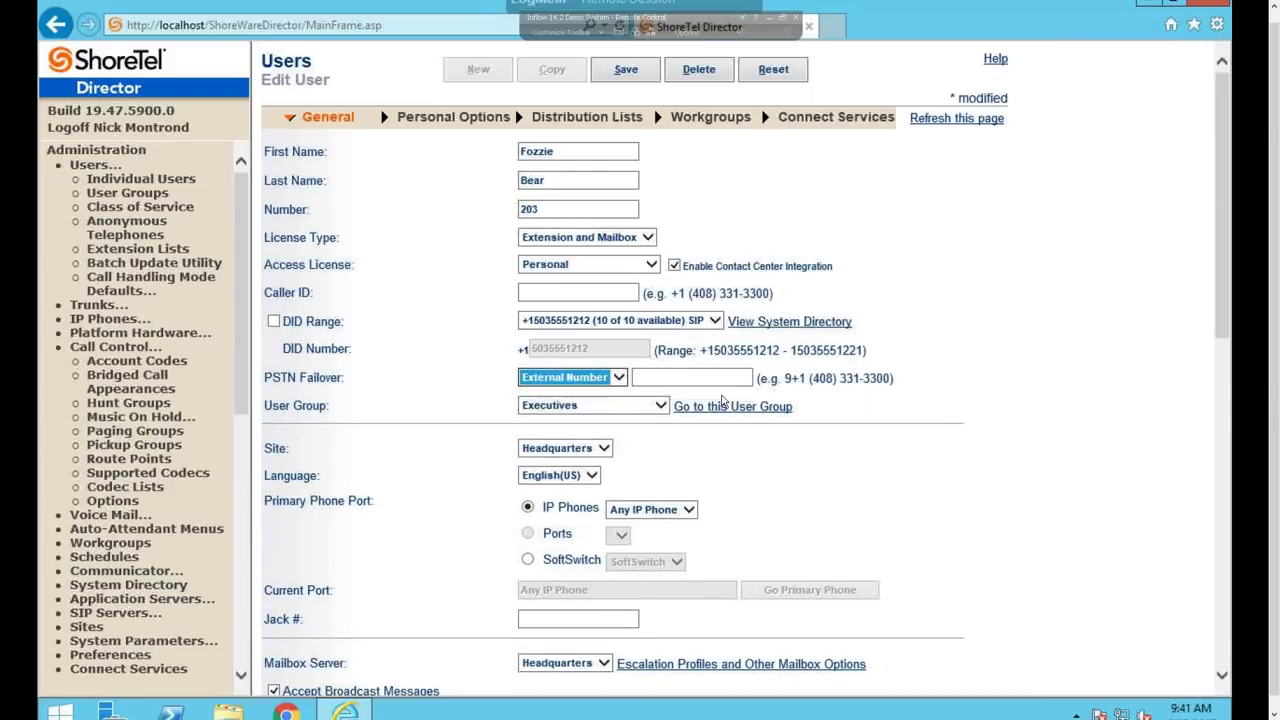
click(687, 377)
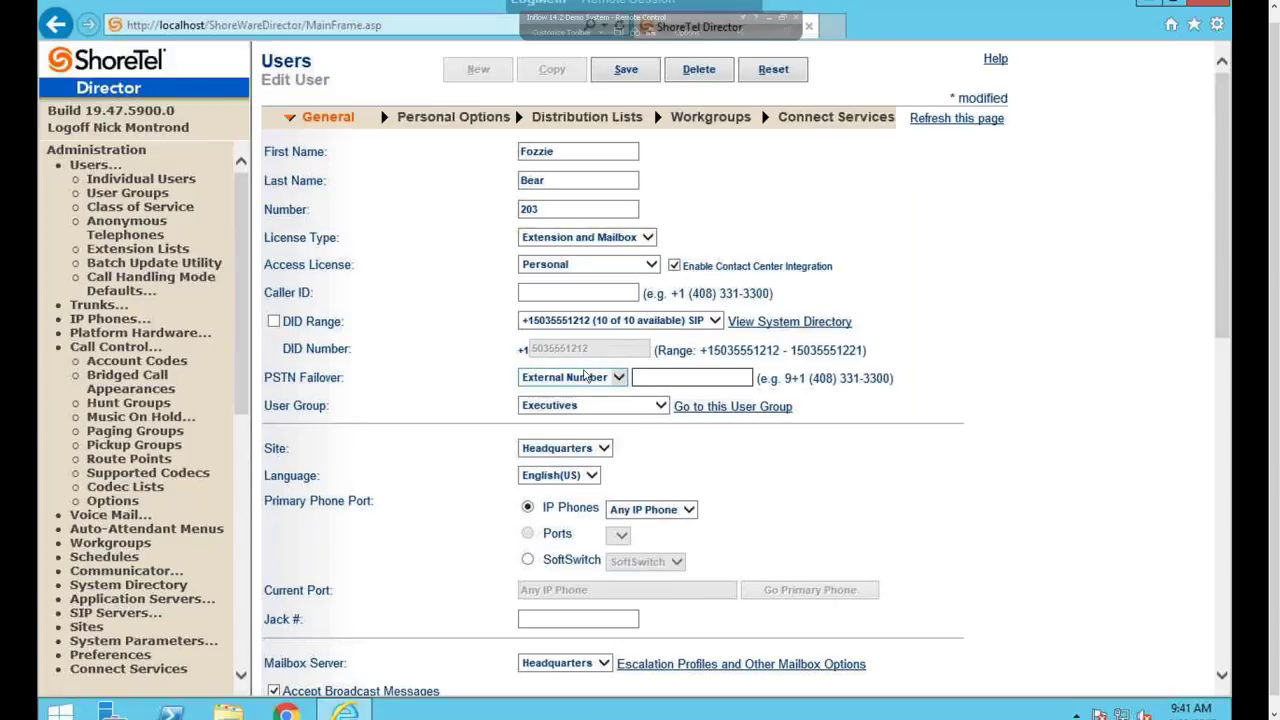
click(617, 378)
click(536, 364)
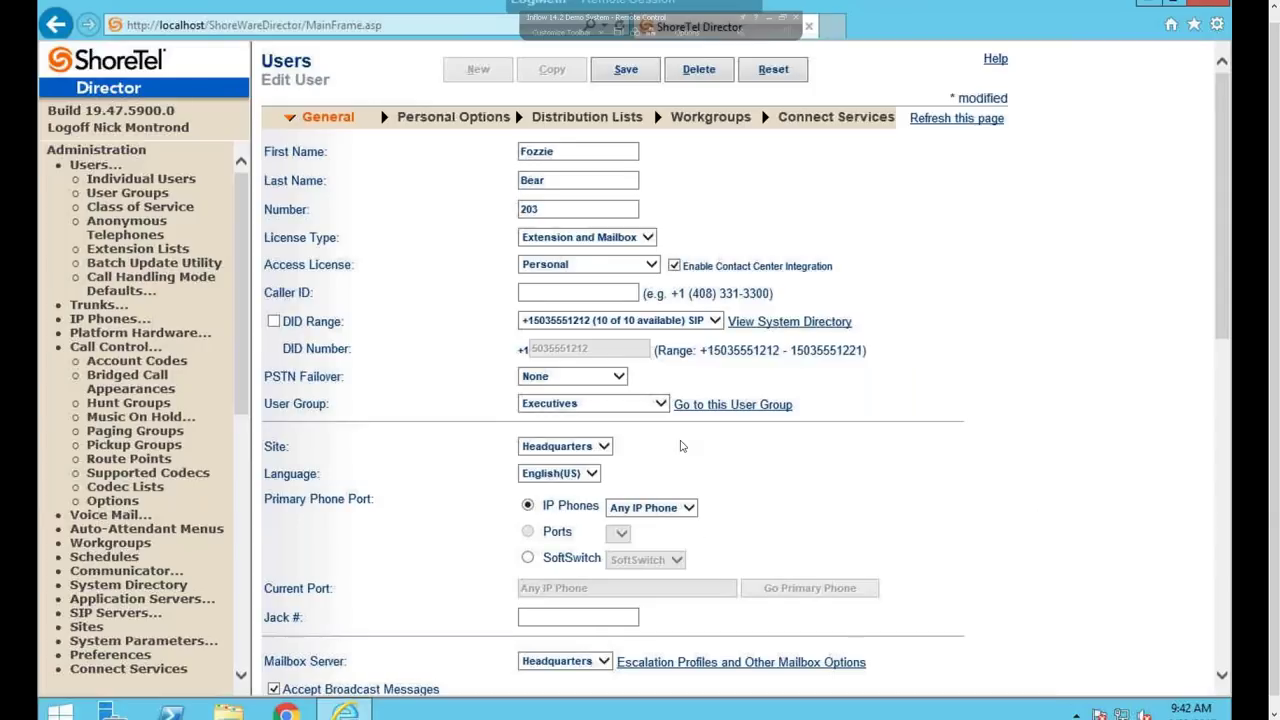
Step: Check the site and language choices available for the user
scroll(738, 438, down, 2)
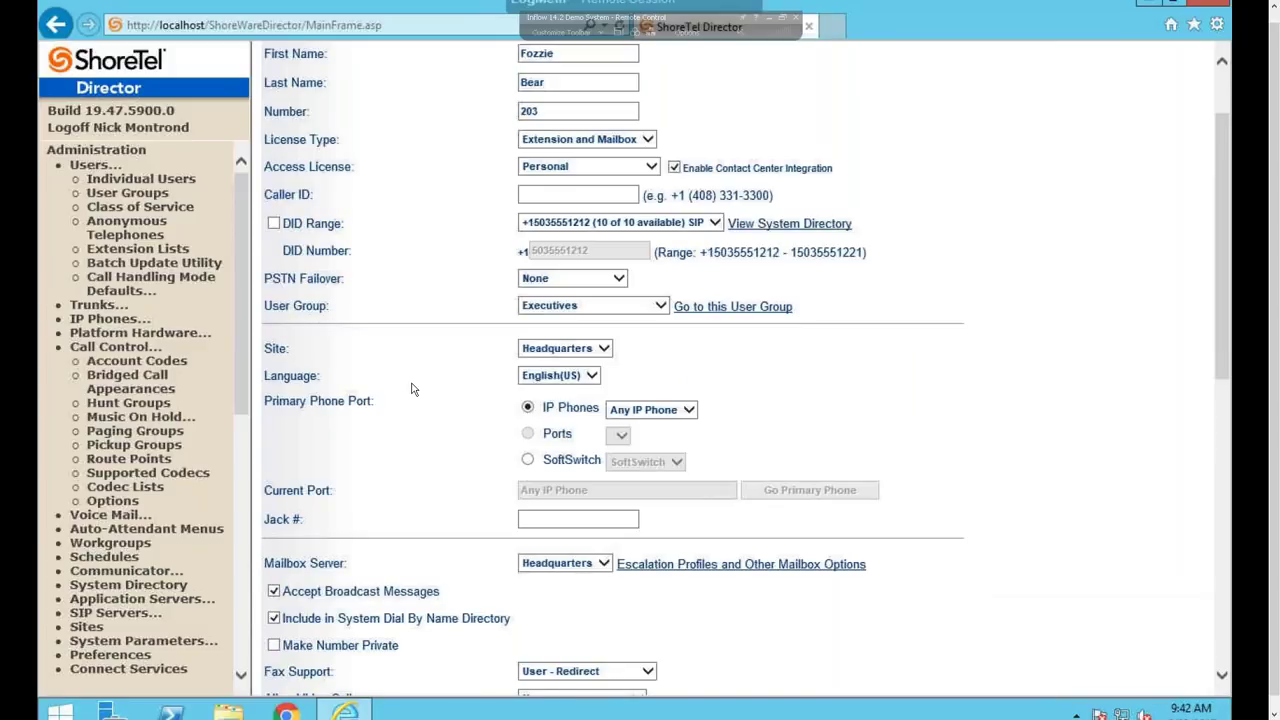
click(608, 347)
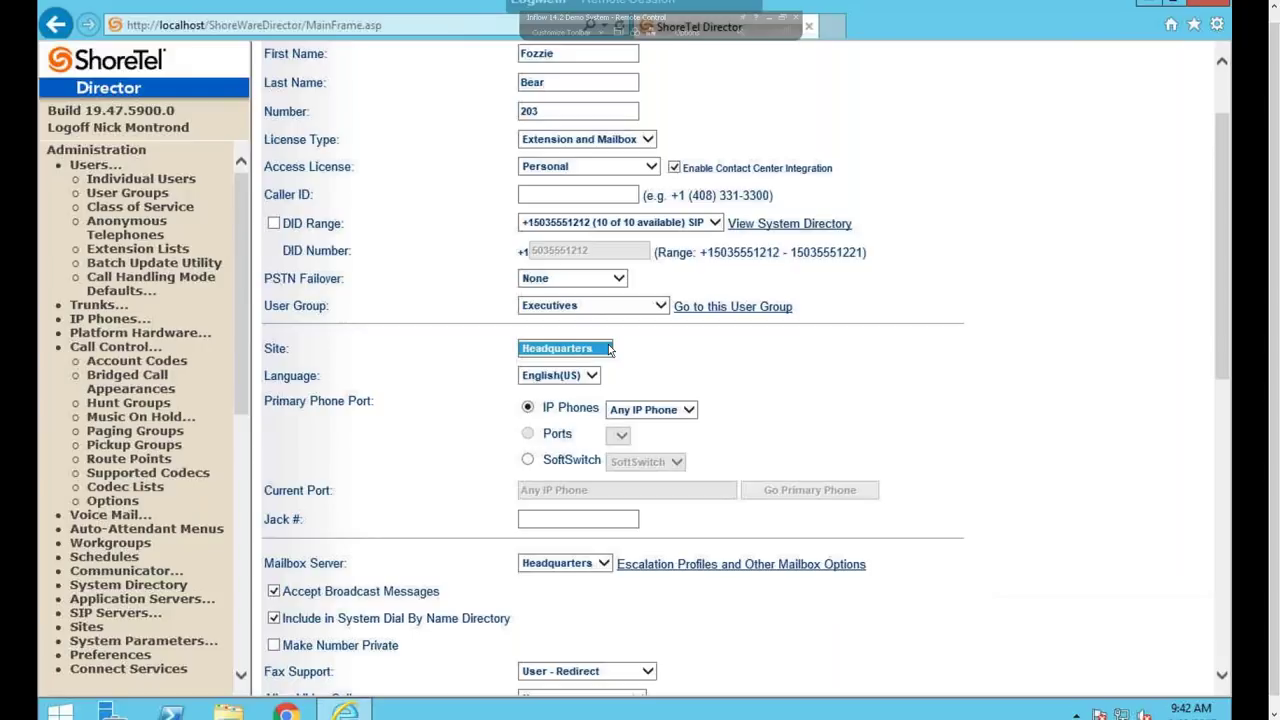
click(591, 375)
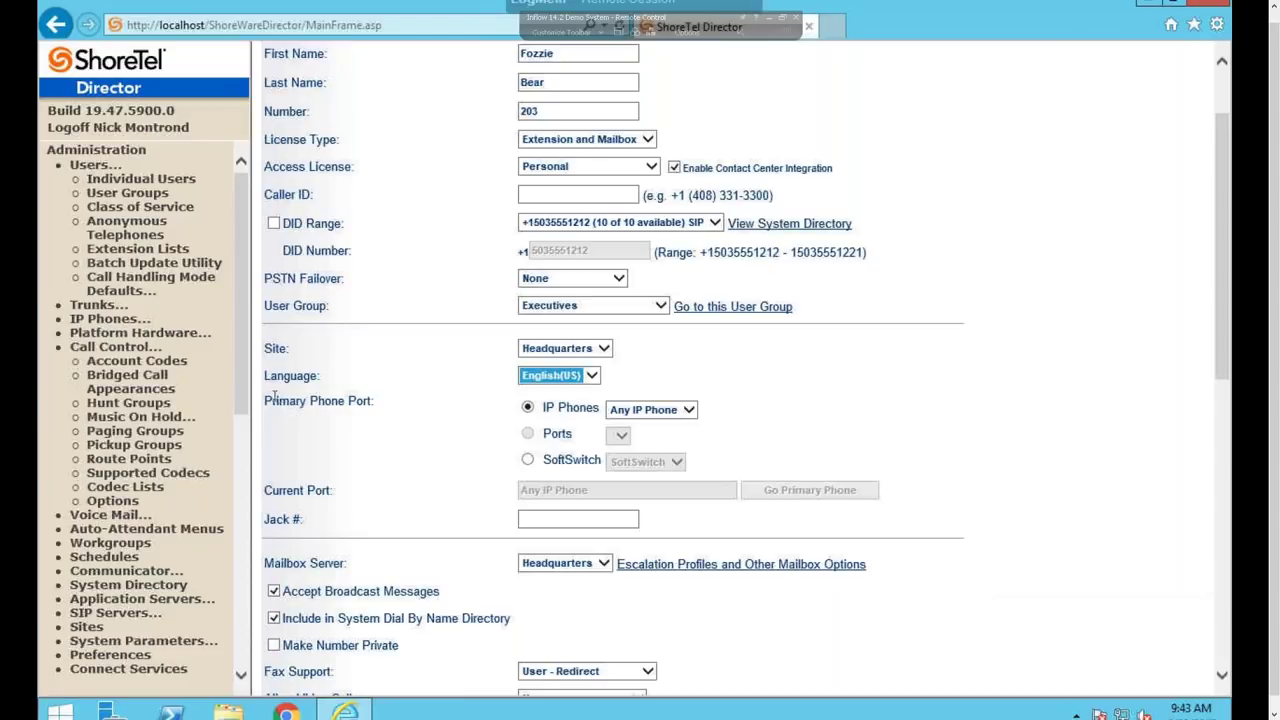
Step: Examine the primary phone port options for IP phones, ports and SoftSwitch, plus the current port and jack number fields
drag(264, 400, 394, 420)
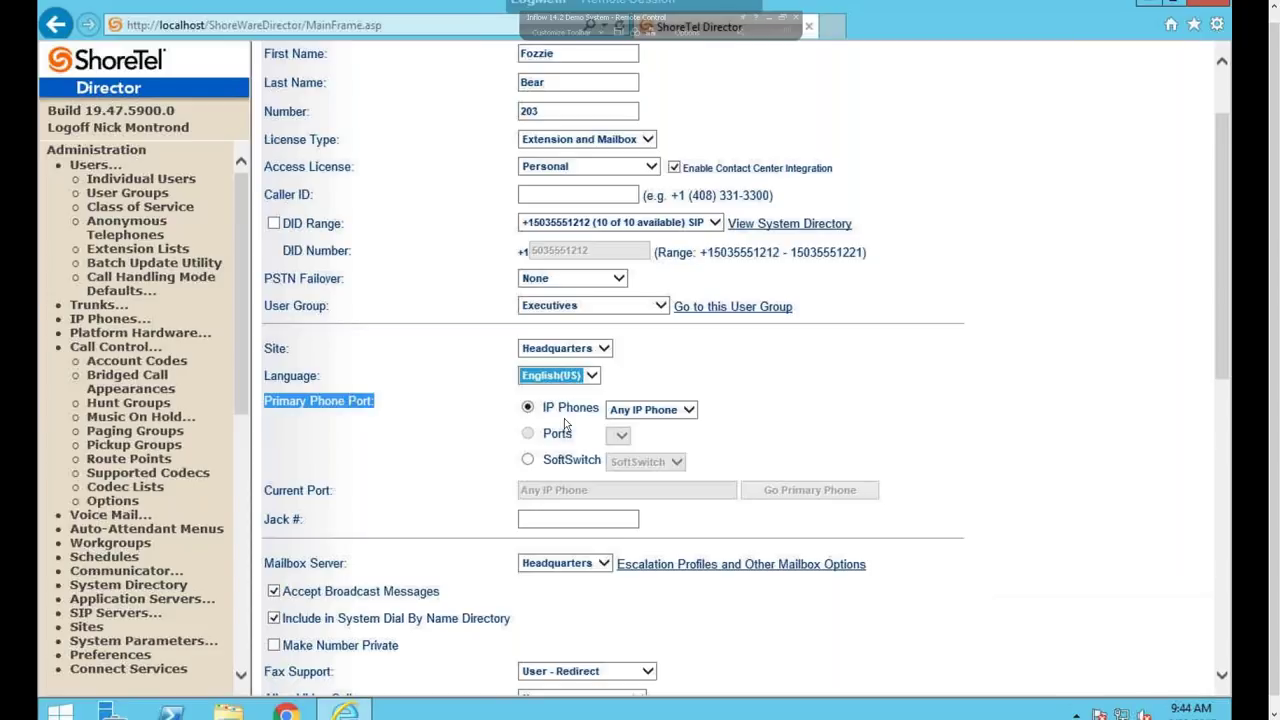
click(675, 410)
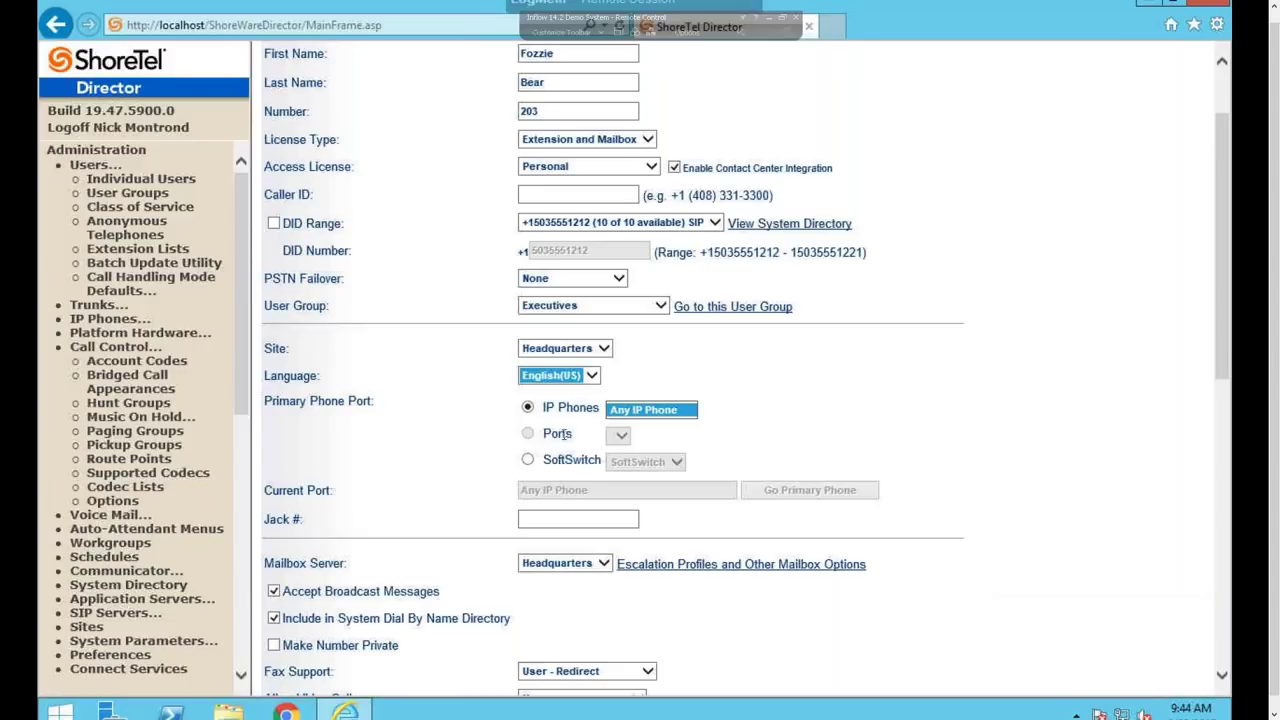
drag(576, 438, 543, 433)
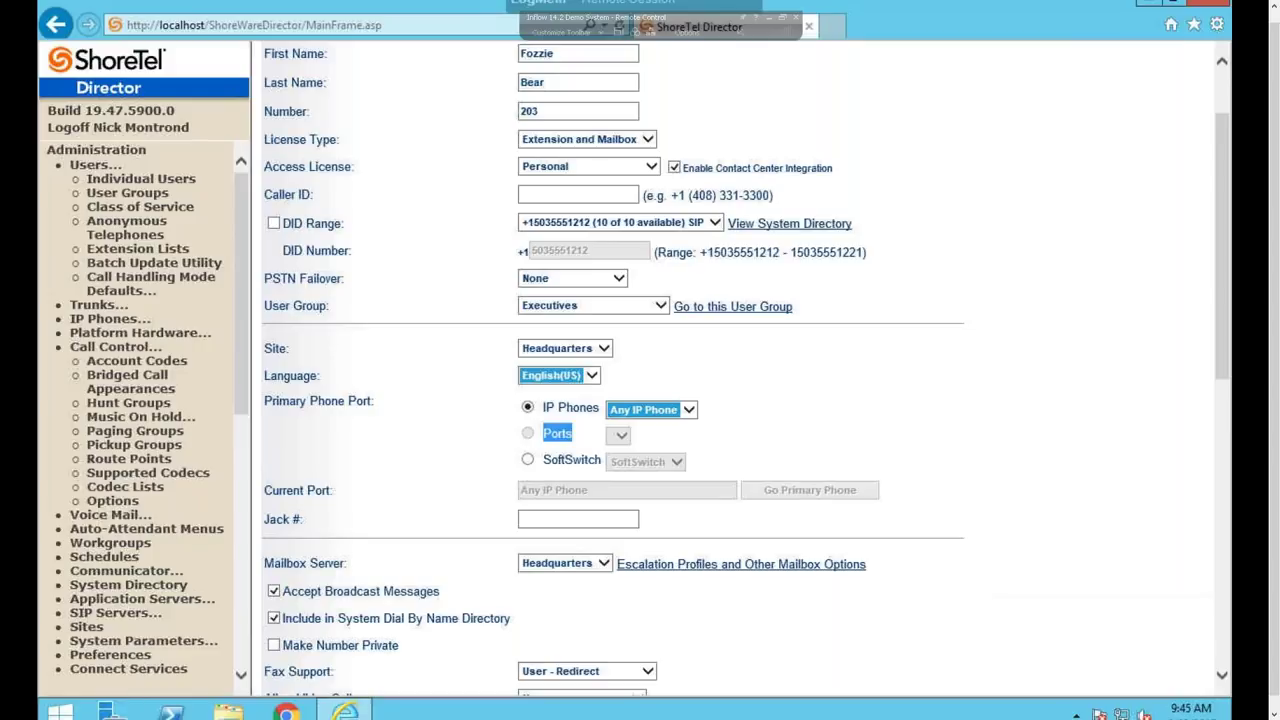
drag(602, 462, 543, 459)
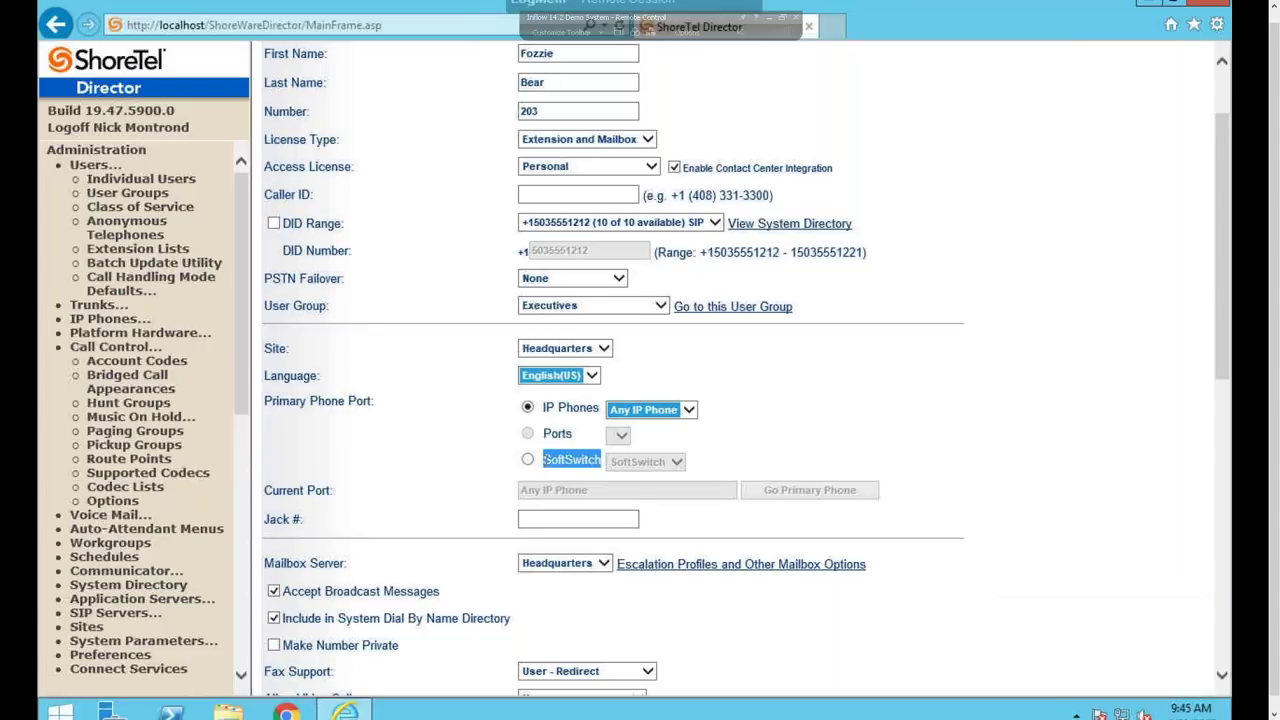
drag(338, 496, 284, 496)
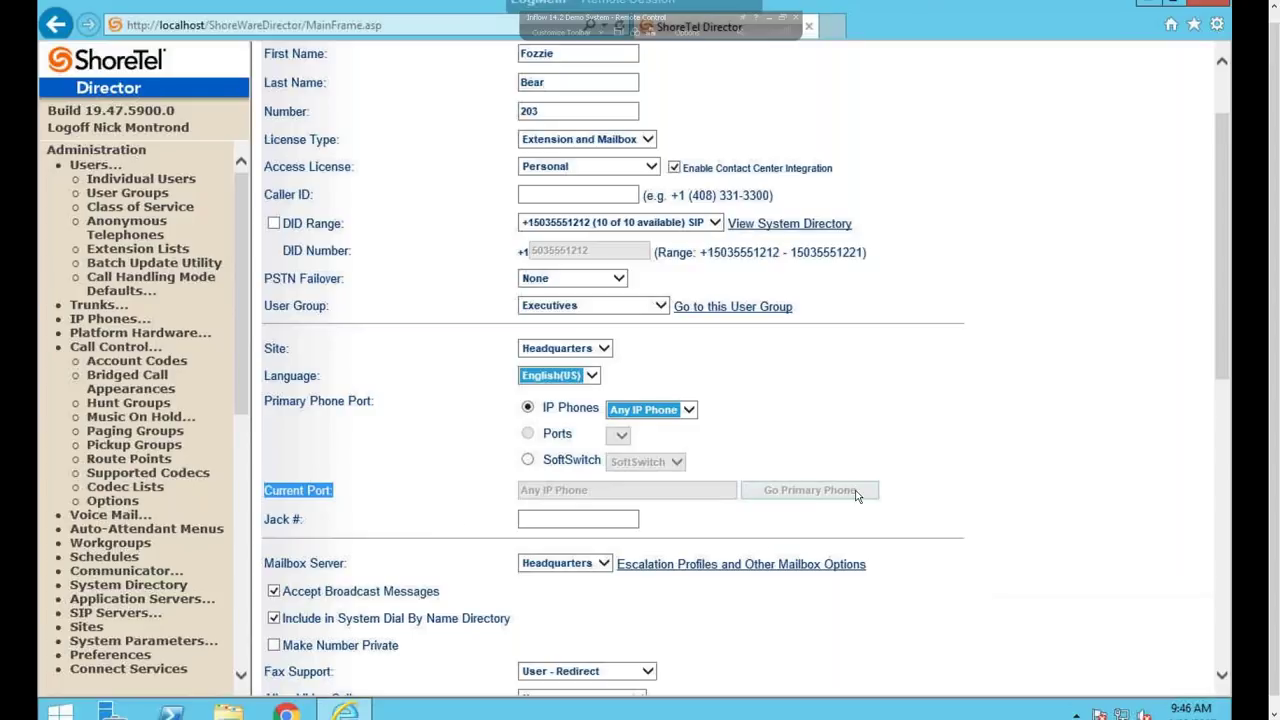
click(800, 493)
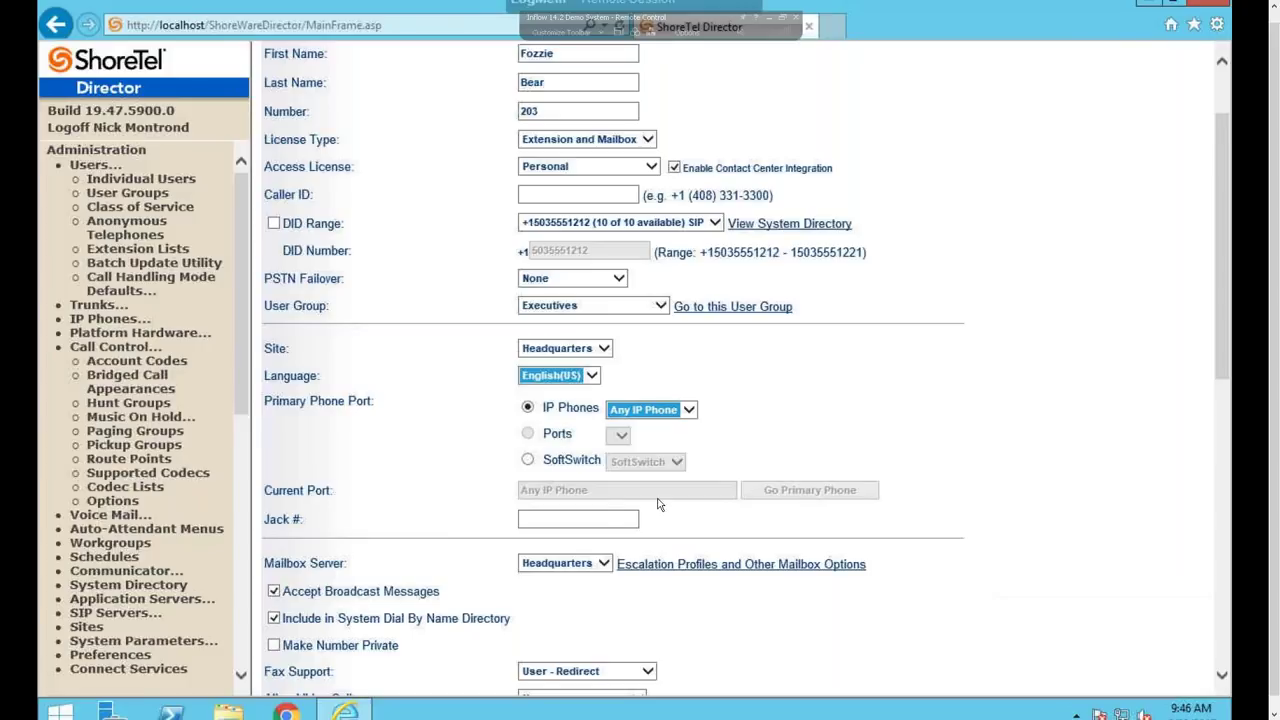
click(590, 517)
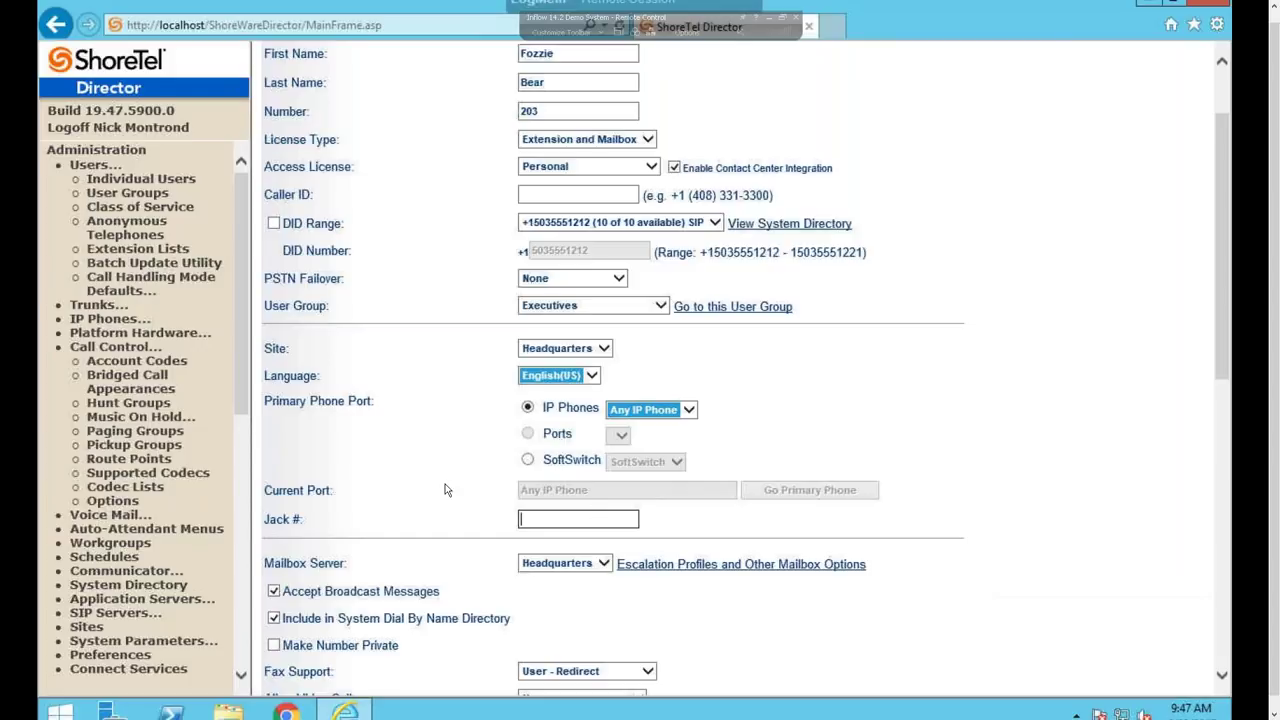
Step: Review the user's mailbox server choices and the option to include the user in the system Dial By Name directory
scroll(493, 443, down, 3)
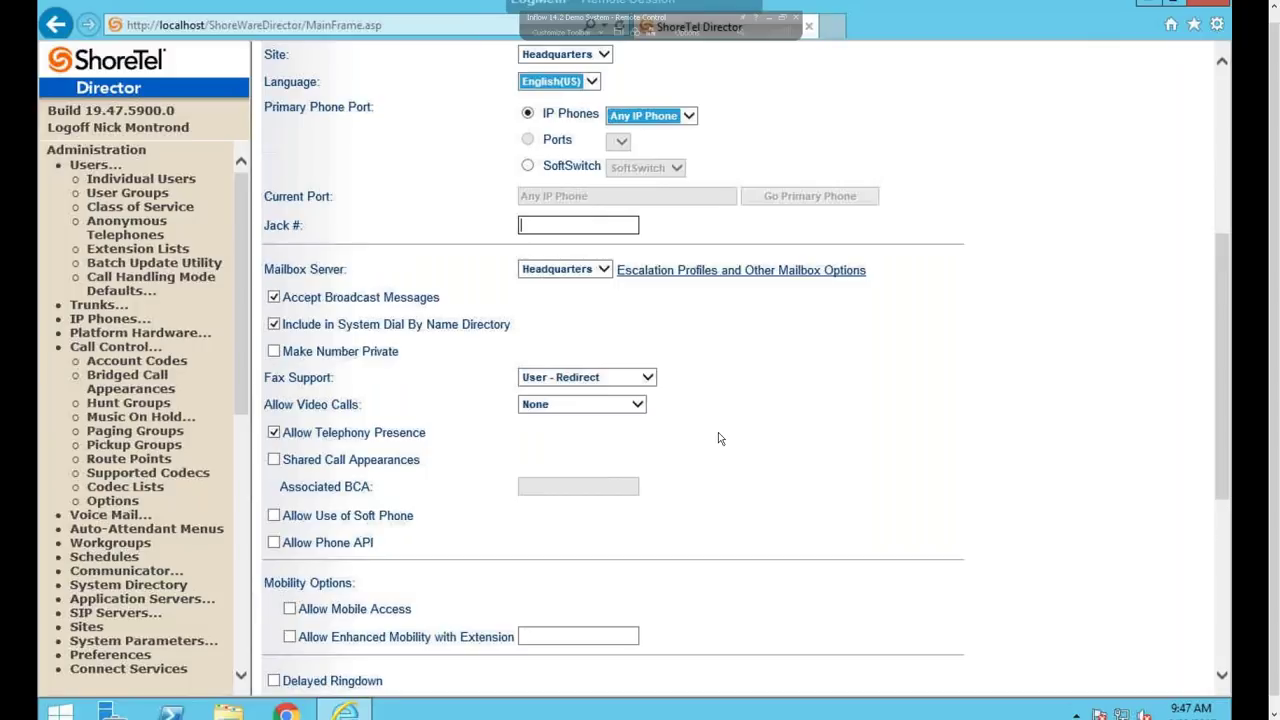
drag(347, 270, 280, 264)
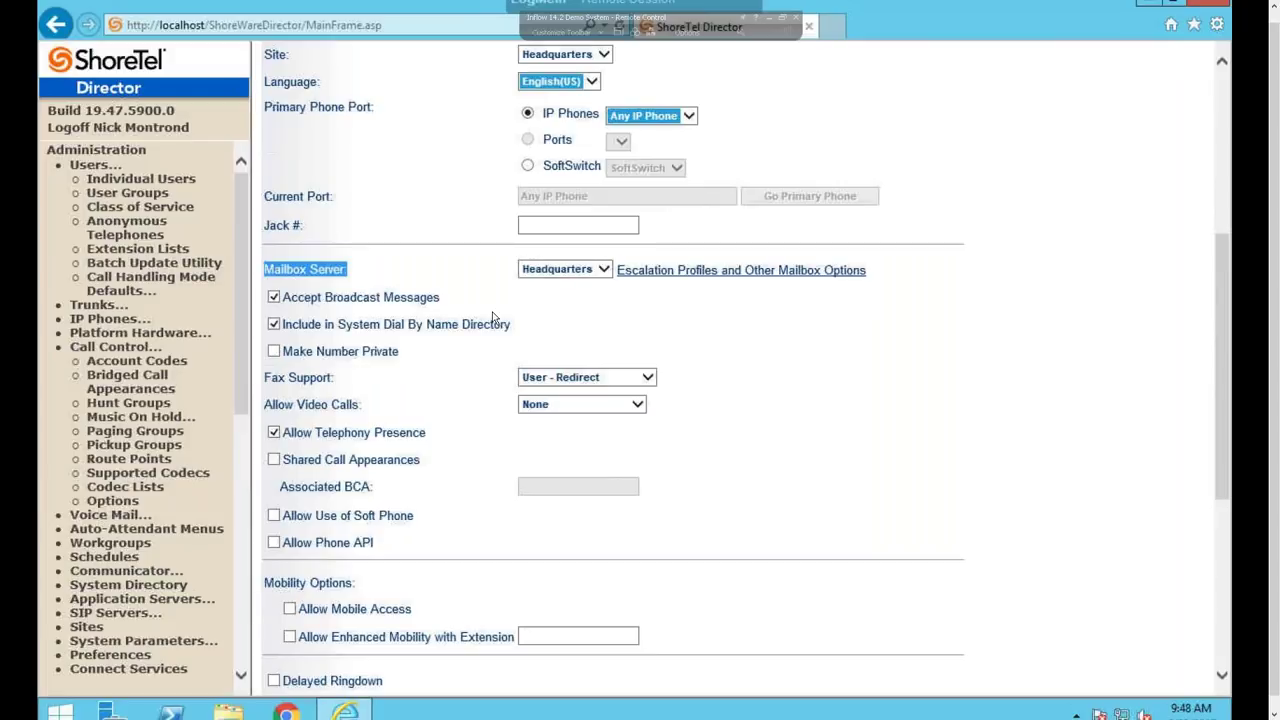
click(596, 269)
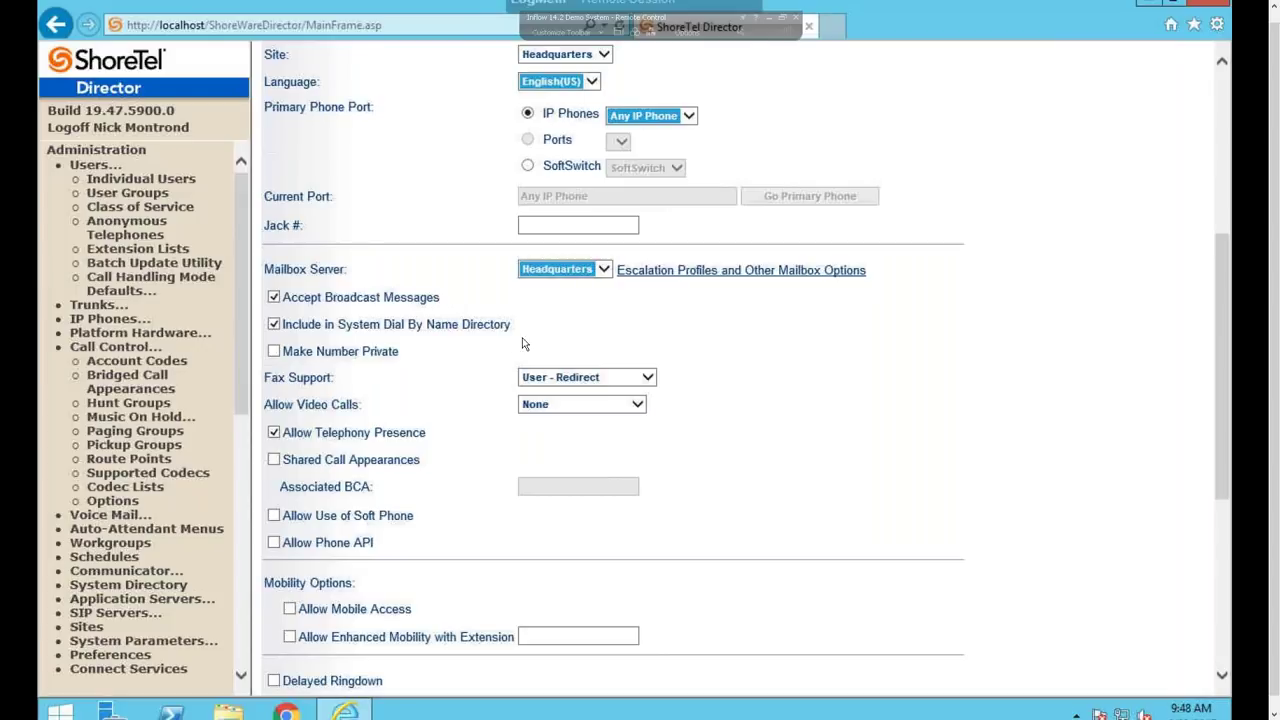
drag(514, 322, 288, 326)
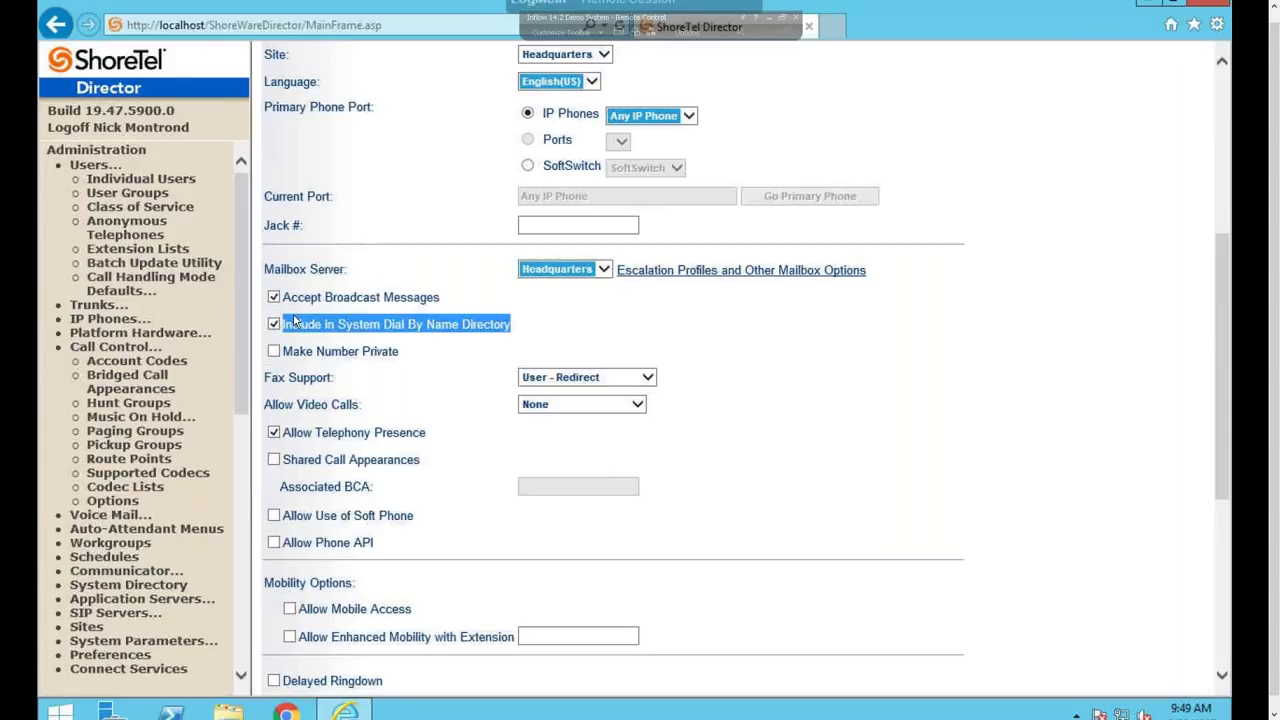
Step: Review the Make Number Private option and the Fax Support choices for the user
drag(402, 356, 282, 354)
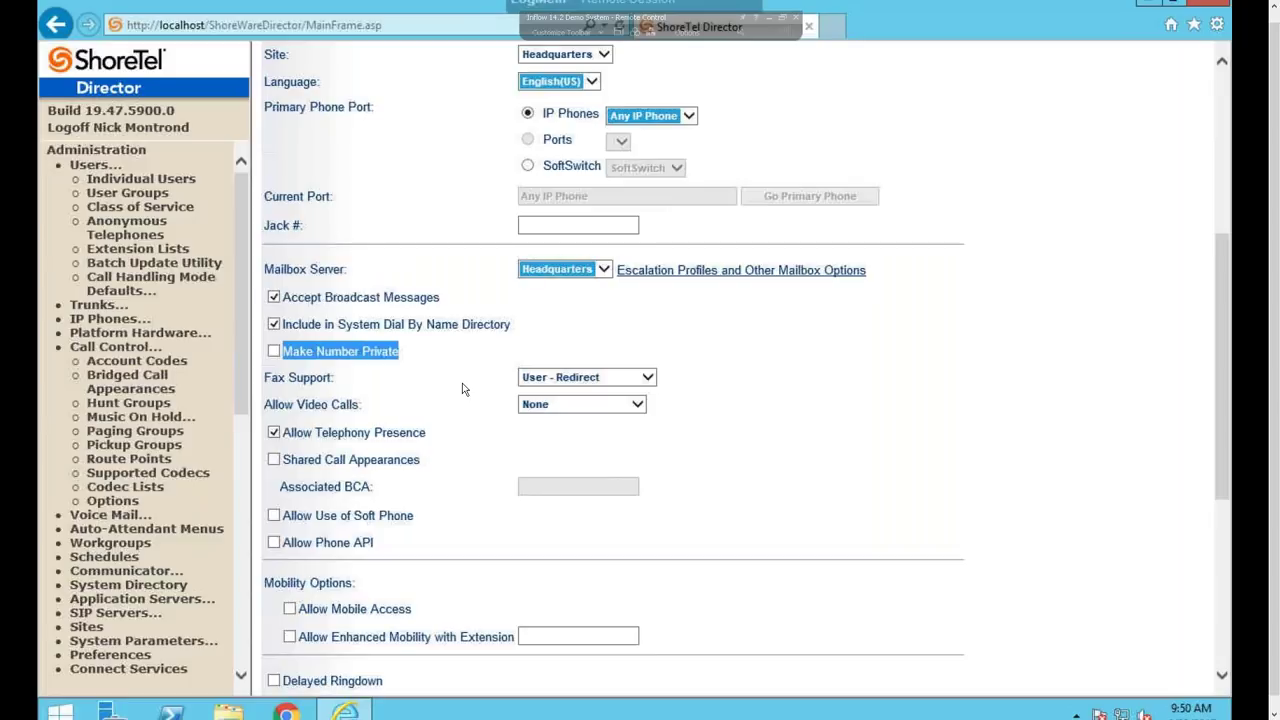
click(337, 375)
drag(336, 376, 265, 378)
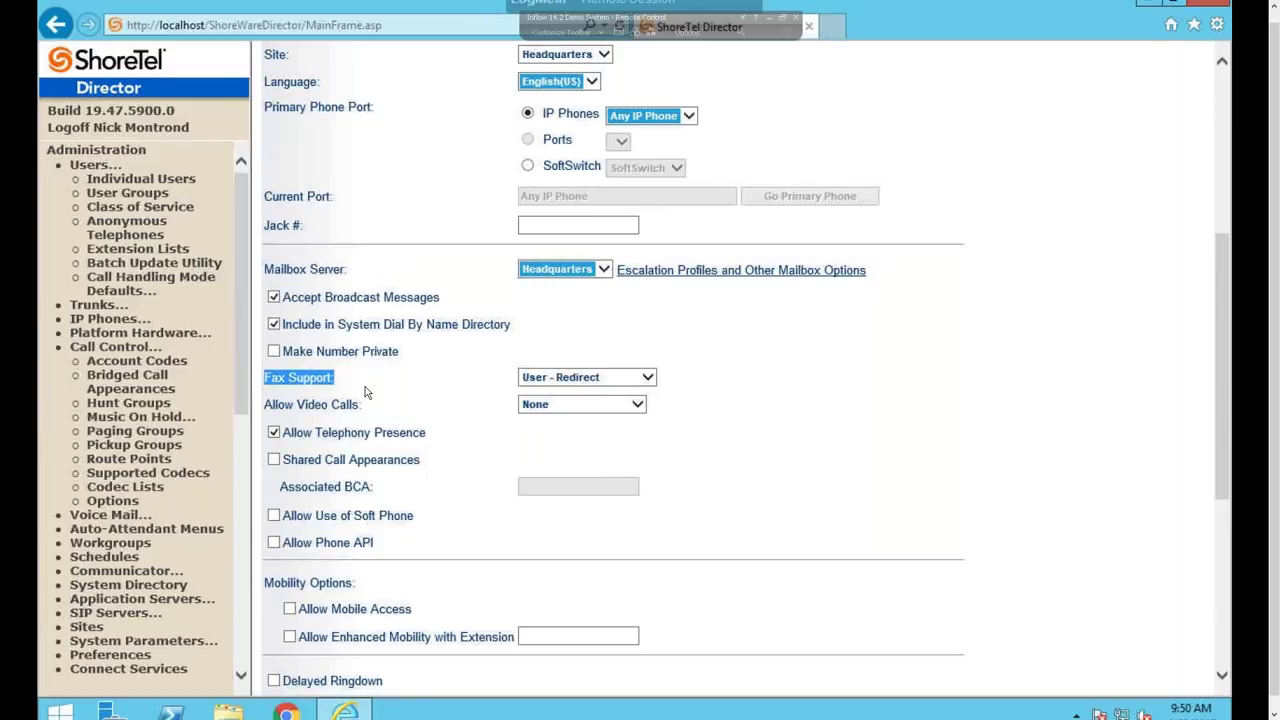
click(648, 377)
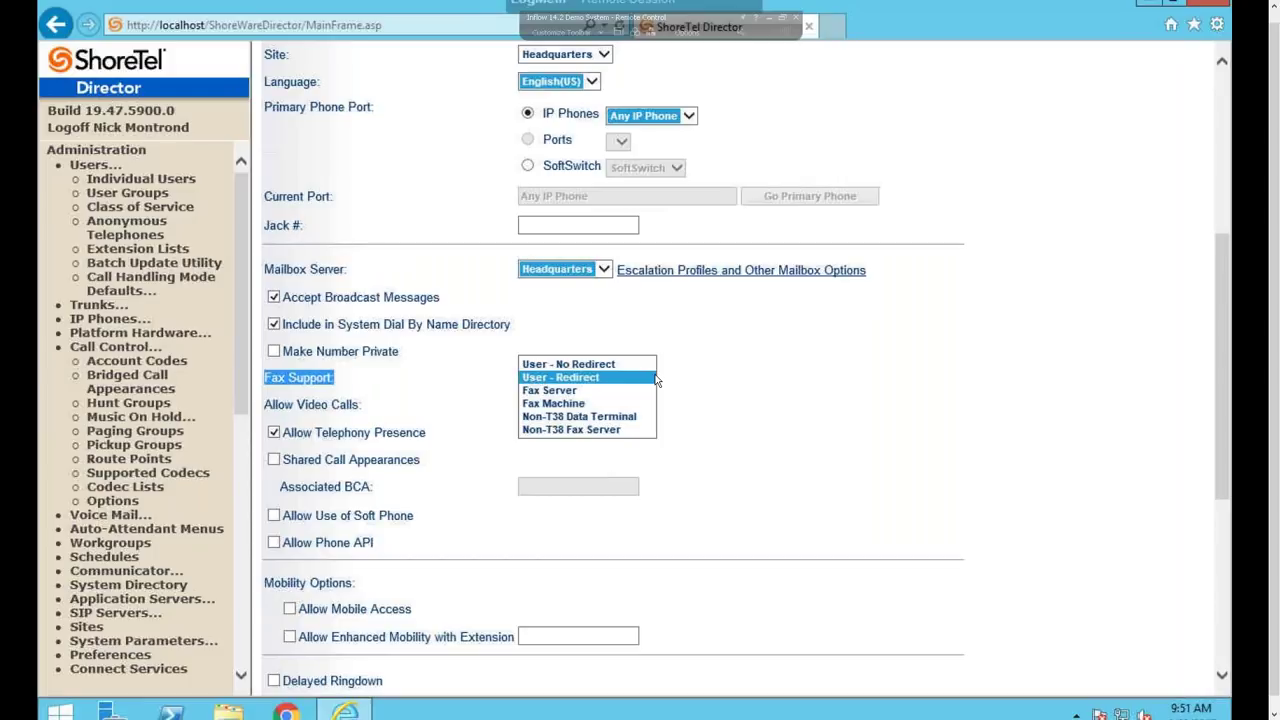
click(837, 456)
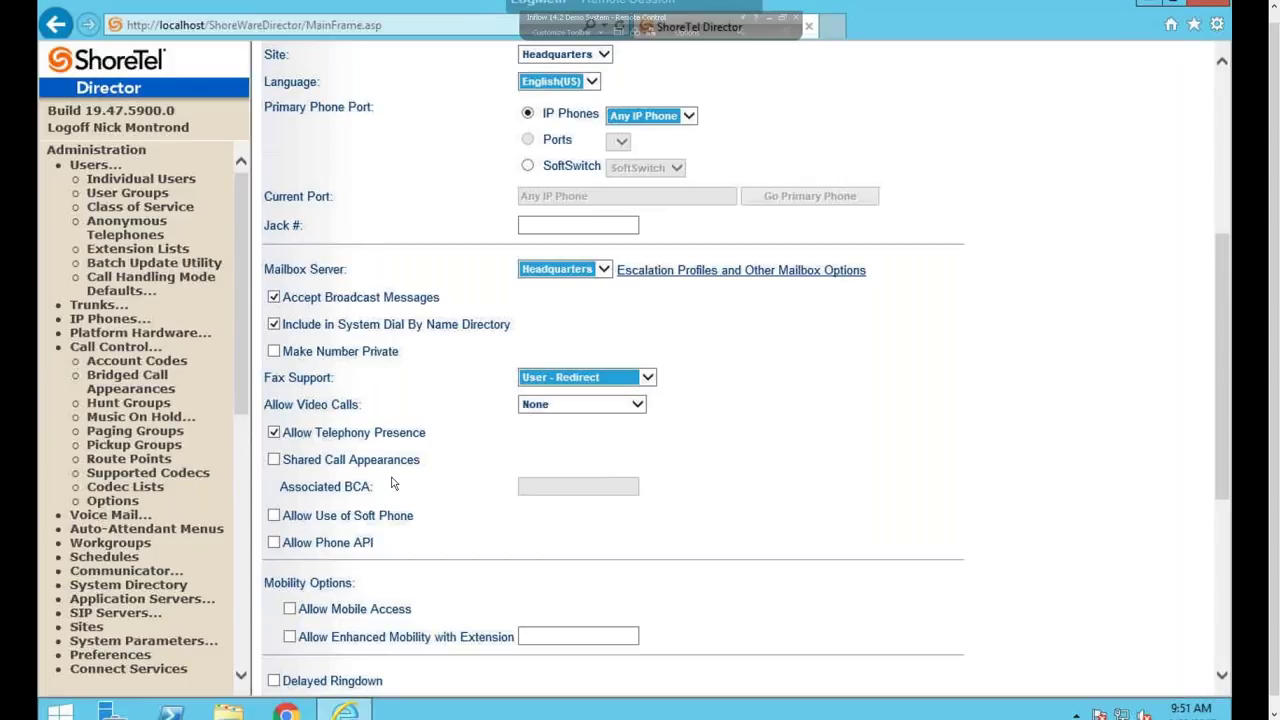
Step: Check the Allow Video Calls choices and the options for telephony presence and shared call appearances
click(640, 405)
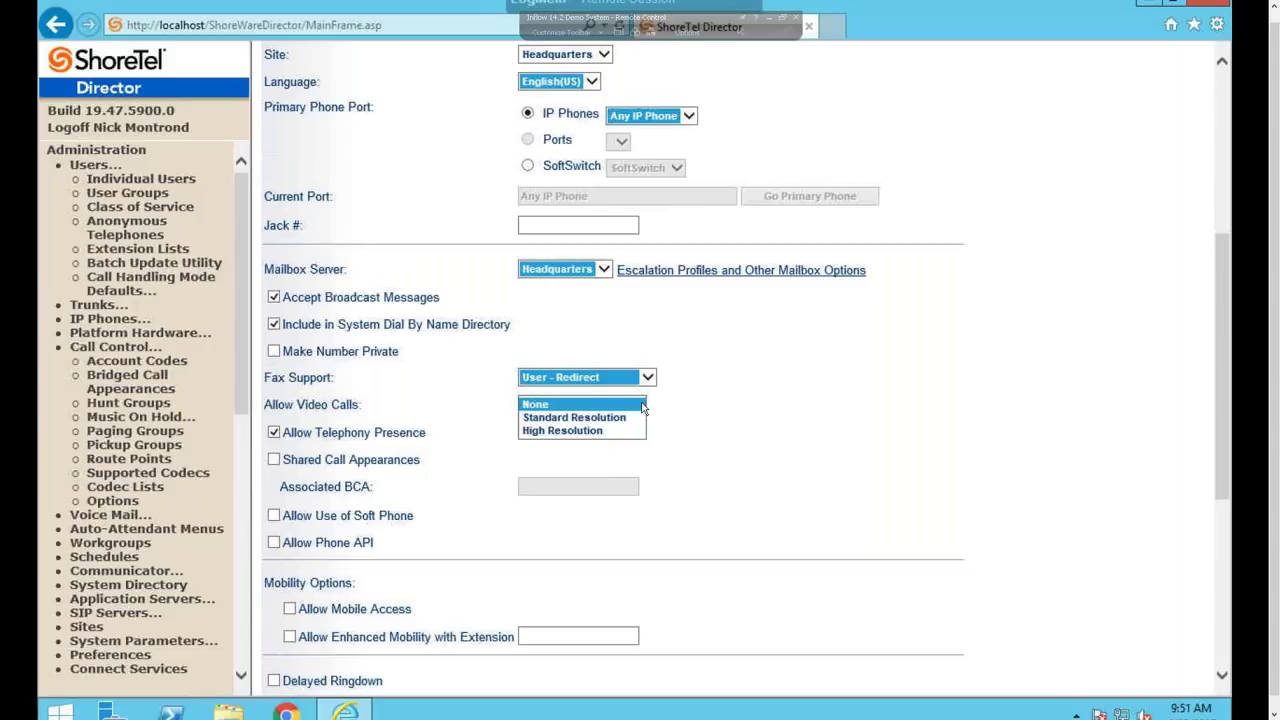
click(805, 440)
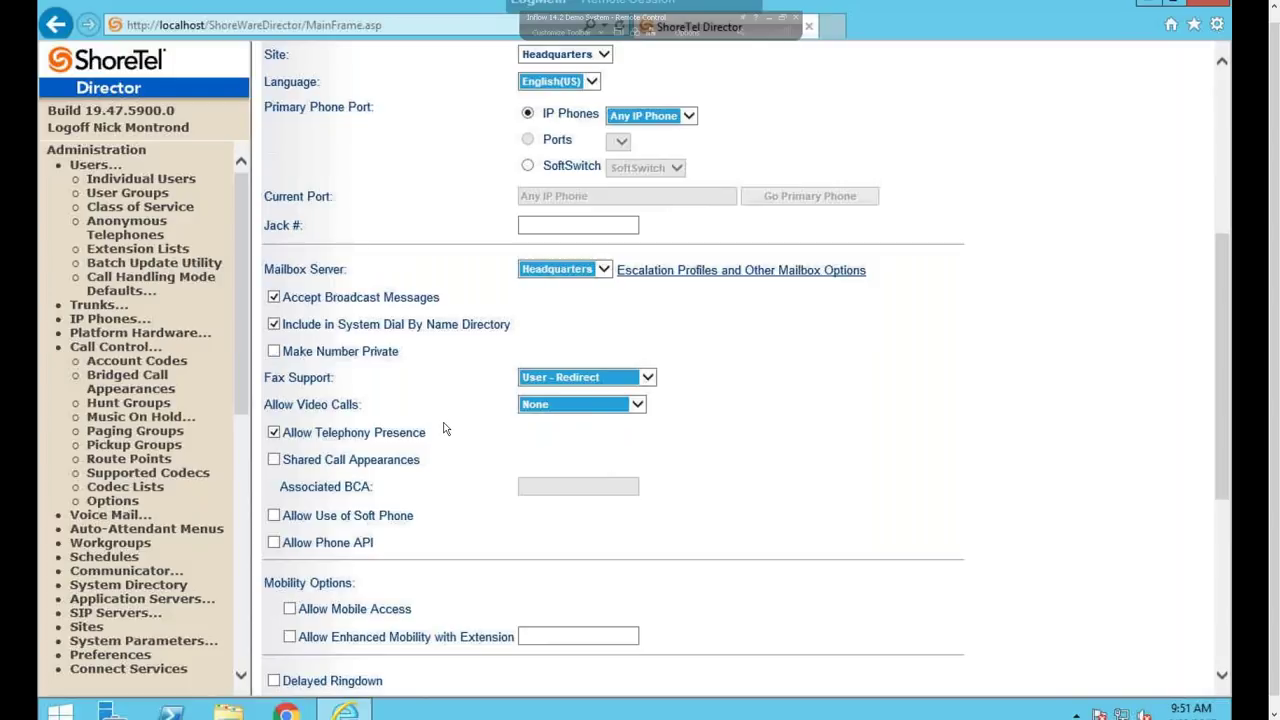
drag(403, 433, 298, 426)
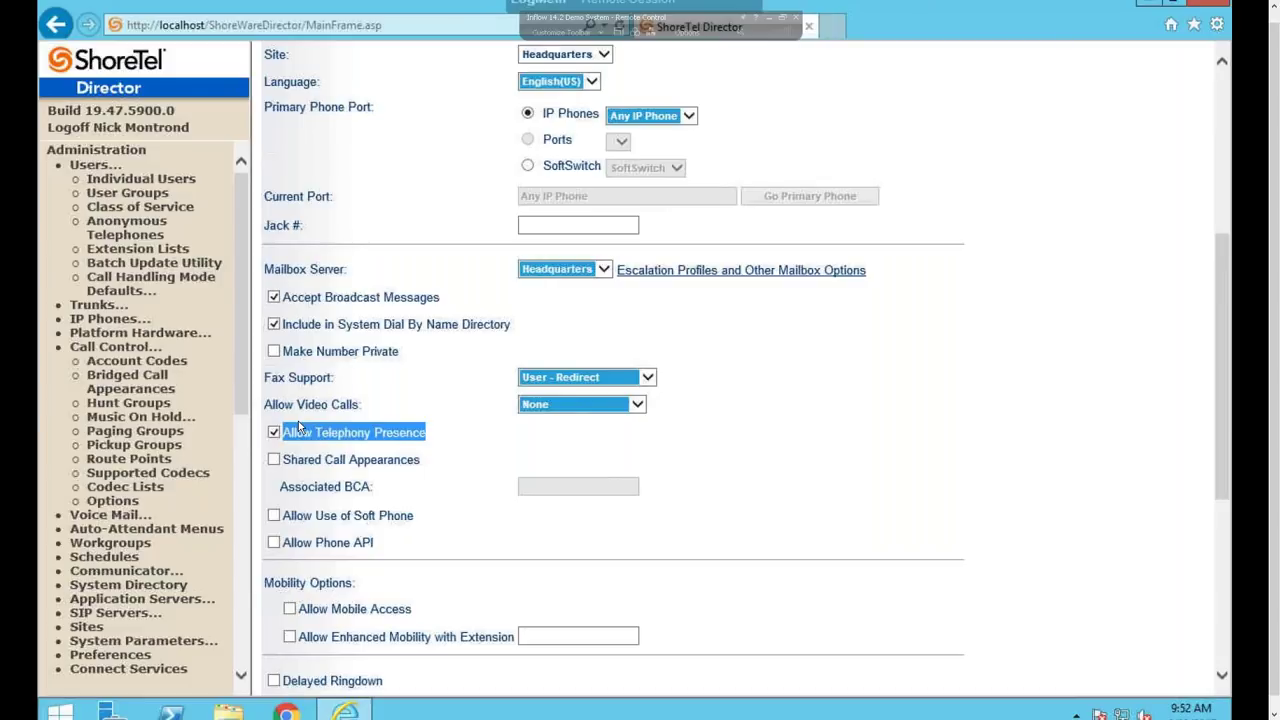
click(425, 470)
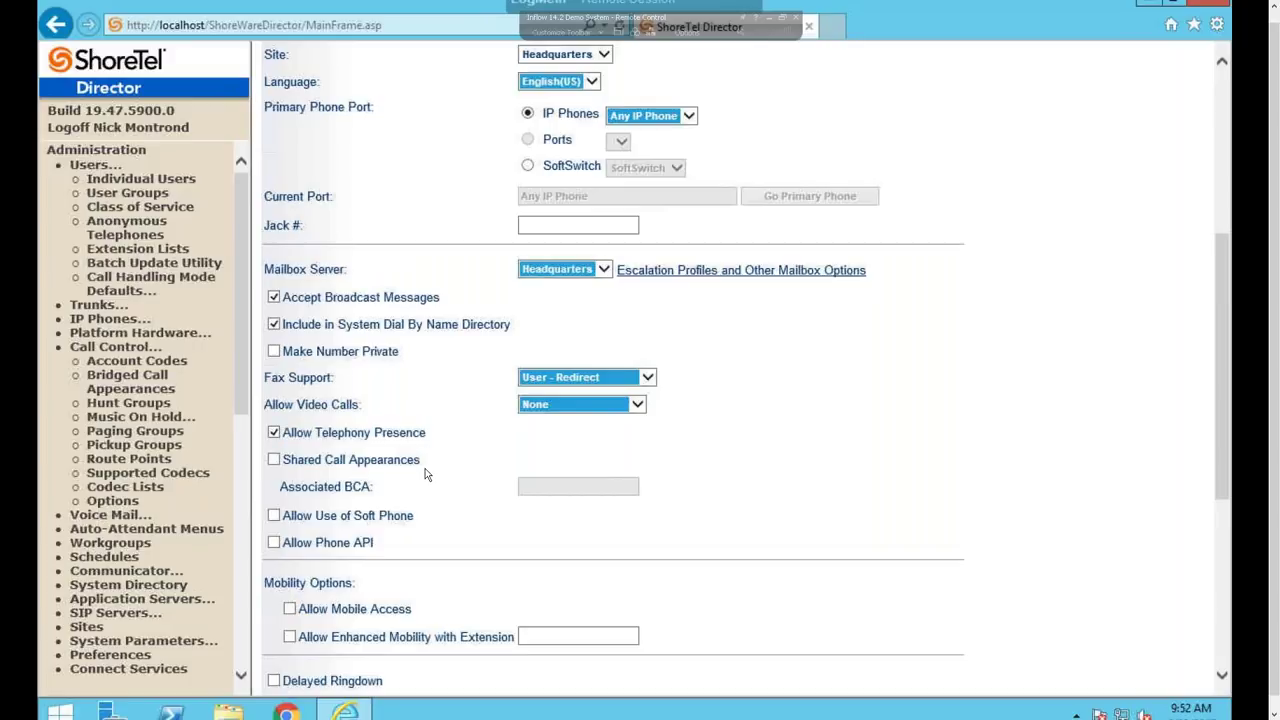
drag(424, 468, 296, 463)
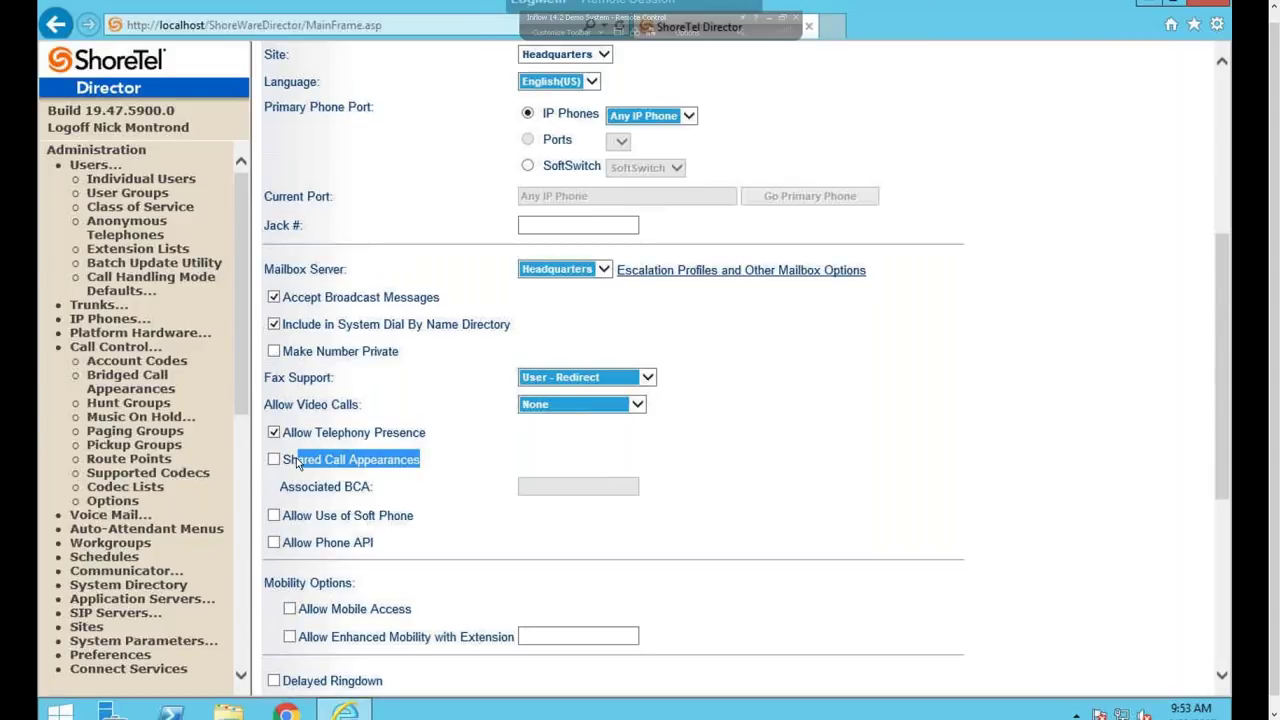
click(430, 523)
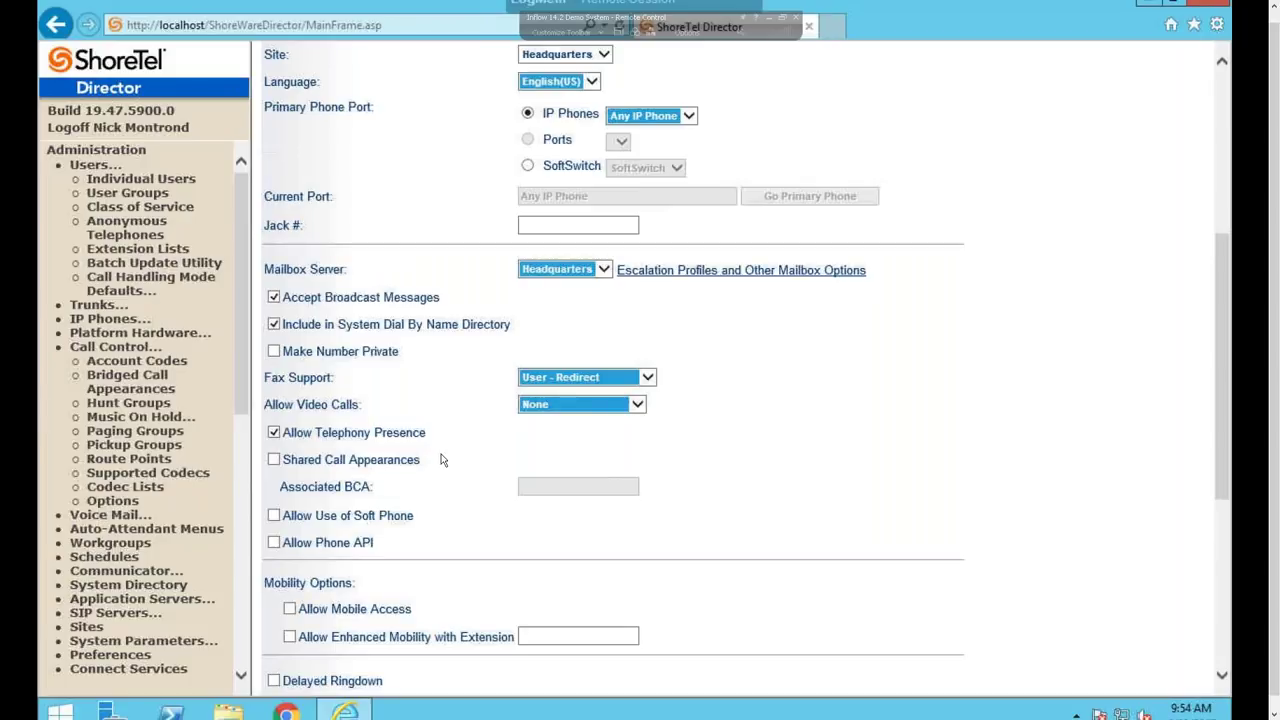
Step: Review the user's Mobility Options, in particular the Allow Mobile Access setting
scroll(443, 459, down, 3)
scroll(443, 459, down, 1)
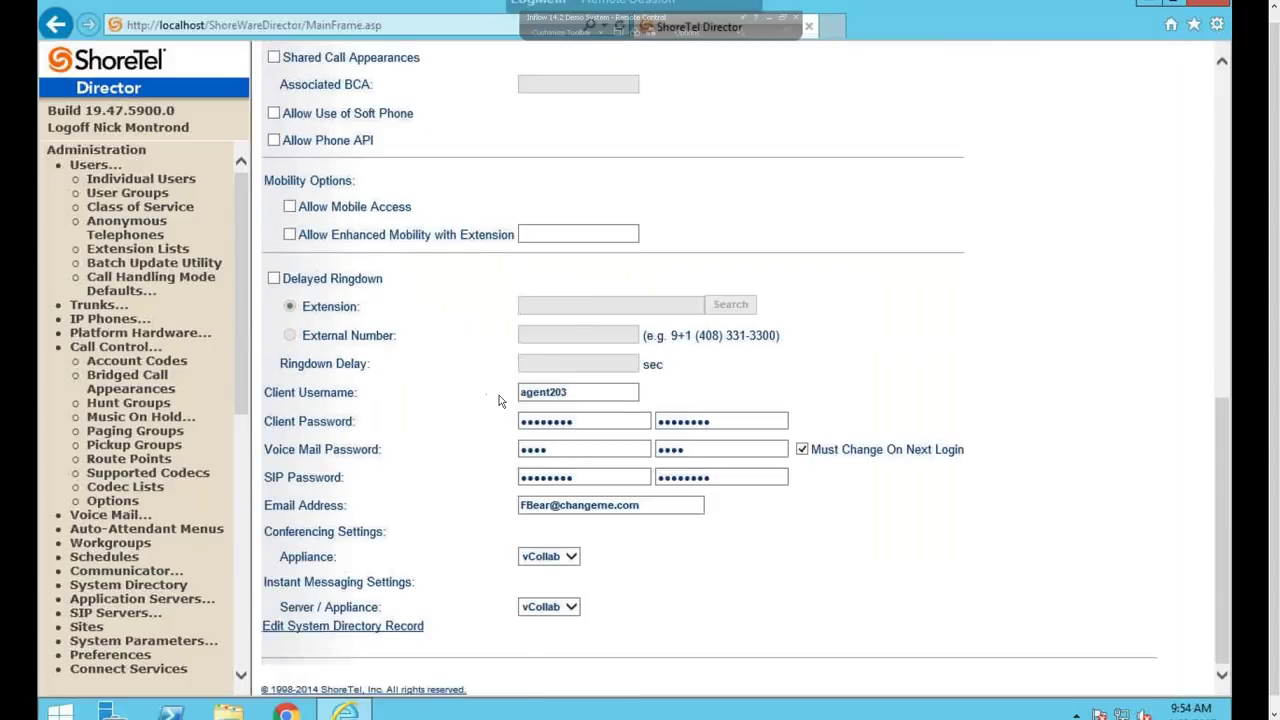
drag(409, 208, 286, 170)
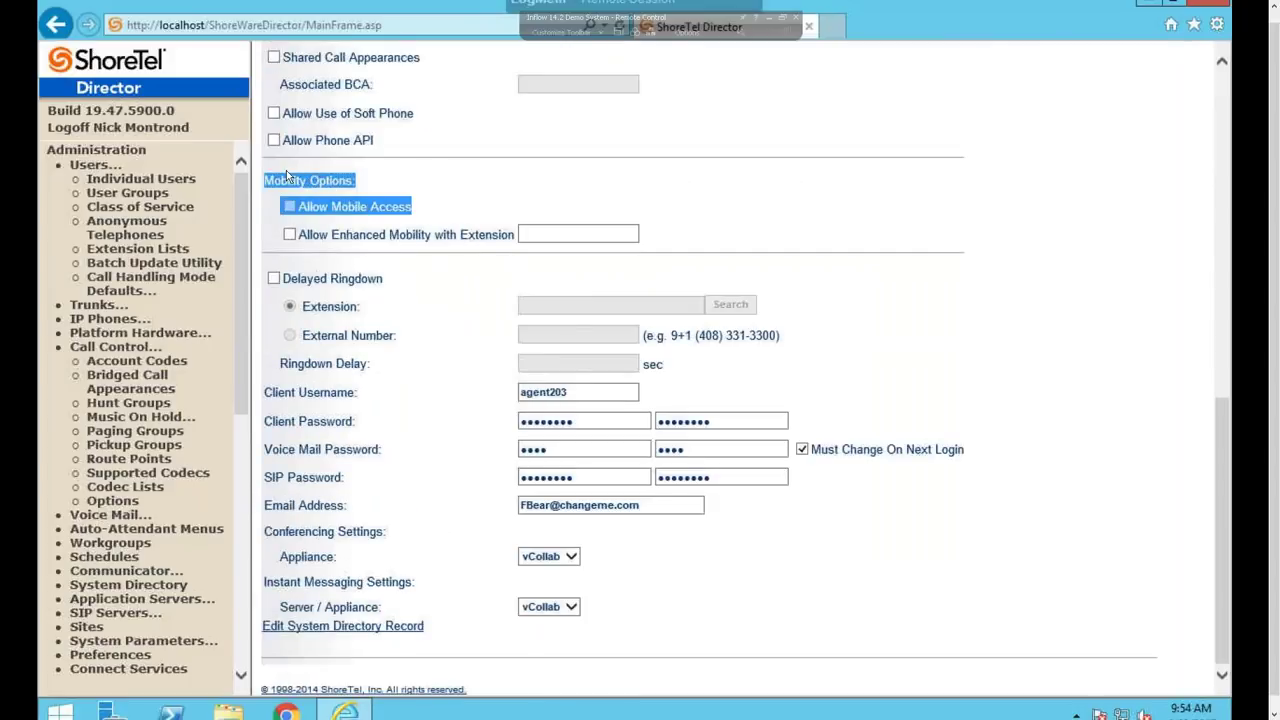
click(426, 202)
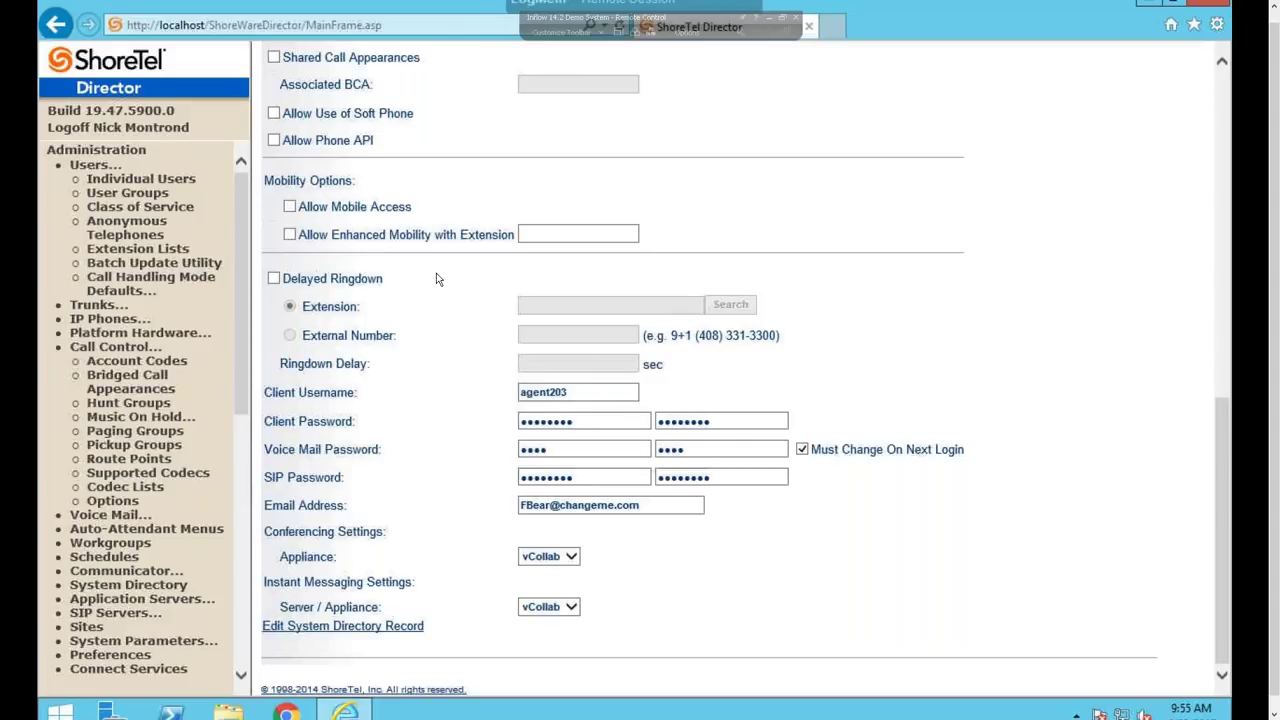
Step: Try enabling Delayed Ringdown with an extension as its target, and disable it again
click(294, 284)
click(547, 309)
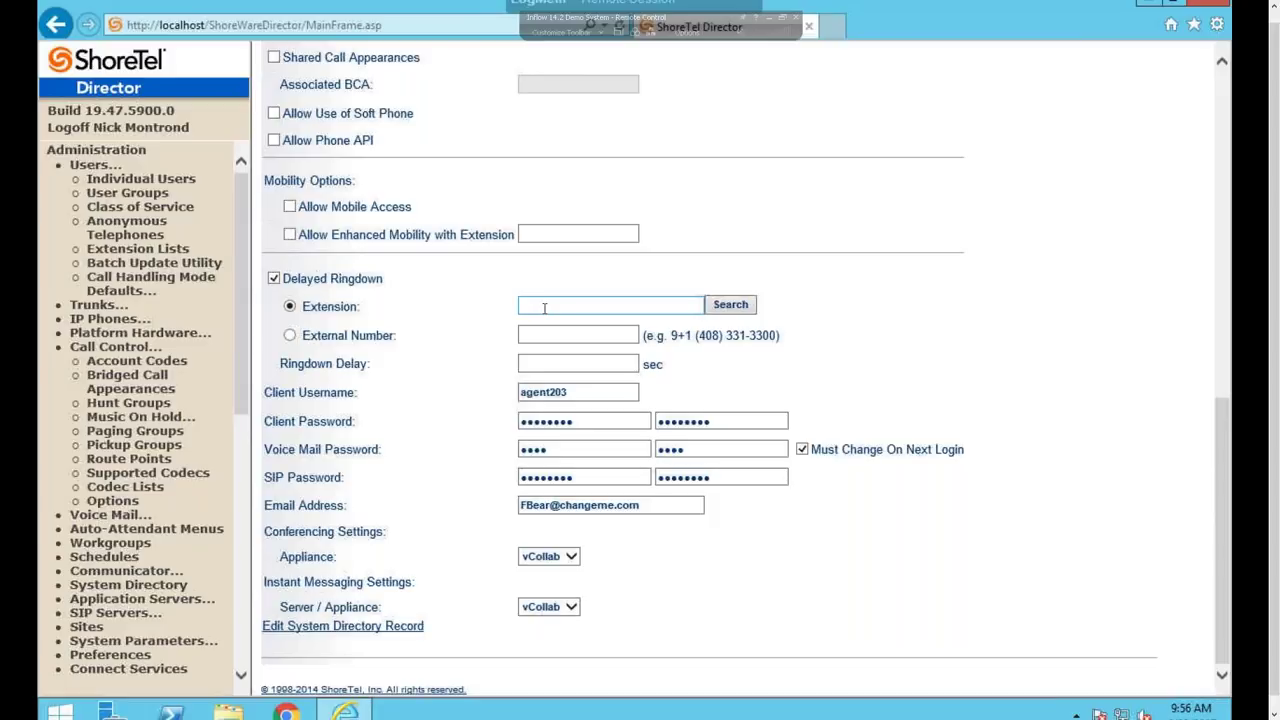
click(273, 279)
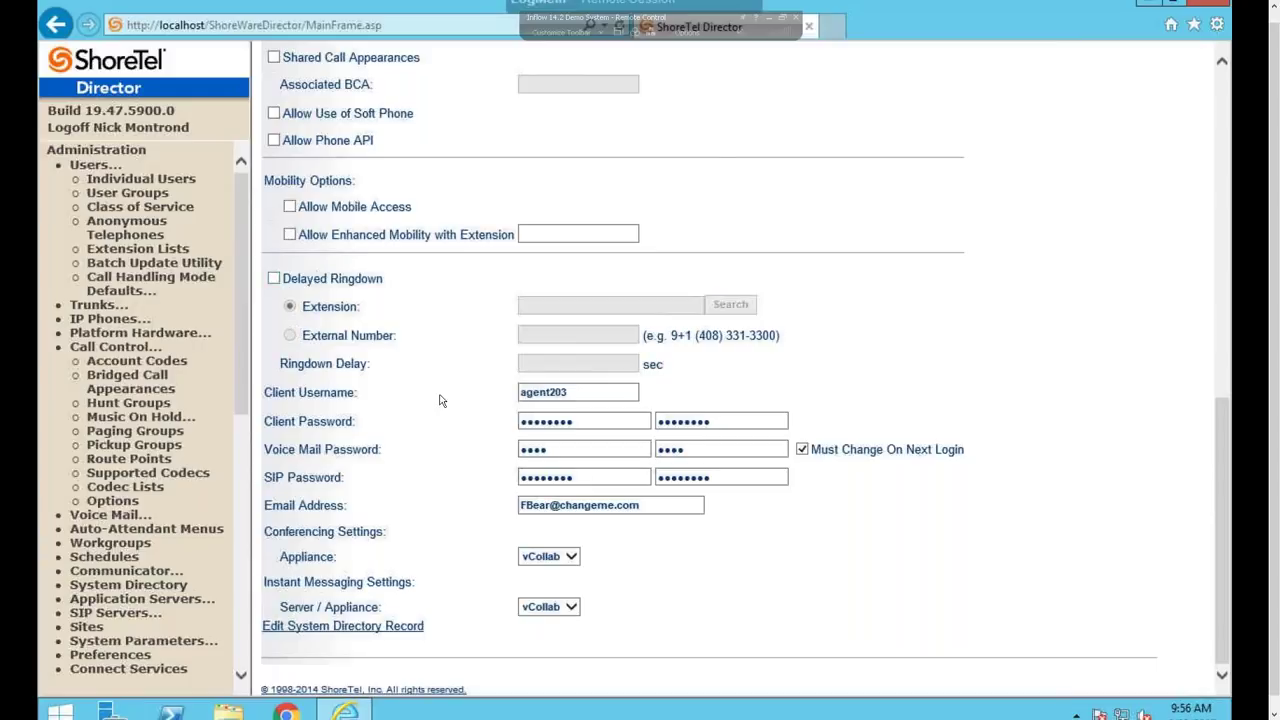
Step: Examine the client username, client password and voice mail password fields, including the Must Change On Next Login option
drag(264, 390, 356, 421)
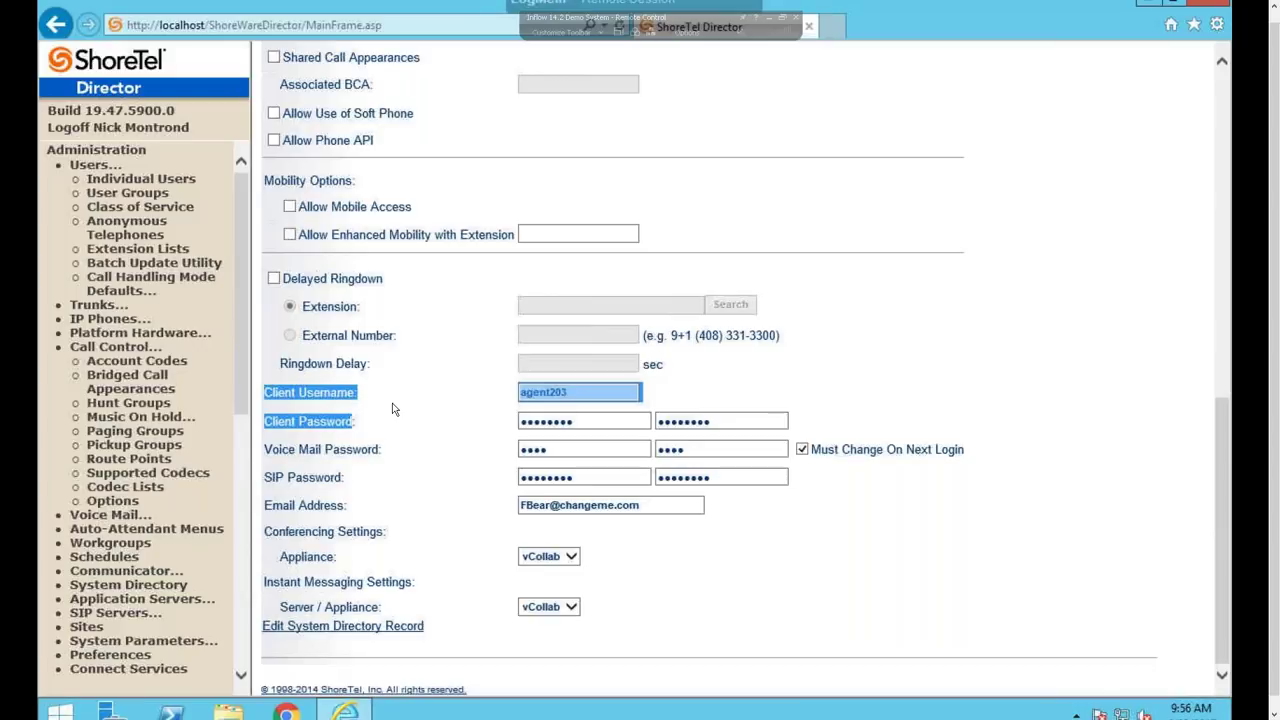
double_click(560, 394)
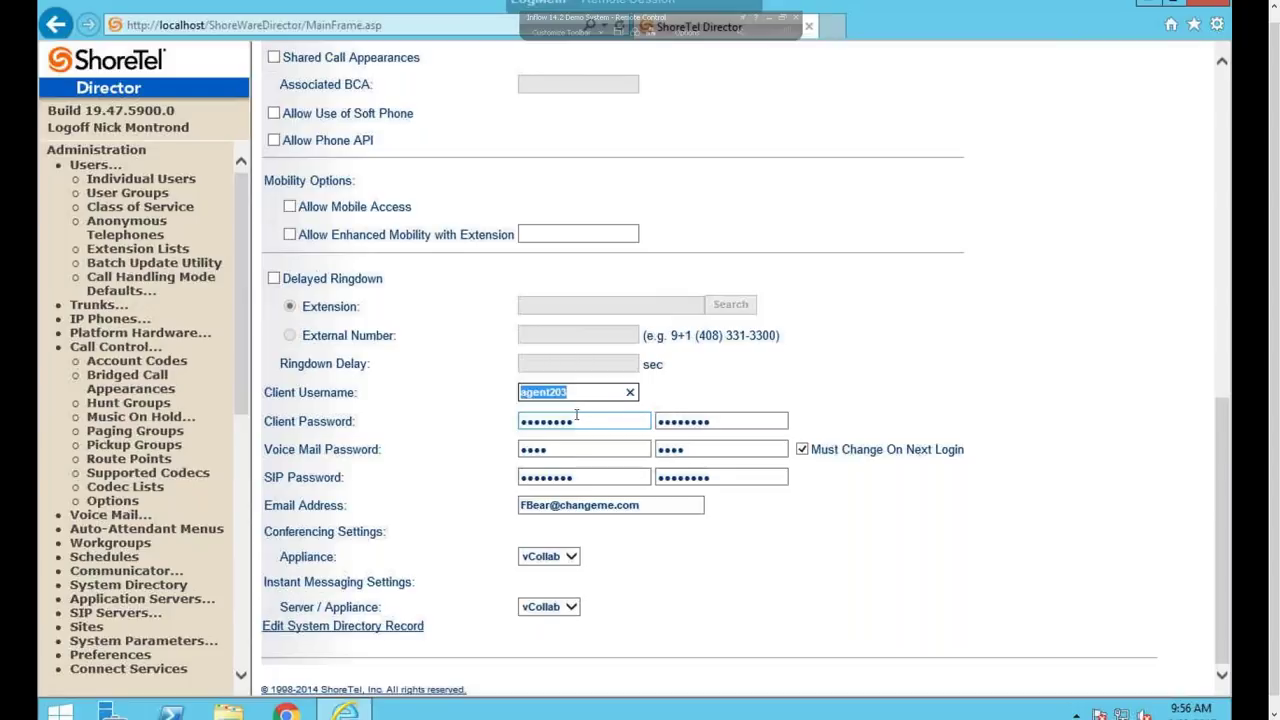
click(744, 422)
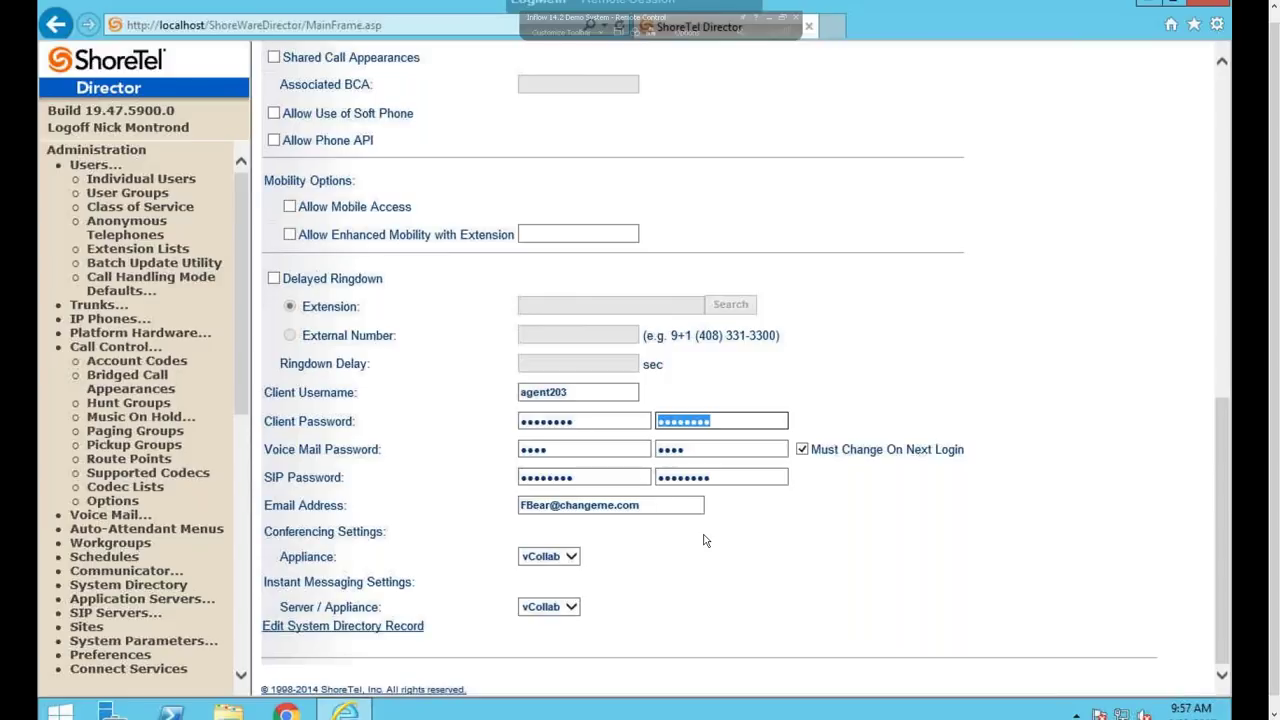
click(555, 450)
double_click(555, 450)
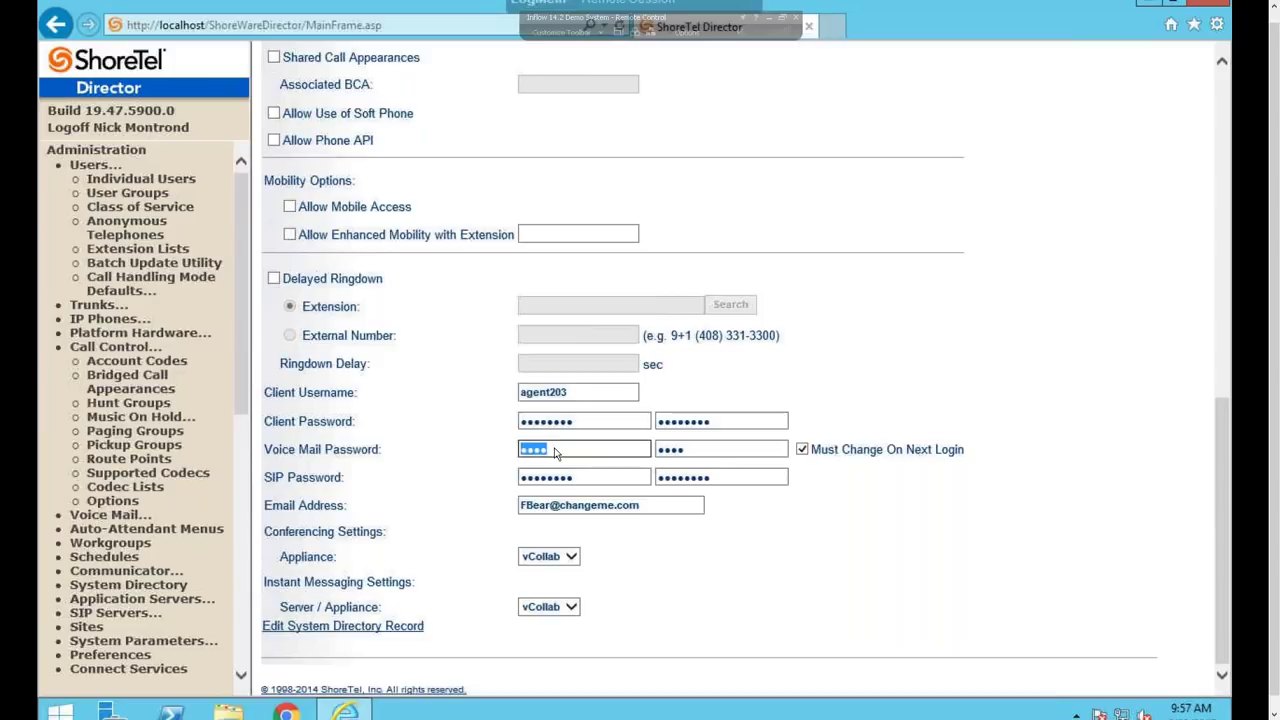
click(976, 450)
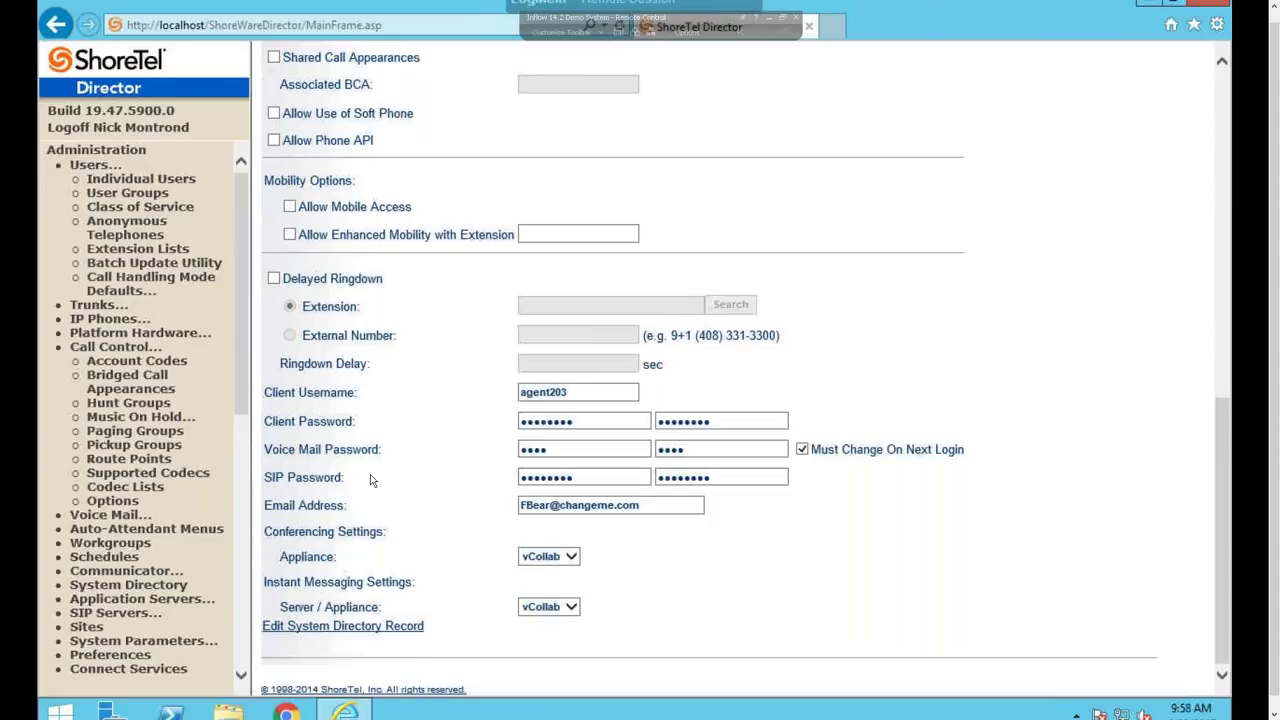
Step: Examine the user's SIP password and email address fields
click(604, 481)
double_click(587, 477)
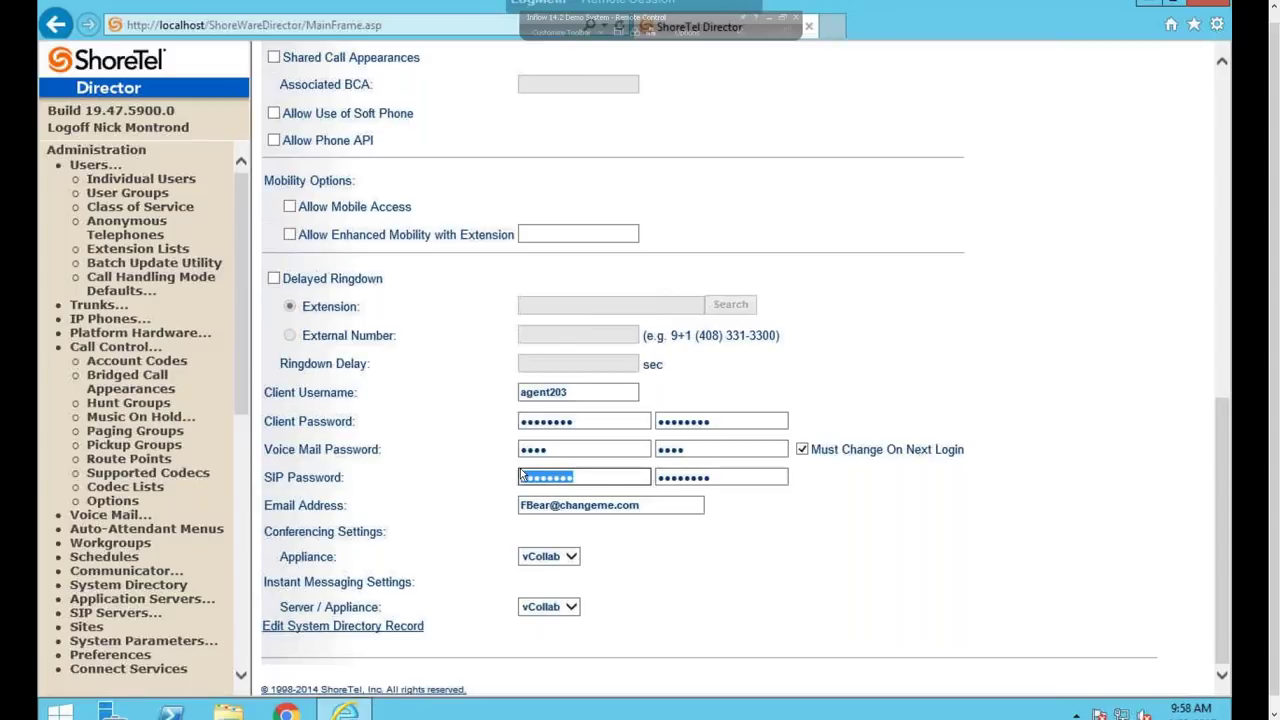
key(Tab)
key(Tab)
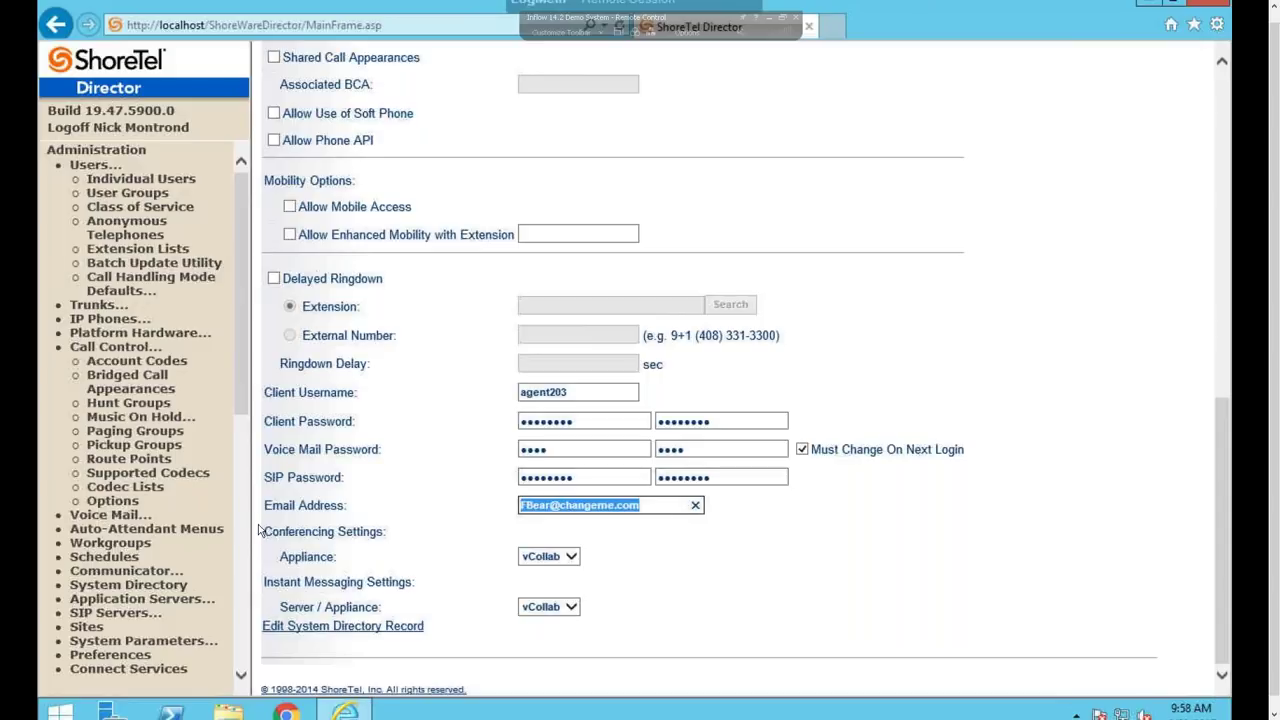
Step: Check the appliance choices for the user's conferencing settings and the server choices for instant messaging
drag(262, 536, 399, 596)
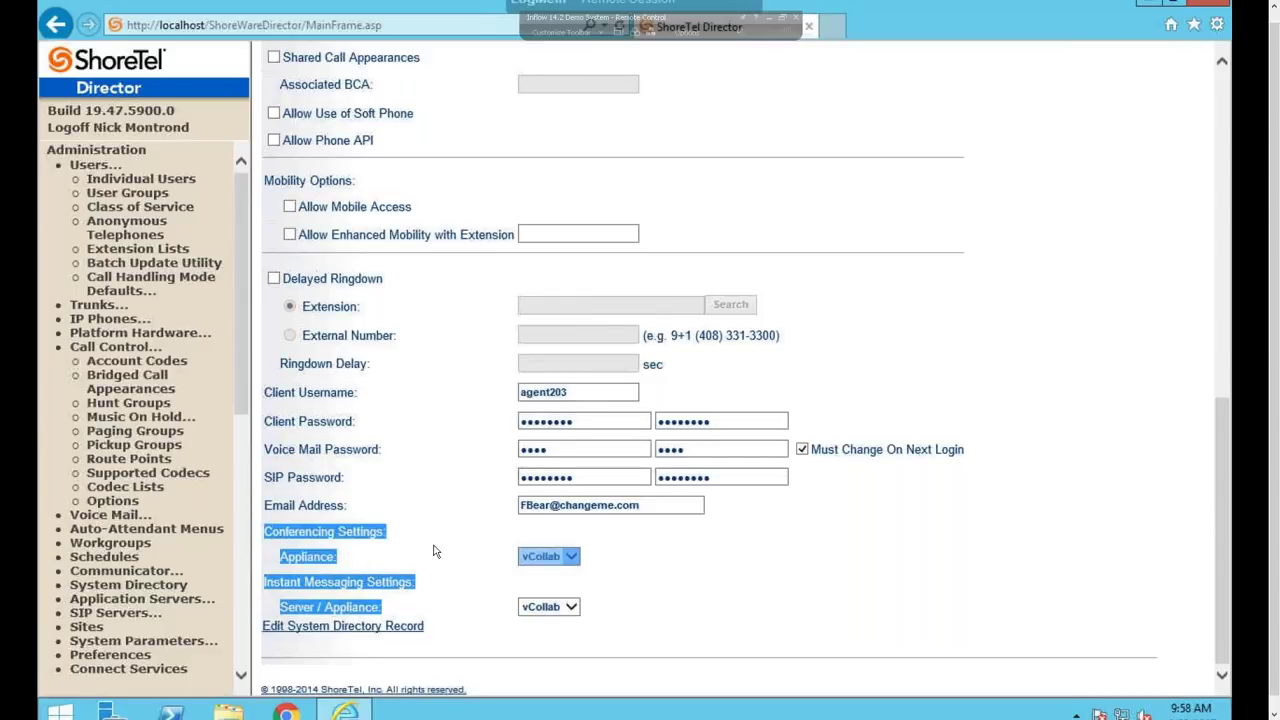
click(473, 556)
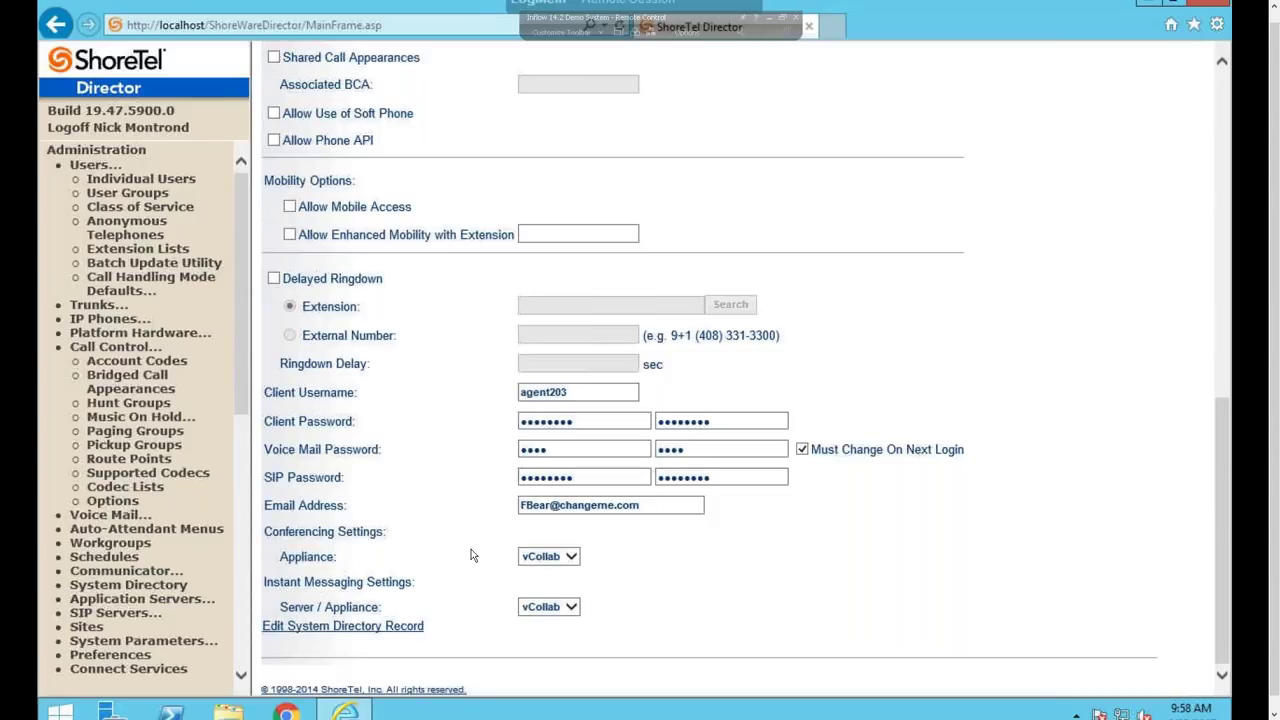
click(556, 557)
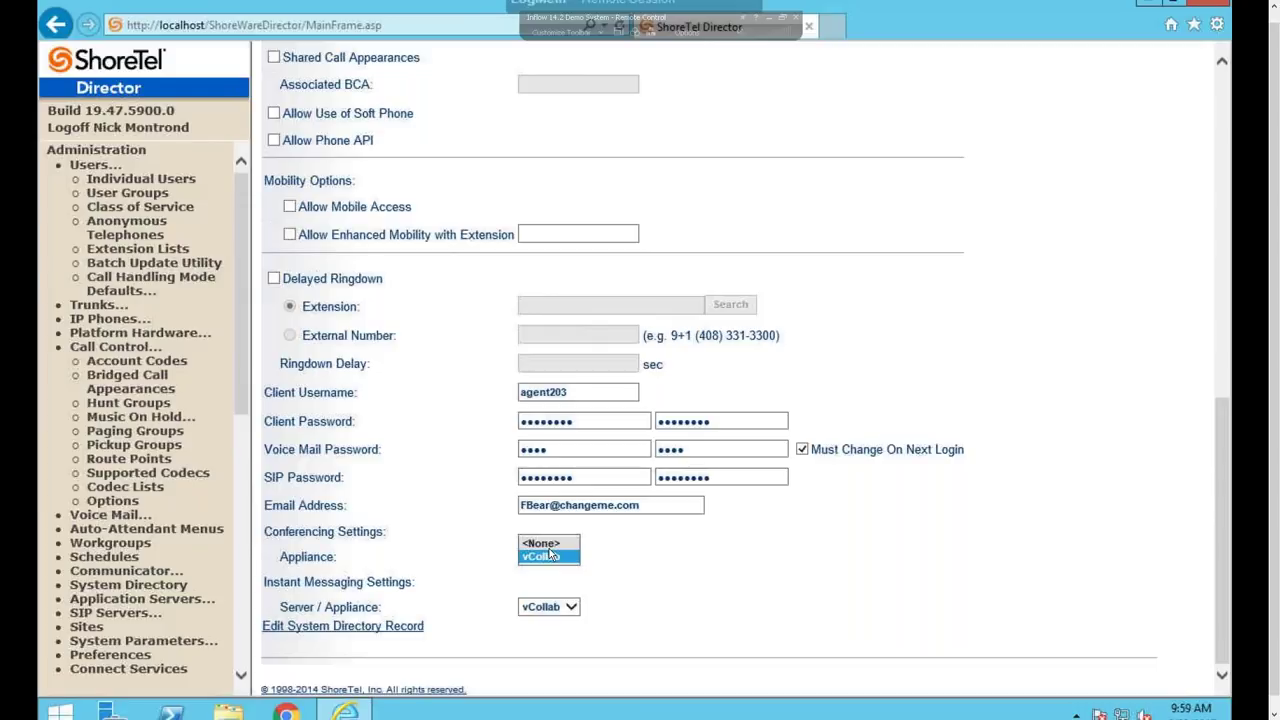
click(647, 625)
click(576, 608)
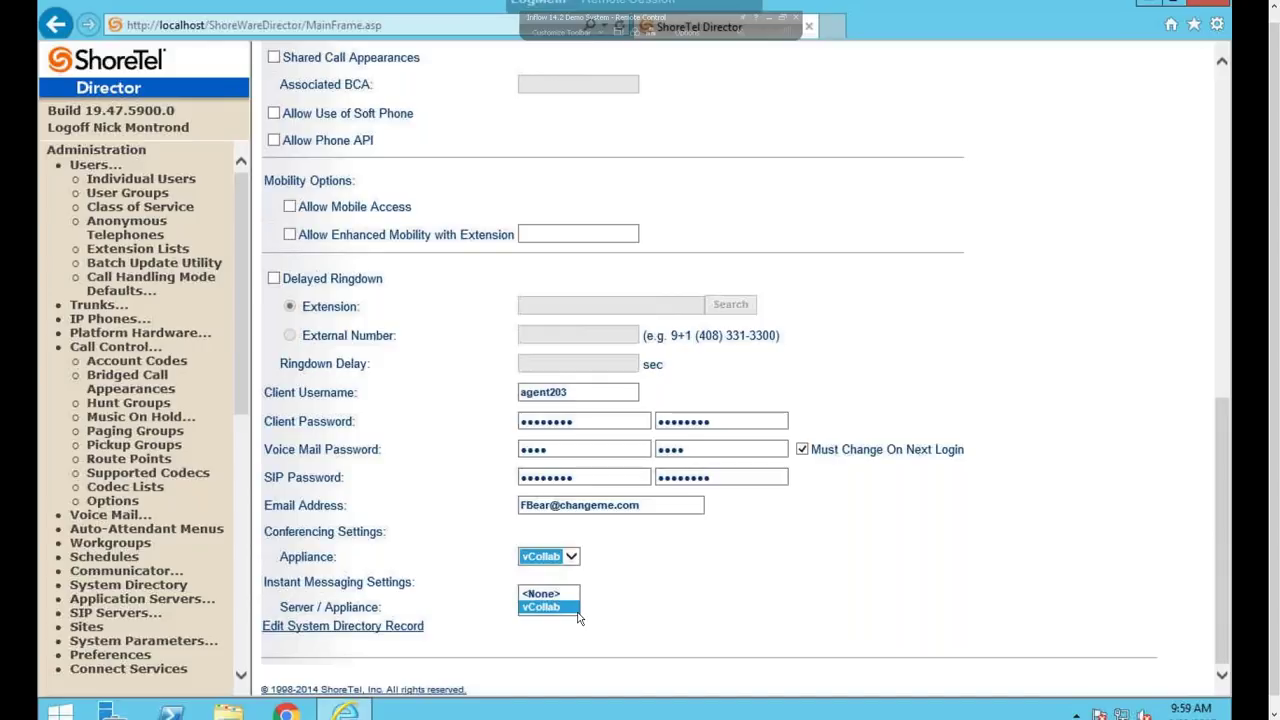
click(578, 607)
Step: Go back over the user's general settings and examine the Allow Use of Soft Phone option
scroll(705, 575, up, 4)
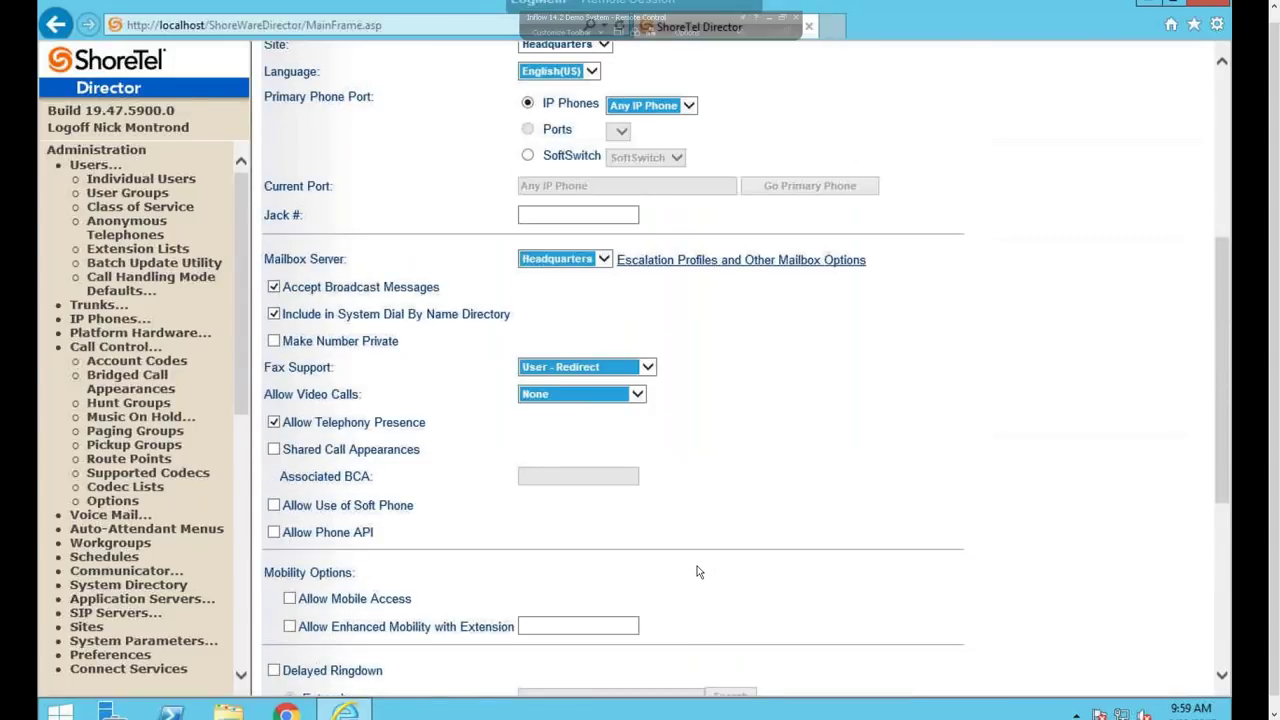
scroll(700, 572, up, 4)
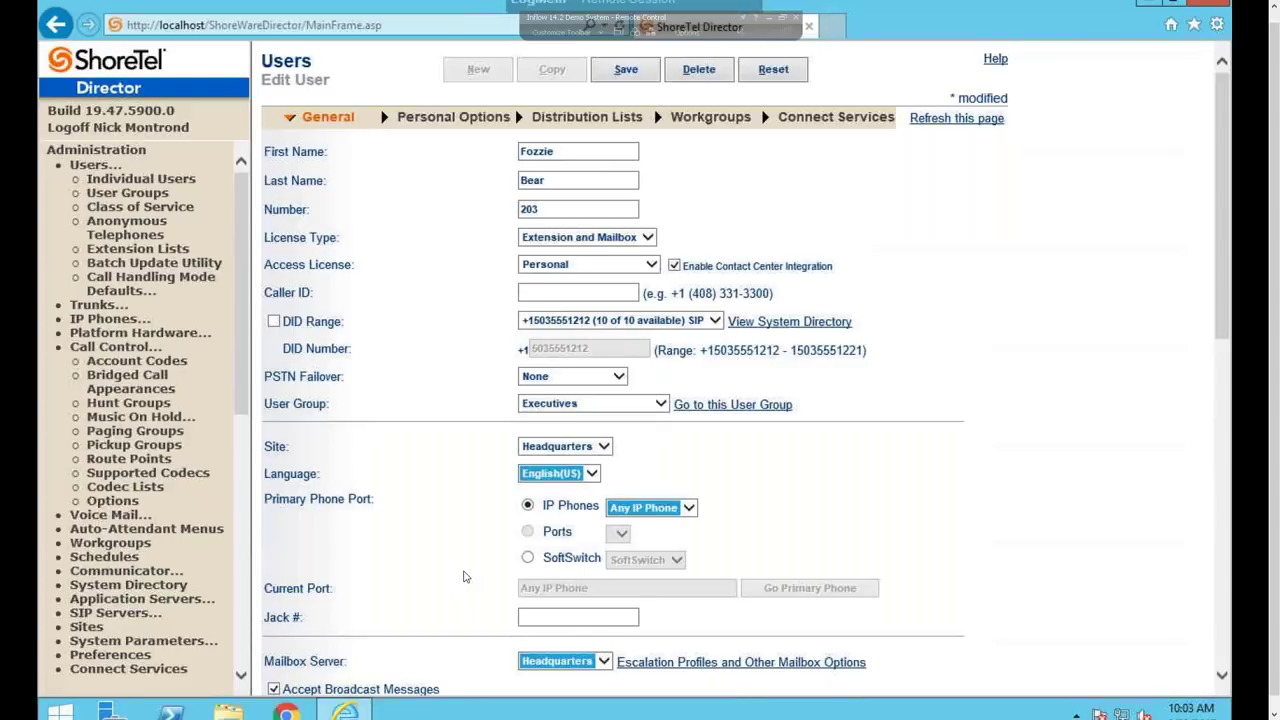
scroll(465, 578, down, 2)
scroll(468, 578, down, 4)
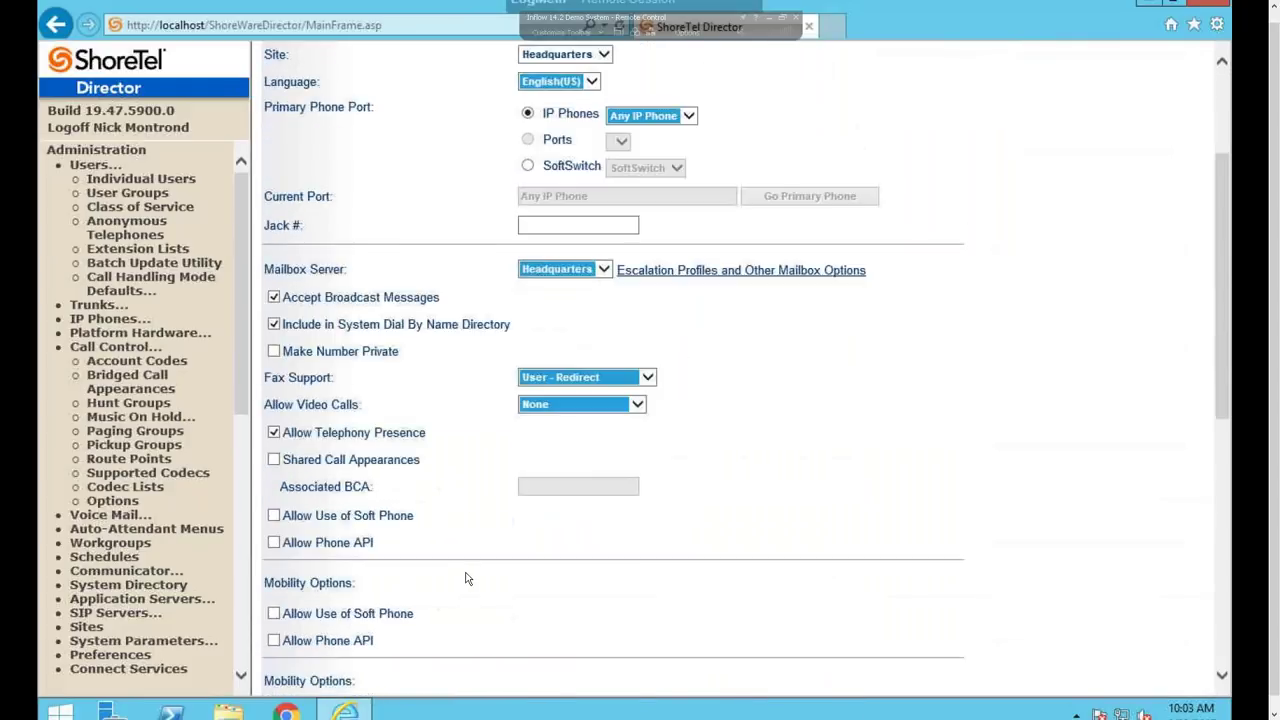
scroll(403, 417, up, 1)
drag(414, 418, 297, 407)
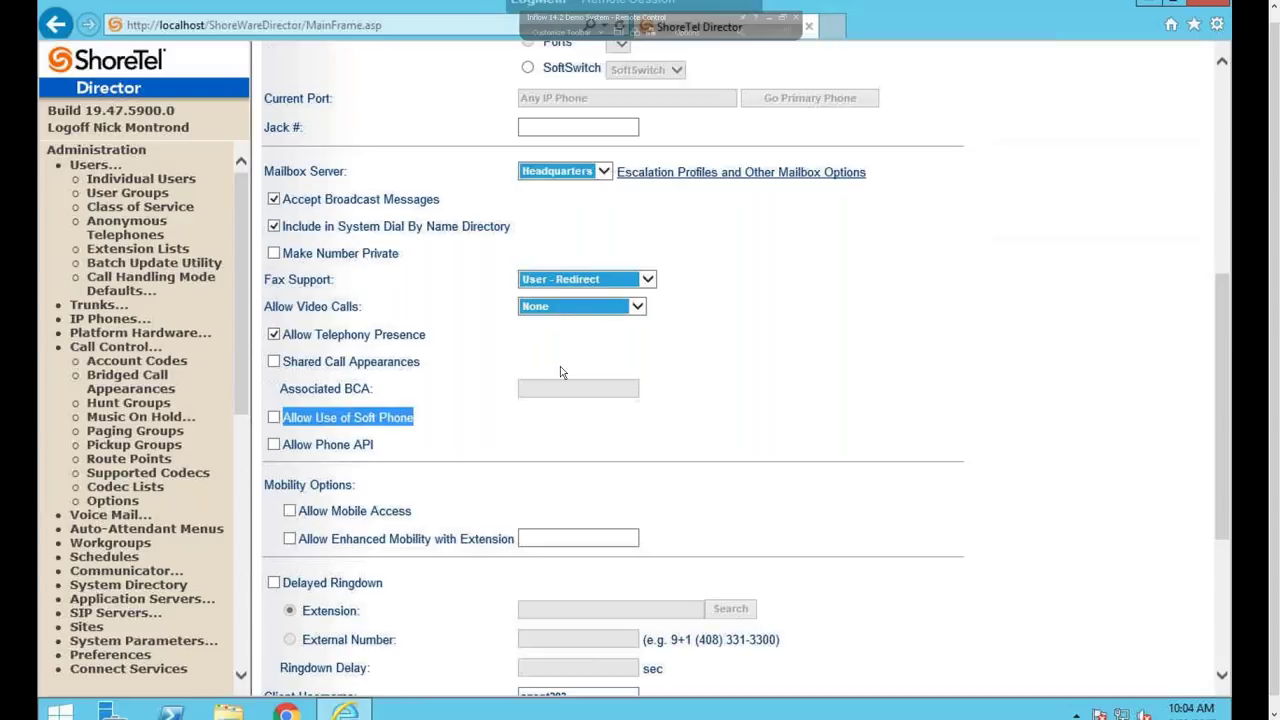
click(835, 340)
Step: Open the user's Personal Options and review the user name, extension and Current Call Stack Size under Call Control Options
scroll(835, 340, up, 2)
scroll(835, 340, up, 3)
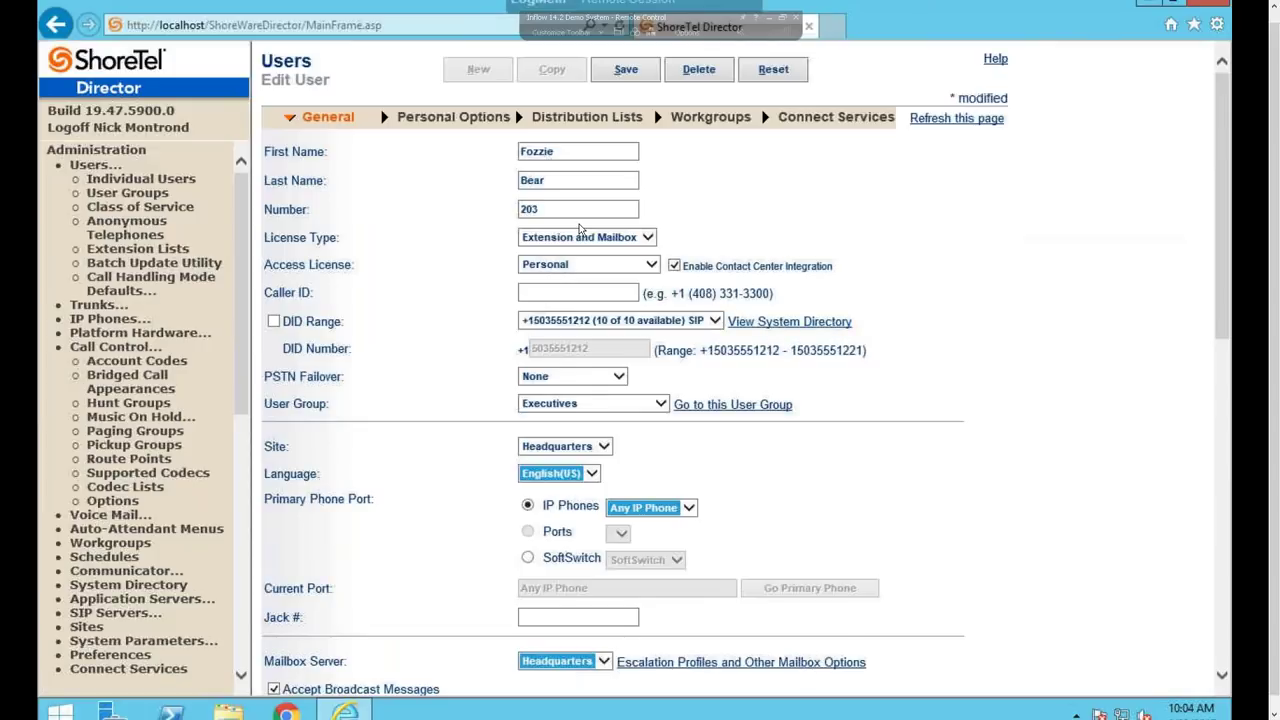
click(474, 119)
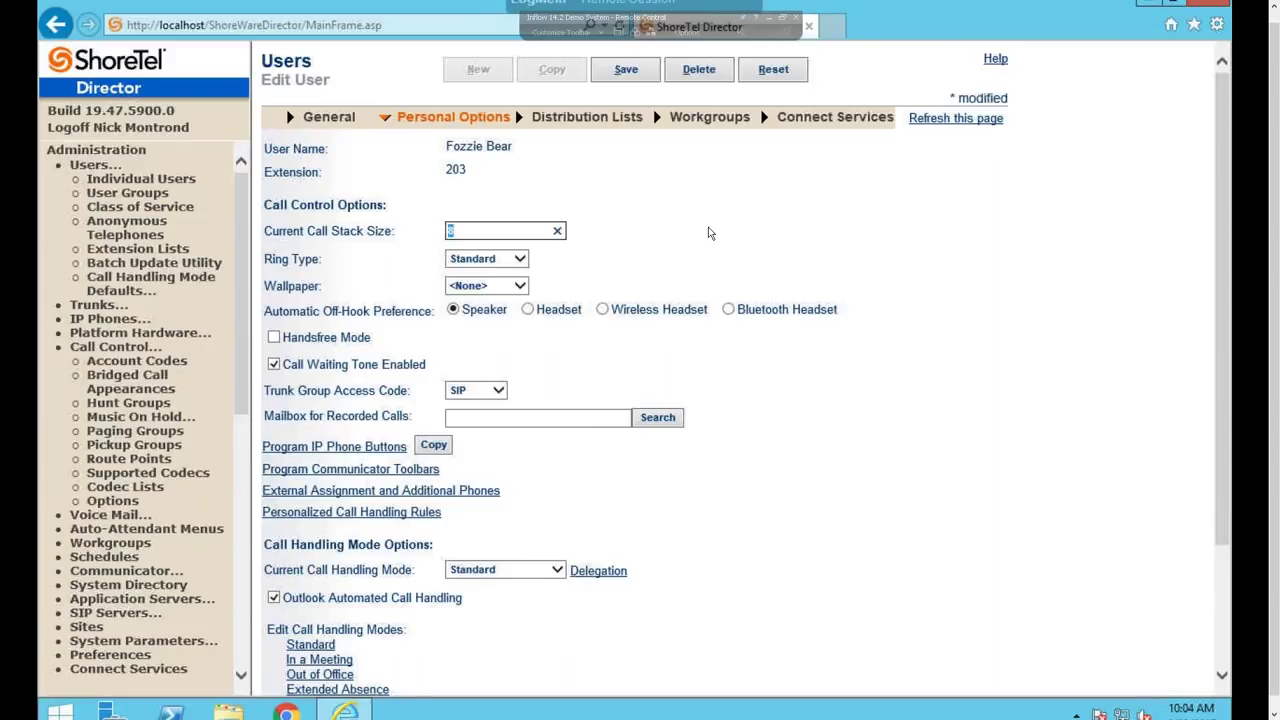
click(455, 160)
drag(455, 162, 405, 154)
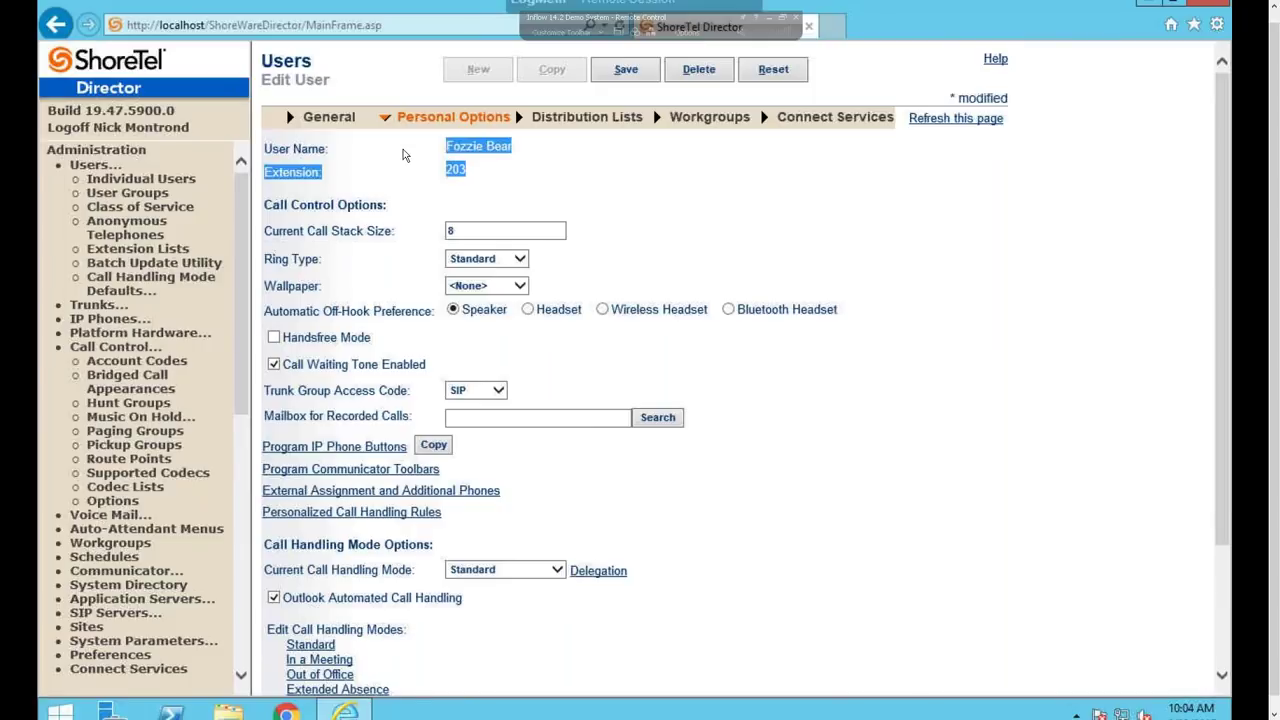
drag(266, 203, 386, 205)
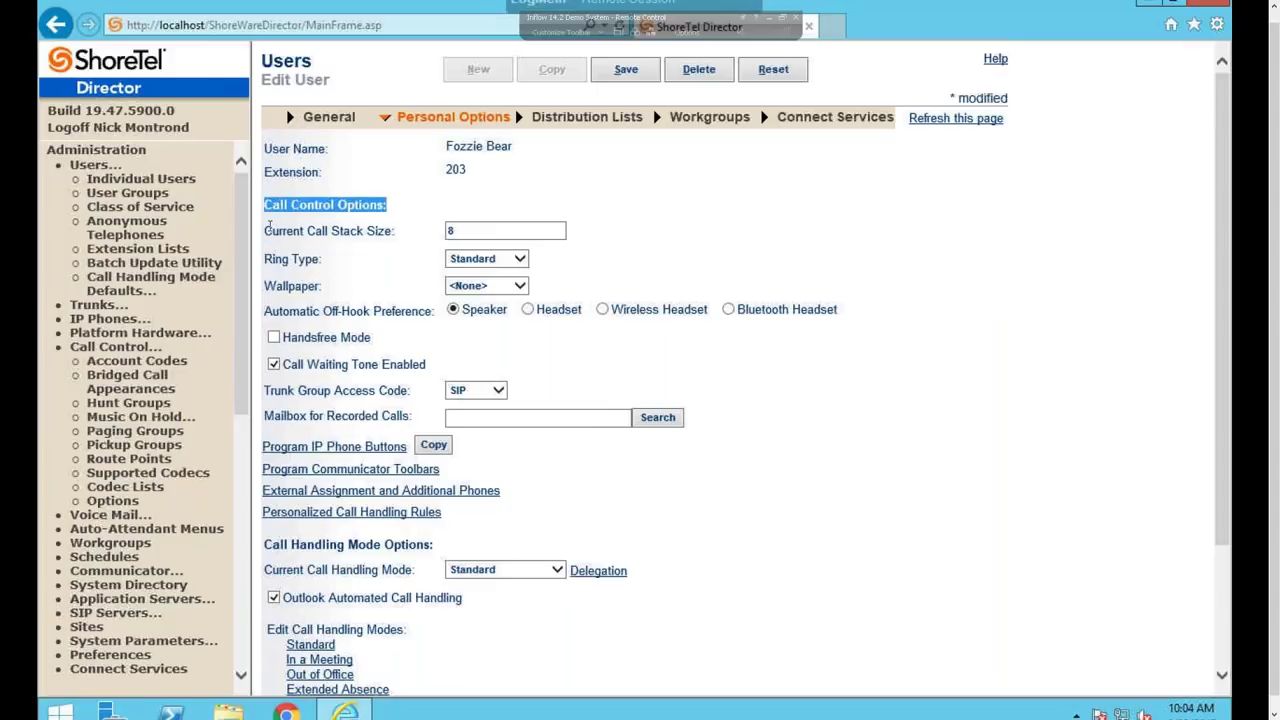
drag(268, 227, 386, 229)
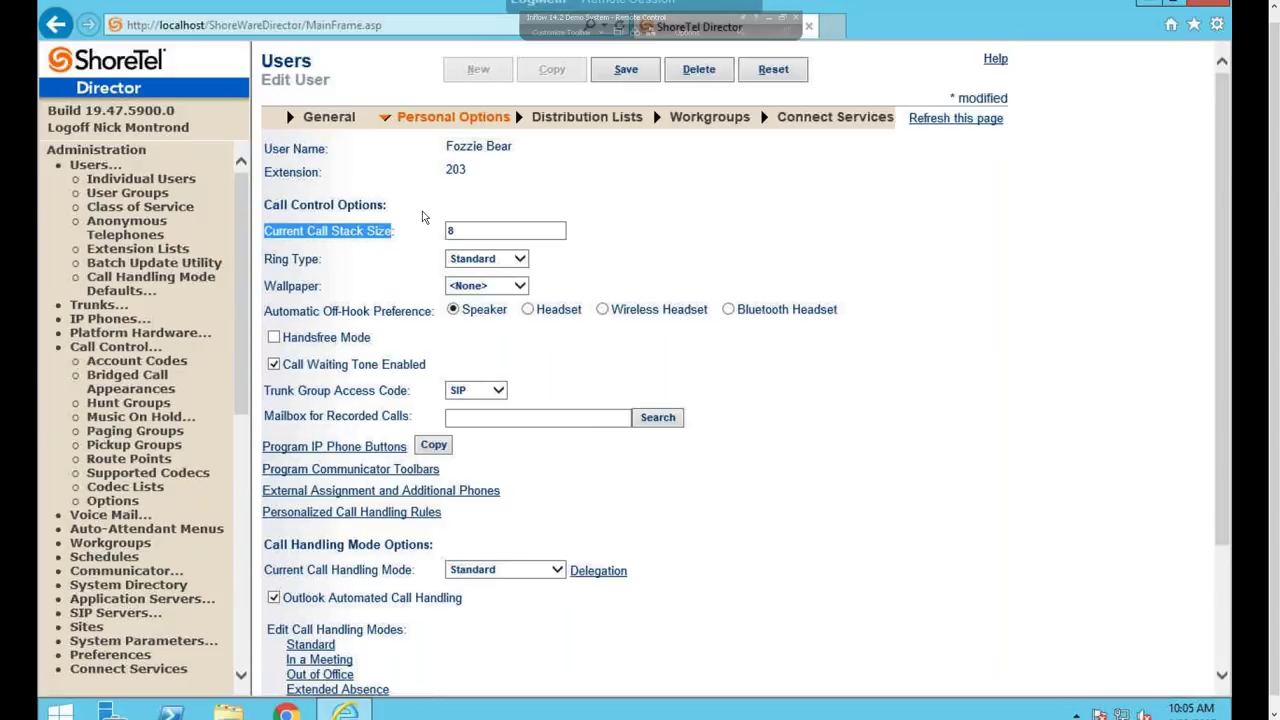
Step: Check the available Ring Type and Wallpaper choices in the user's call control options
click(334, 262)
drag(324, 264, 264, 261)
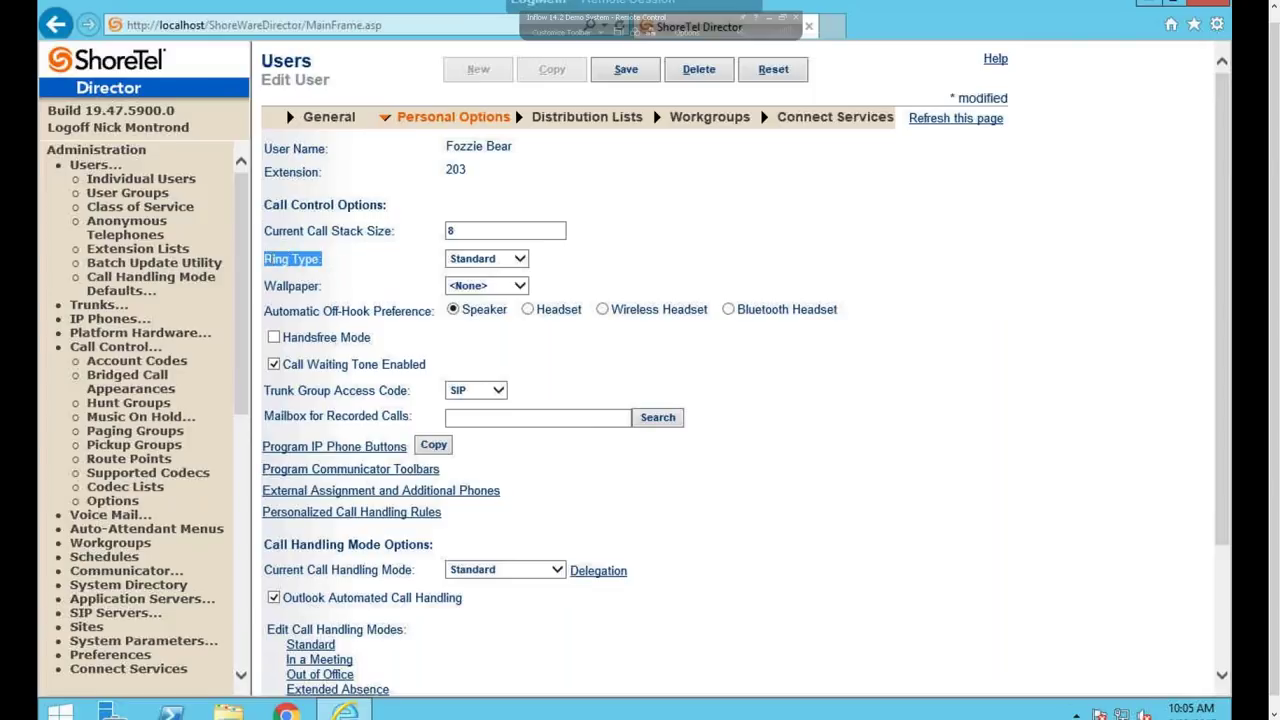
click(521, 259)
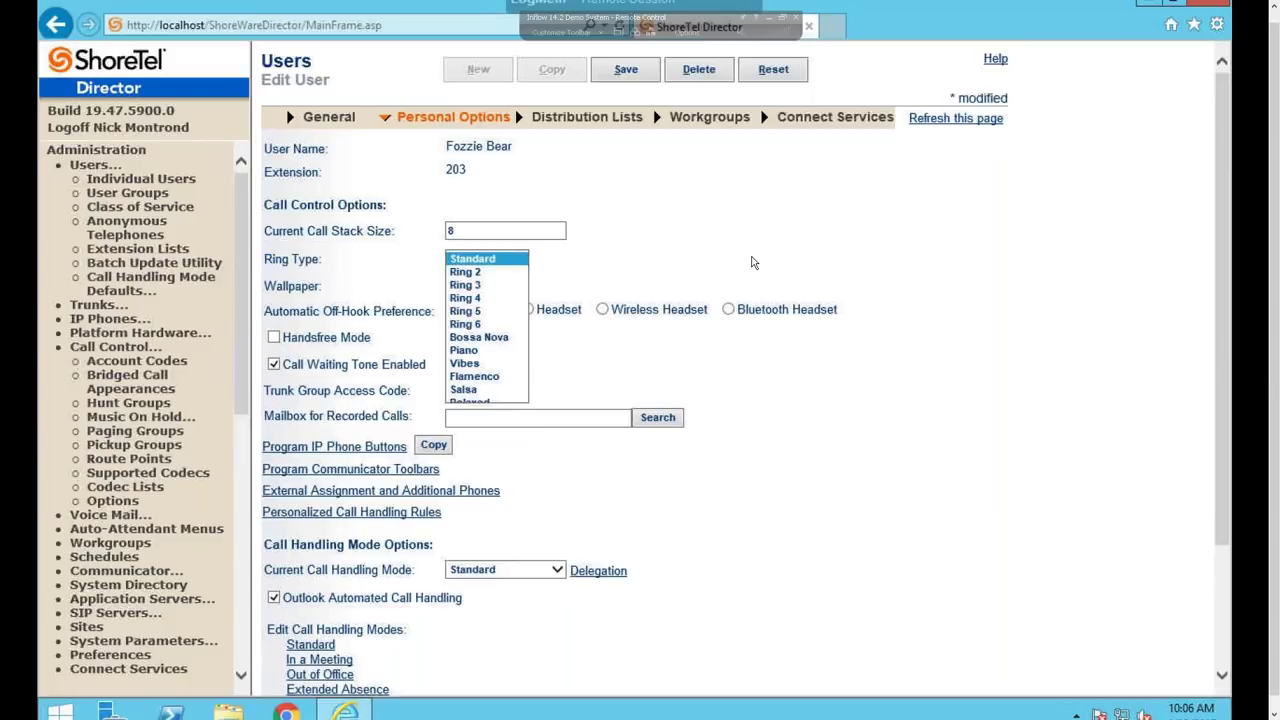
click(515, 259)
double_click(287, 293)
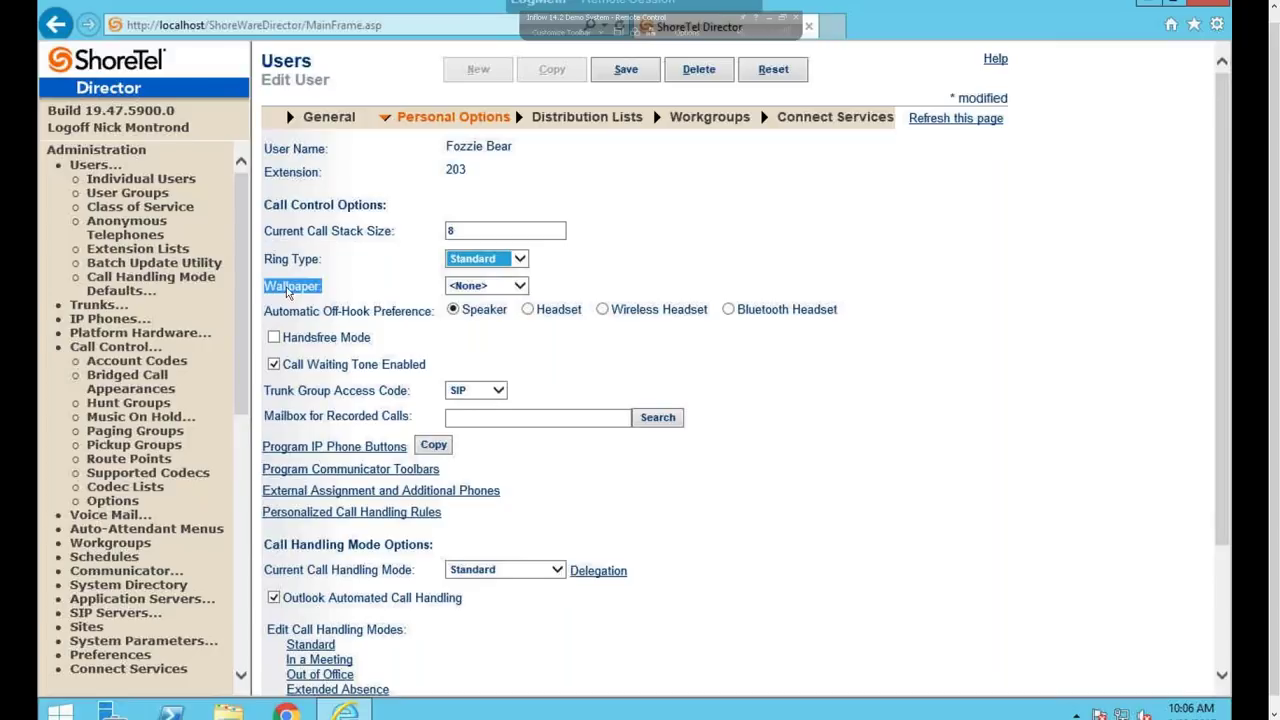
click(520, 287)
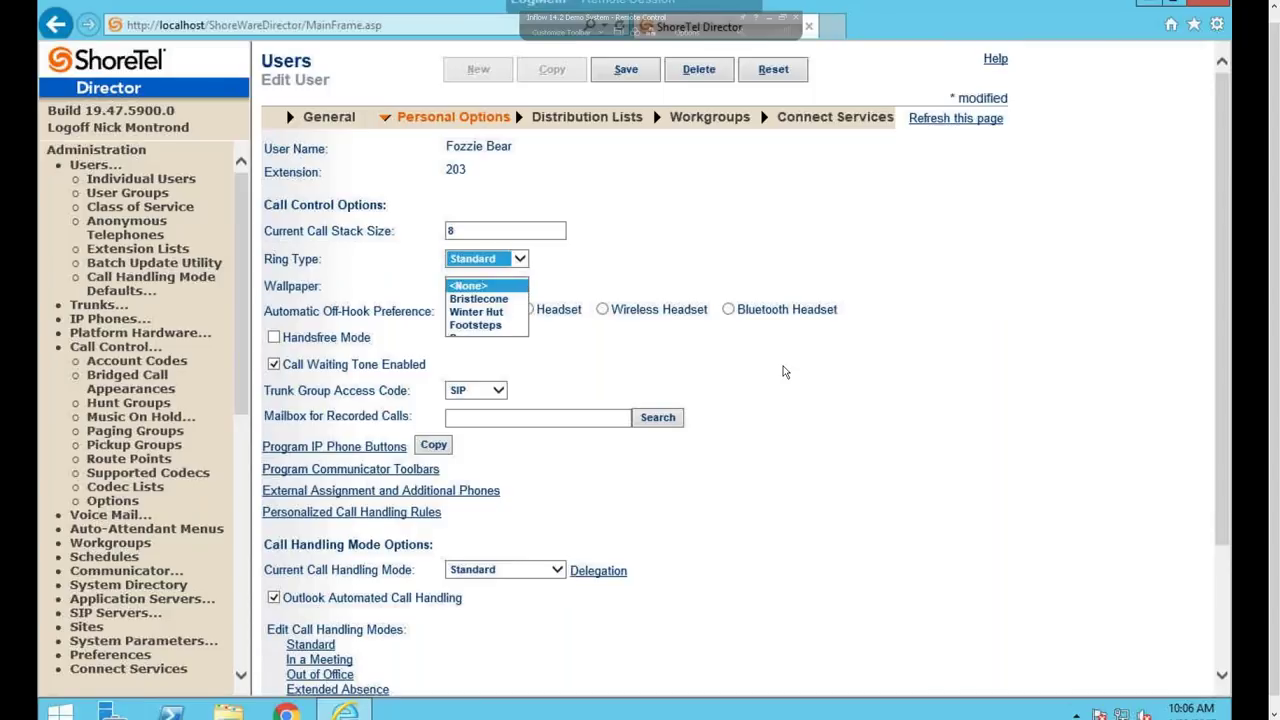
click(540, 326)
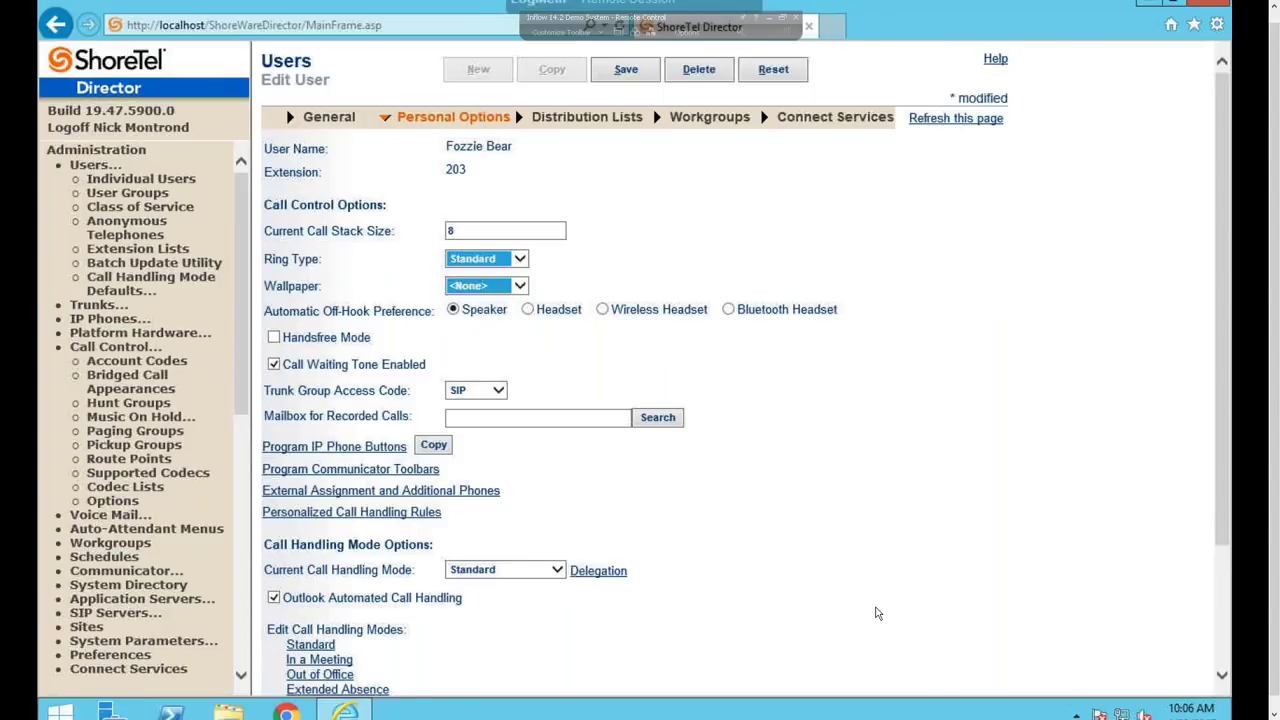
click(418, 224)
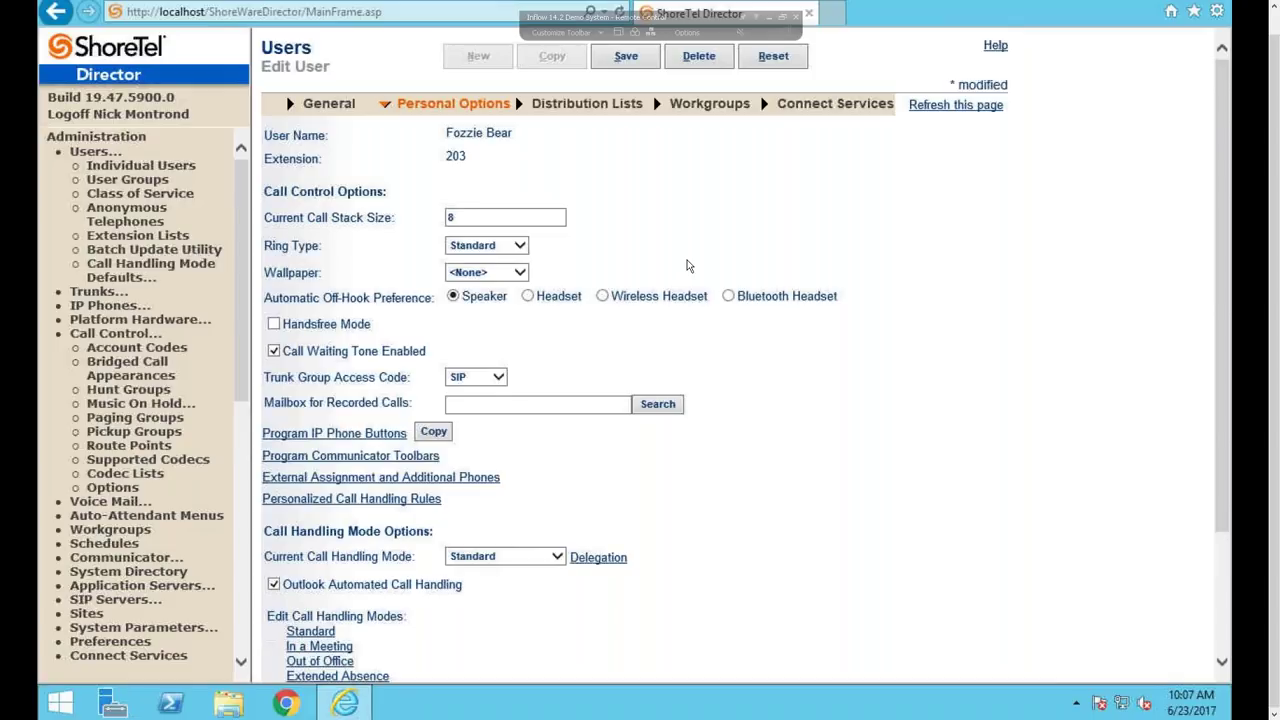
Step: Examine the Handsfree Mode and Call Waiting Tone Enabled options
triple_click(362, 326)
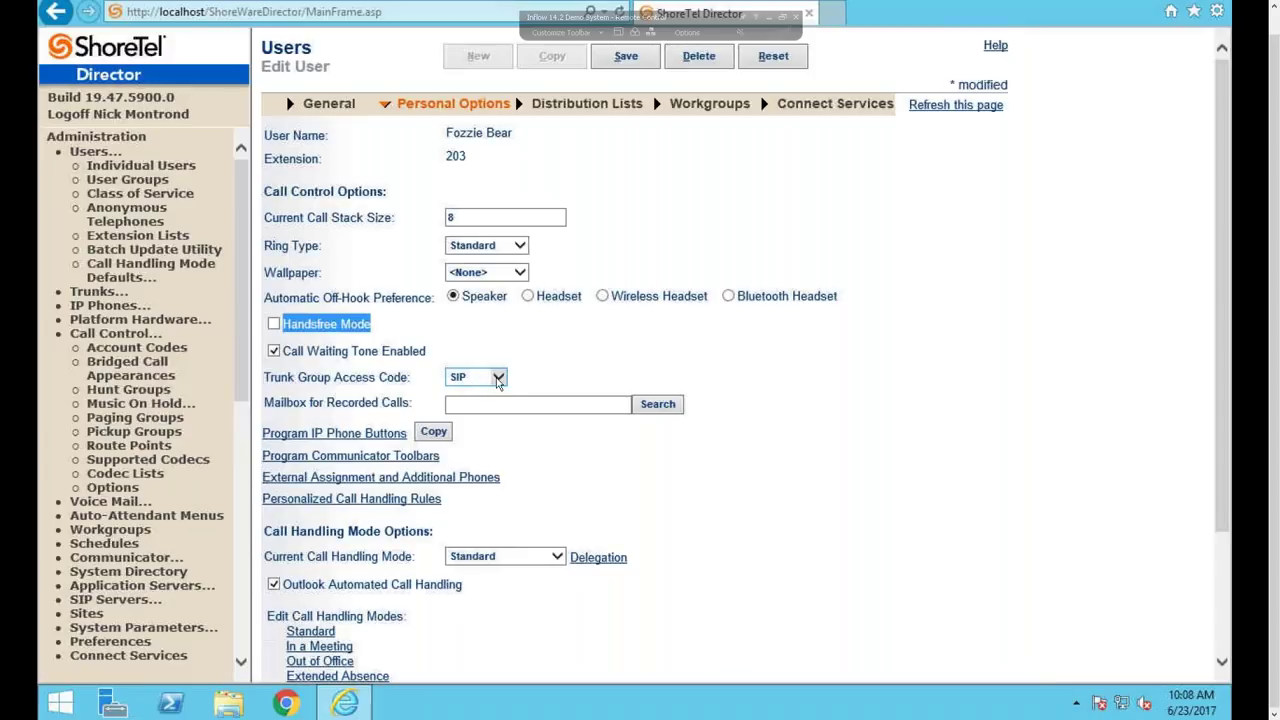
click(425, 352)
drag(424, 353, 295, 358)
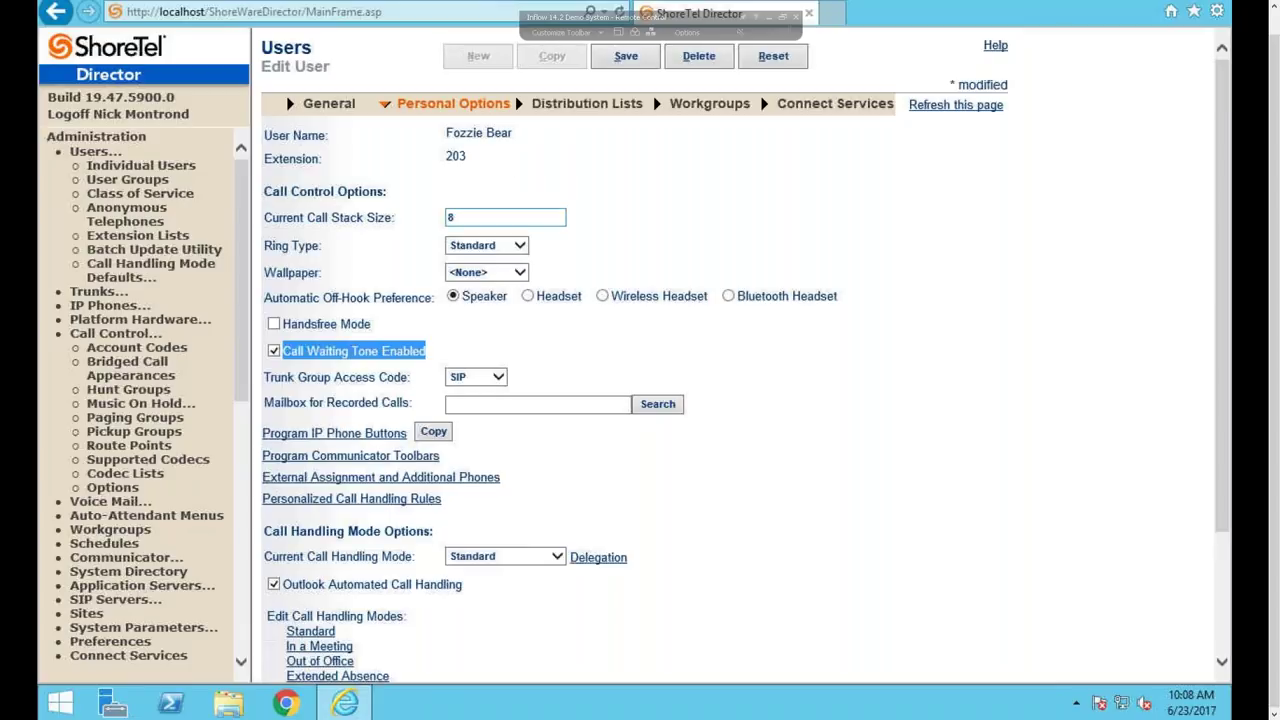
click(608, 402)
Step: Check the choices for the user's Trunk Group Access Code, keeping SIP selected
double_click(394, 377)
triple_click(357, 379)
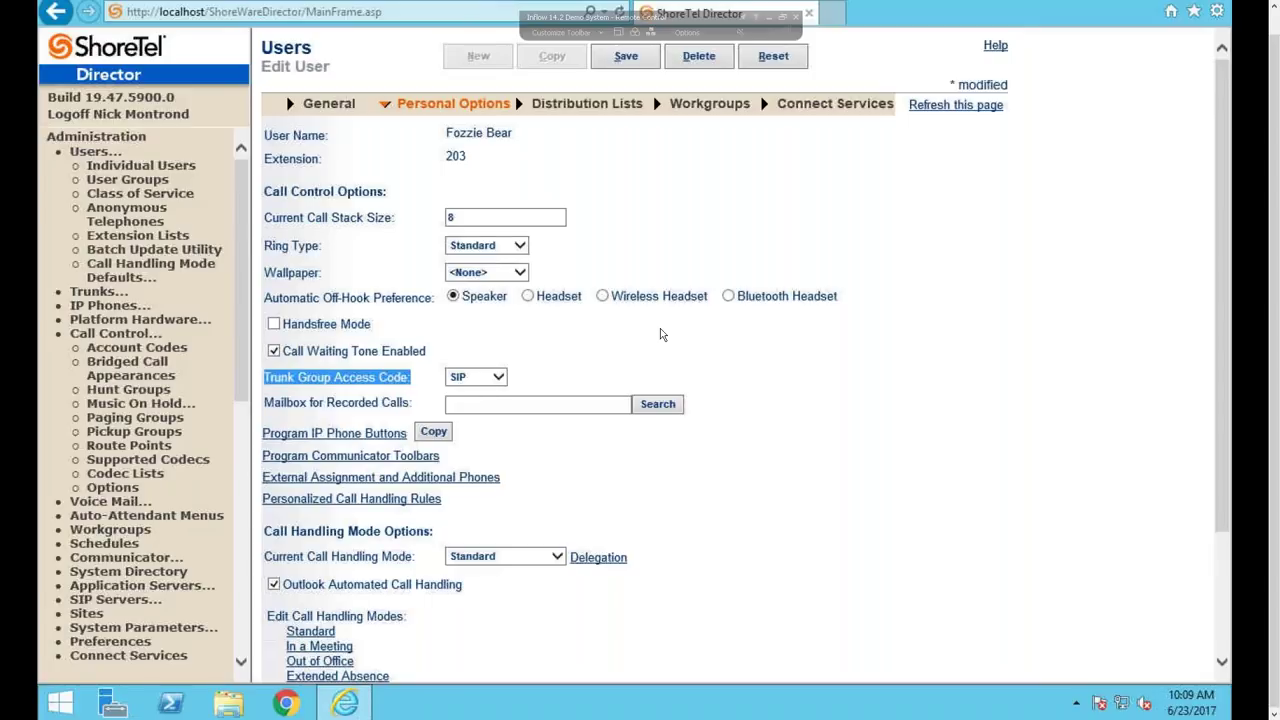
click(497, 377)
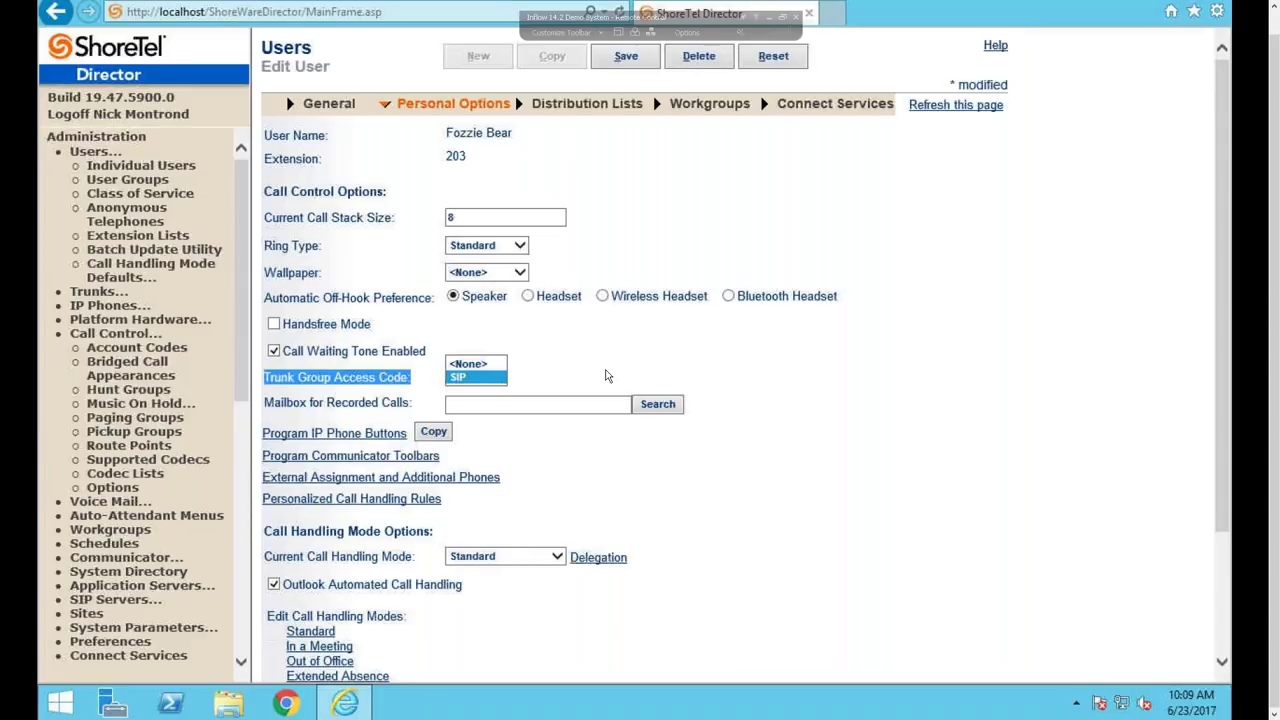
click(472, 377)
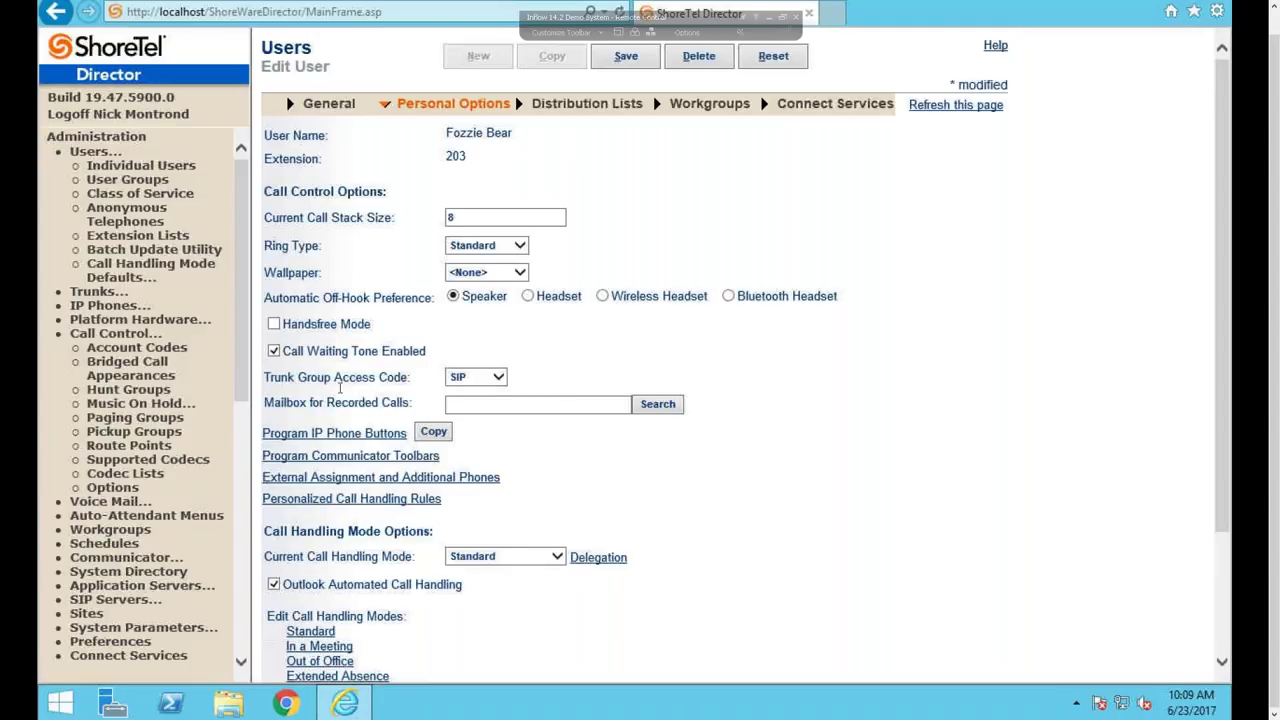
Step: Examine the Mailbox for Recorded Calls field and its user search window, closing it without picking a mailbox
drag(268, 400, 402, 410)
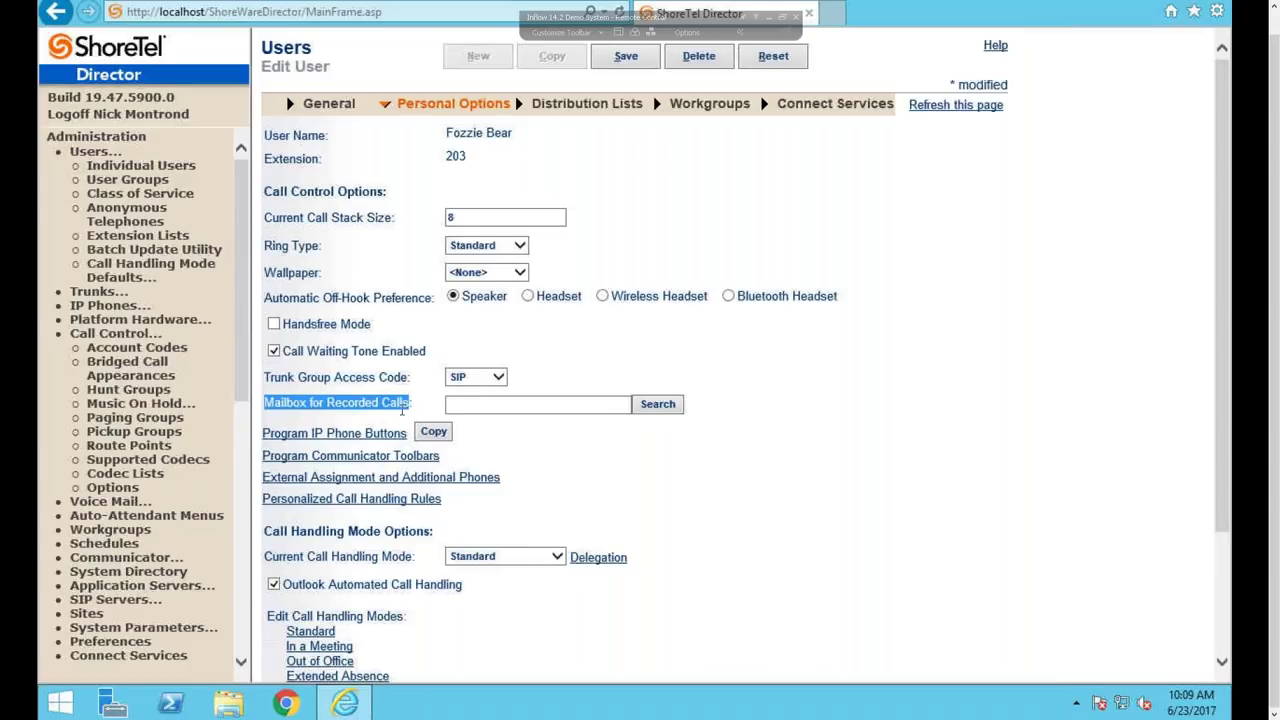
click(486, 404)
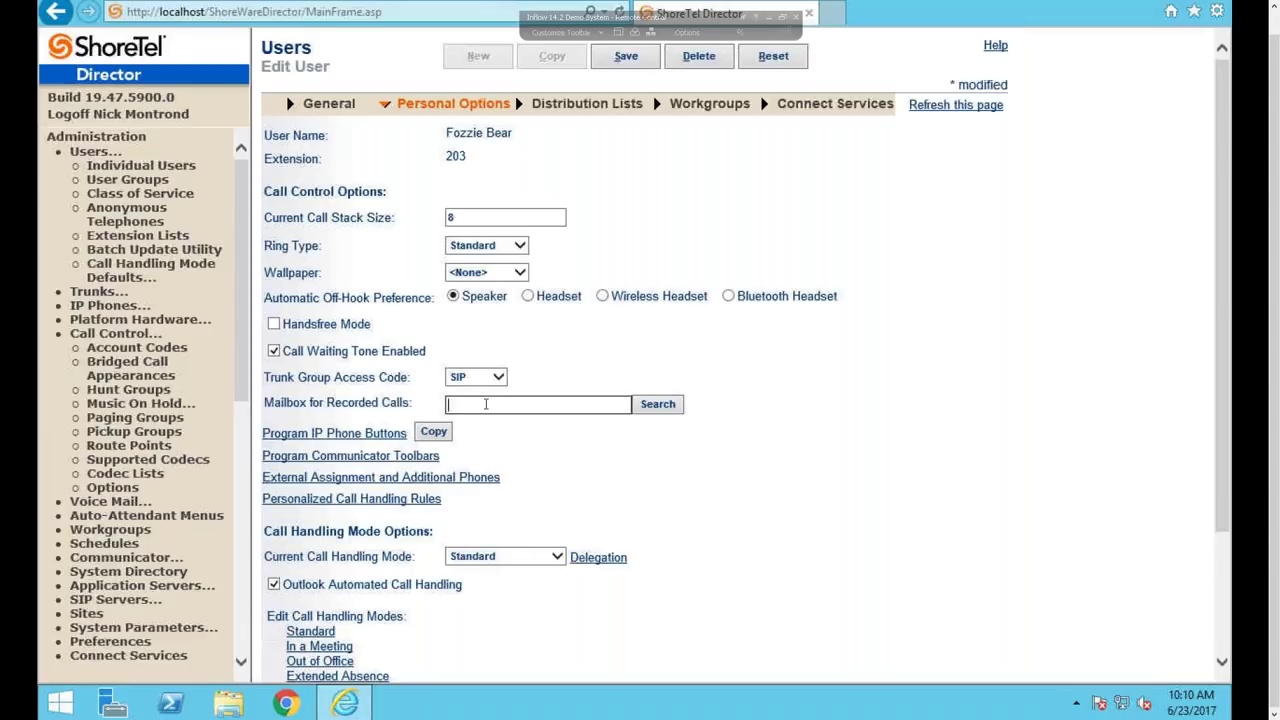
scroll(486, 488, down, 2)
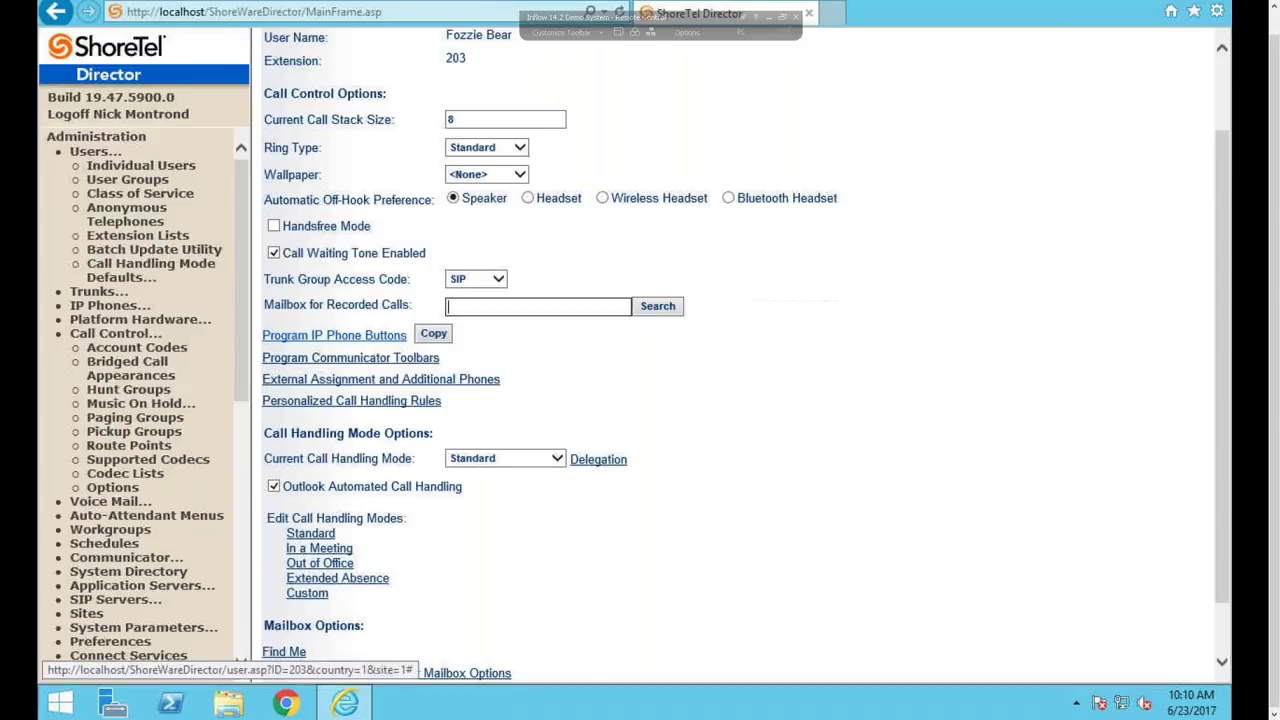
click(407, 360)
click(658, 306)
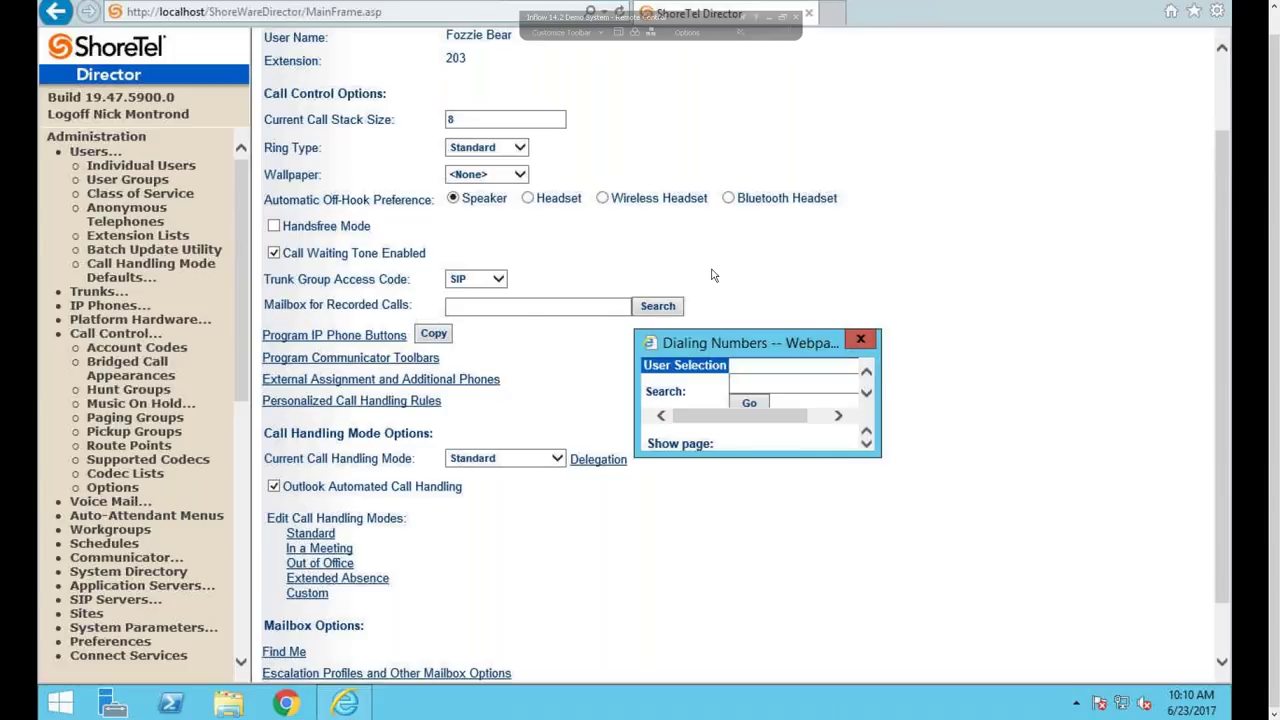
drag(805, 343, 768, 272)
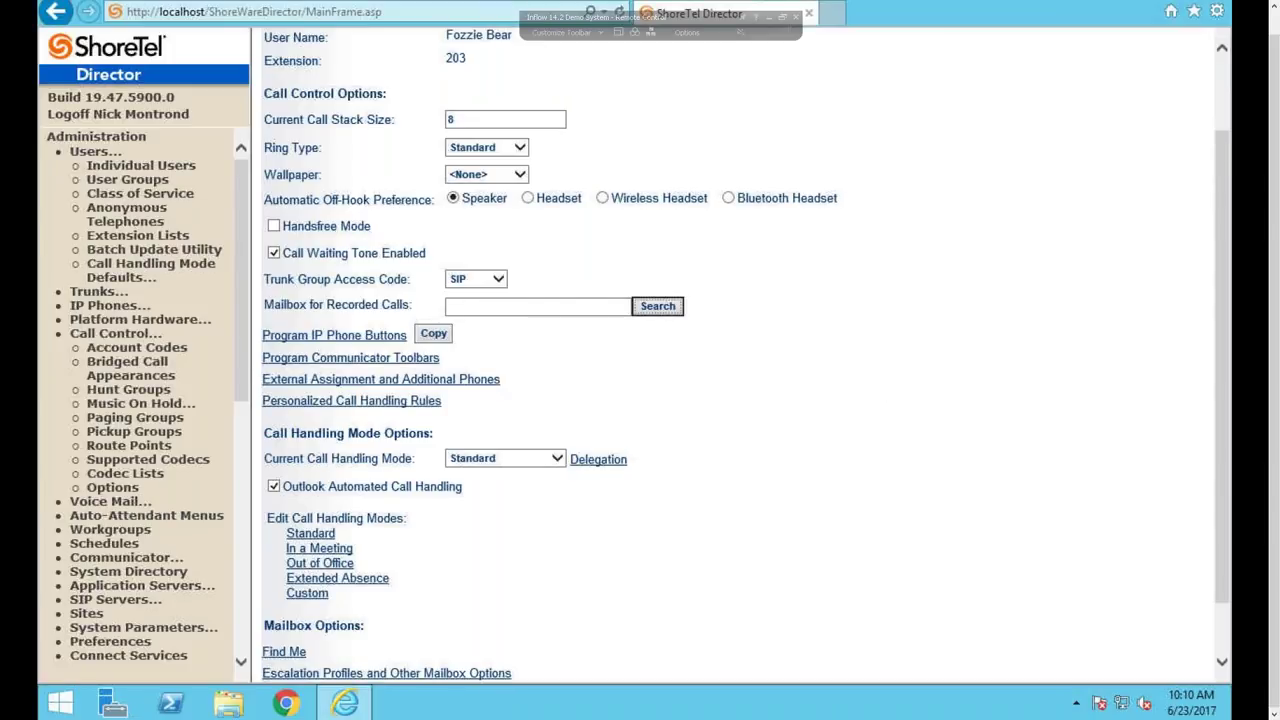
Step: Open the user's IP phone button programming, discarding unsaved changes, review the functions available for button 2, and return to the personal options
click(350, 336)
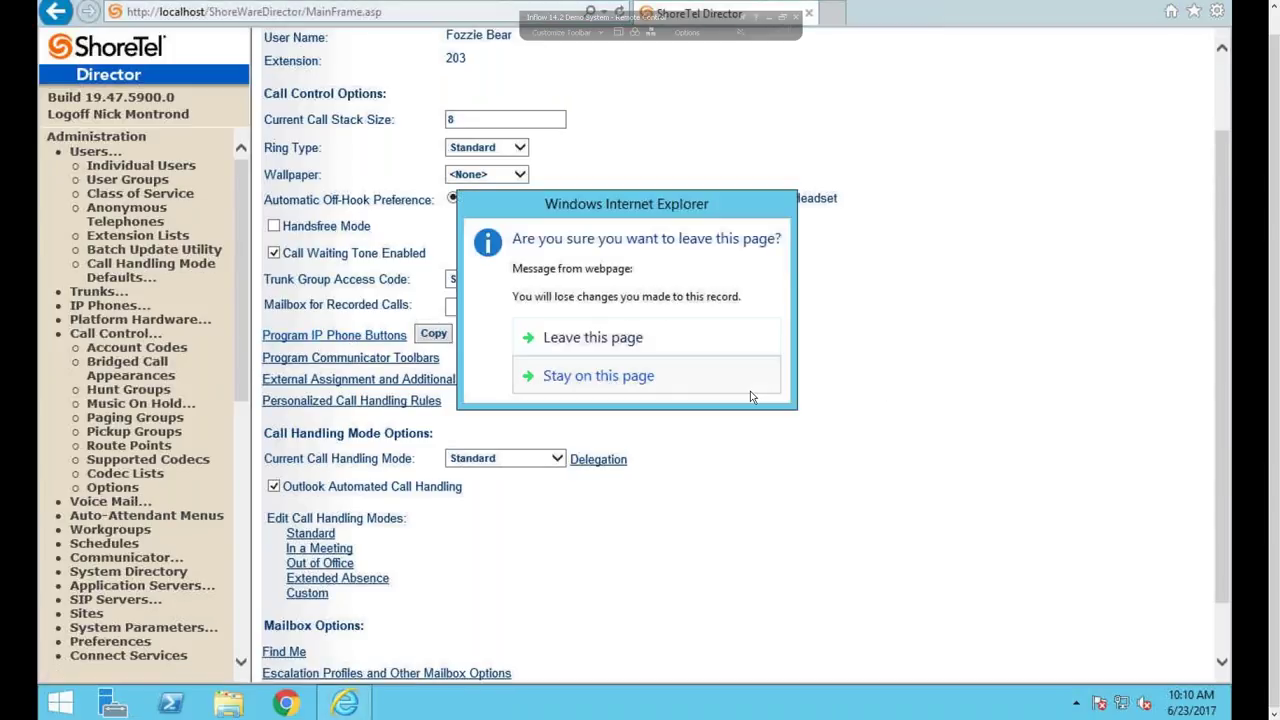
click(653, 341)
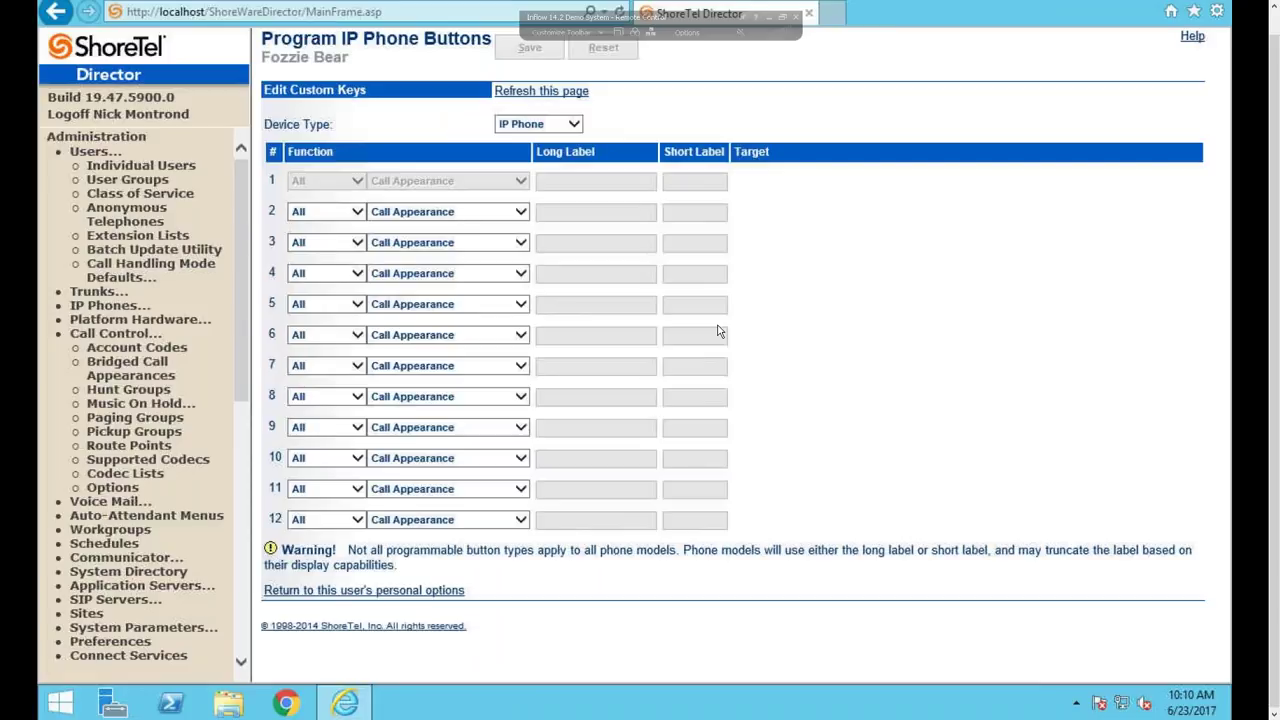
click(472, 213)
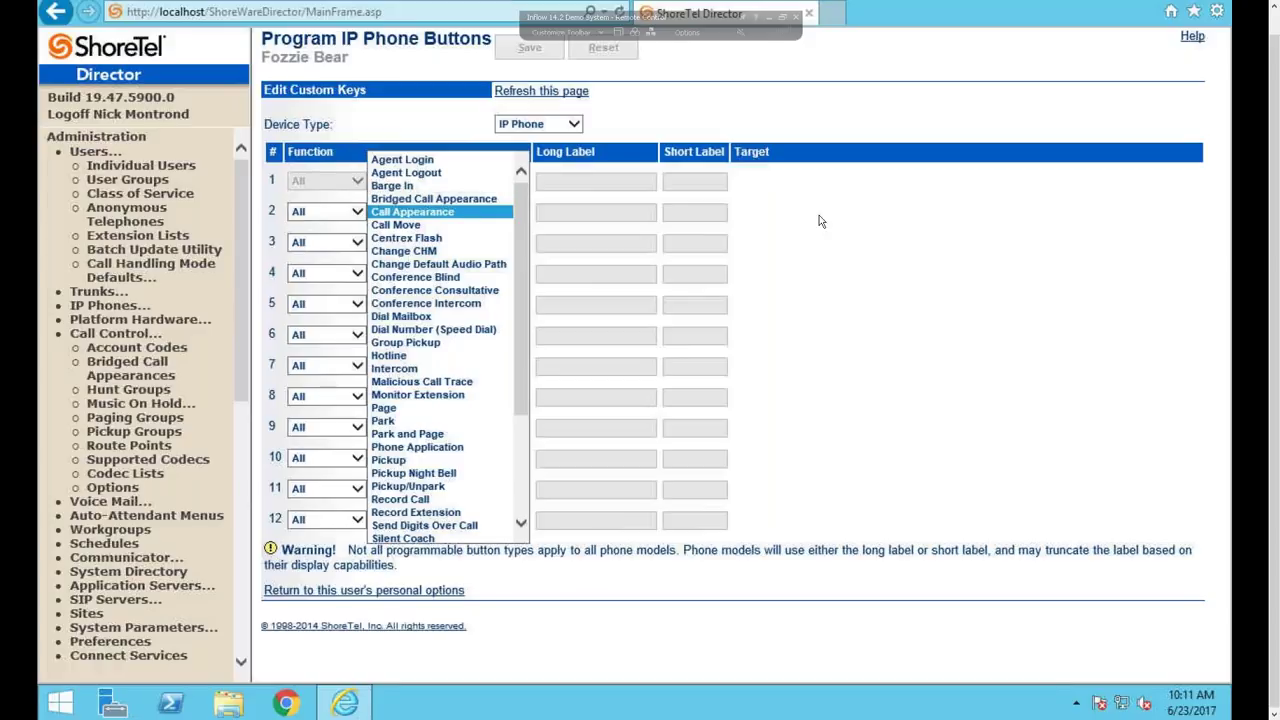
click(473, 216)
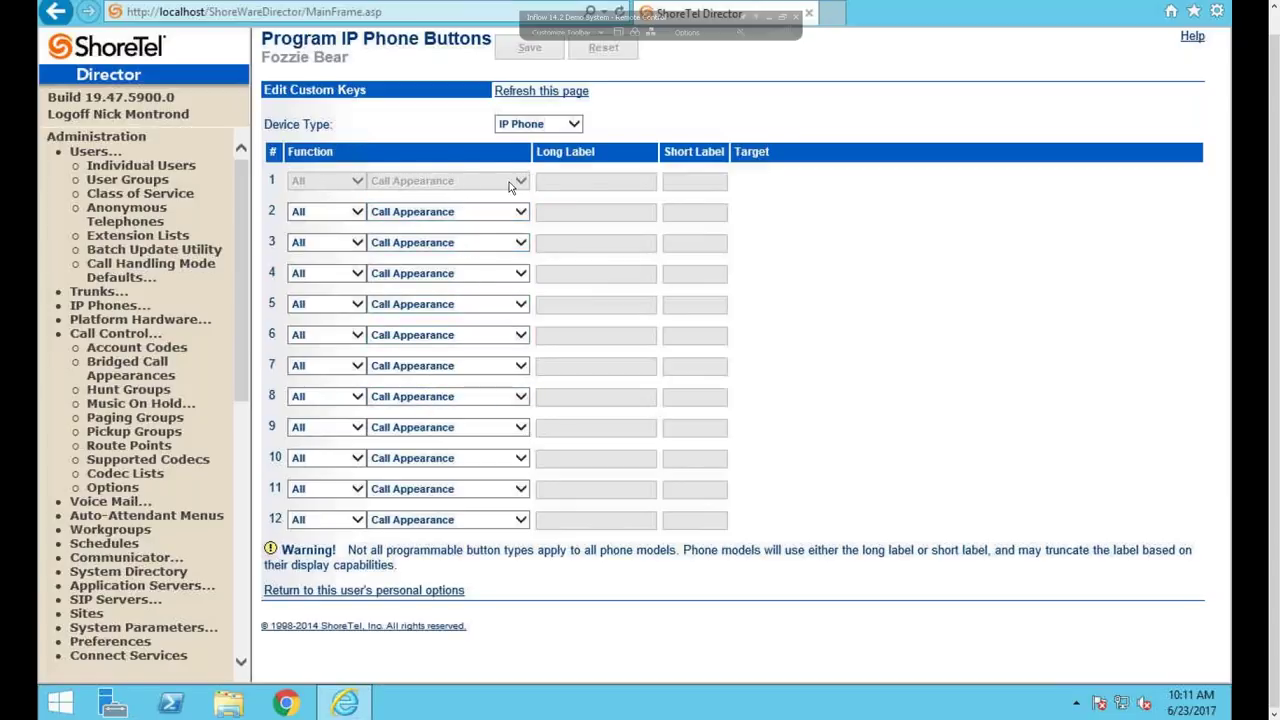
click(447, 181)
drag(317, 176, 315, 178)
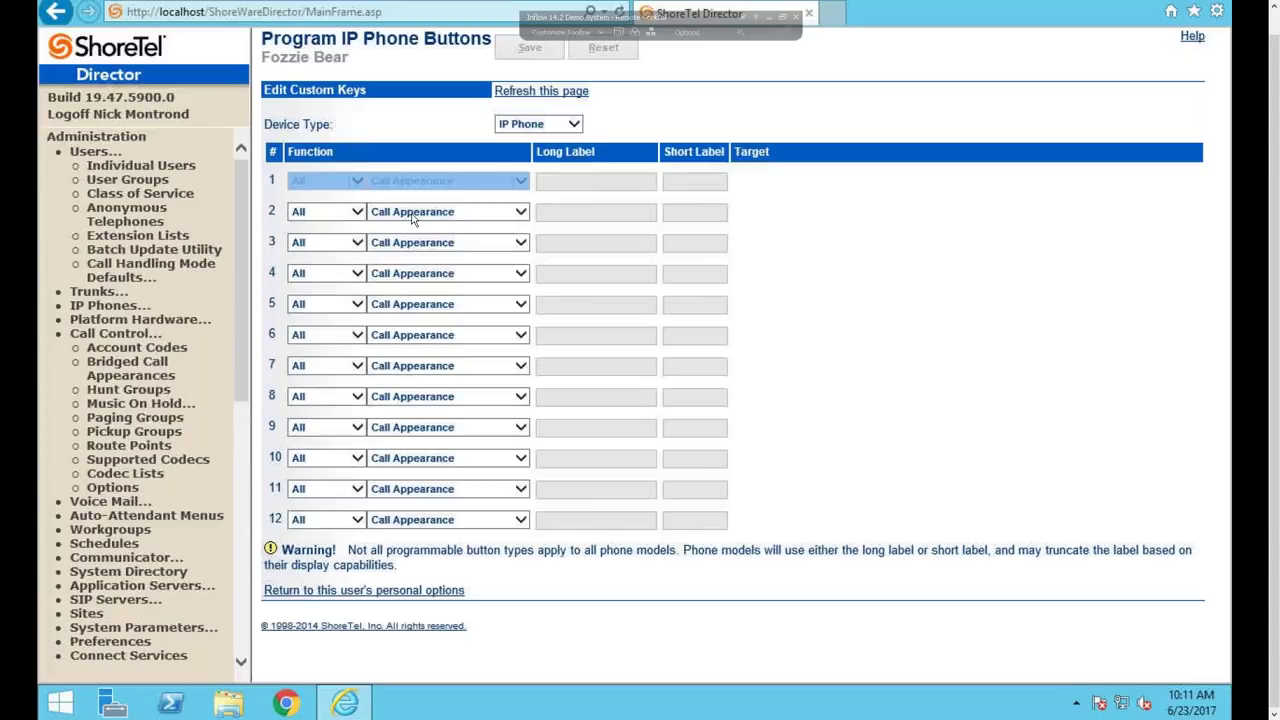
click(867, 272)
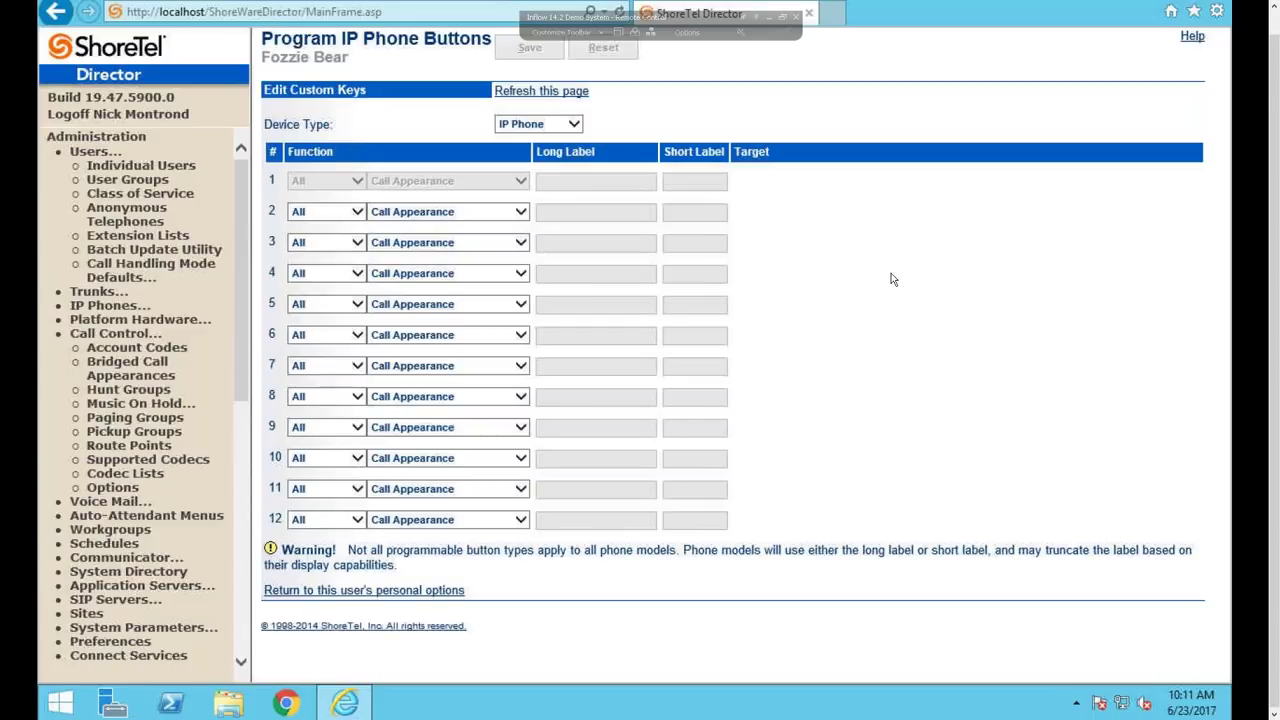
click(409, 590)
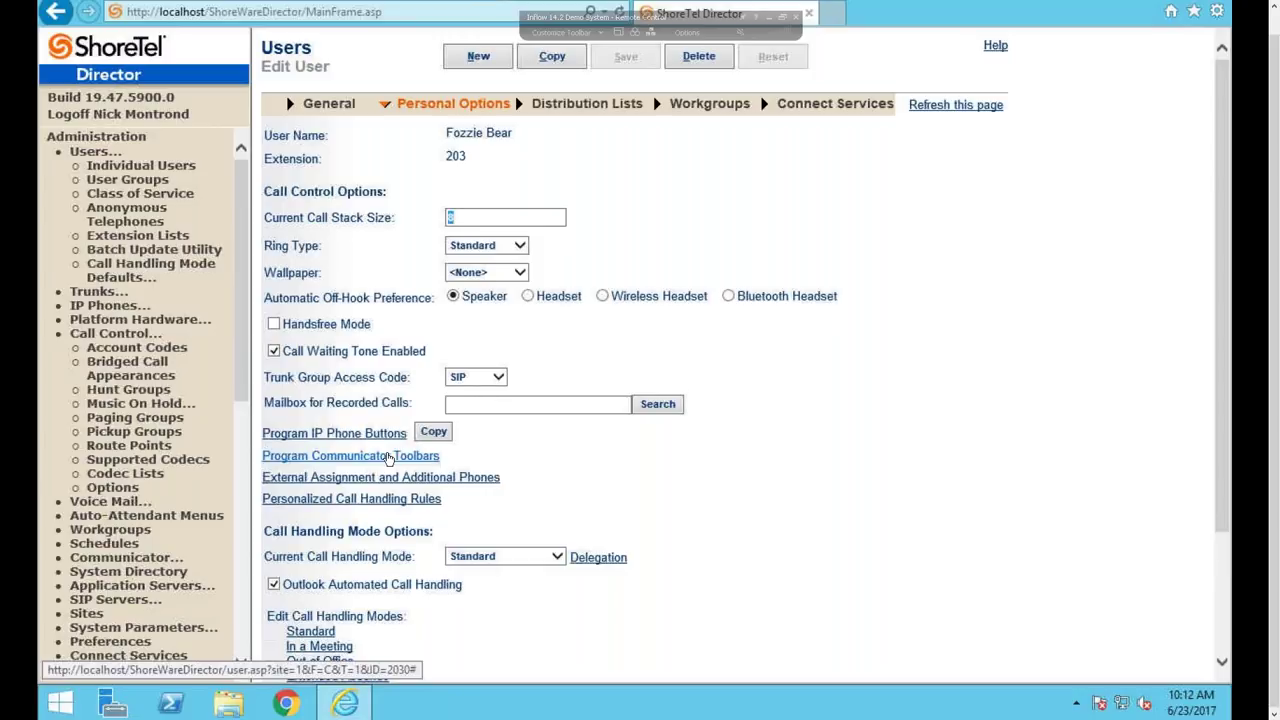
Step: Open a new Communicator toolbar for the user, review the functions offered for its buttons, and return to the personal options without saving
click(388, 457)
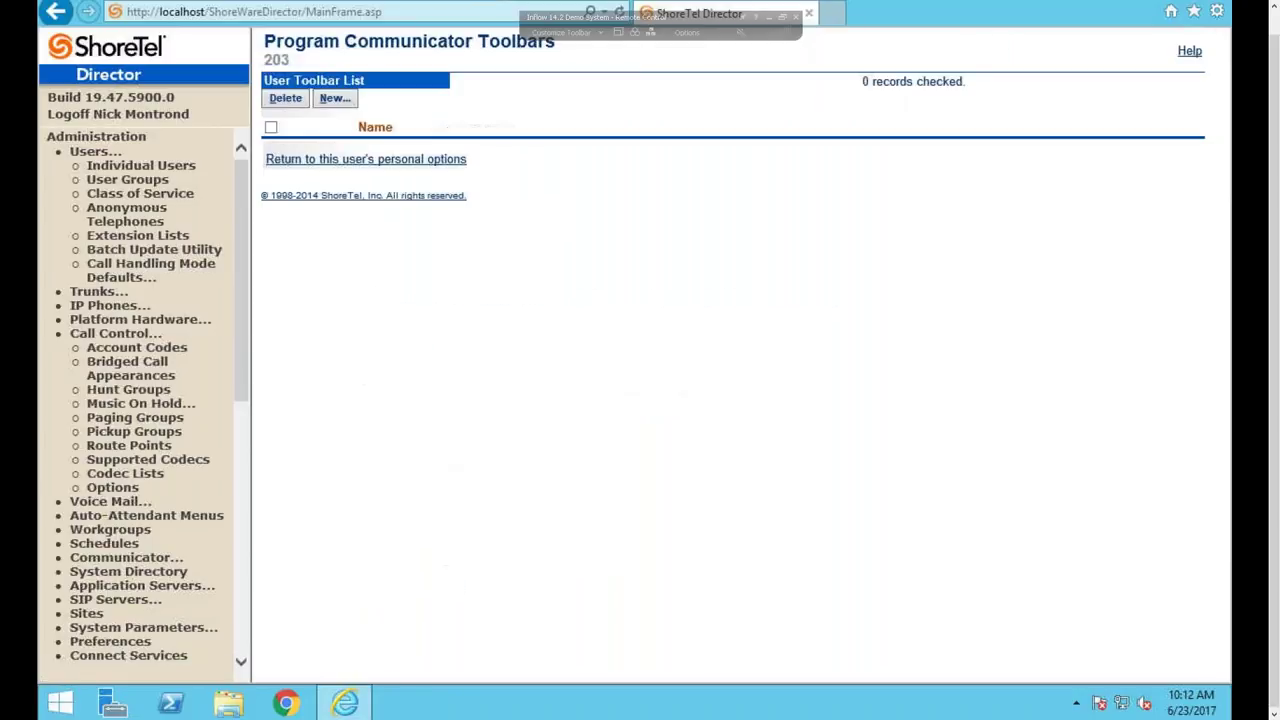
click(334, 98)
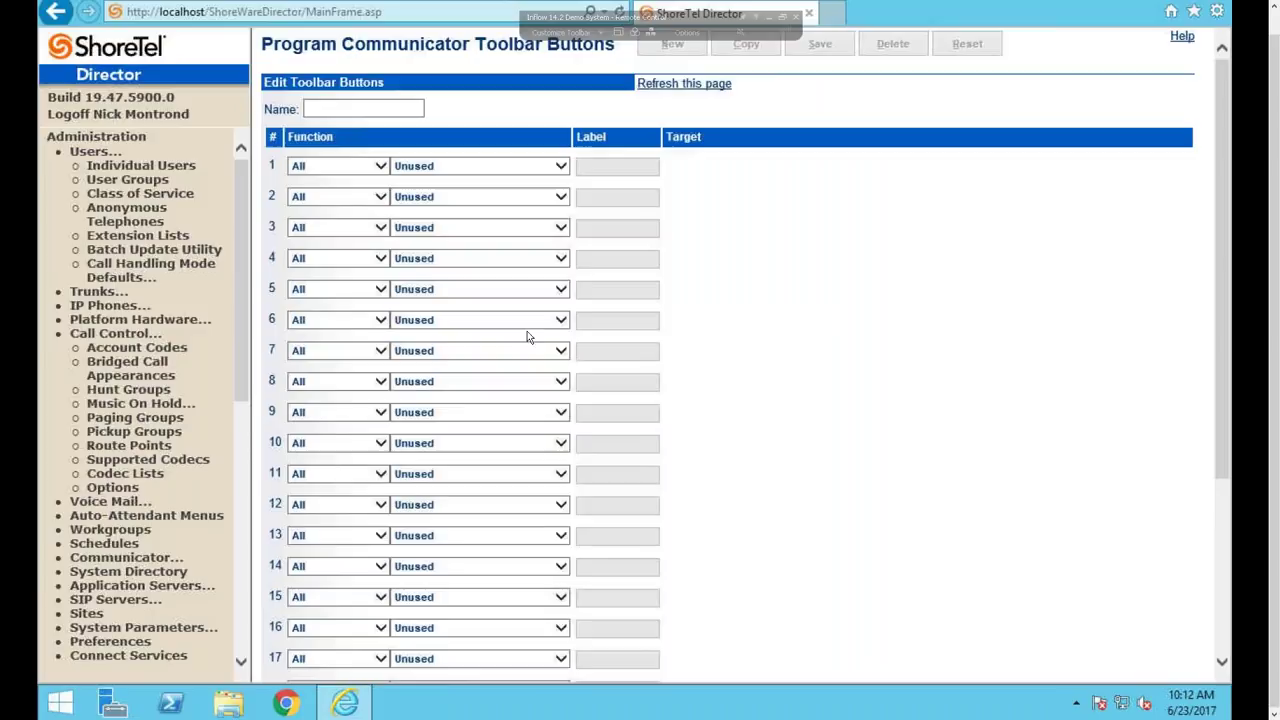
click(561, 167)
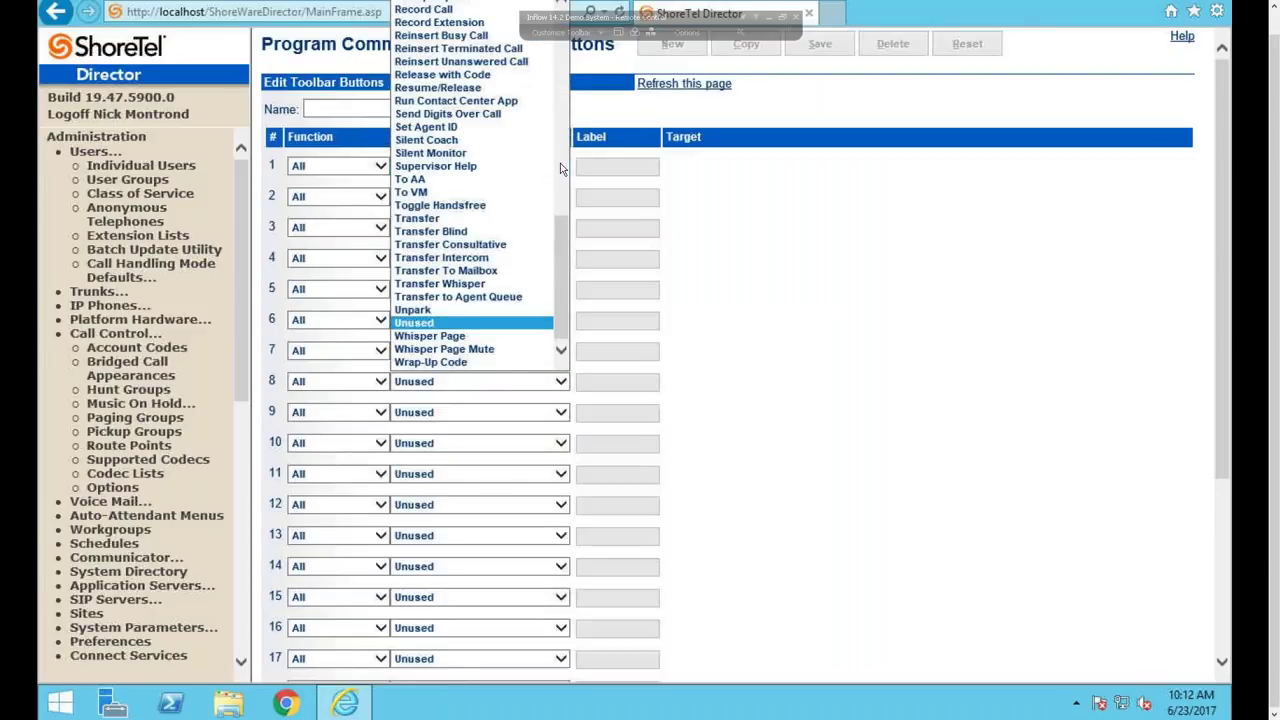
drag(561, 253, 876, 358)
click(805, 377)
scroll(976, 651, down, 3)
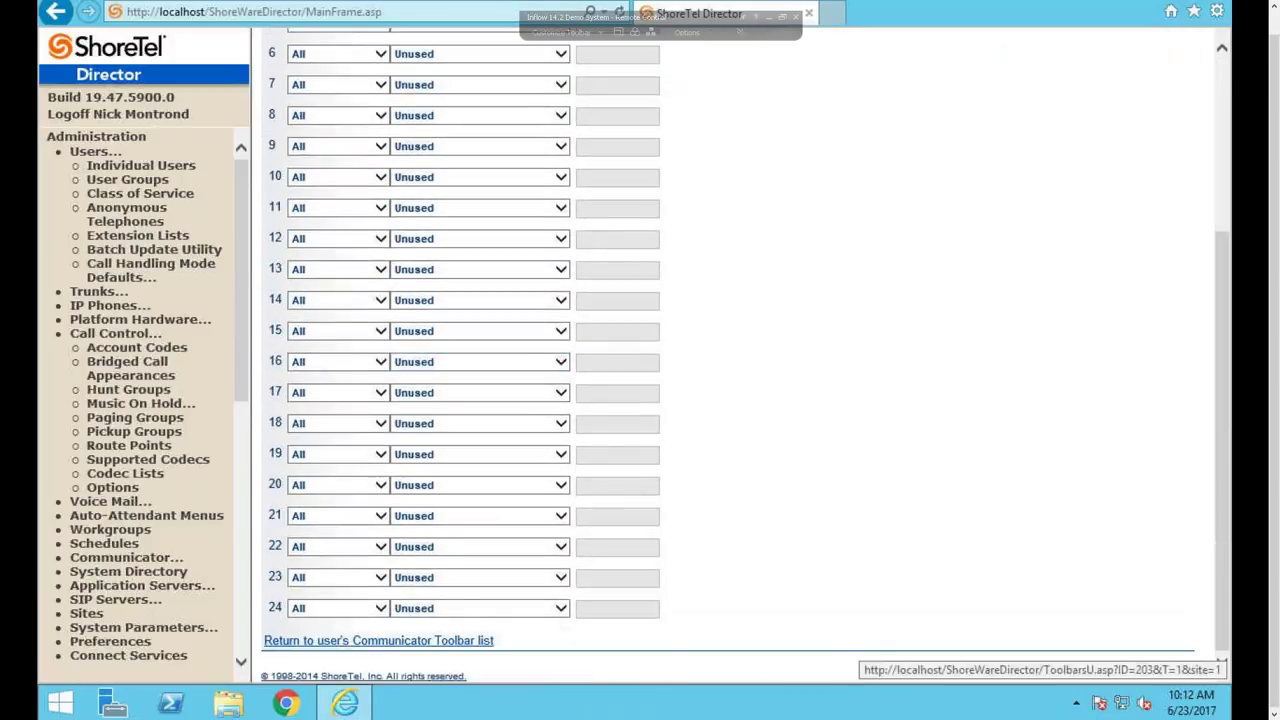
click(443, 606)
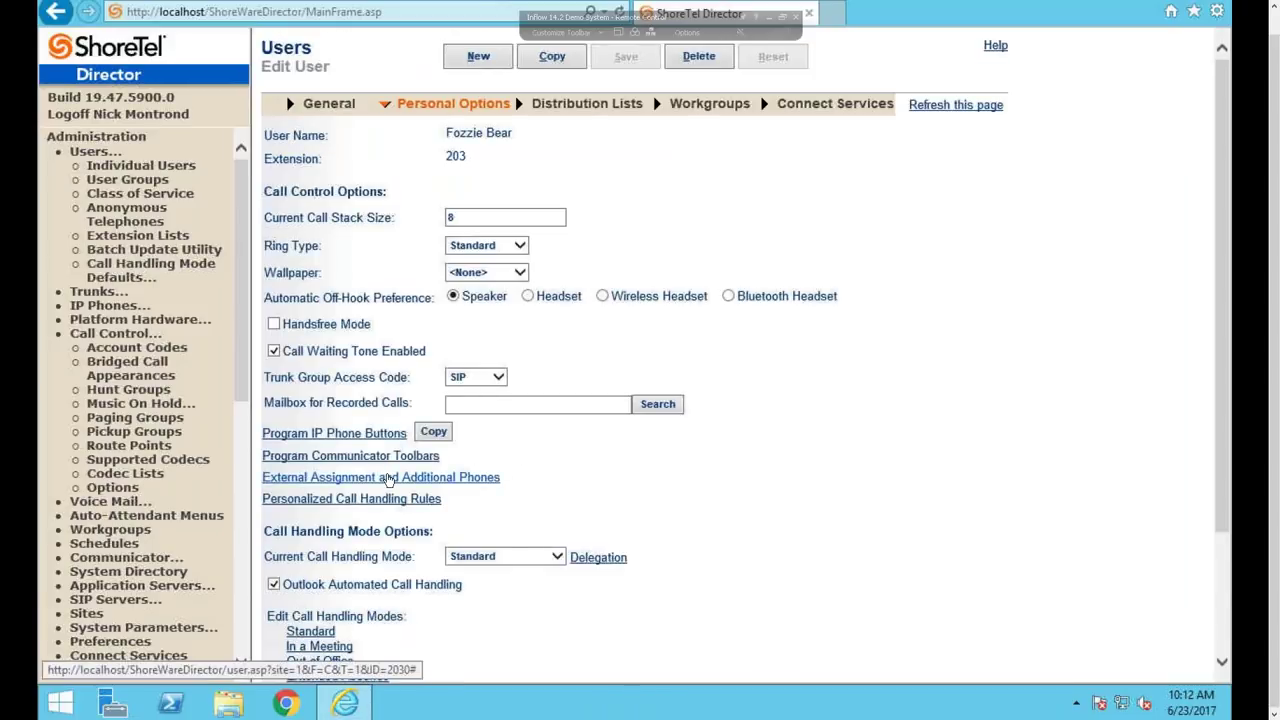
Step: Open the user's external assignment and additional phones settings and enable Use External Assignment
click(442, 479)
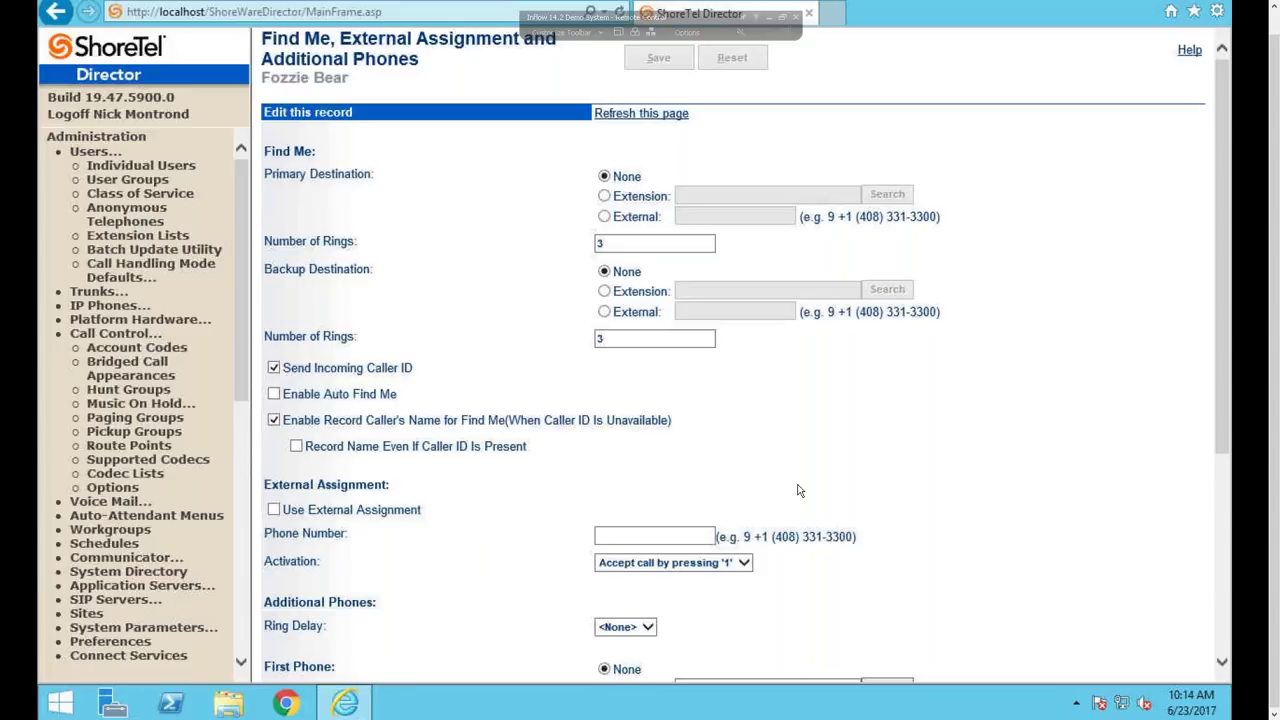
scroll(802, 484, down, 2)
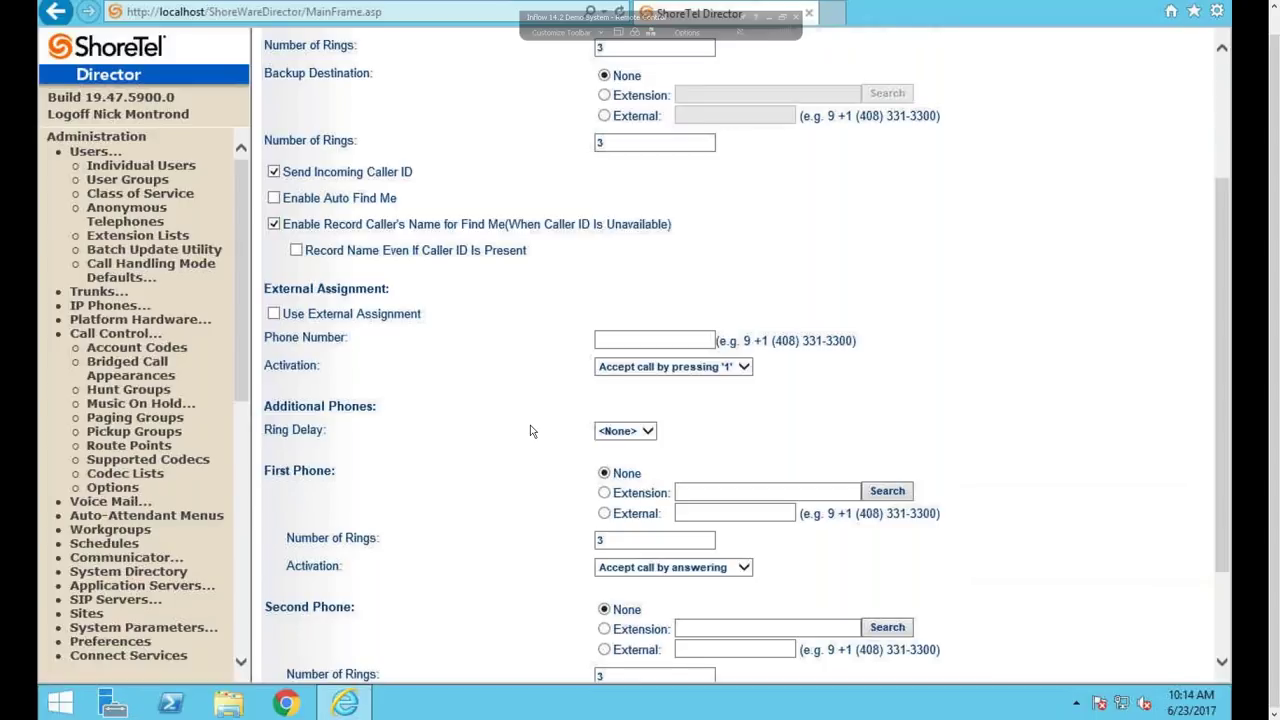
click(274, 313)
click(615, 341)
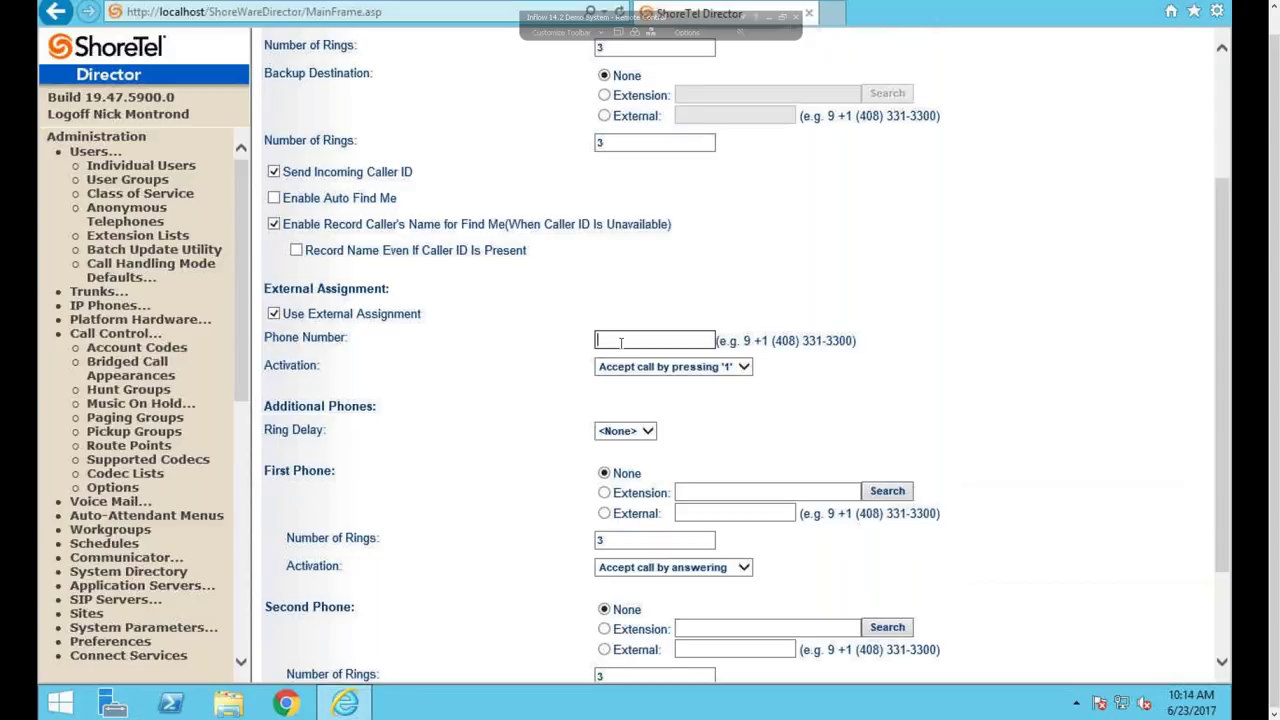
Step: Check the Activation choices for the external assignment and review the Additional Phones settings
click(705, 371)
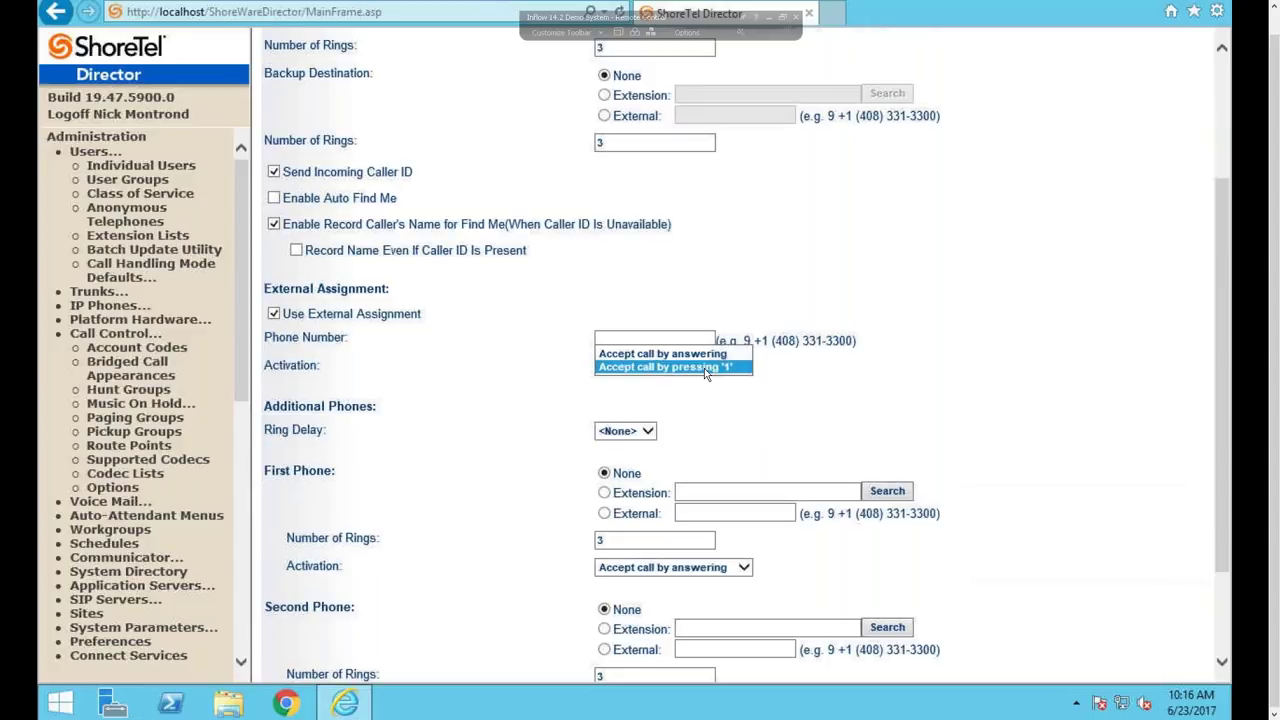
click(765, 431)
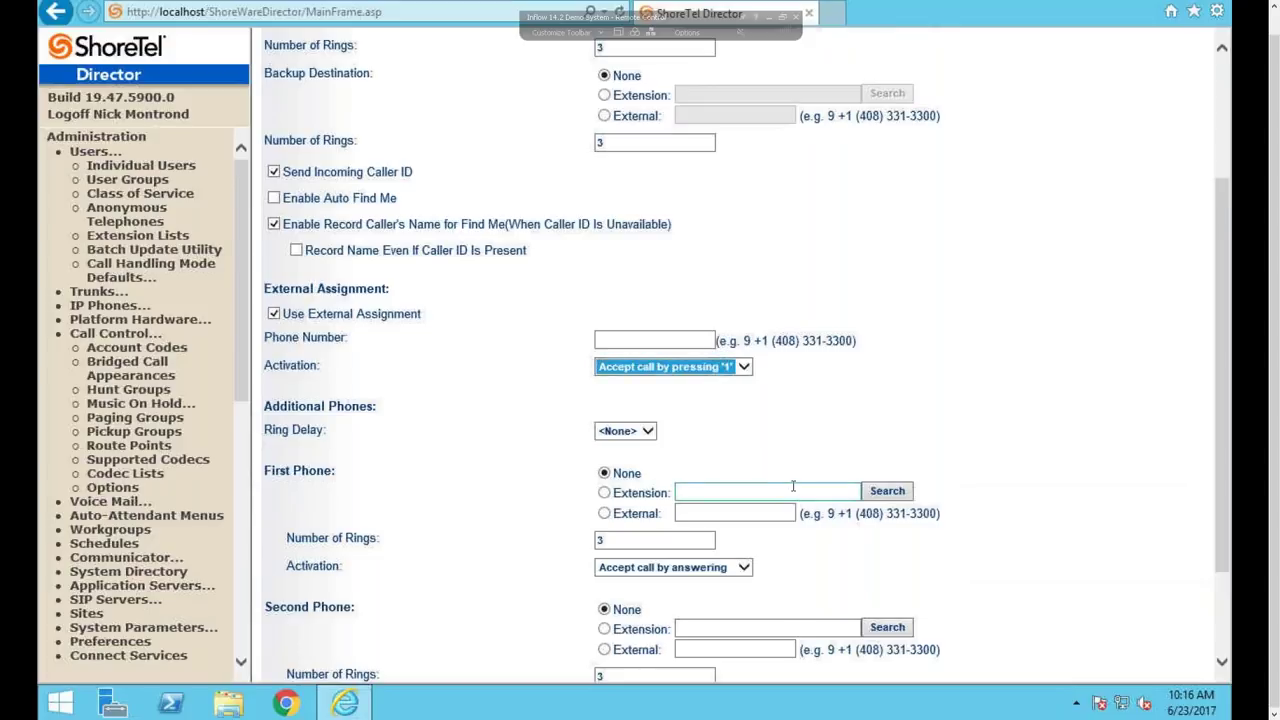
scroll(864, 472, down, 2)
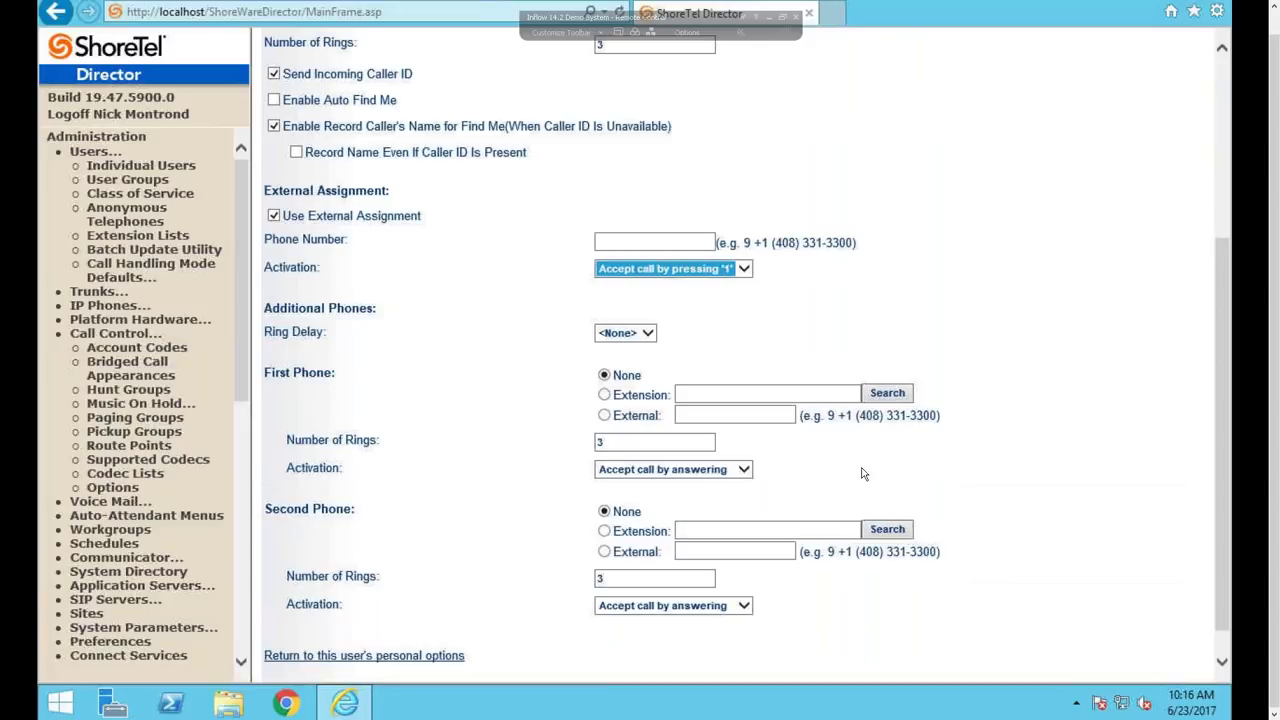
click(622, 306)
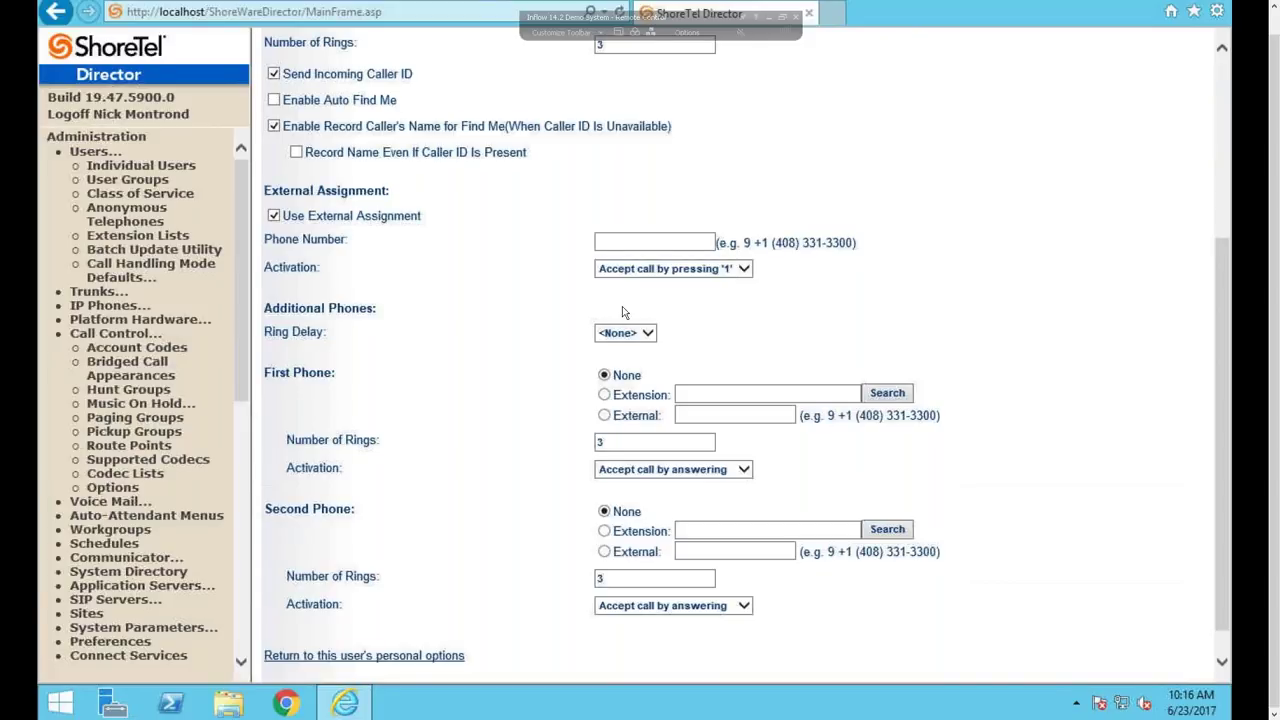
Step: Check the Ring Delay choices and the First Phone settings, and return to the user's personal options without saving
click(633, 338)
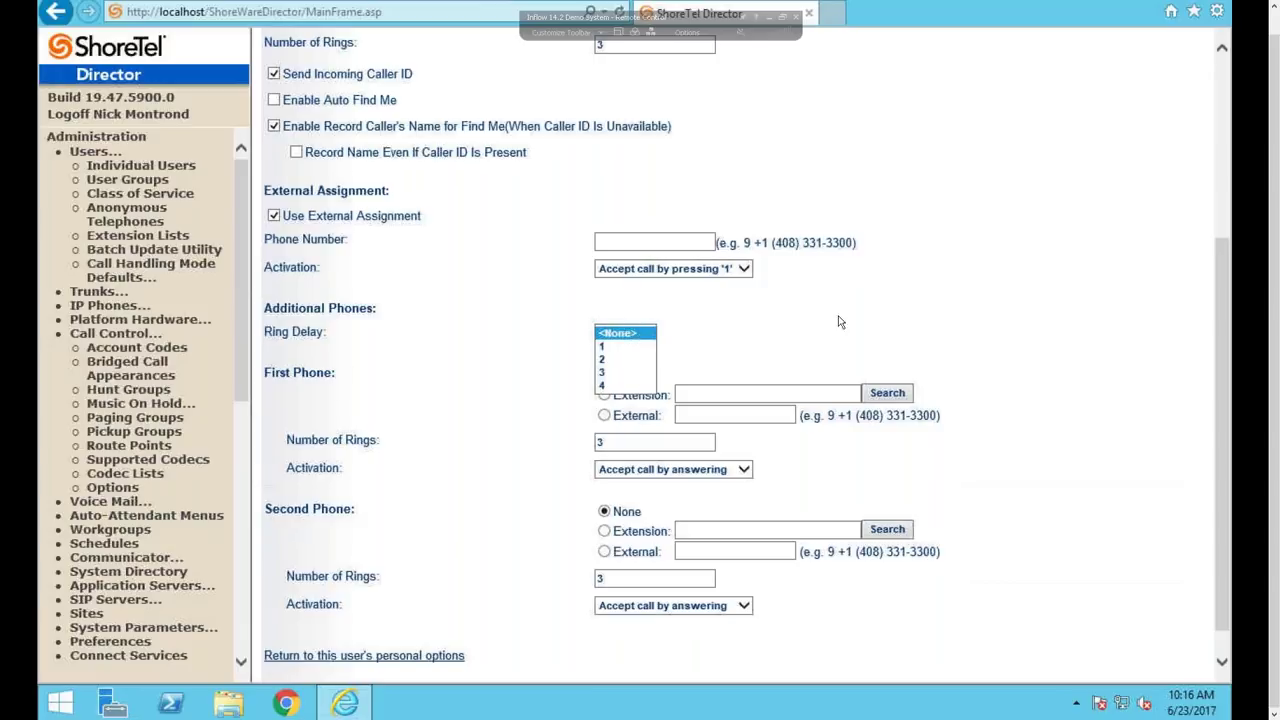
click(890, 326)
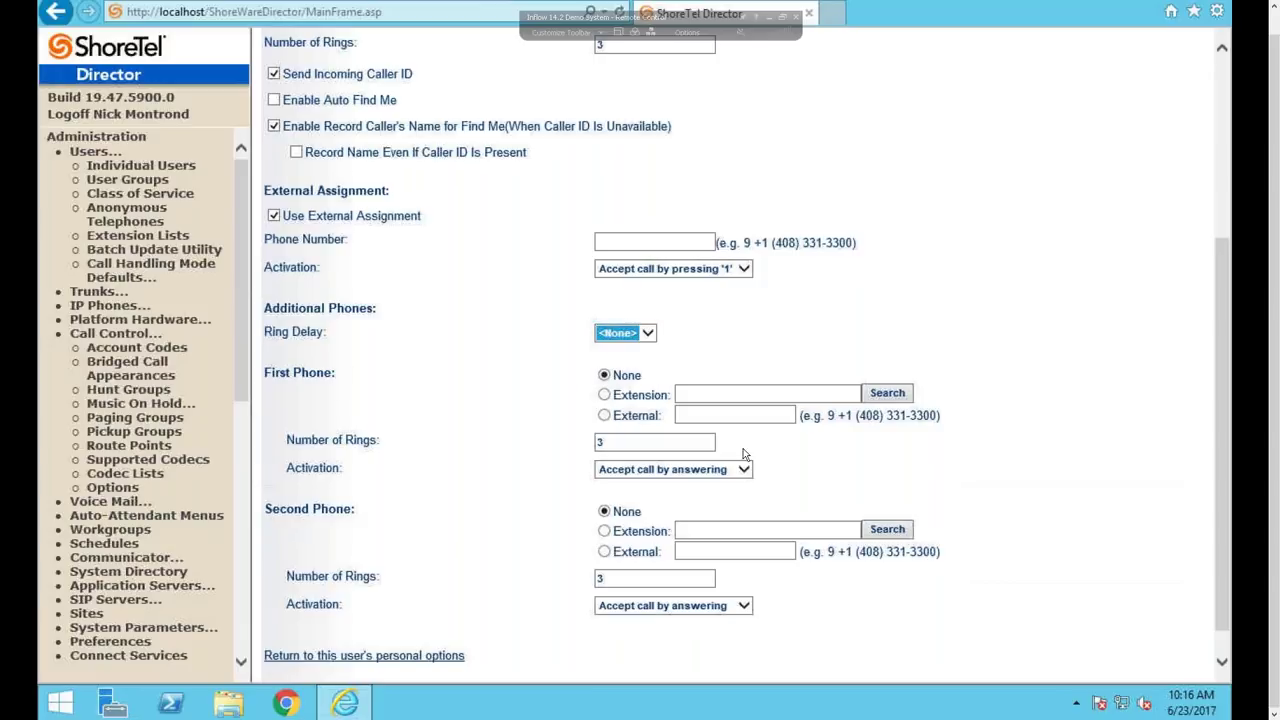
click(724, 254)
click(716, 391)
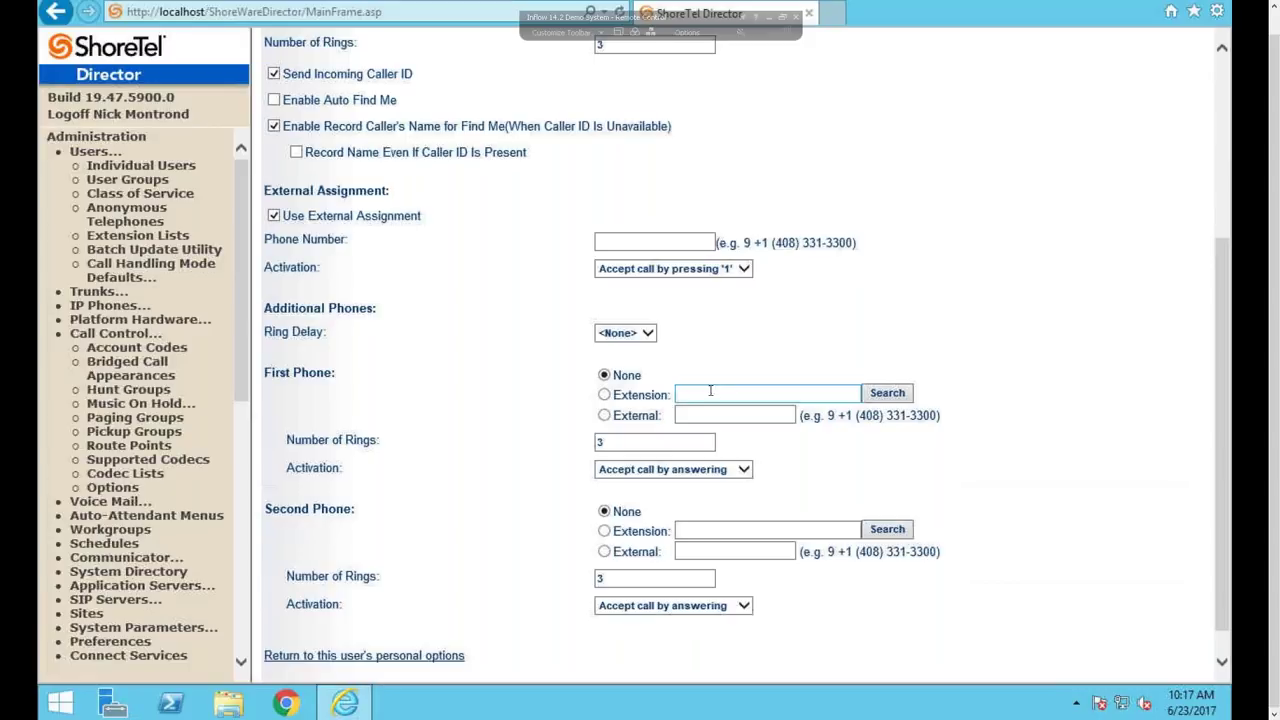
click(598, 441)
double_click(598, 441)
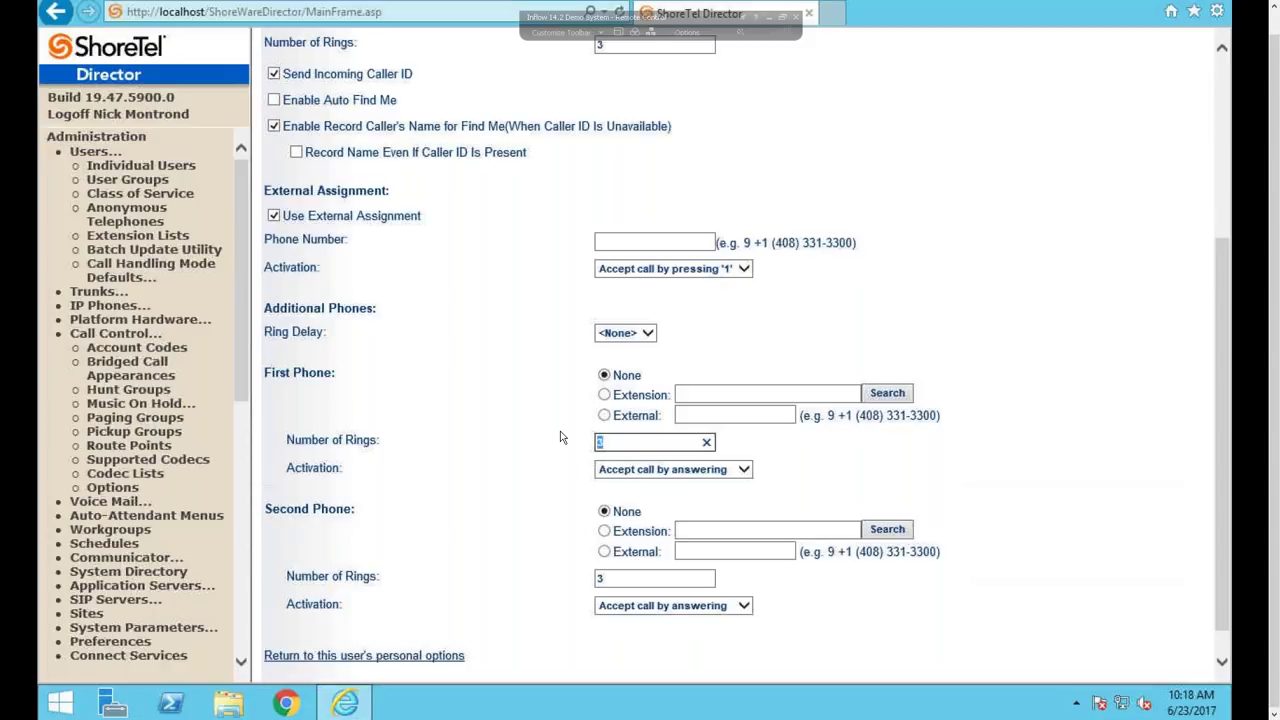
click(510, 437)
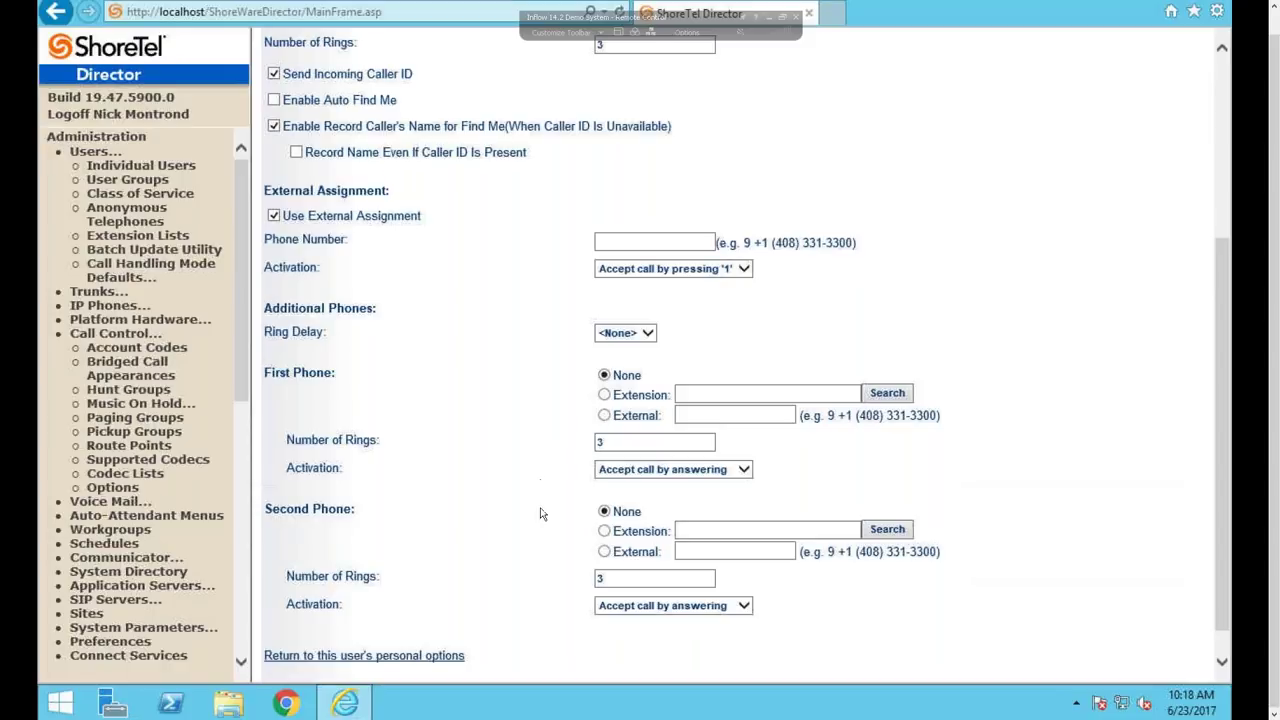
click(428, 657)
click(572, 336)
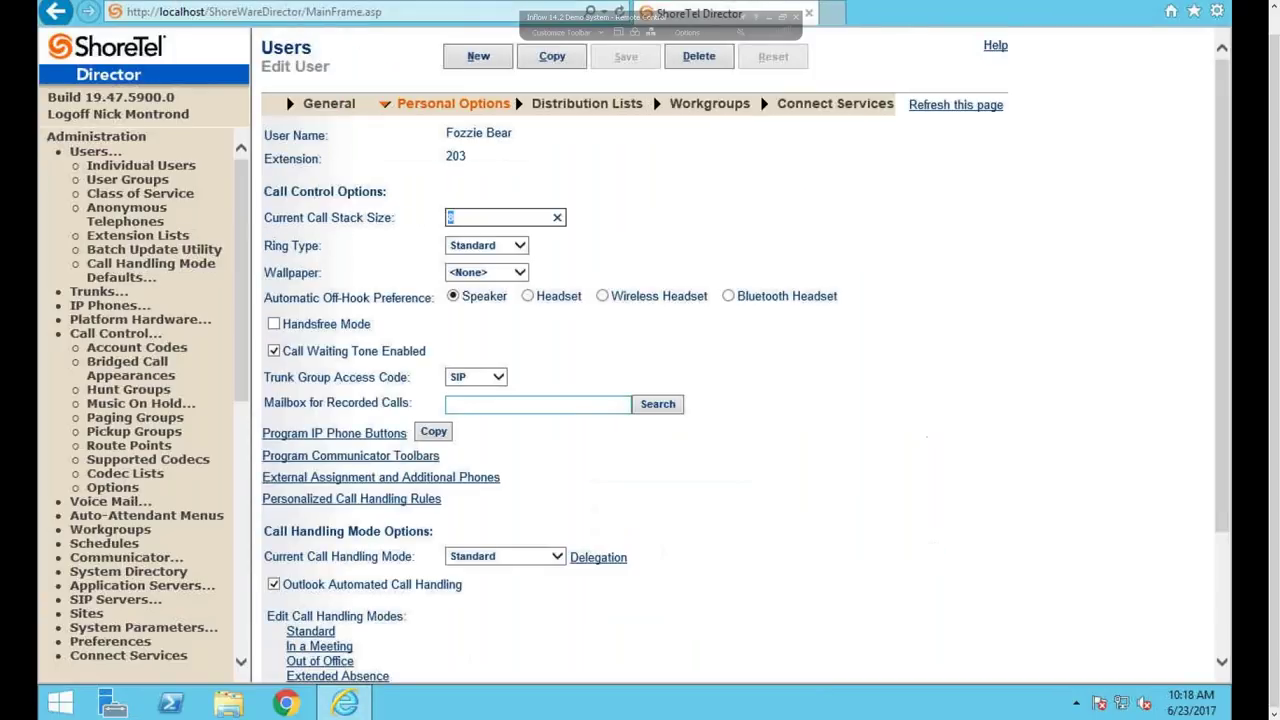
Step: Open the user's Personalized Call Handling Rules for review and return to the personal options
click(835, 440)
scroll(835, 440, down, 3)
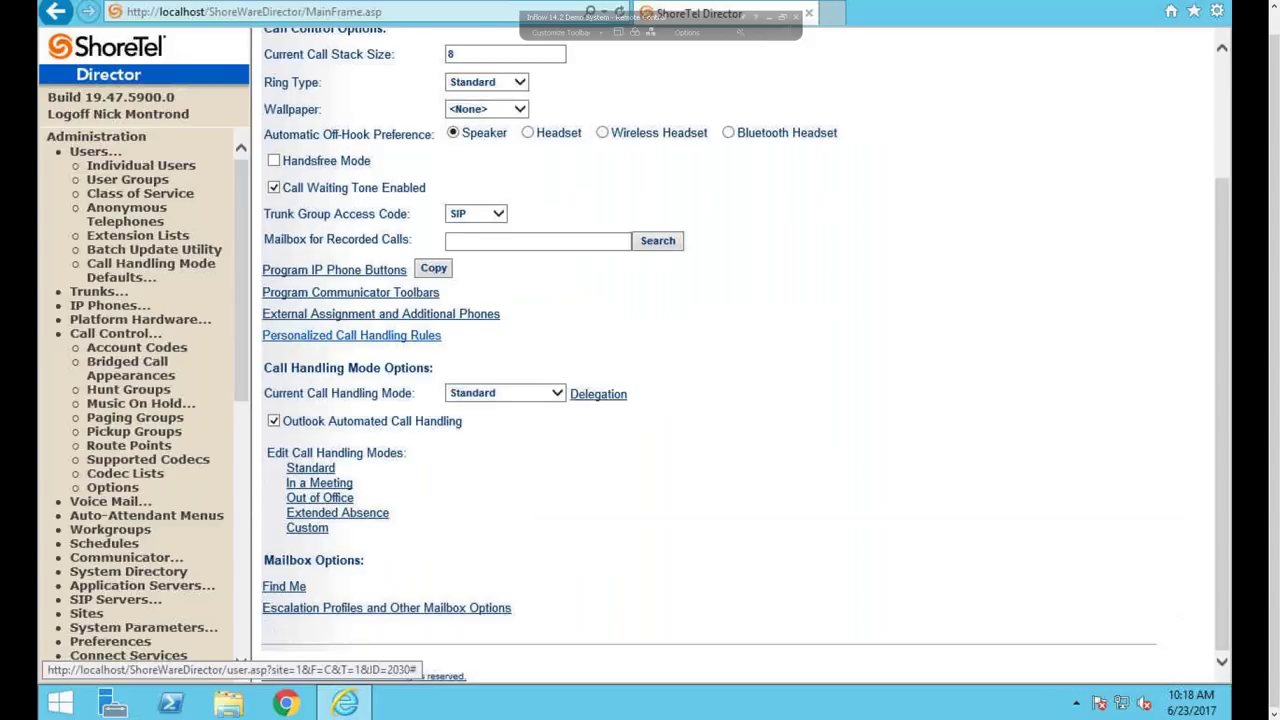
click(351, 335)
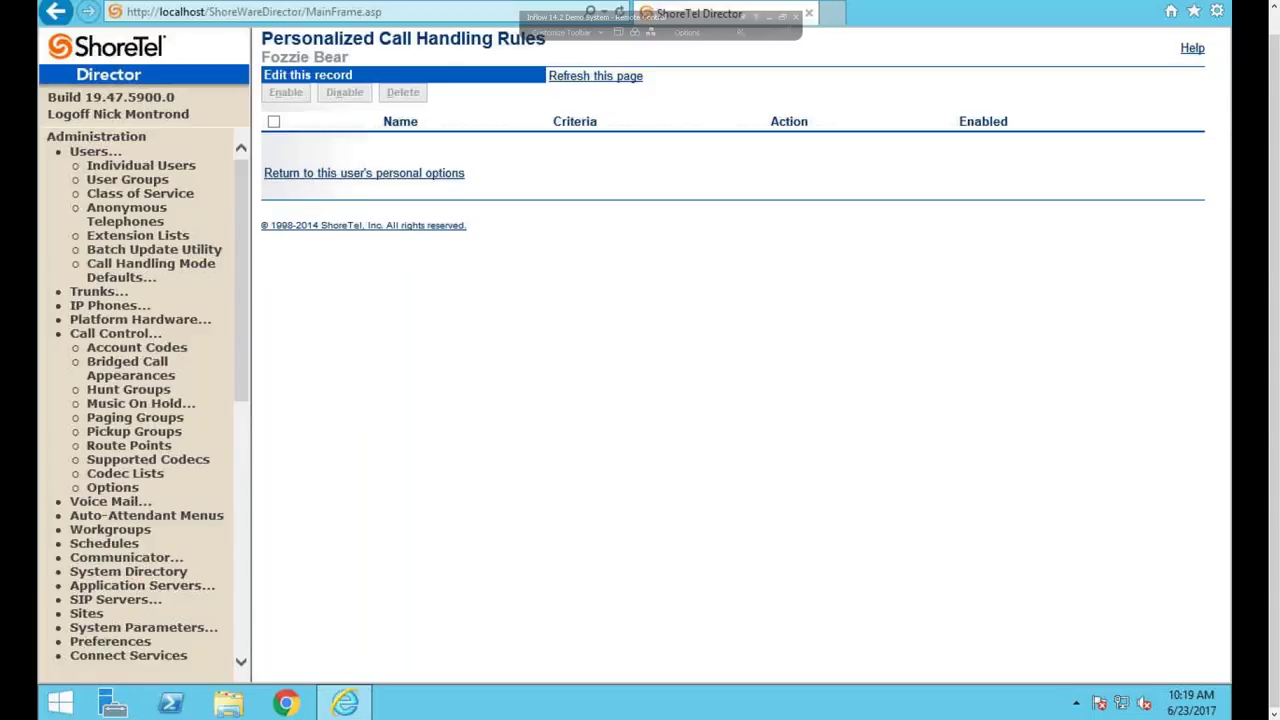
click(429, 174)
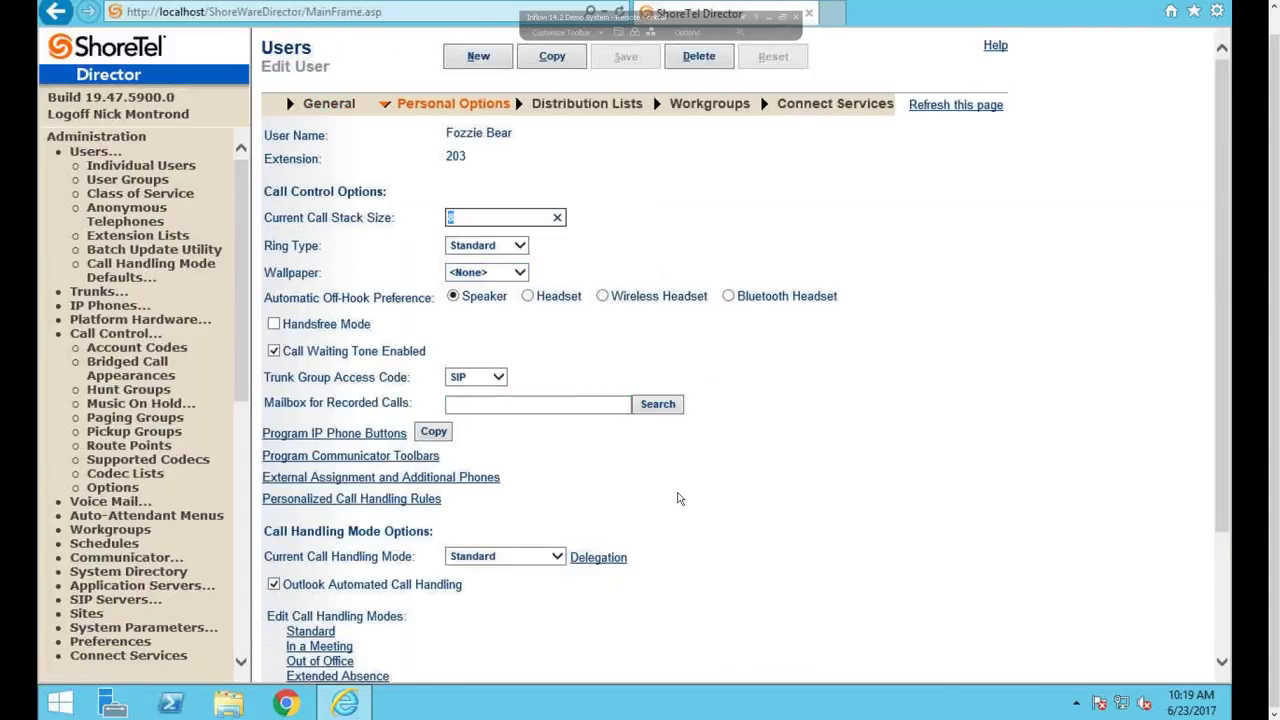
Step: Review the Current Call Handling Mode choices, the Outlook Automated Call Handling option and the list of editable call handling modes
scroll(675, 521, down, 3)
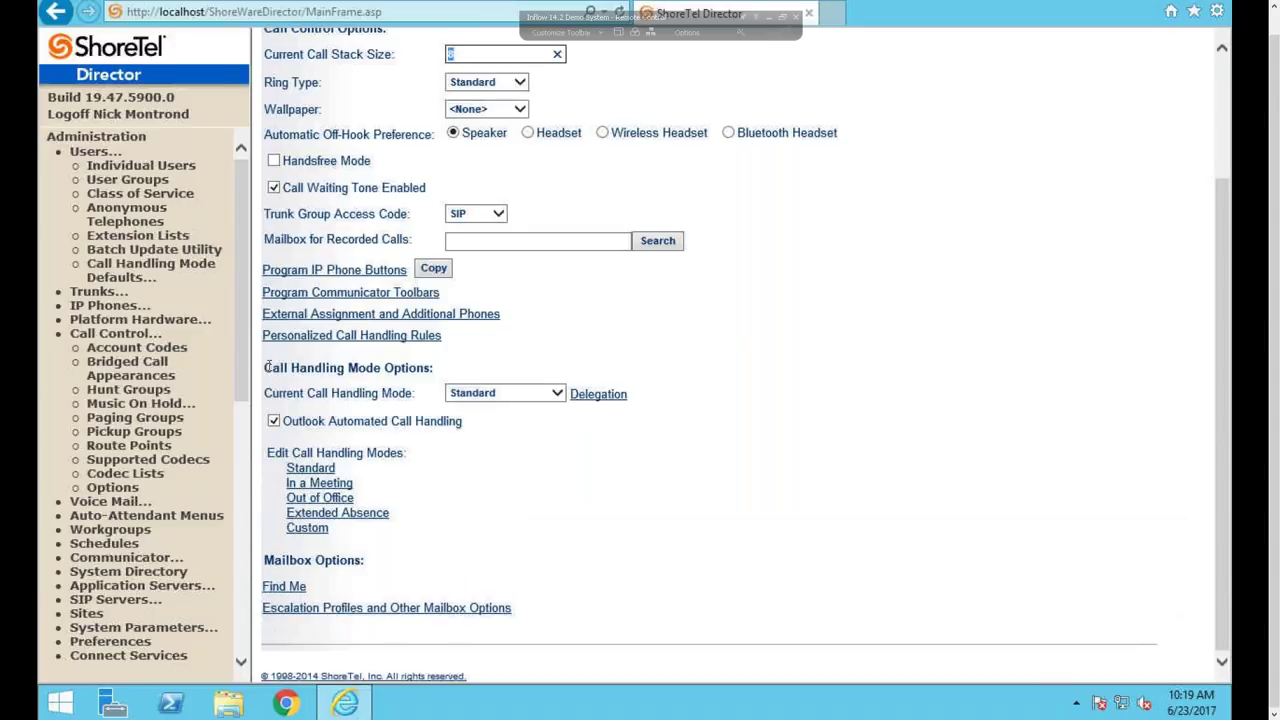
click(557, 395)
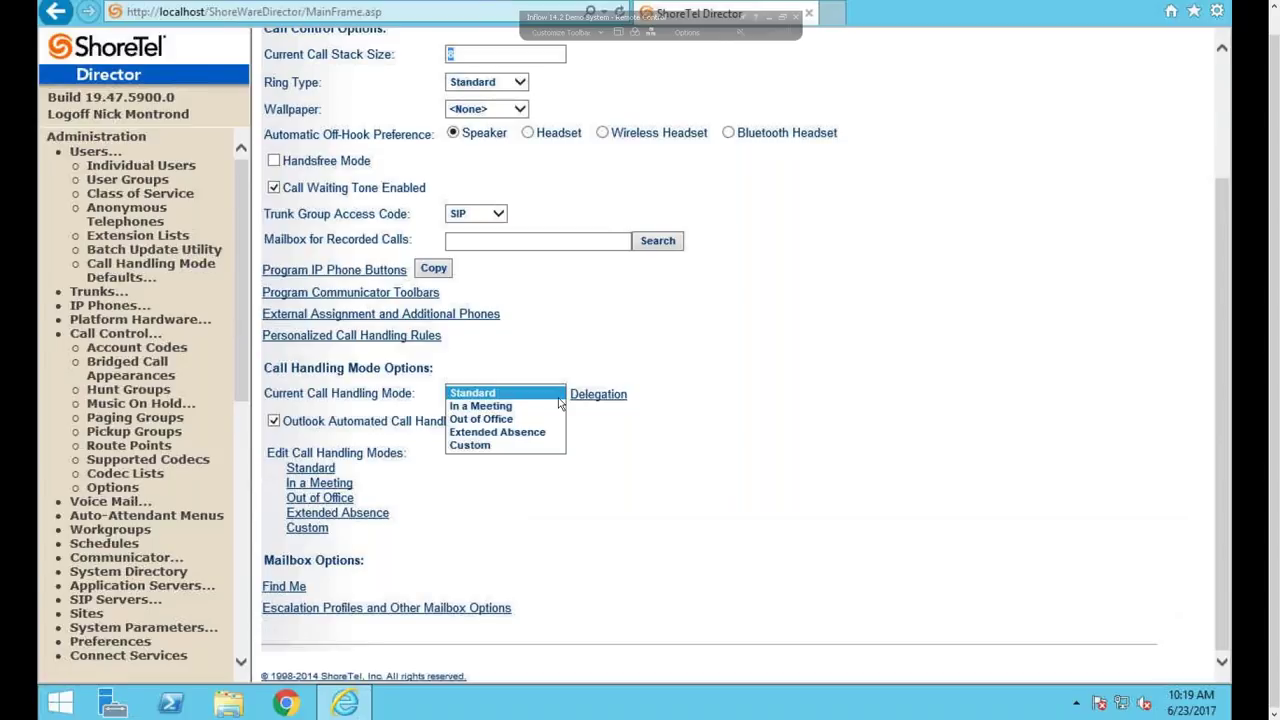
click(728, 470)
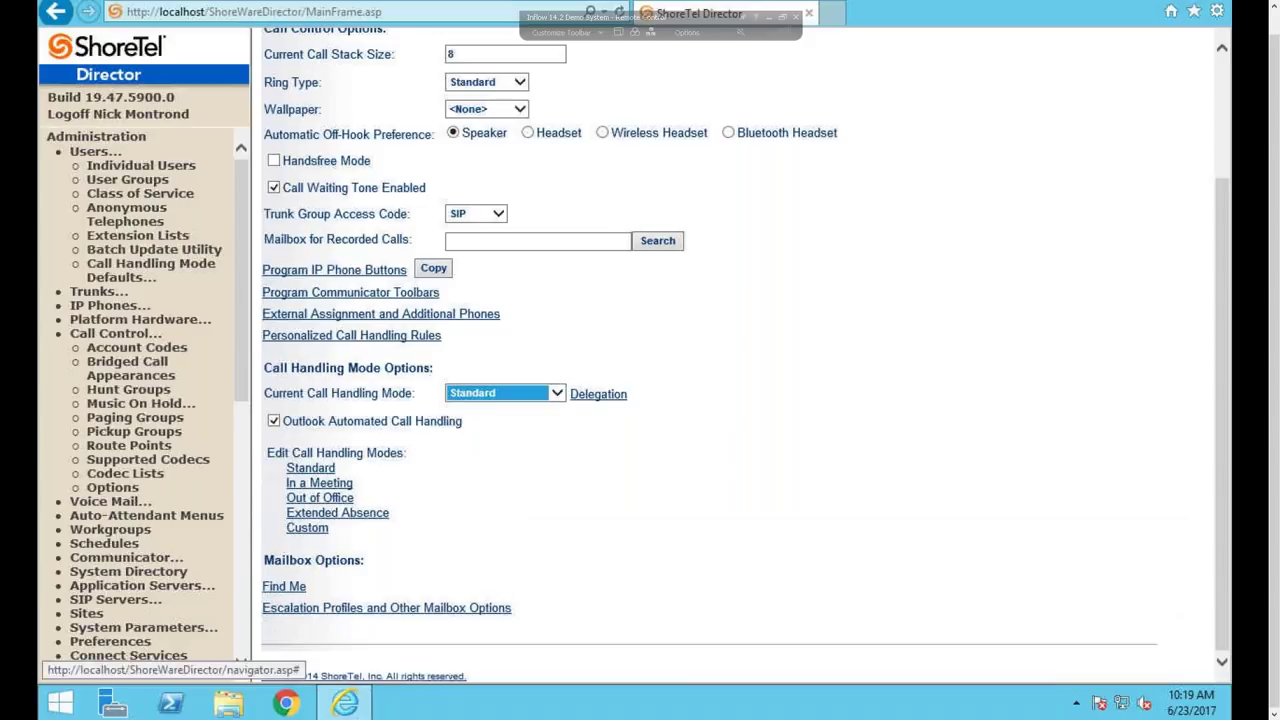
drag(466, 424, 328, 412)
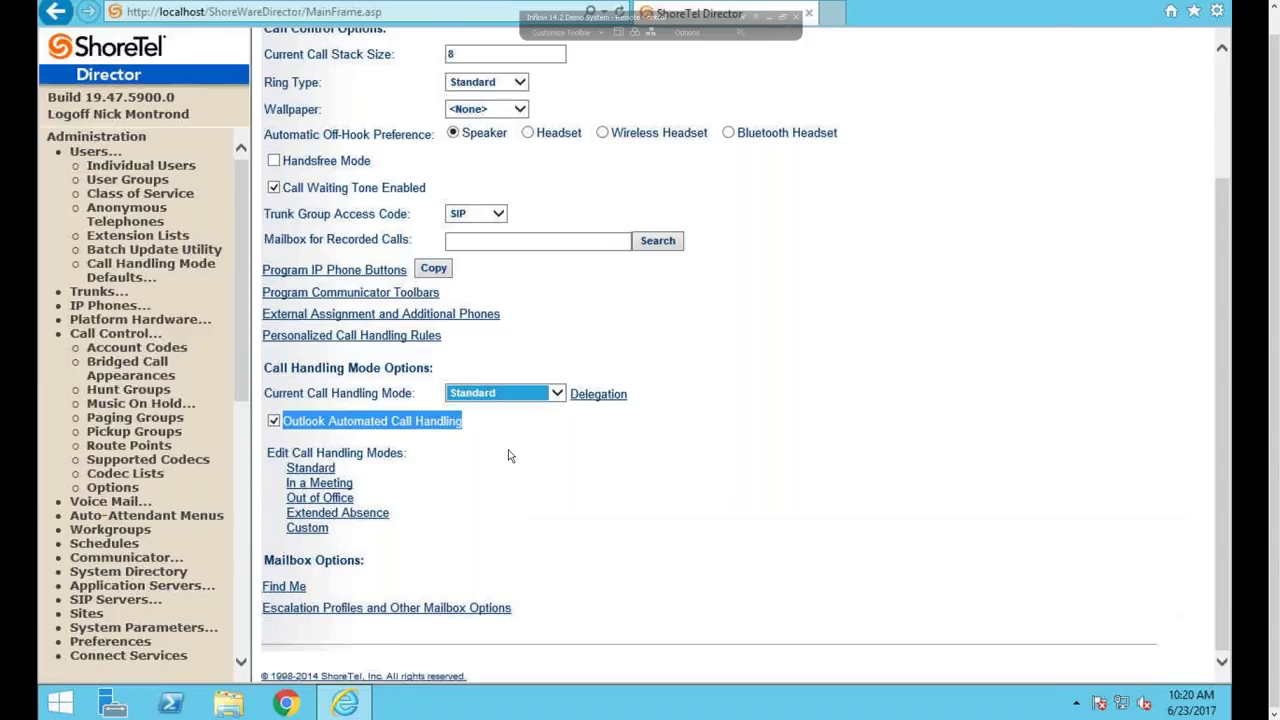
click(620, 506)
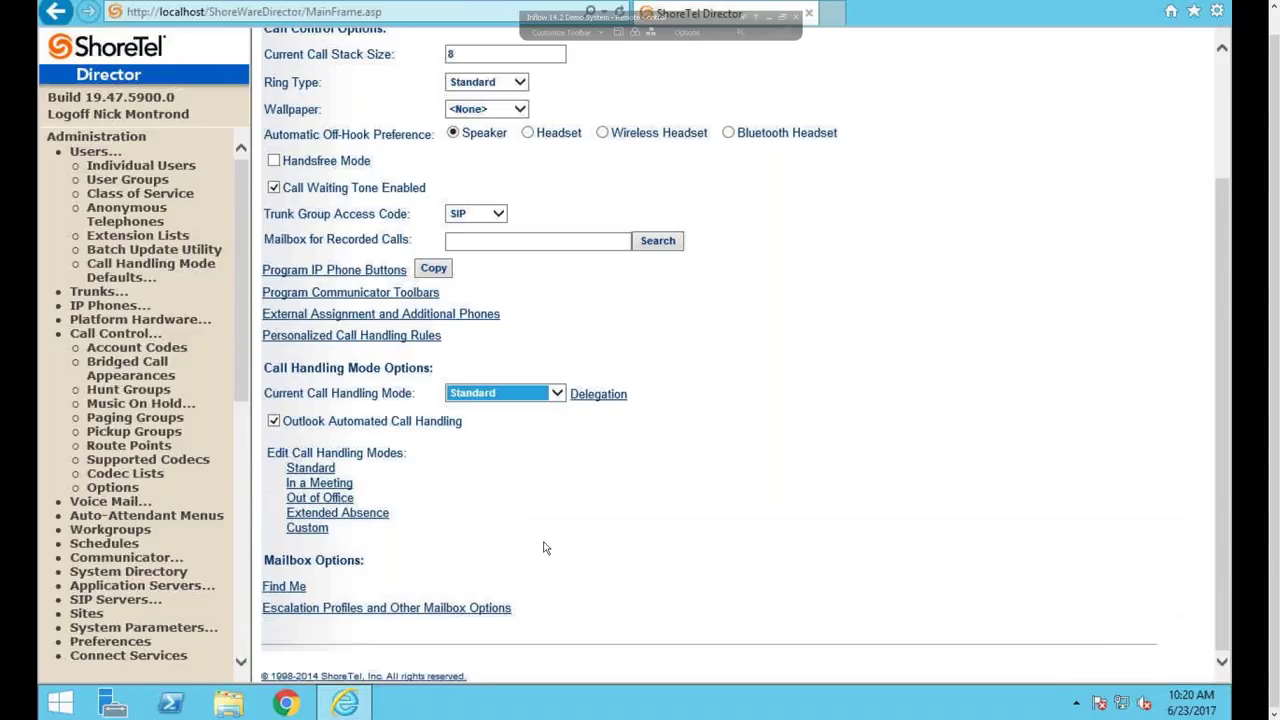
click(515, 448)
drag(268, 452, 405, 456)
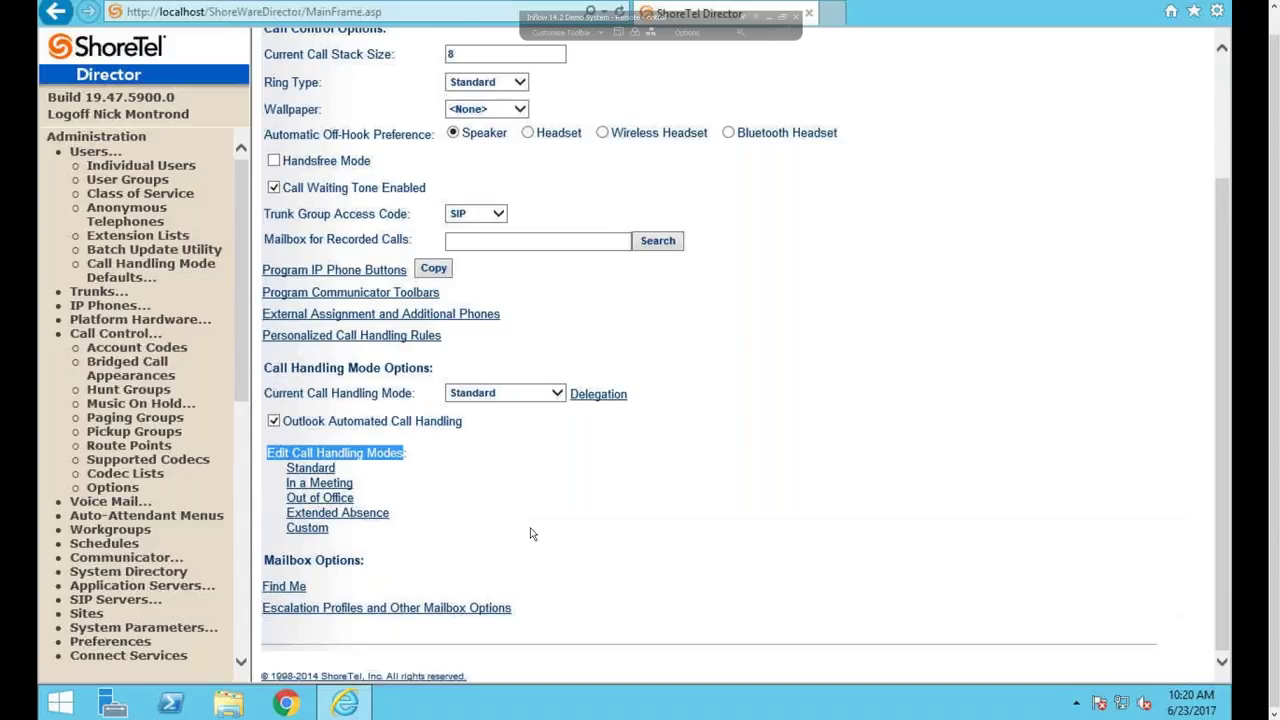
Step: Open the Standard call handling mode, review its rings, Personal Assistant, Schedule and note settings, and return to the personal options
click(326, 474)
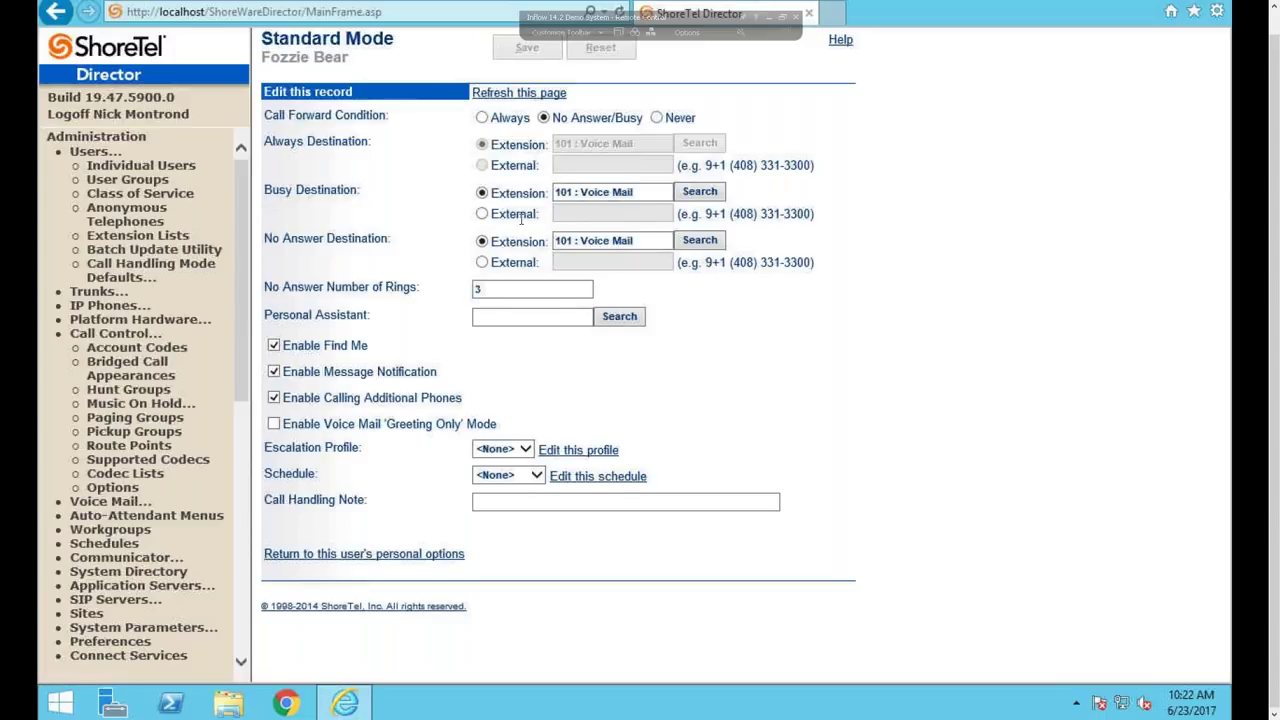
drag(420, 288, 268, 278)
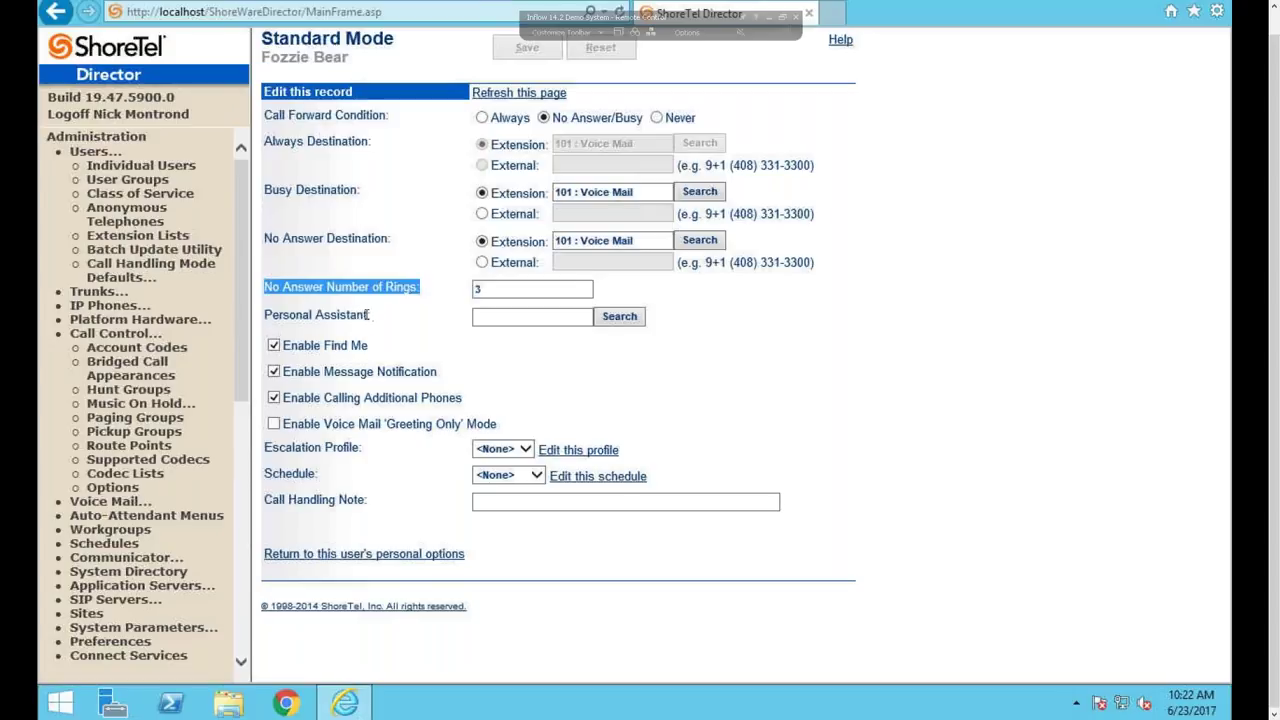
drag(366, 316, 276, 305)
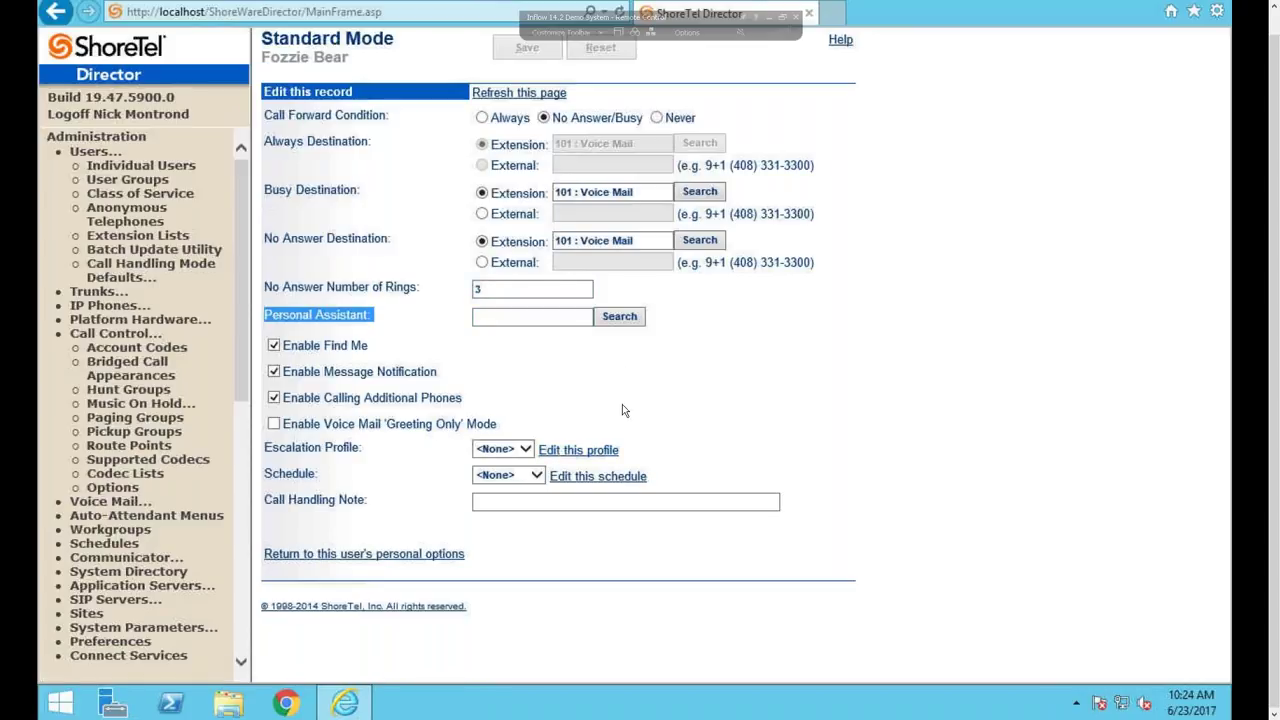
click(788, 454)
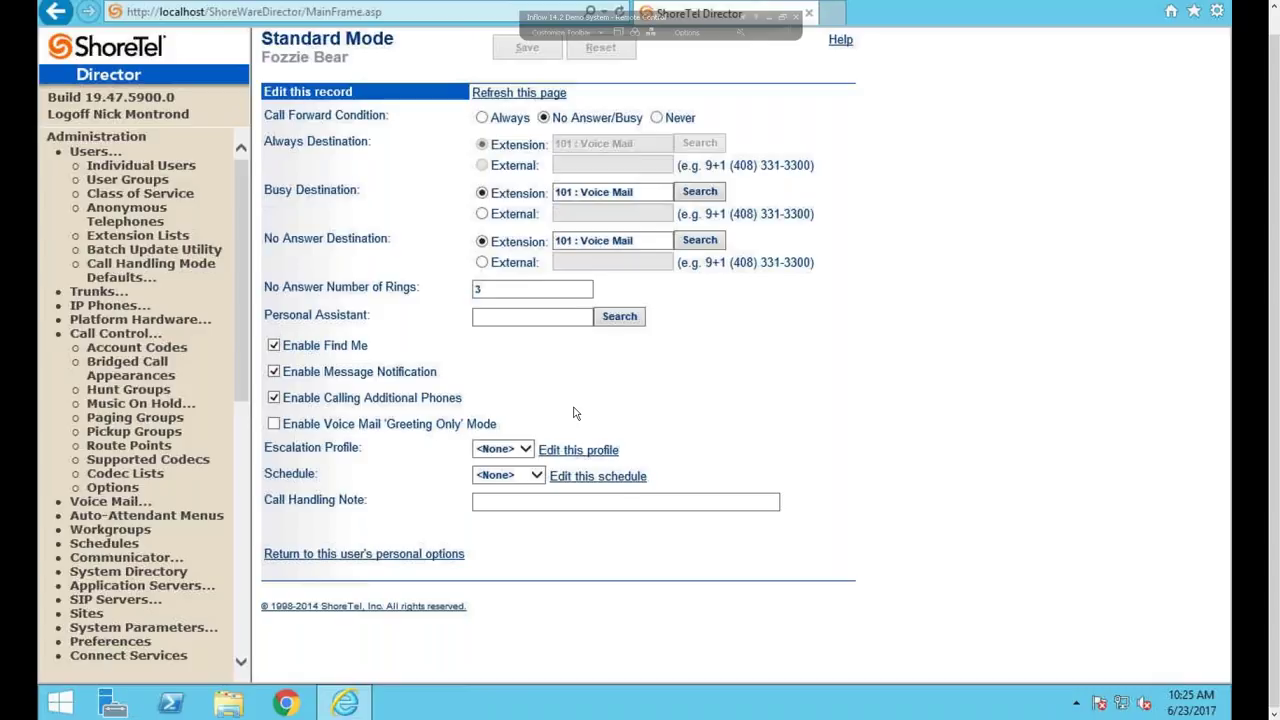
click(530, 476)
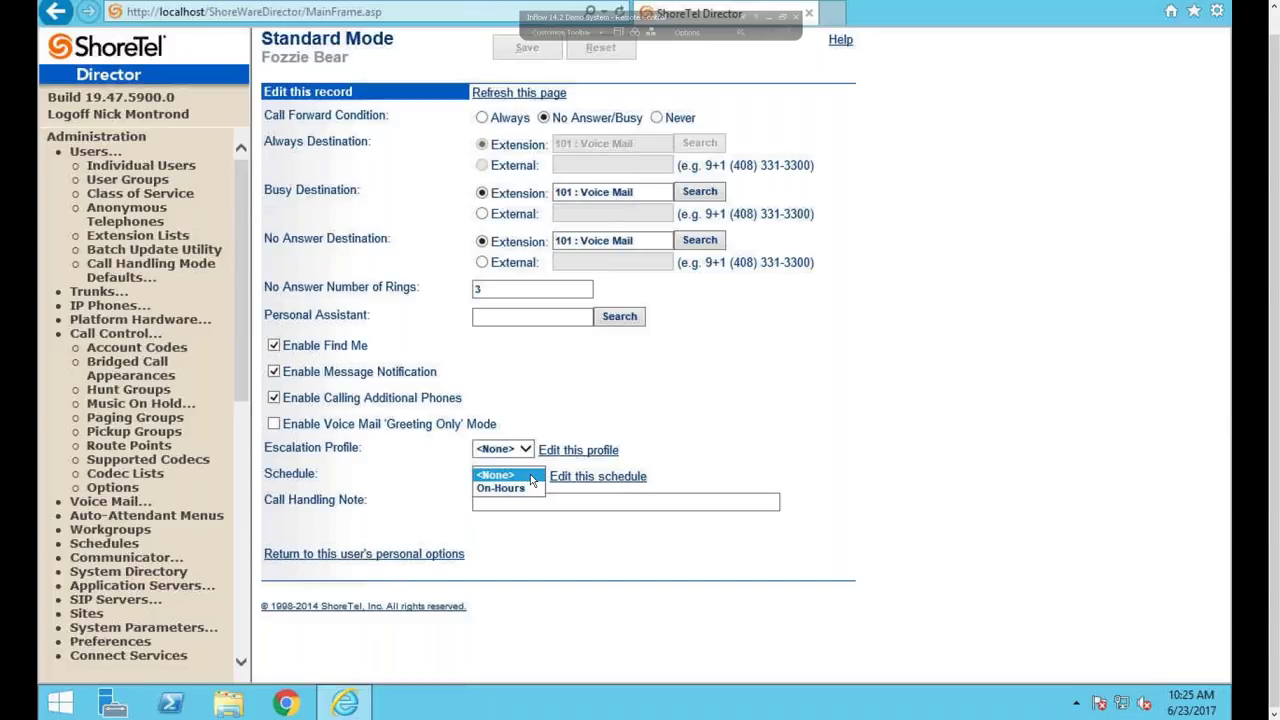
click(880, 495)
click(601, 503)
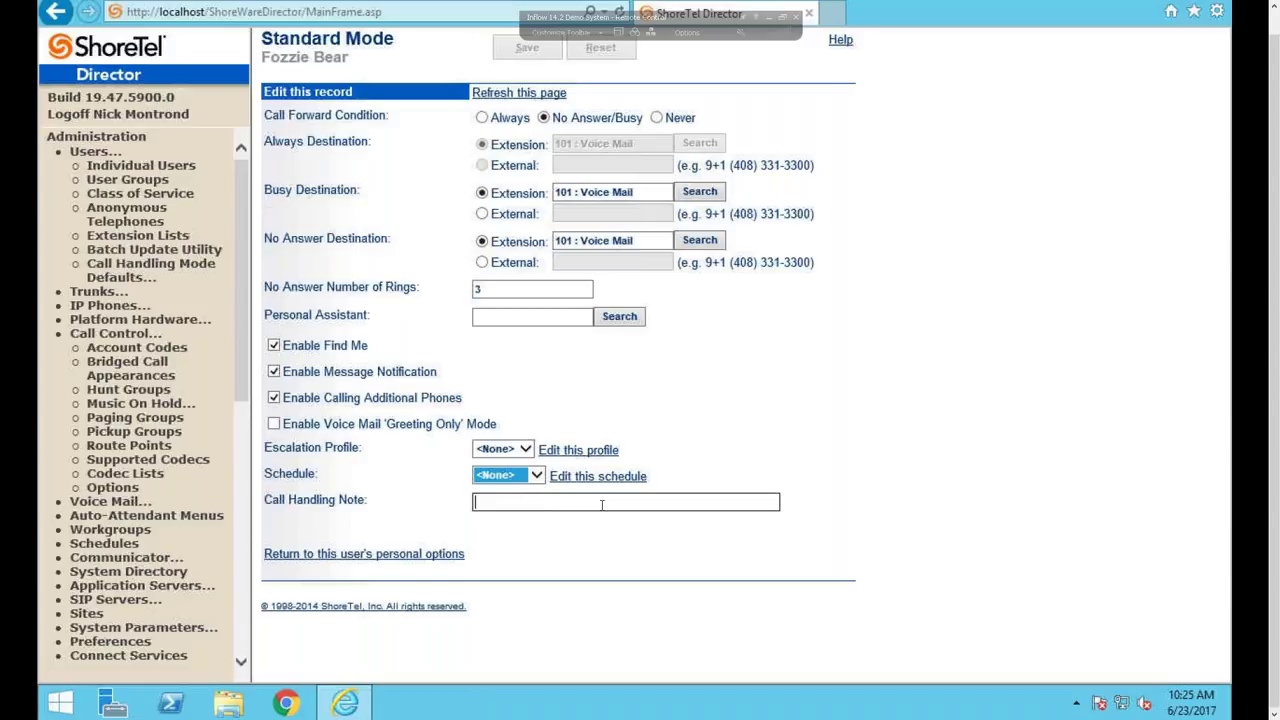
click(446, 556)
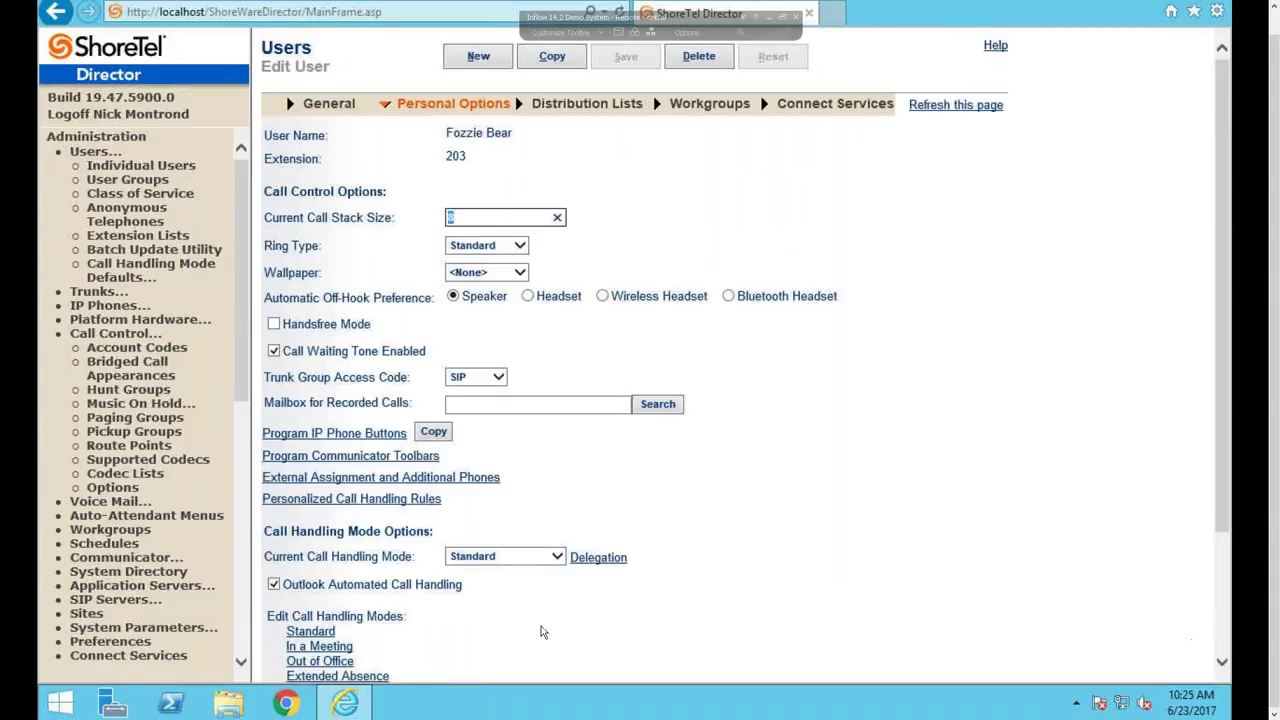
Step: Open the Extended Absence call handling mode for review and return to the user's personal options
scroll(658, 646, down, 3)
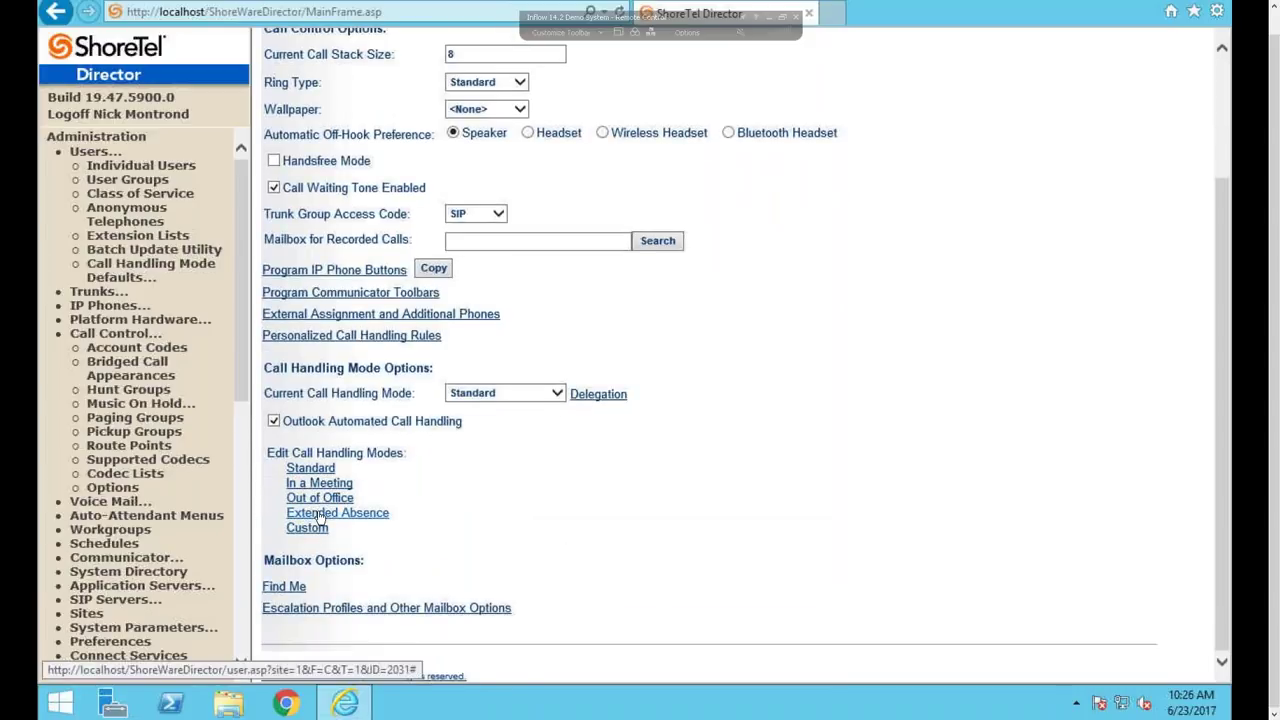
click(319, 513)
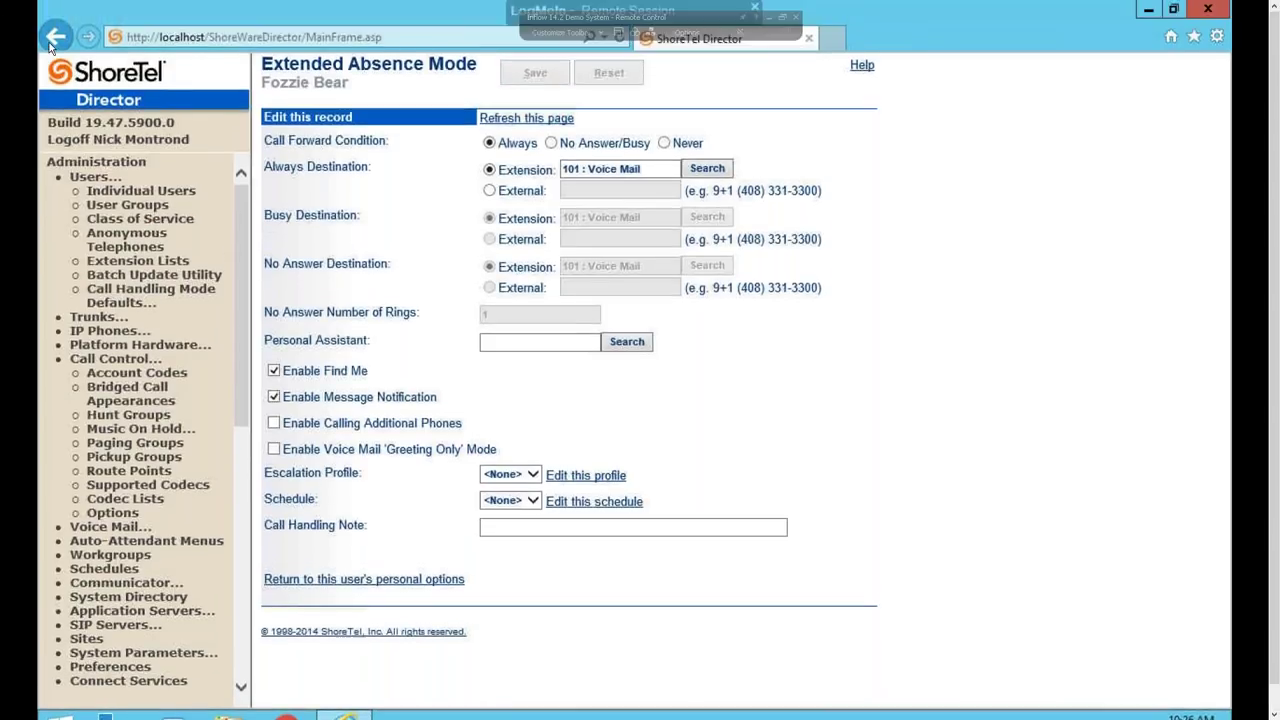
click(49, 45)
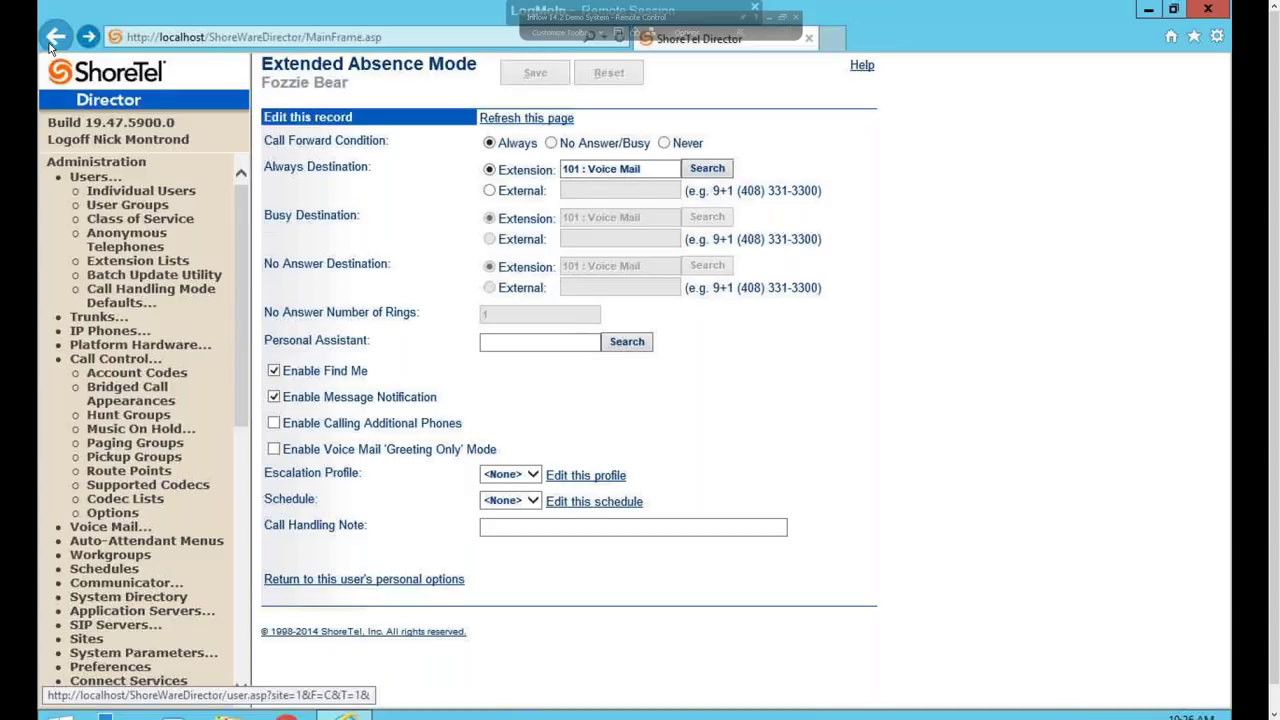
click(354, 579)
Step: Open Escalation Profiles and Other Mailbox Options, select Mailbox as the automatic forwarding destination, and open and close its user search
scroll(508, 608, down, 3)
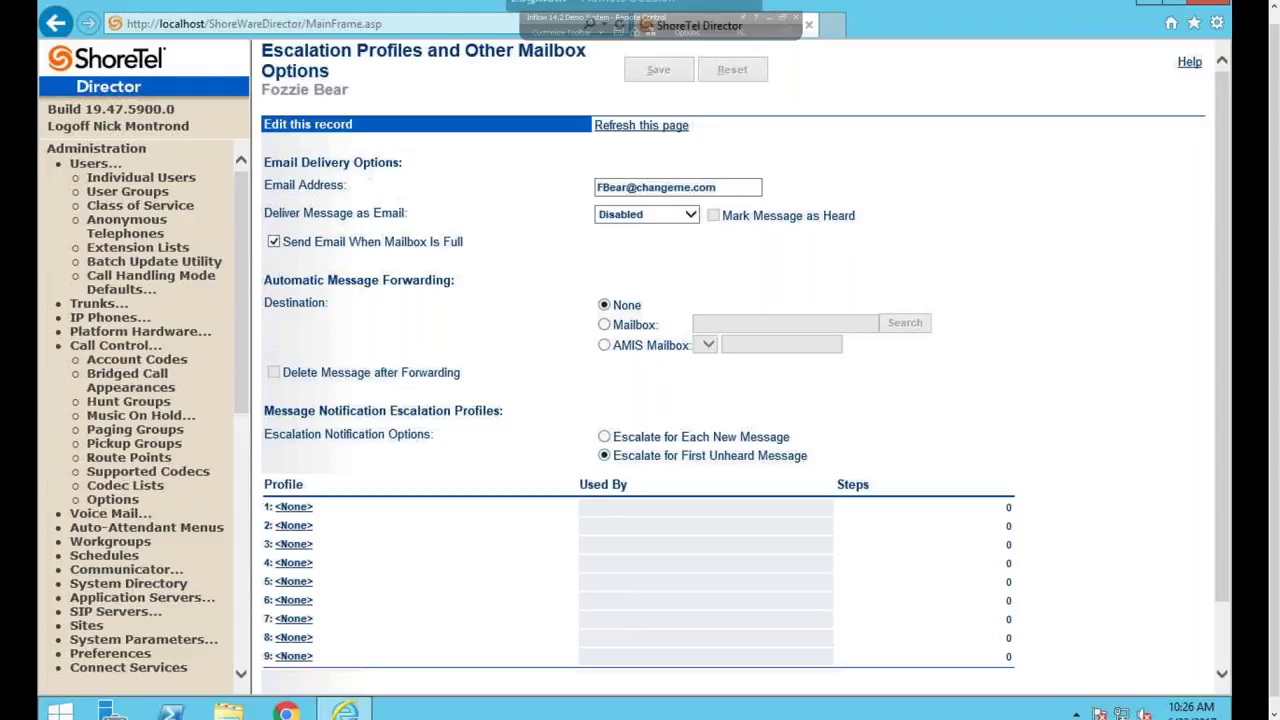
click(605, 325)
click(745, 324)
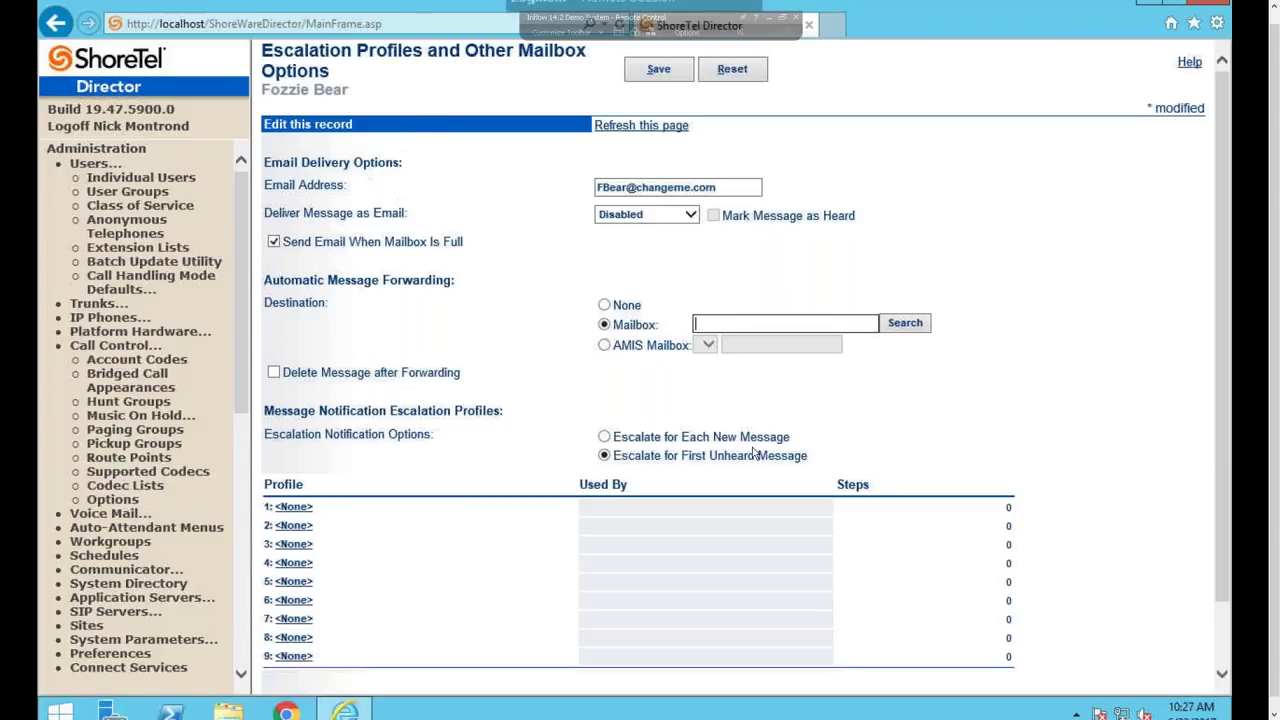
scroll(975, 653, down, 1)
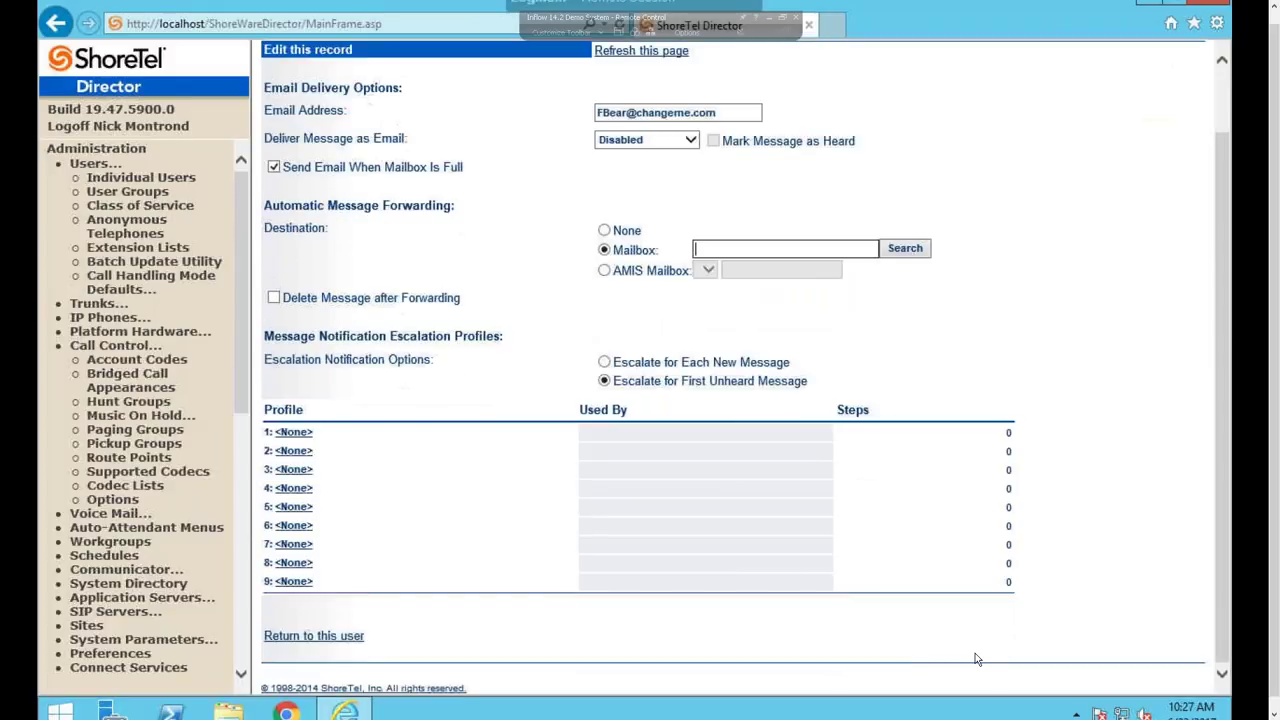
click(905, 241)
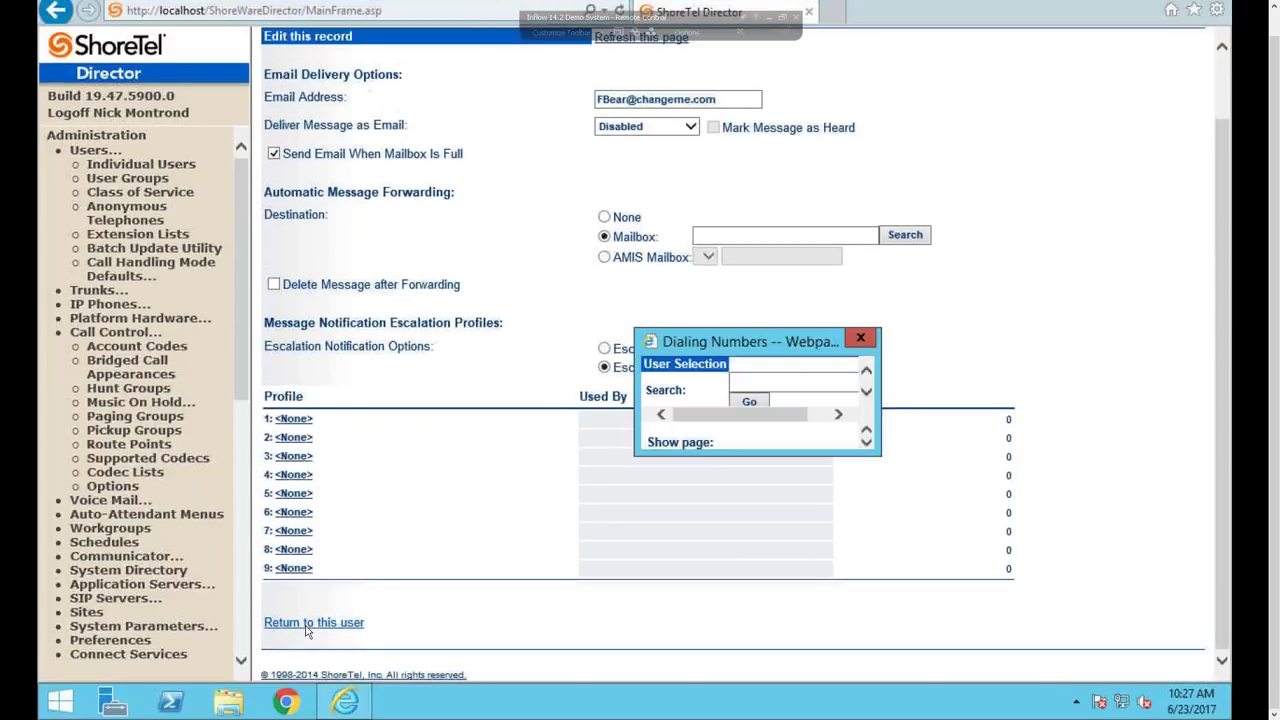
click(861, 339)
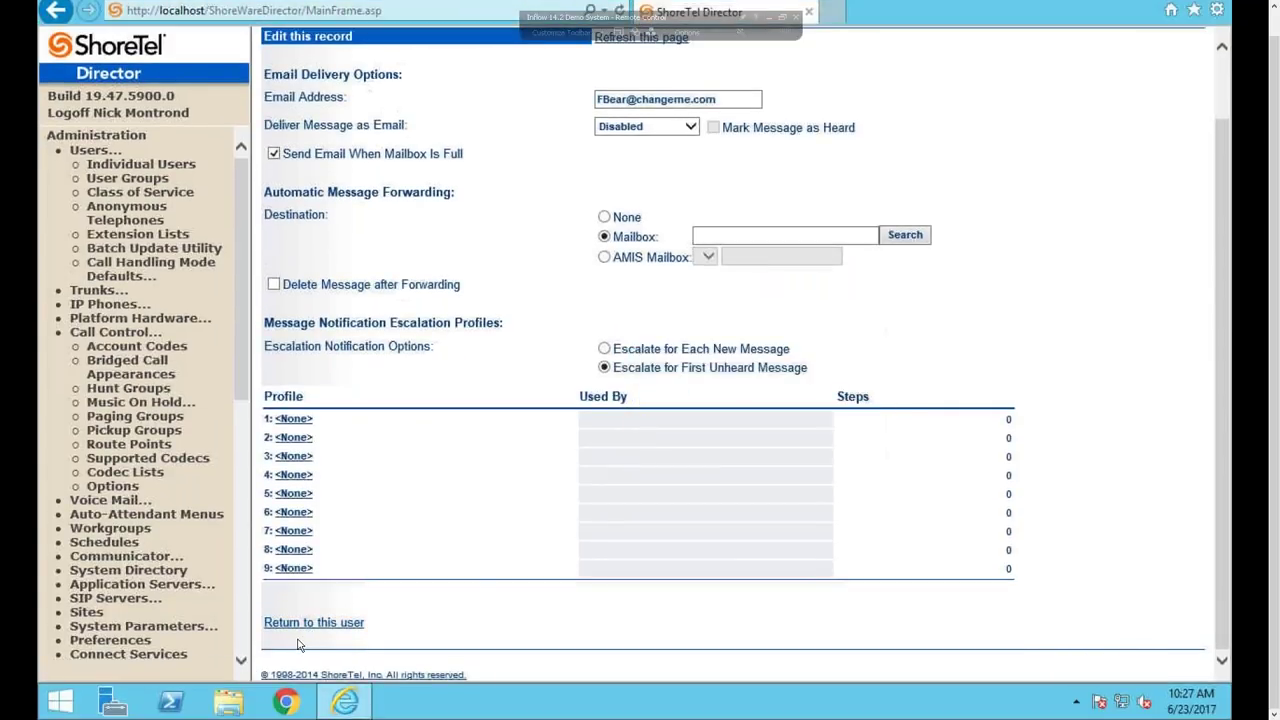
click(690, 408)
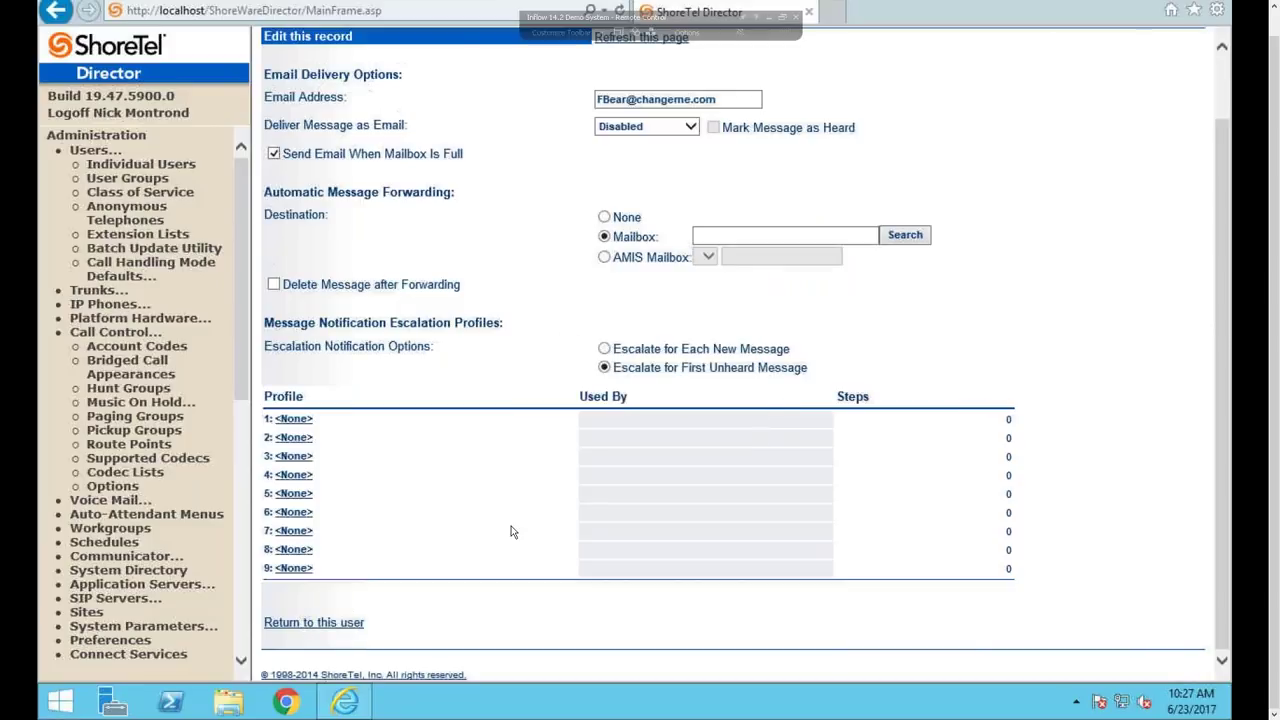
Step: Leave the mailbox options without saving and reopen the Standard call handling mode from the user's personal options
click(314, 622)
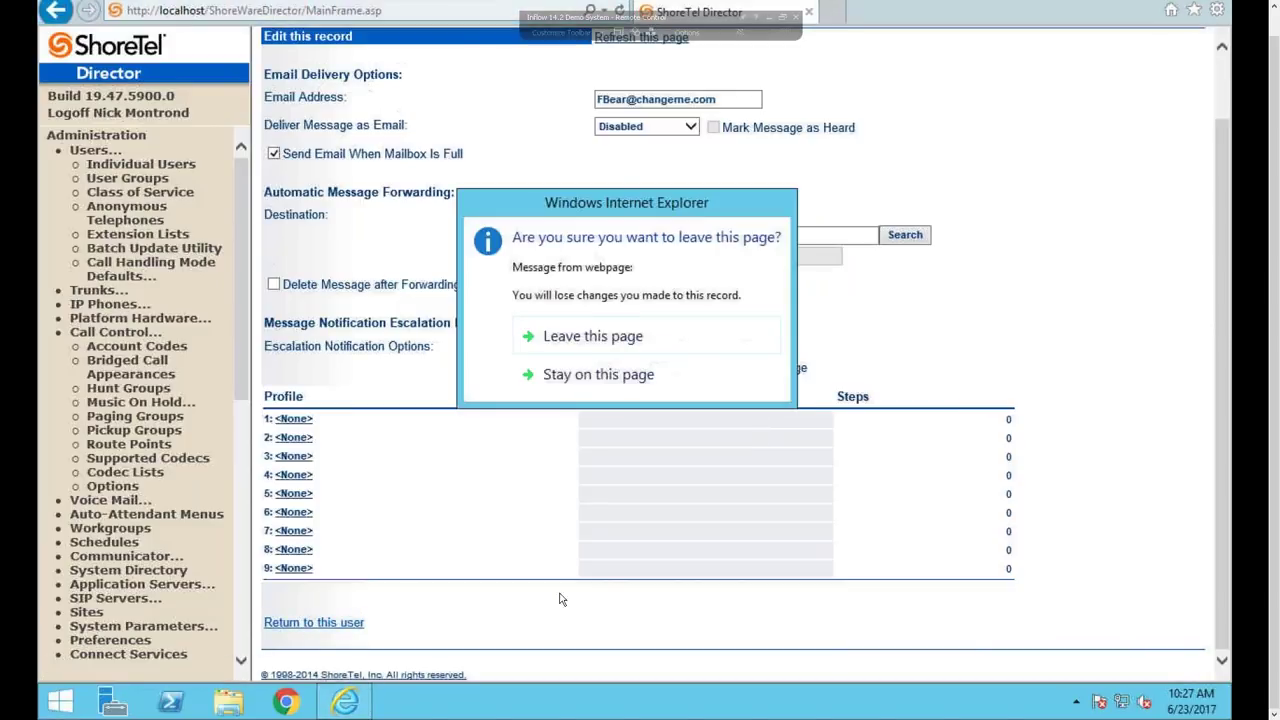
click(625, 337)
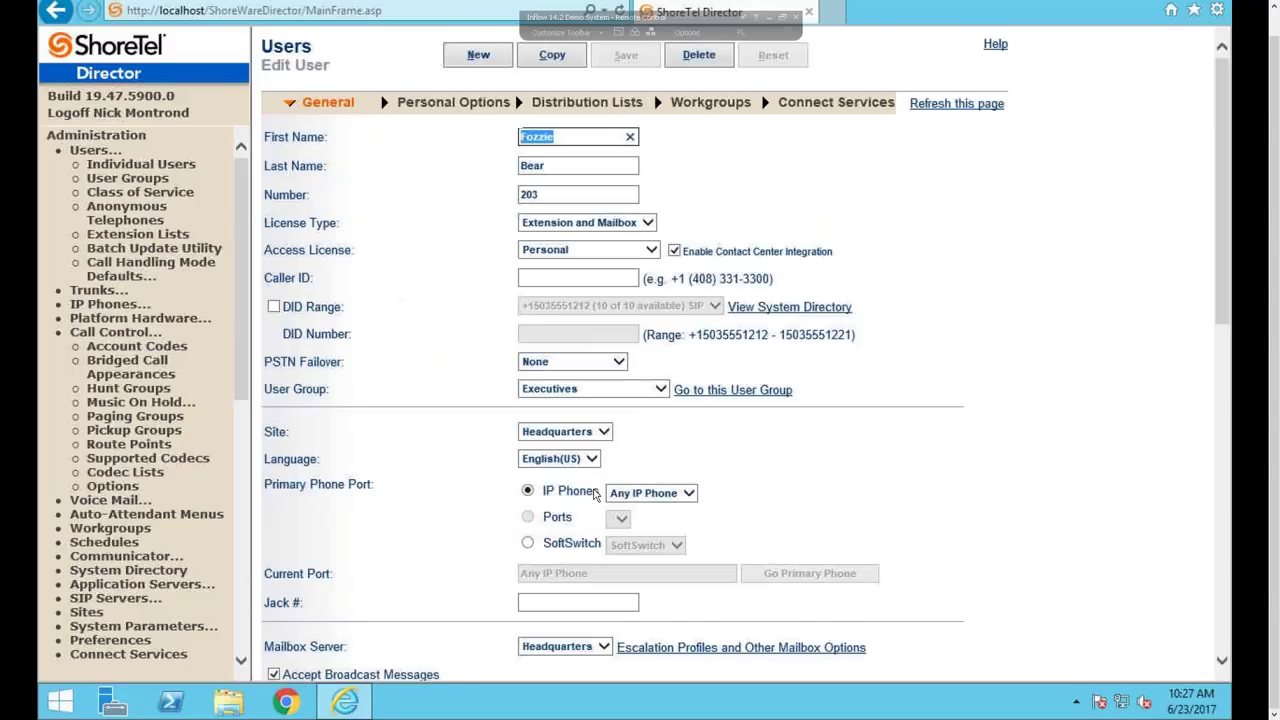
click(477, 108)
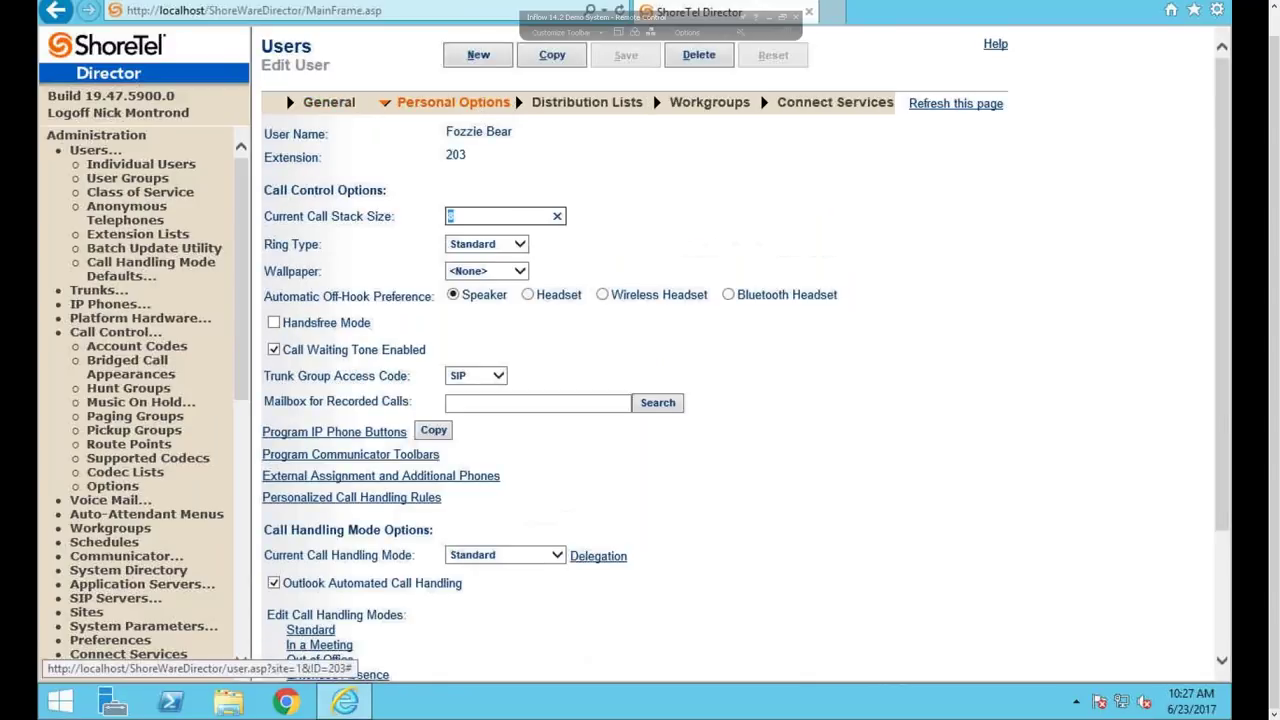
click(322, 632)
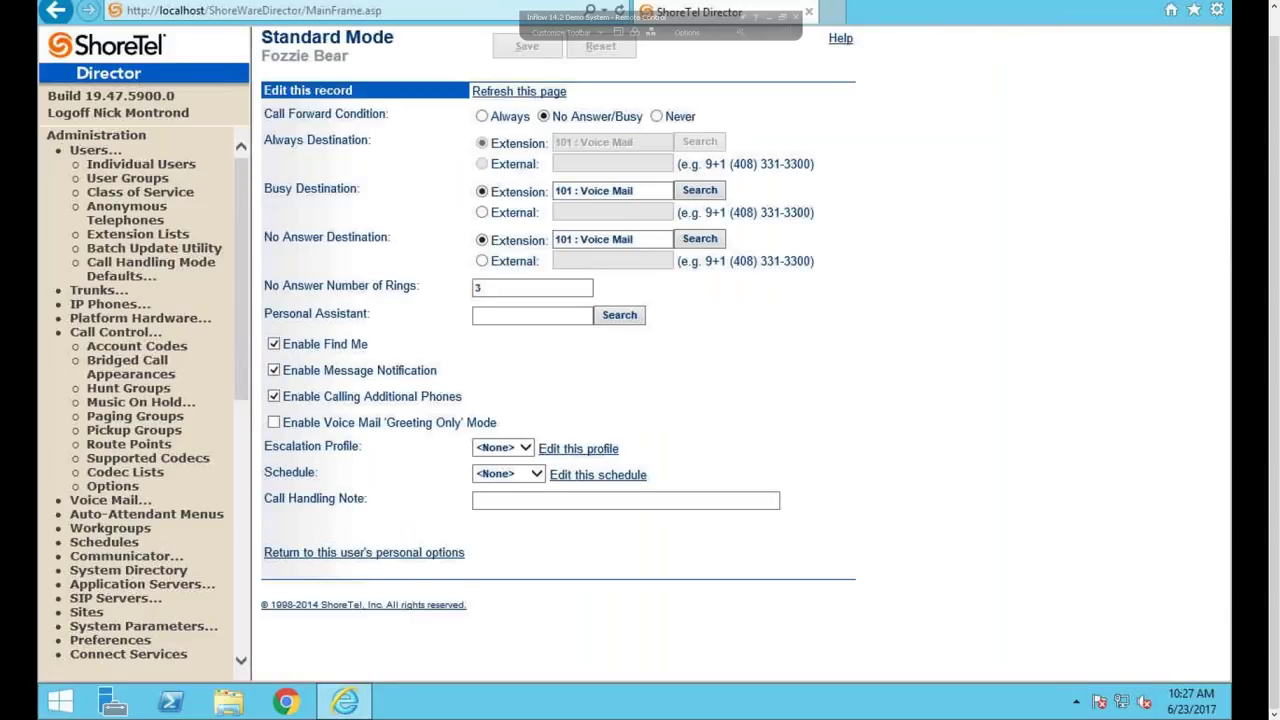
Step: Open the Out of Office call handling mode, enter 101 as the Always Destination extension, and return to the personal options without saving
click(313, 581)
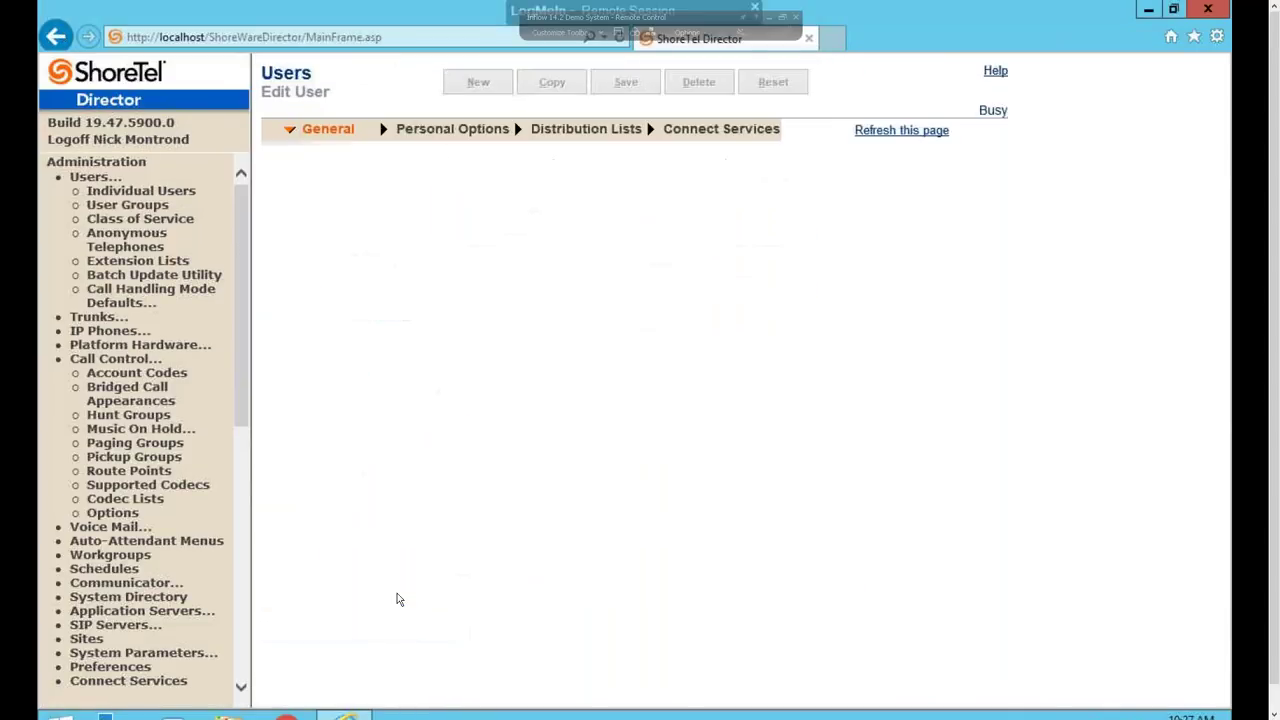
click(321, 688)
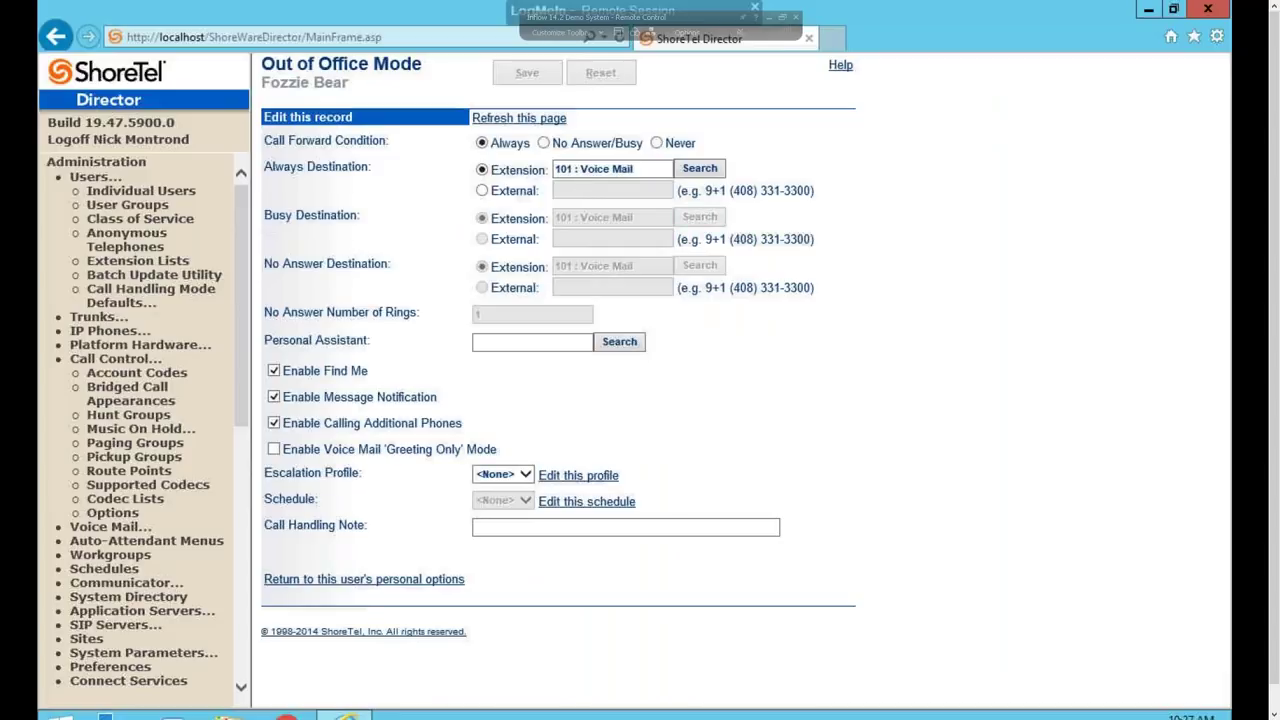
click(658, 168)
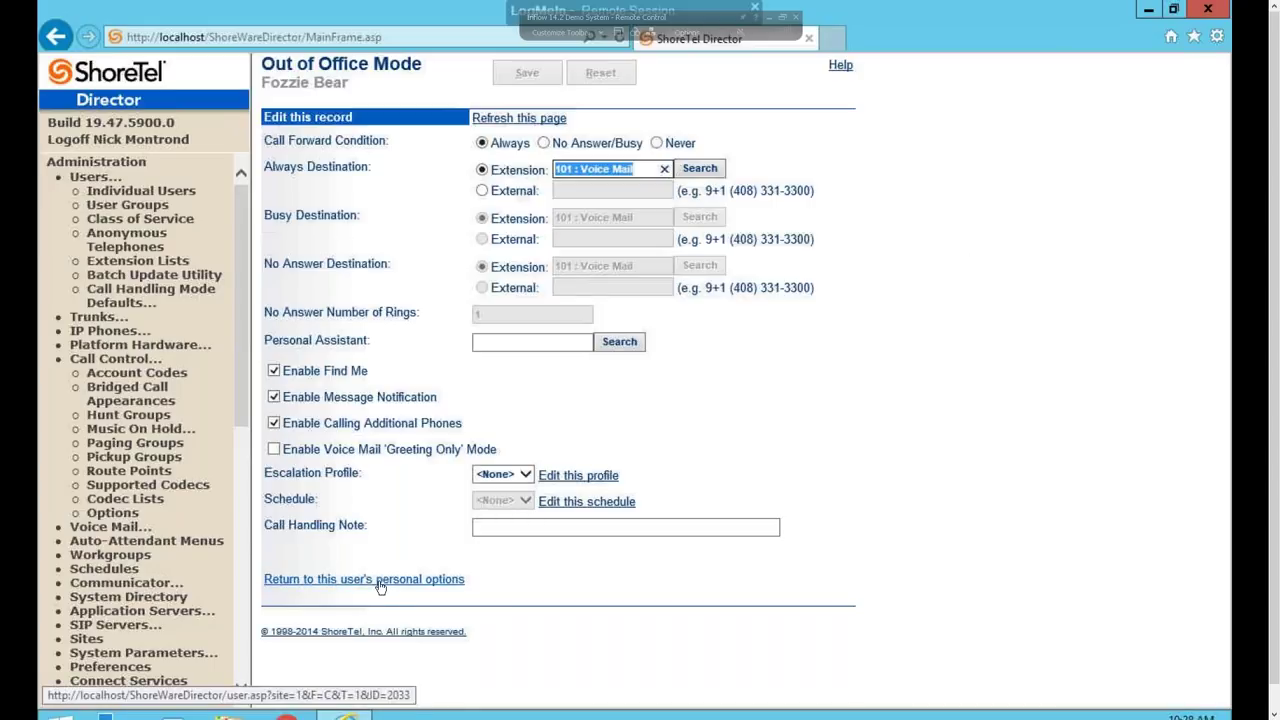
text(101)
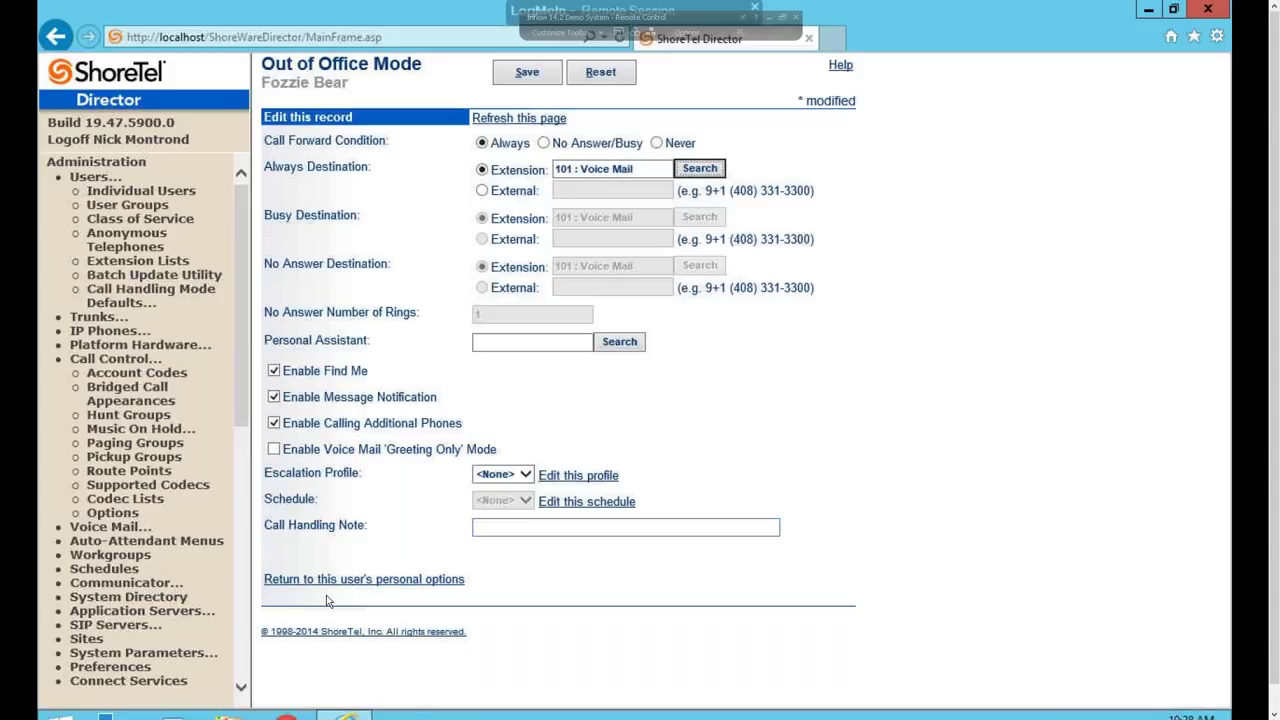
click(330, 580)
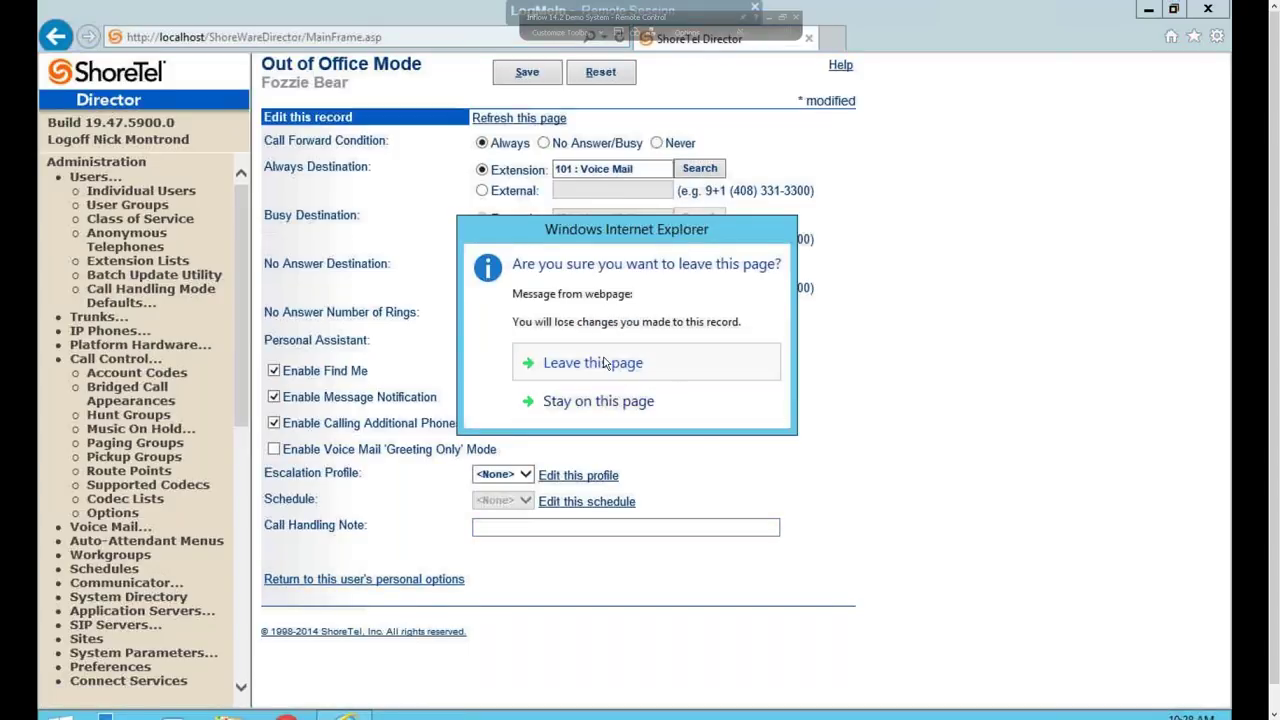
click(605, 363)
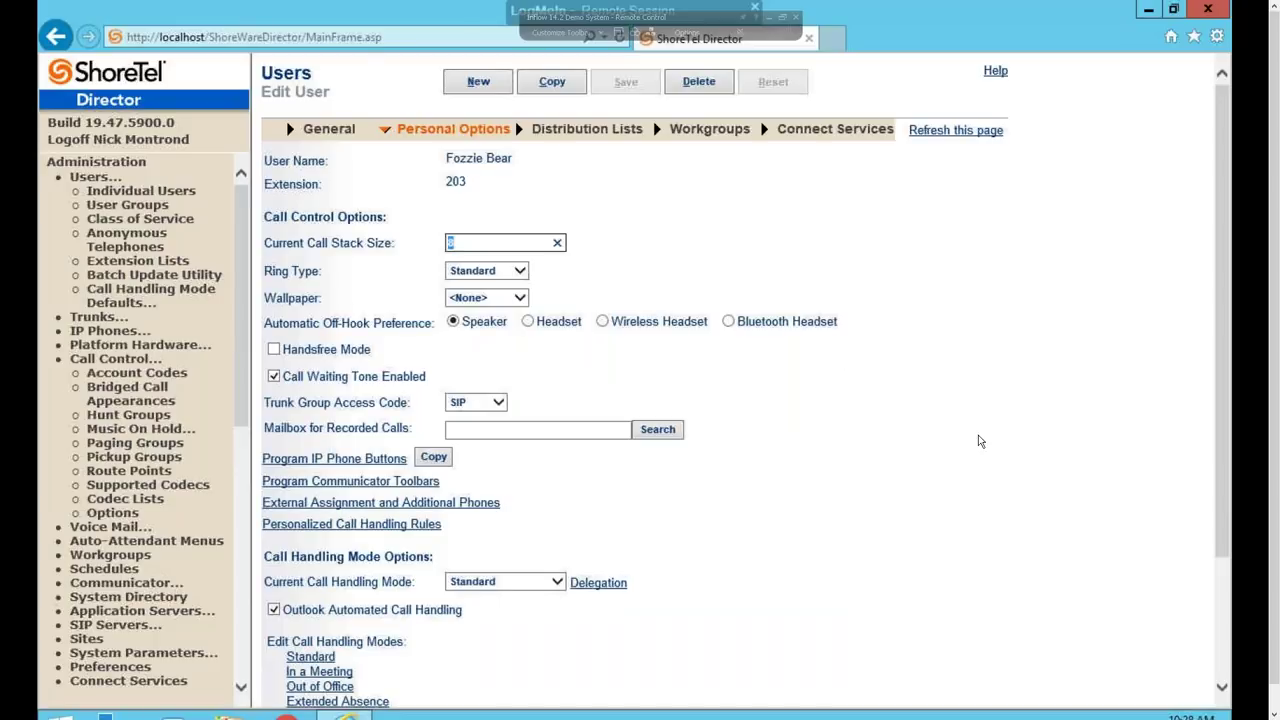
Step: Open the Executives user group and examine its toolbars, phone applications, web plugins and the internal ringtone choices for Ring Pair 5
click(1220, 630)
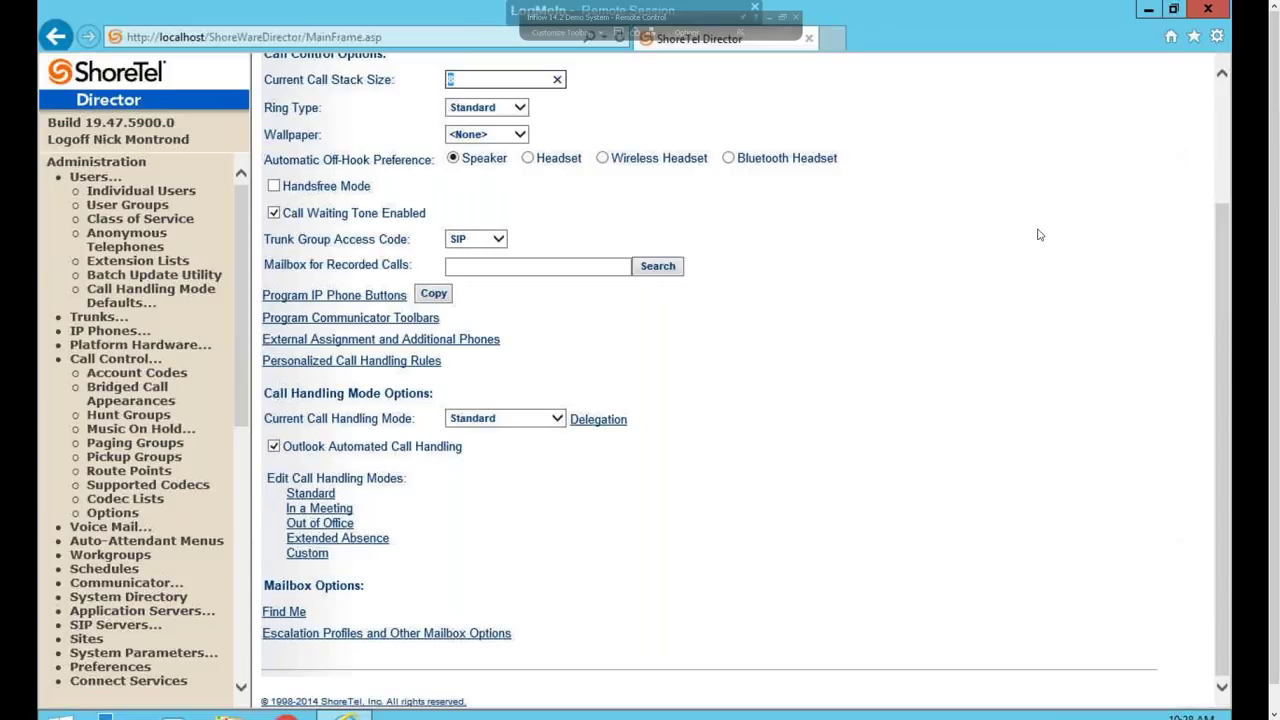
click(966, 292)
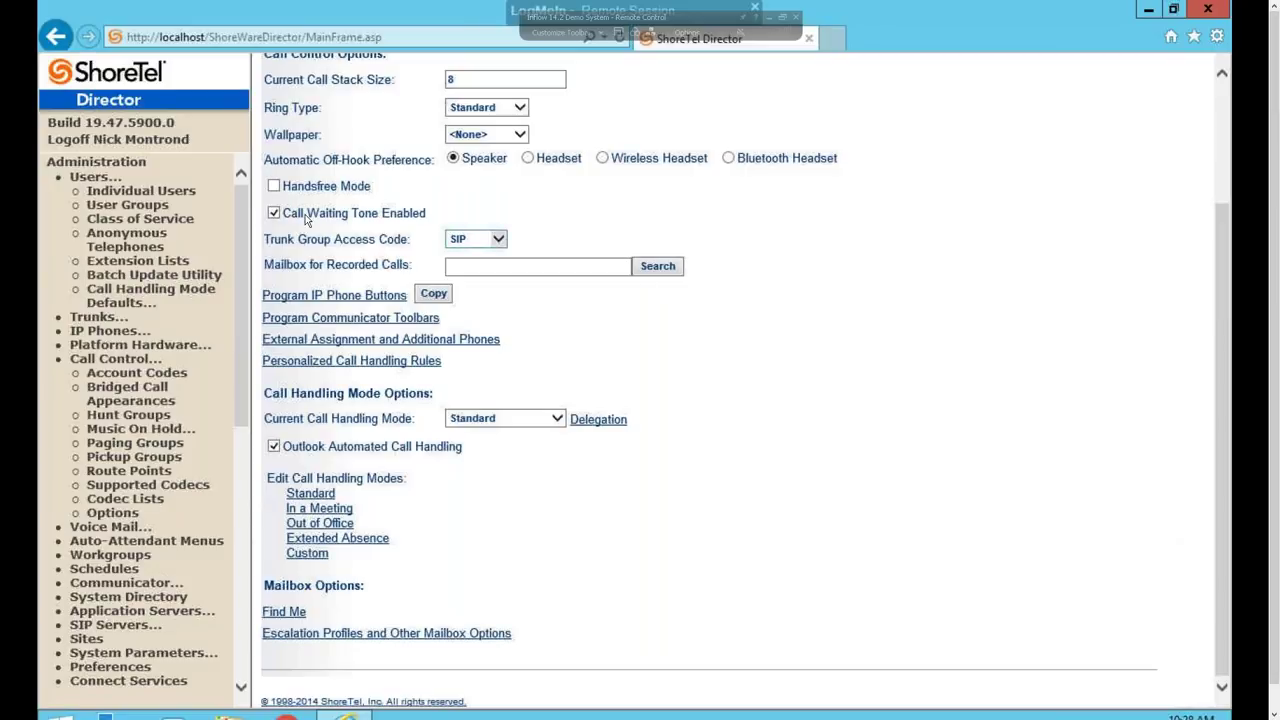
click(126, 205)
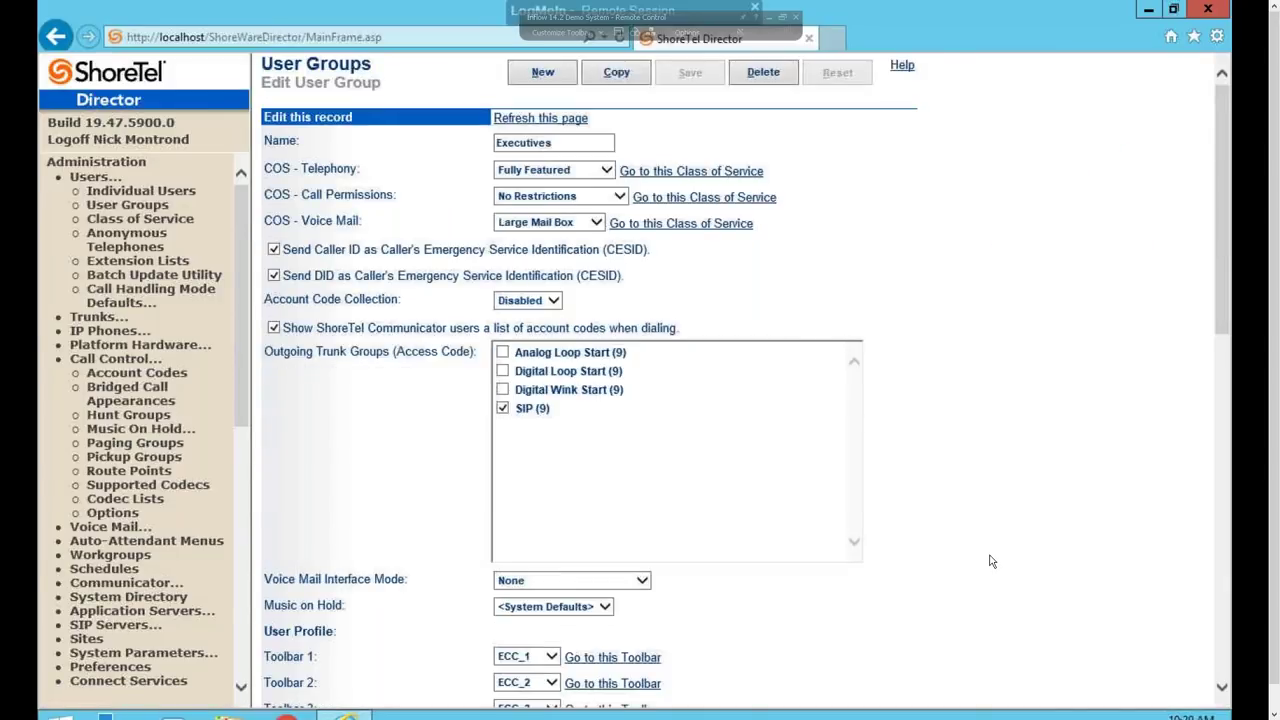
scroll(990, 562, down, 3)
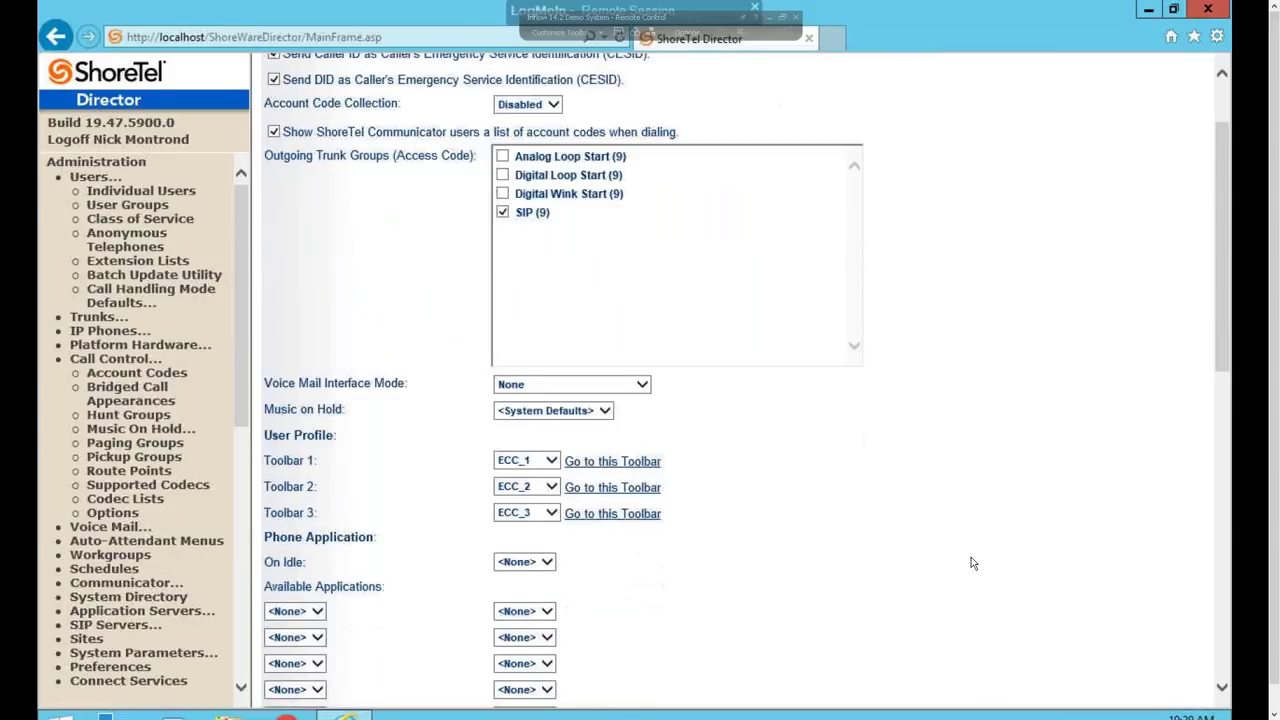
scroll(776, 494, down, 5)
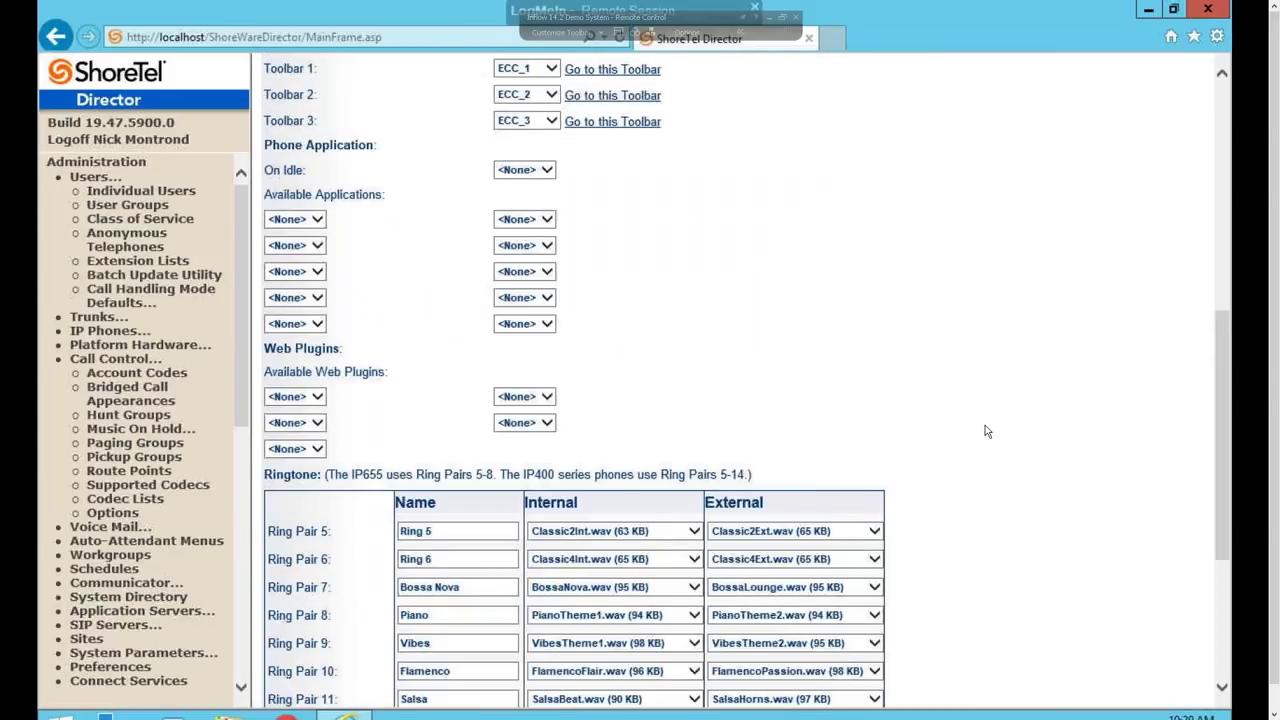
scroll(983, 434, down, 1)
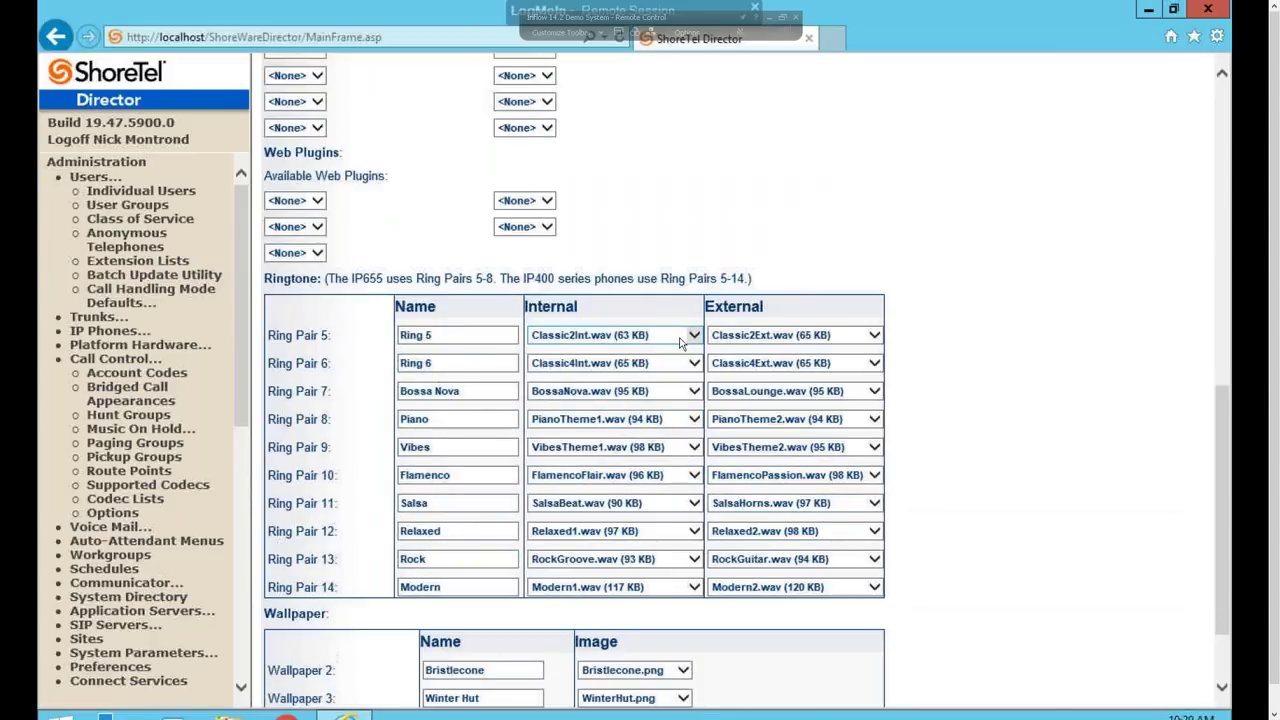
click(617, 342)
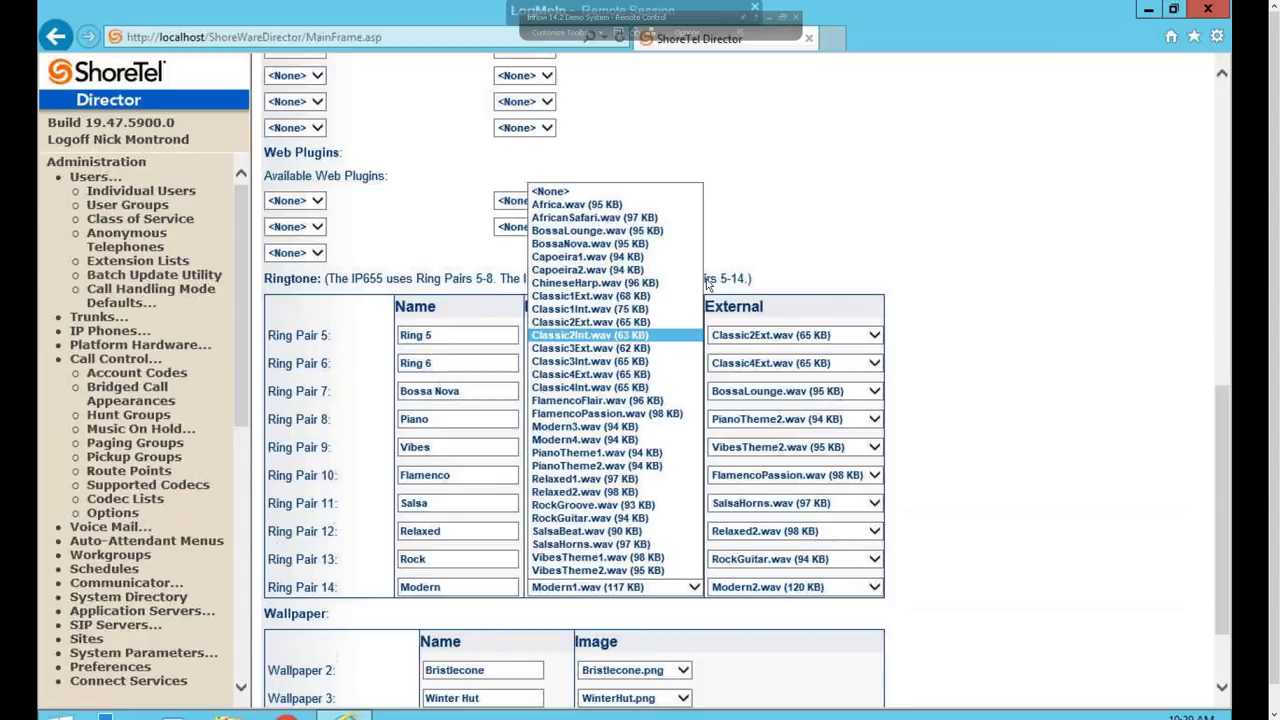
click(938, 236)
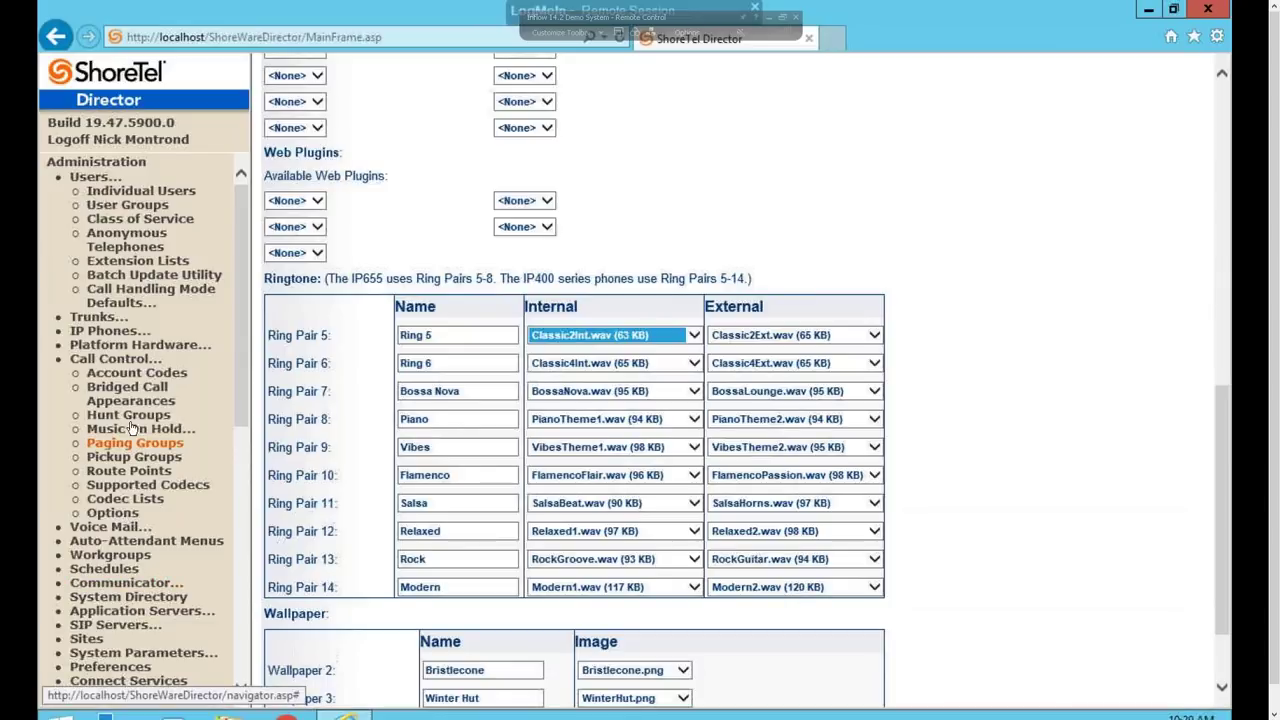
Step: Open another individual user's personal options and view that user's Standard call handling mode
click(140, 190)
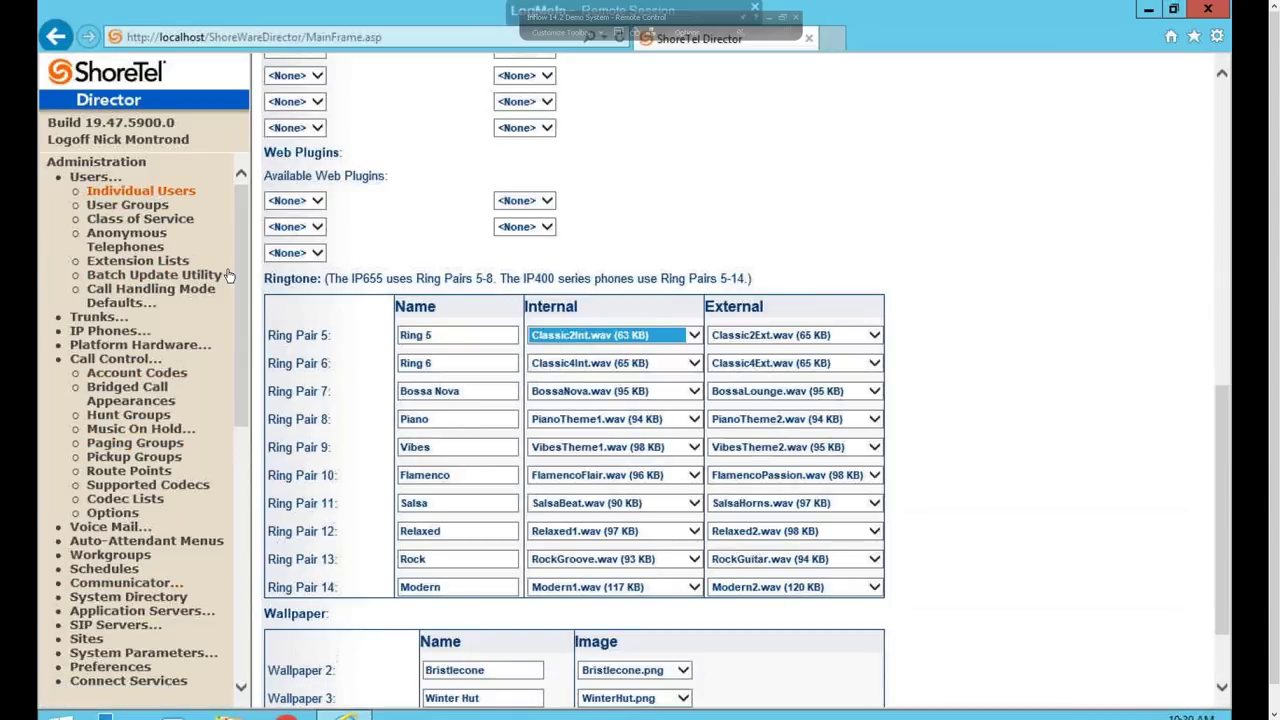
click(316, 280)
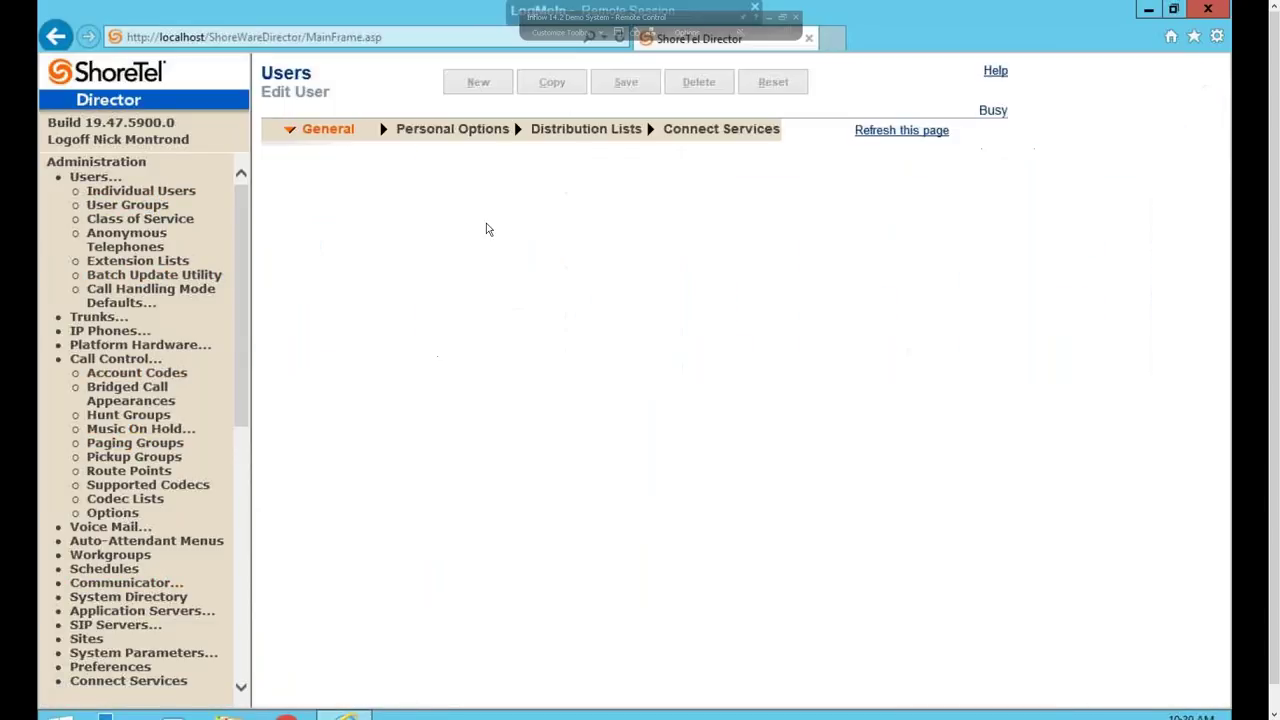
click(455, 129)
scroll(379, 516, down, 3)
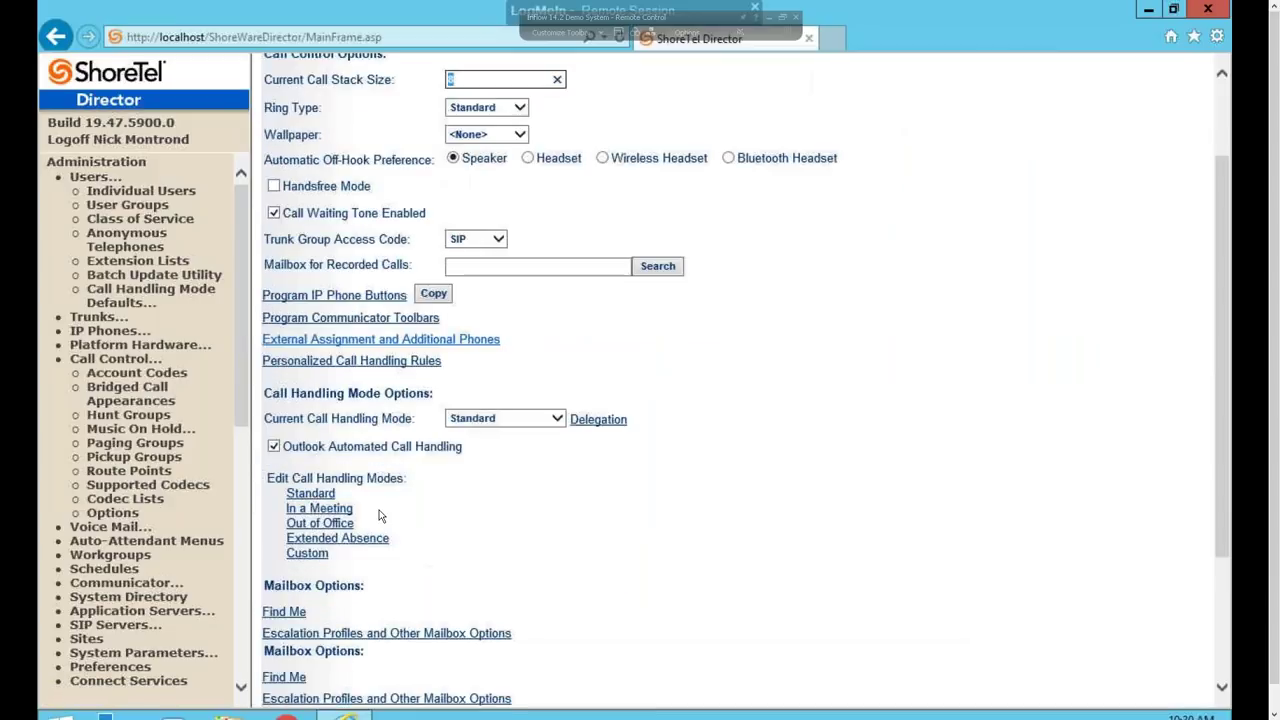
click(310, 493)
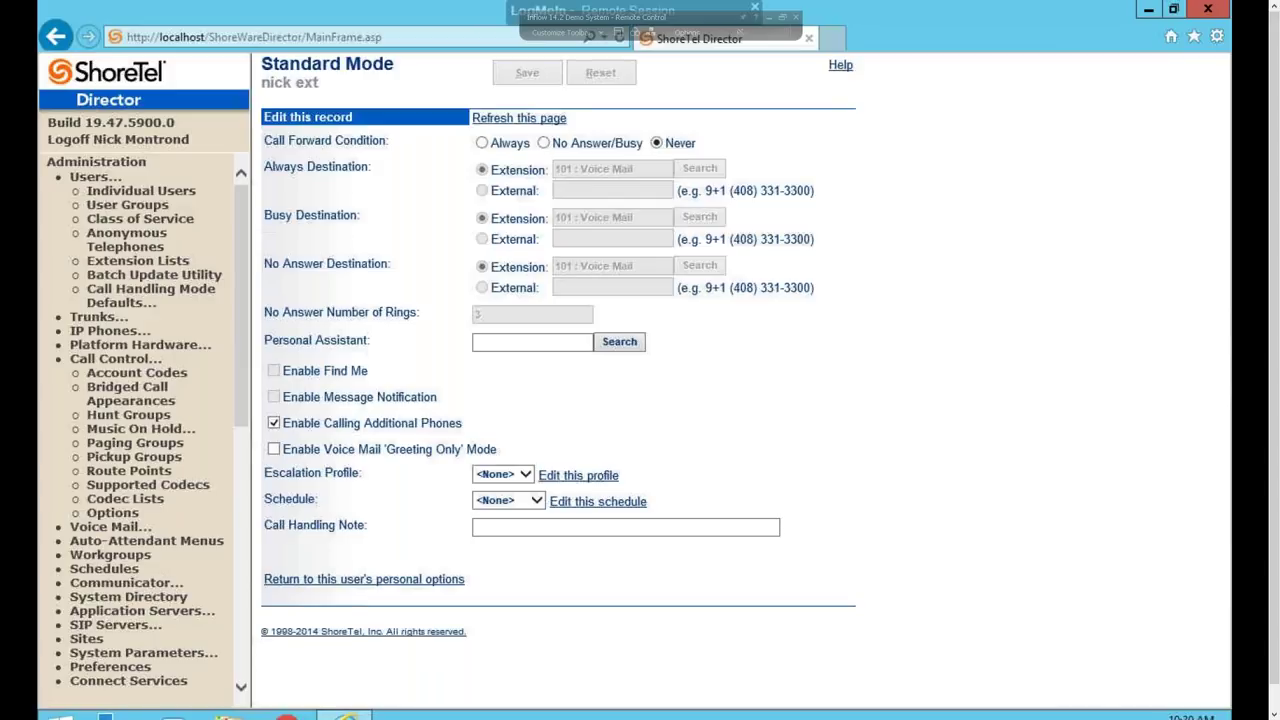
Step: Open the Headquarters server record under HQ / DVS and review its Default Auto-Attendant Menu setting
click(114, 612)
click(140, 624)
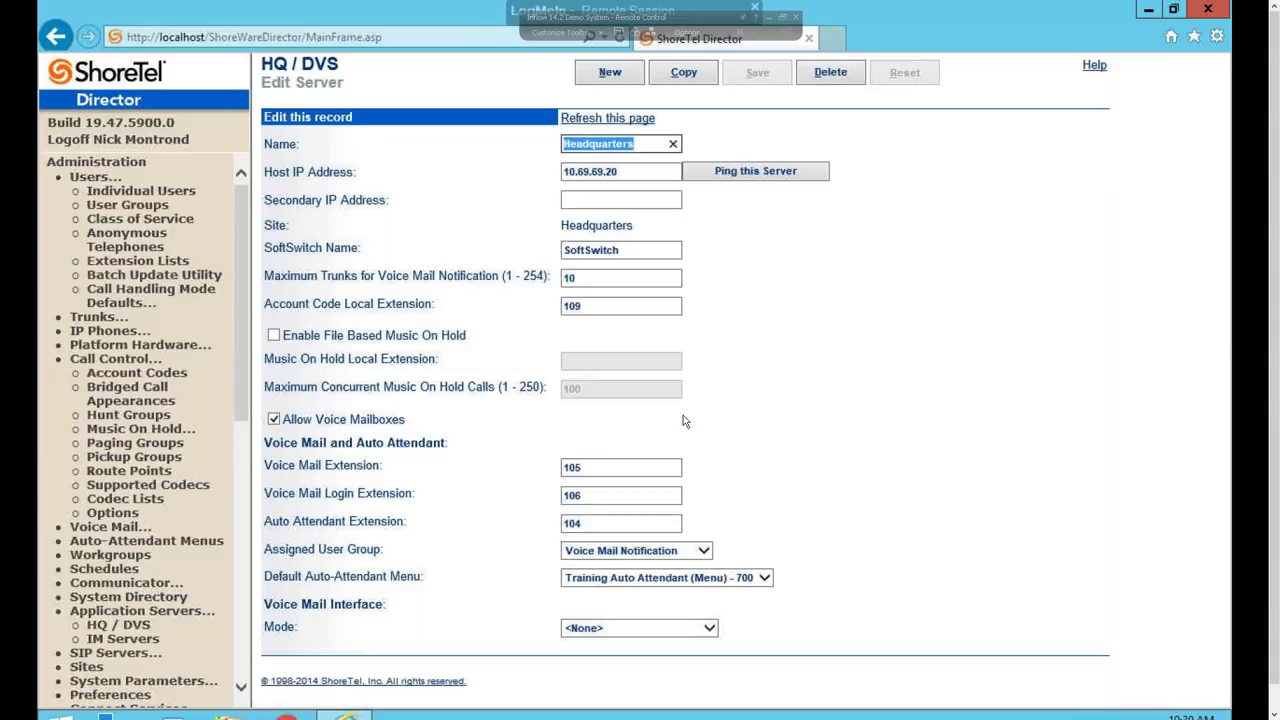
drag(422, 578, 266, 580)
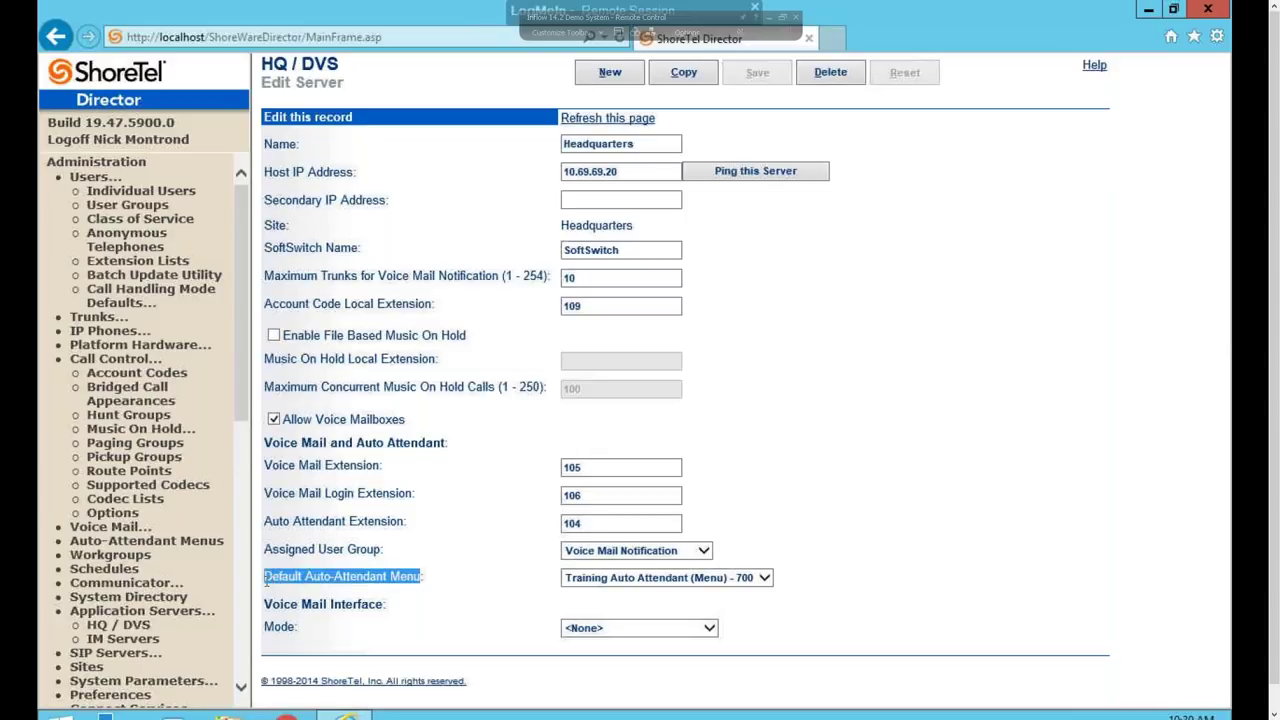
click(826, 371)
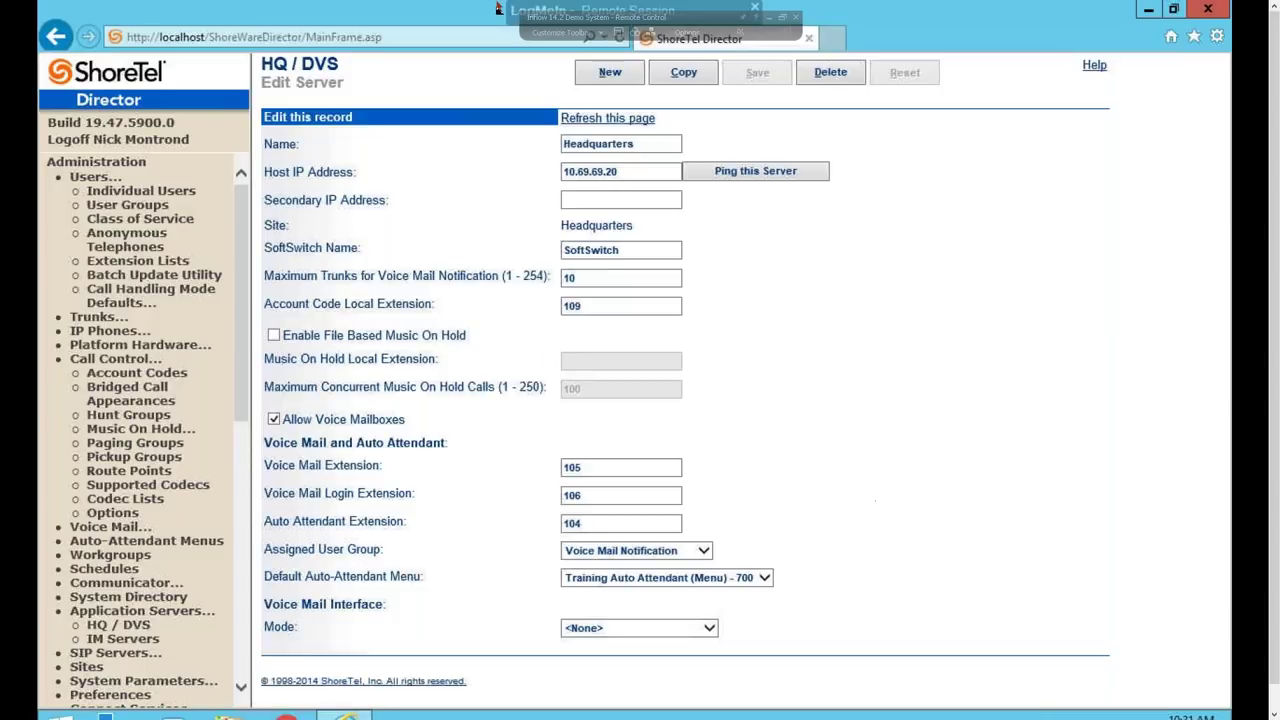
mouse_move(502, 8)
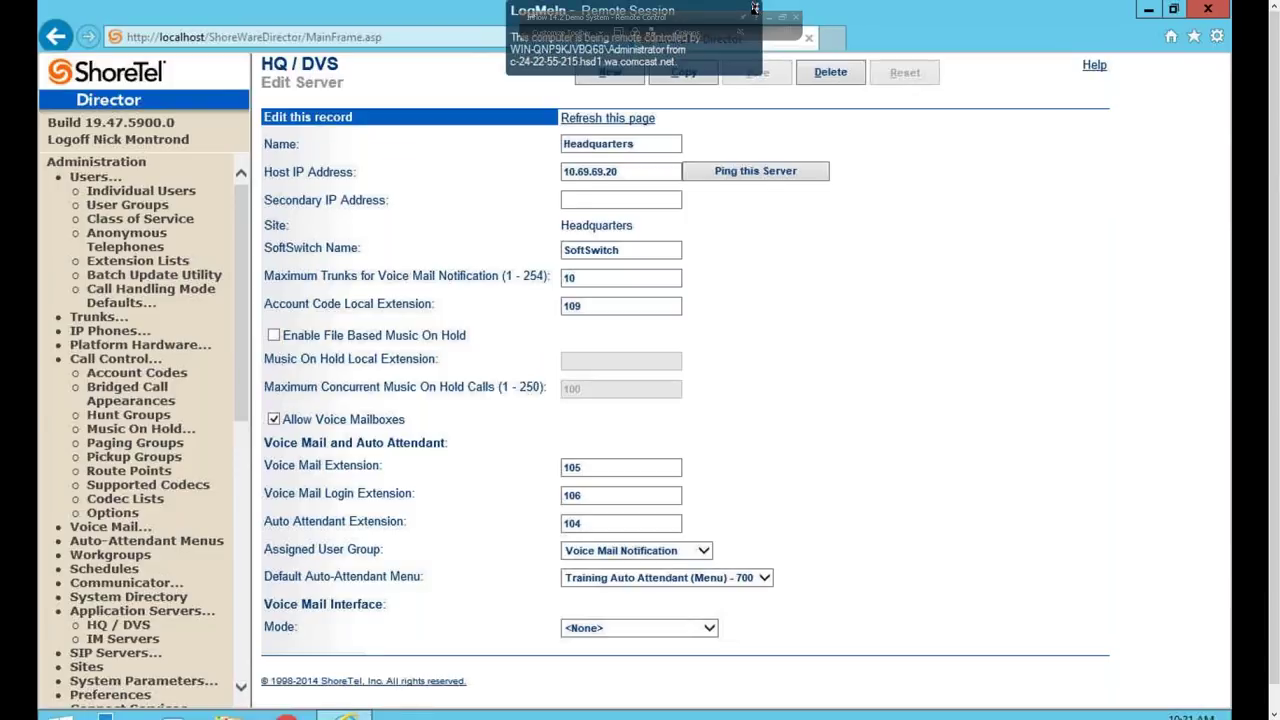
Step: Open the Standard call handling mode defaults and review the Personal Assistant setting
click(111, 302)
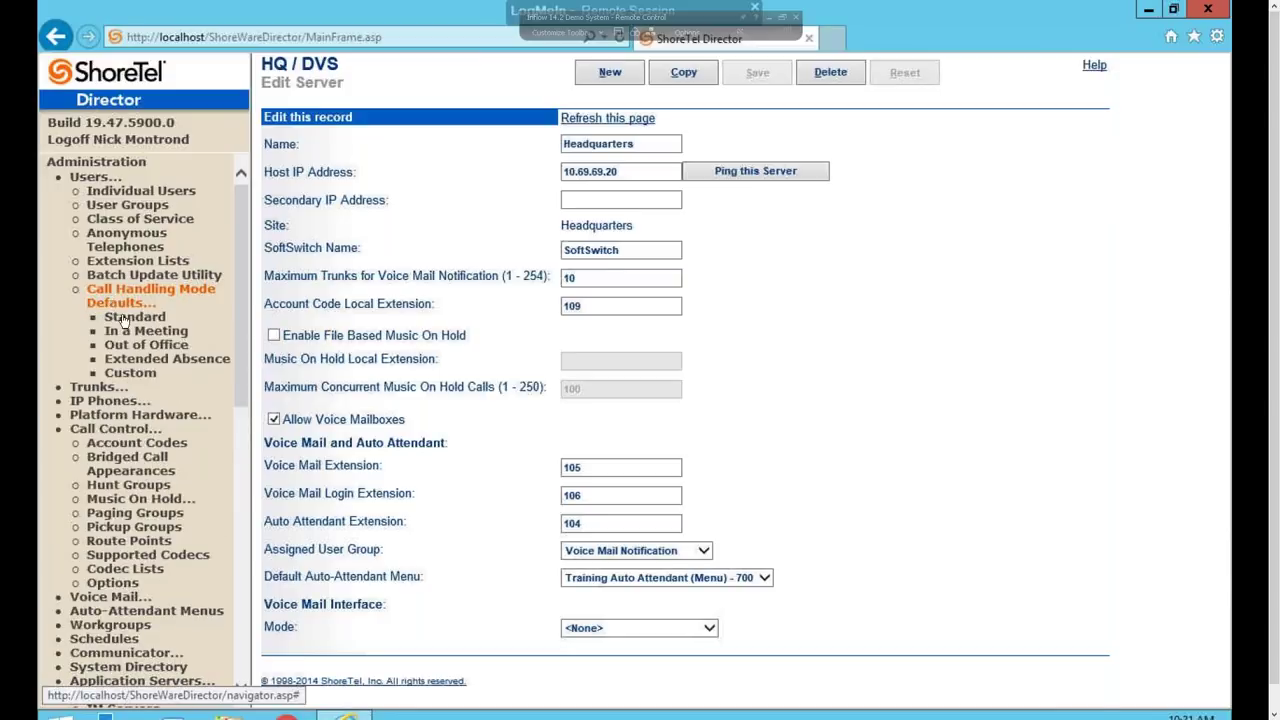
click(127, 320)
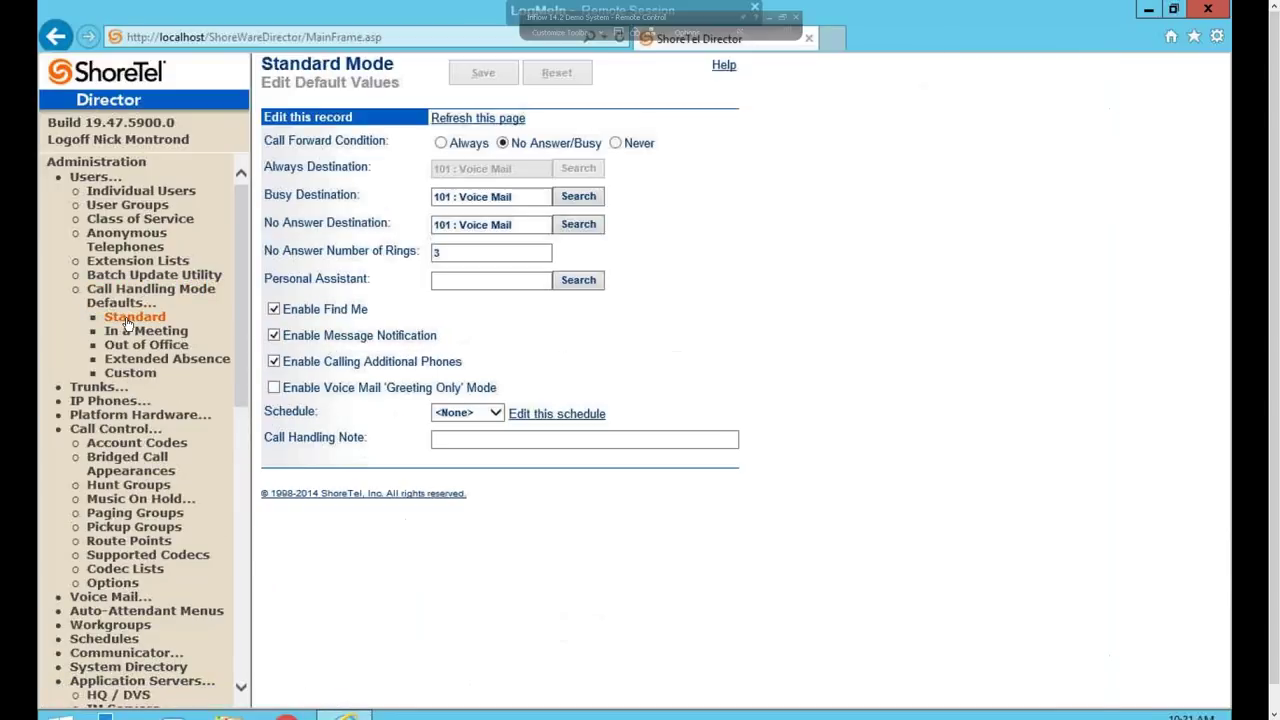
click(447, 279)
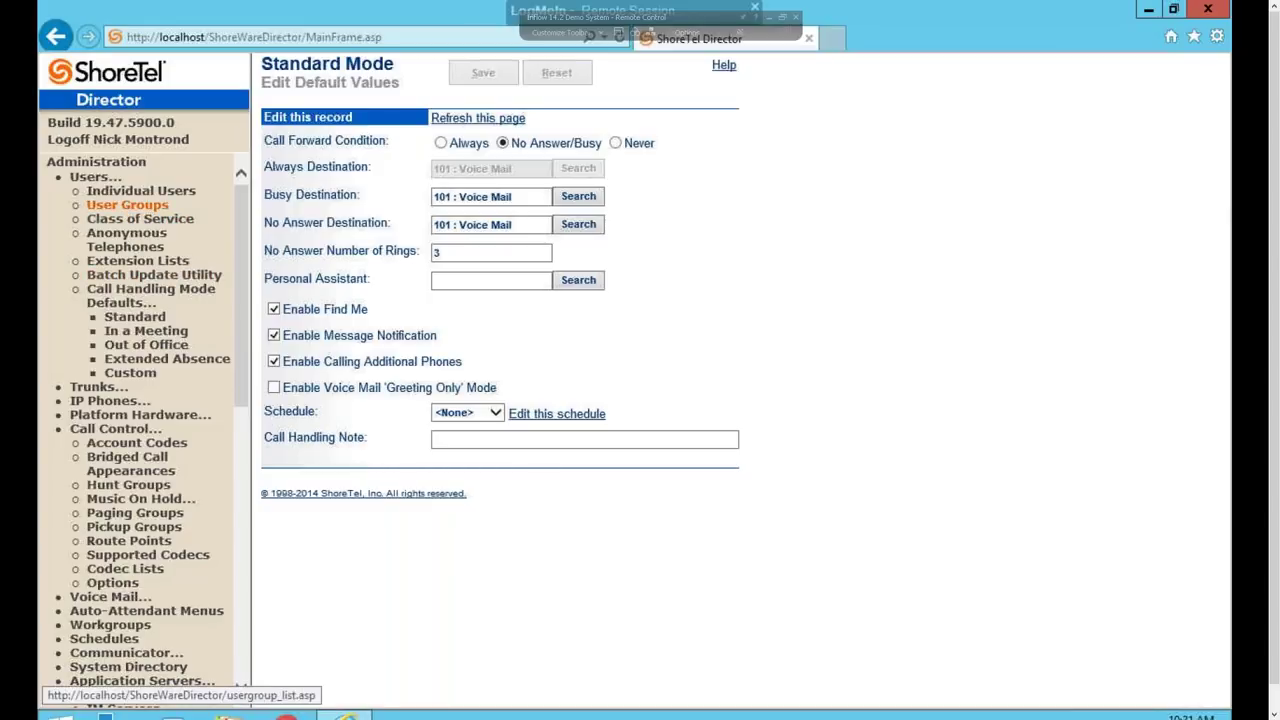
Step: Reopen the Executives user group and review its telephony, call permissions and voice mail classes of service, including the telephony choices
click(127, 204)
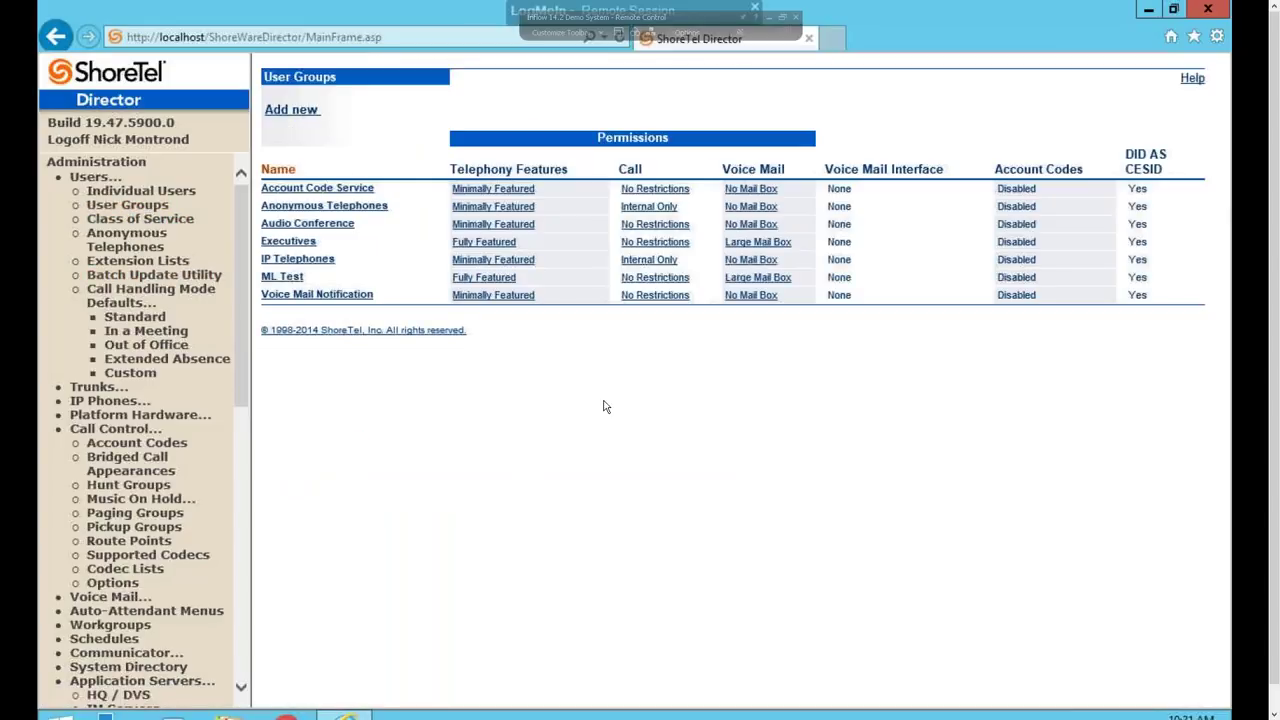
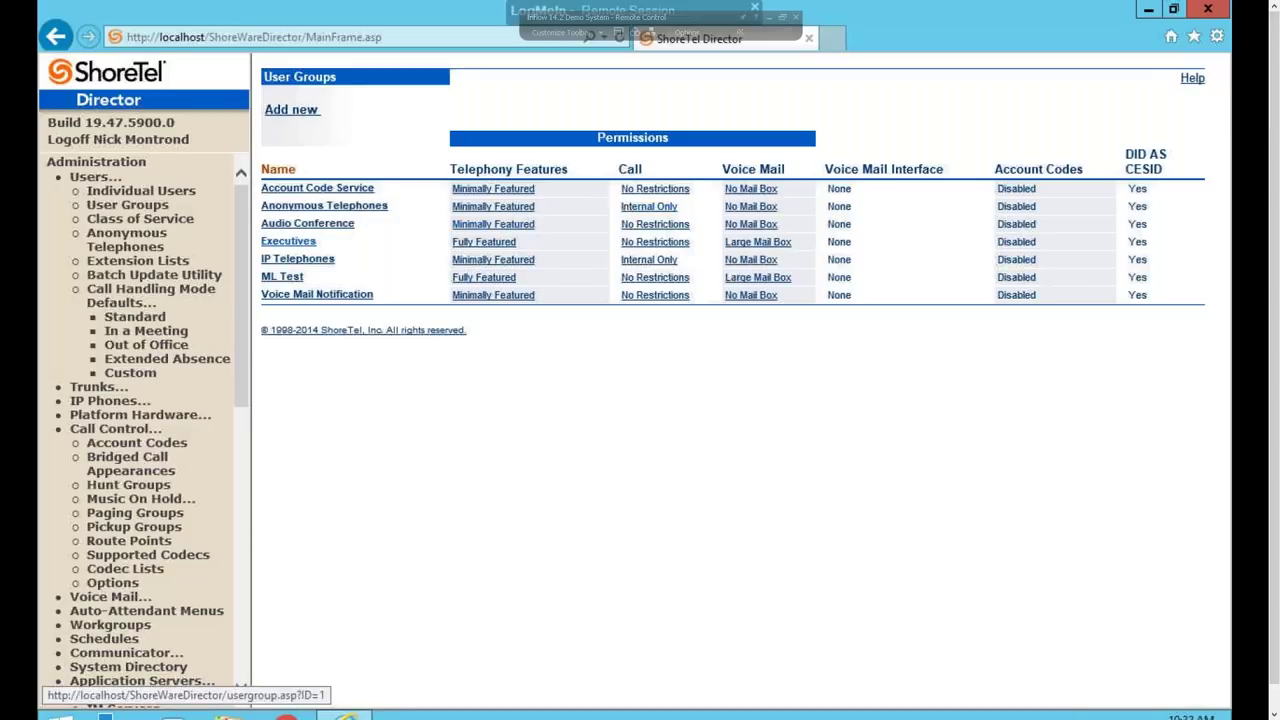
click(288, 241)
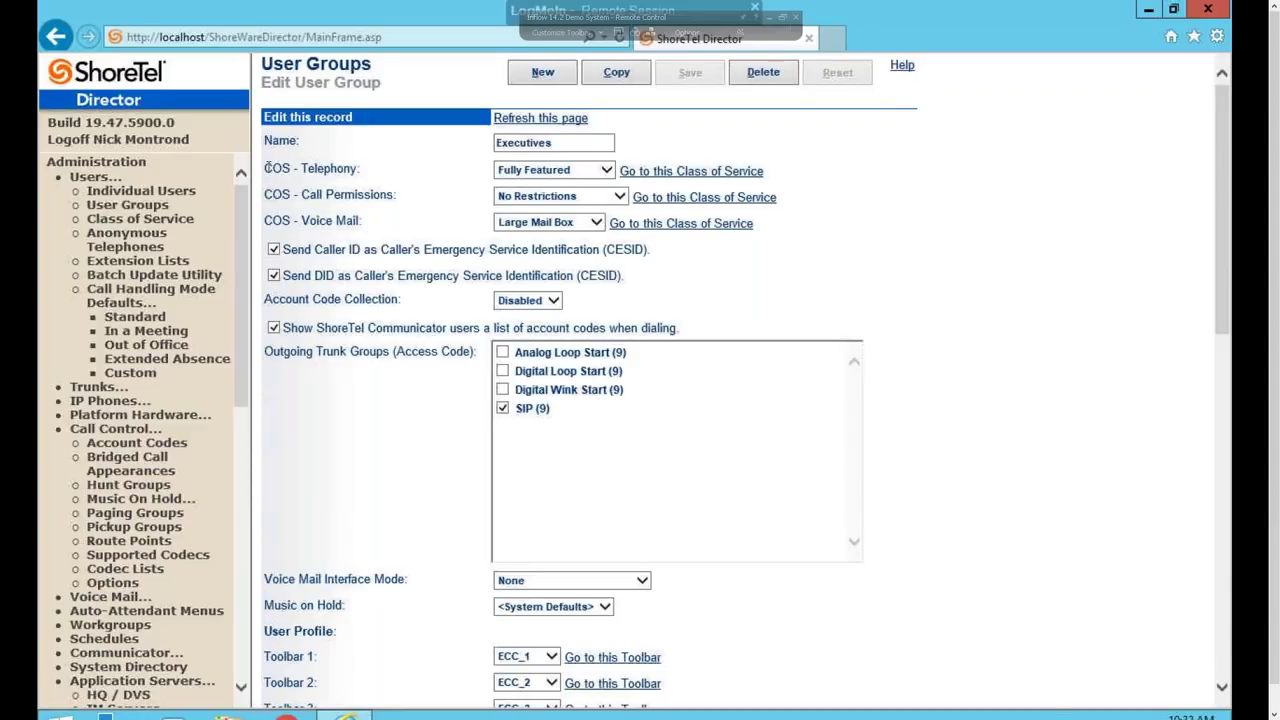
drag(281, 172, 778, 220)
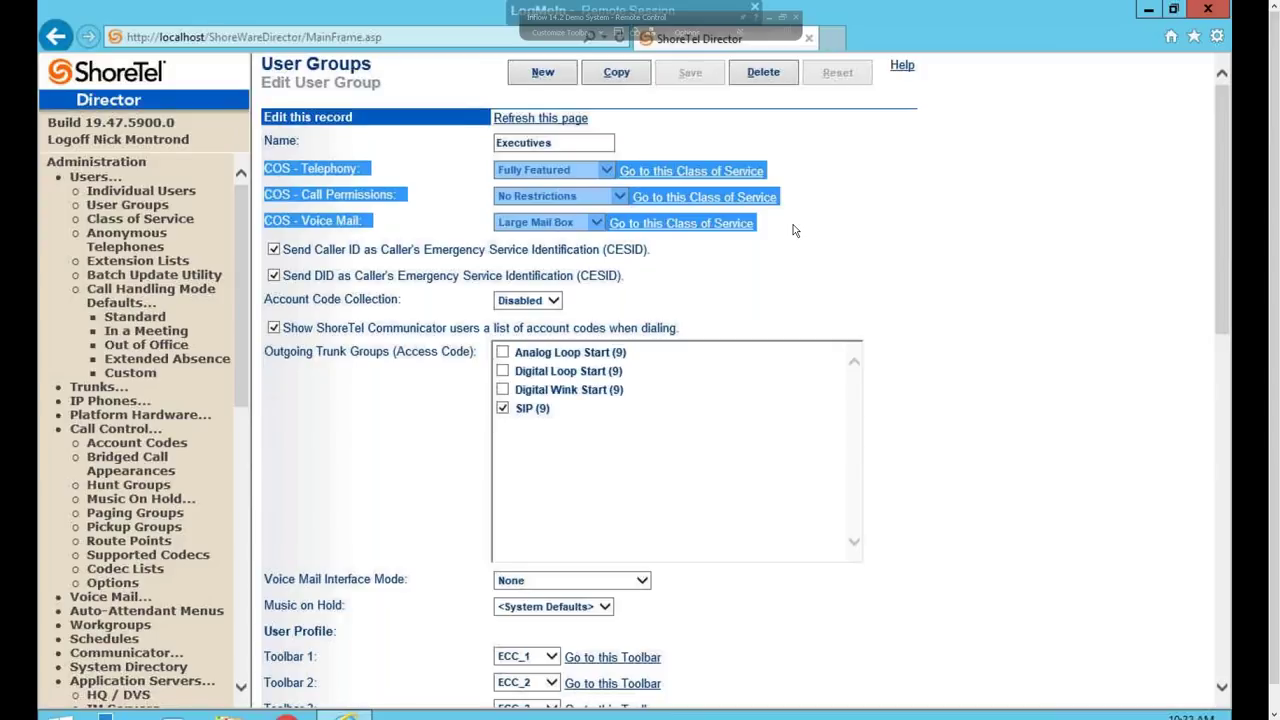
click(793, 231)
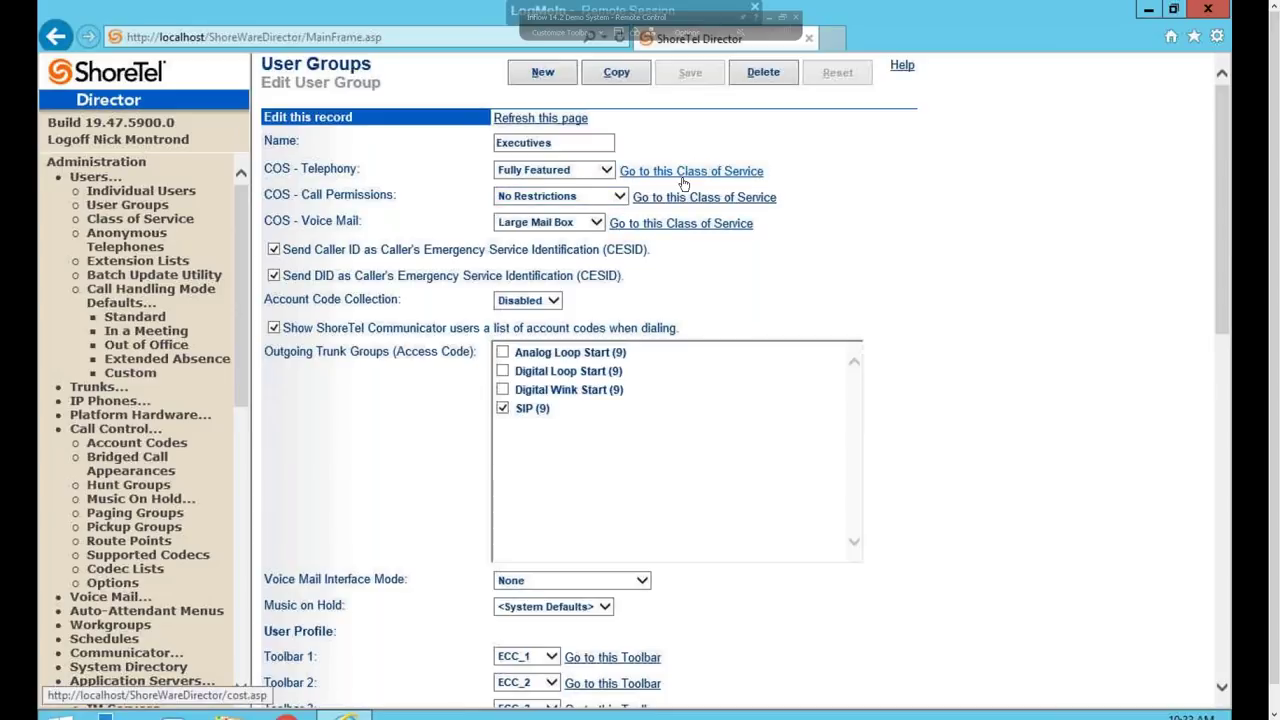
click(591, 168)
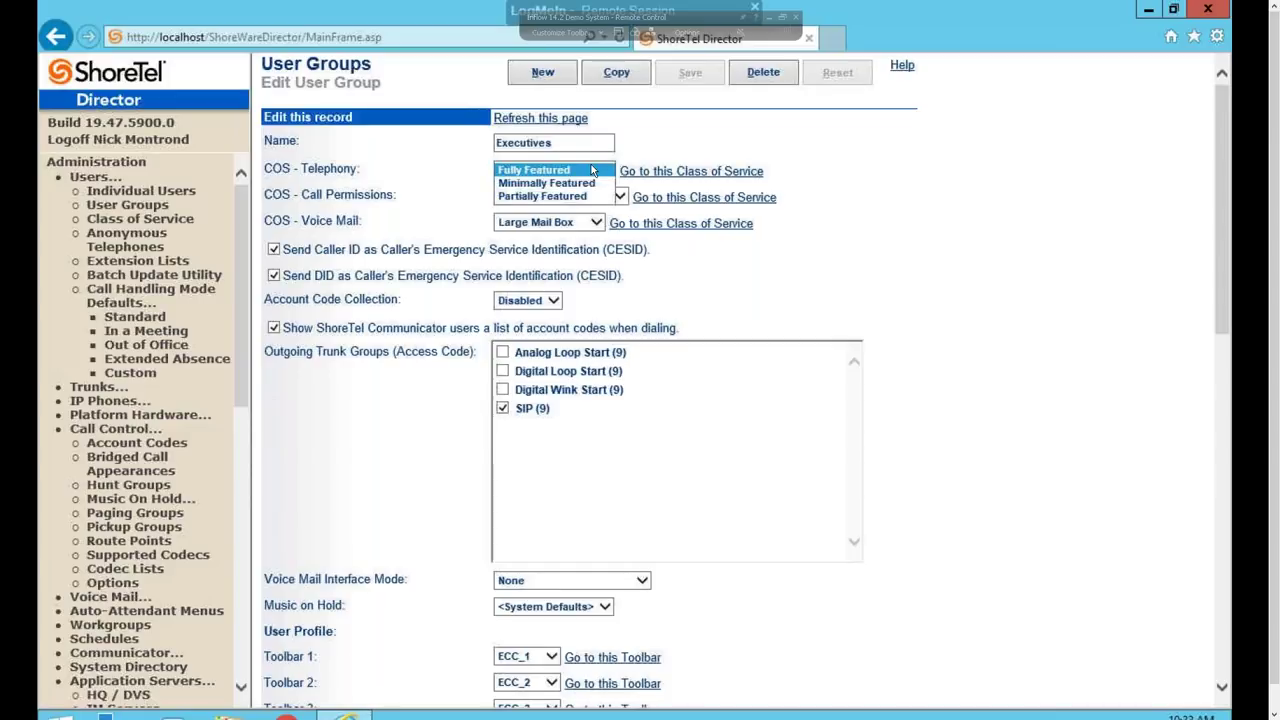
click(560, 170)
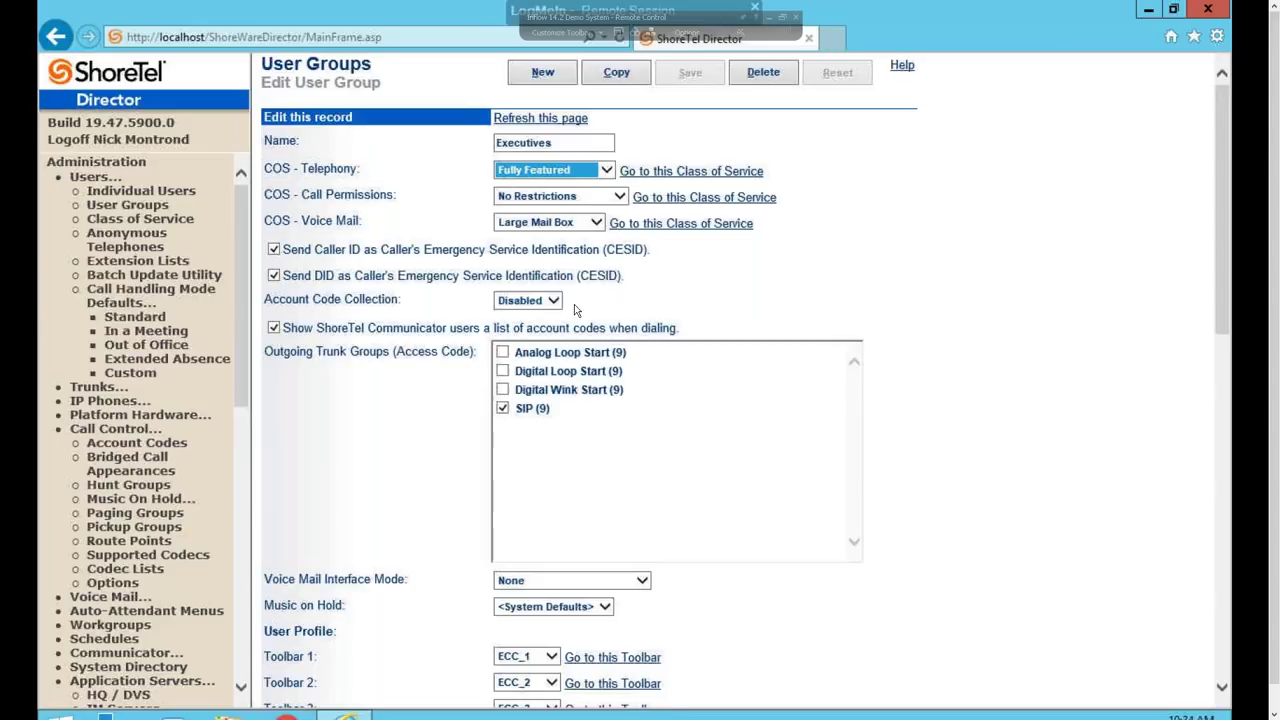
Step: Review the group's Account Code Collection choices and the option to show Communicator users a list of account codes when dialing
click(538, 299)
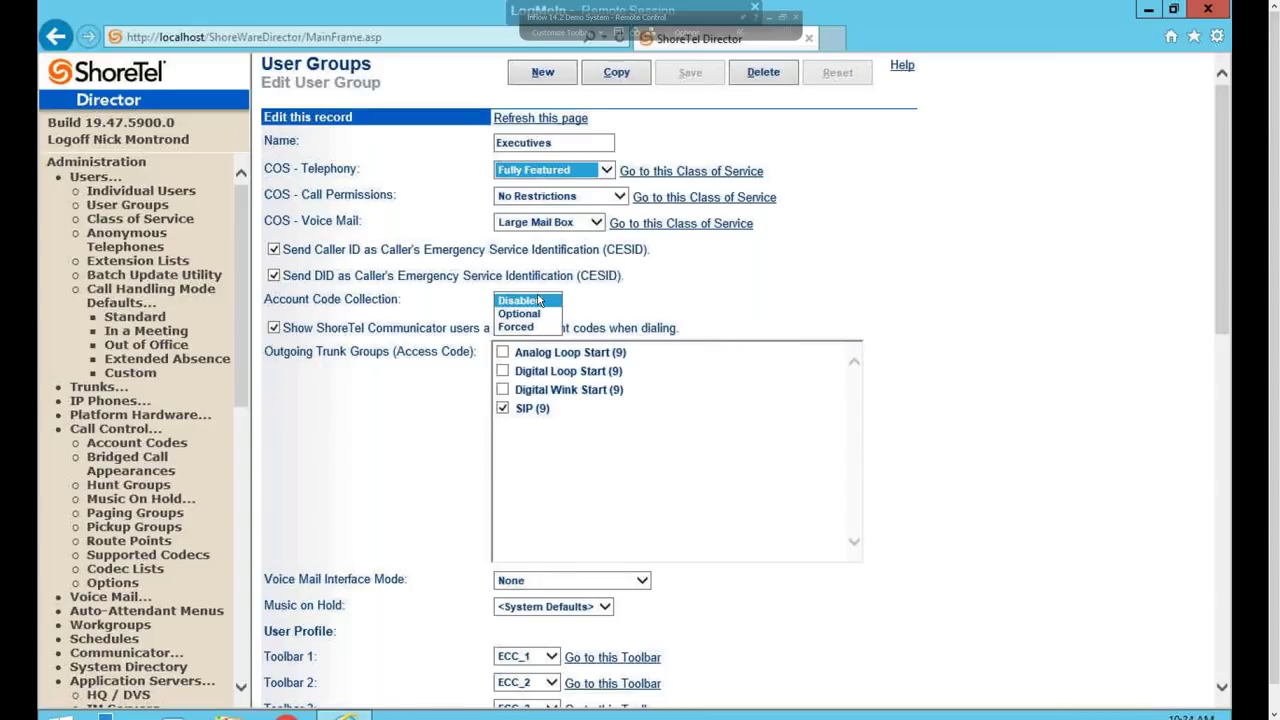
click(748, 268)
drag(680, 328, 283, 328)
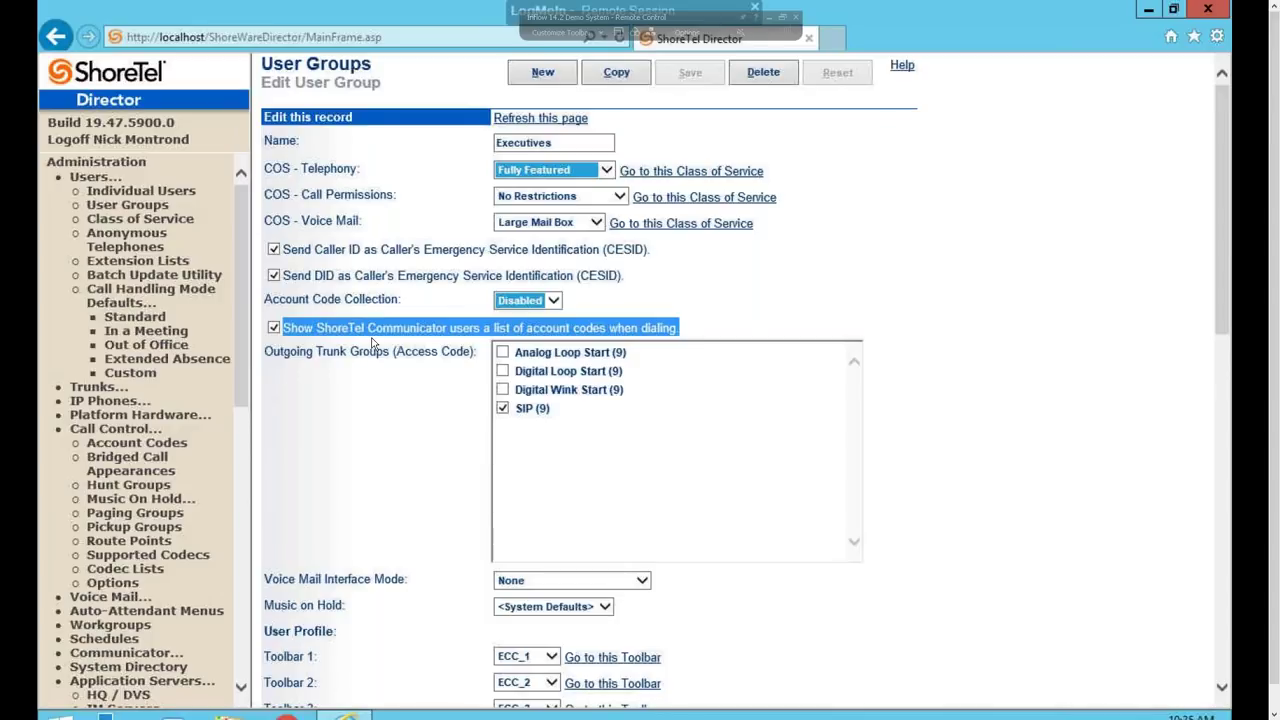
click(426, 451)
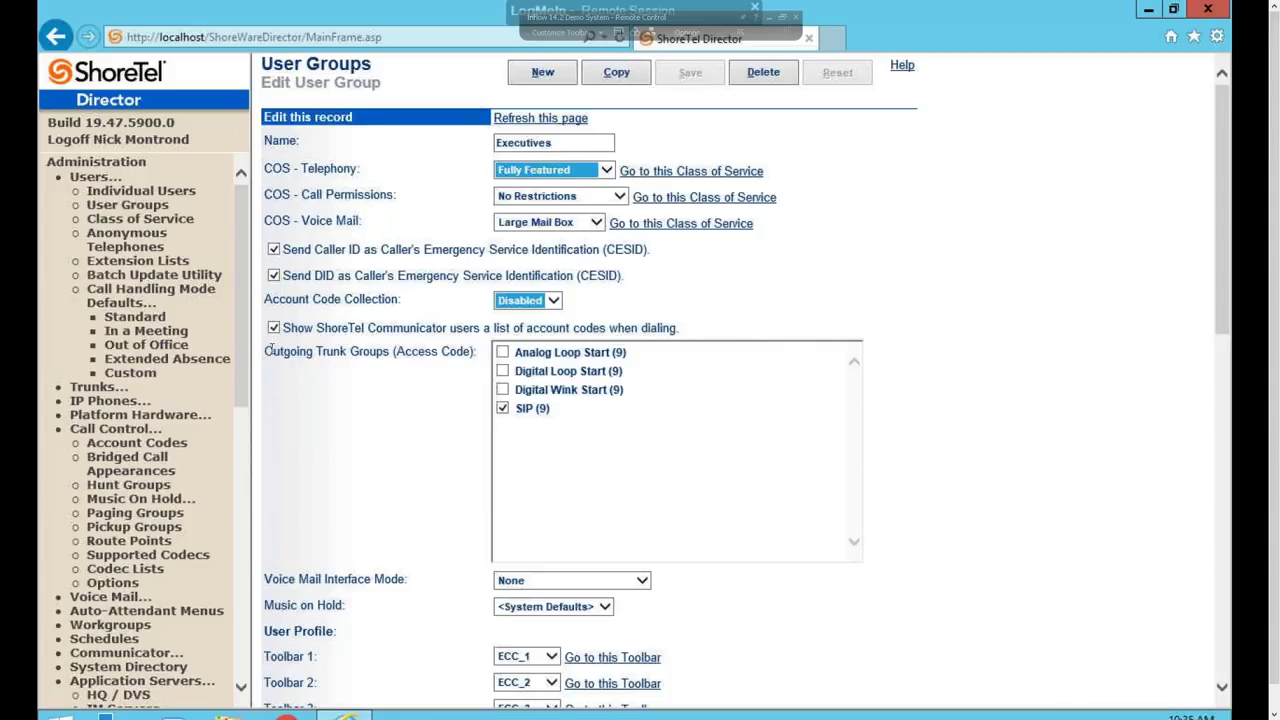
Step: Review the Outgoing Trunk Groups (Access Code) list of the Executives user group
drag(267, 351, 471, 355)
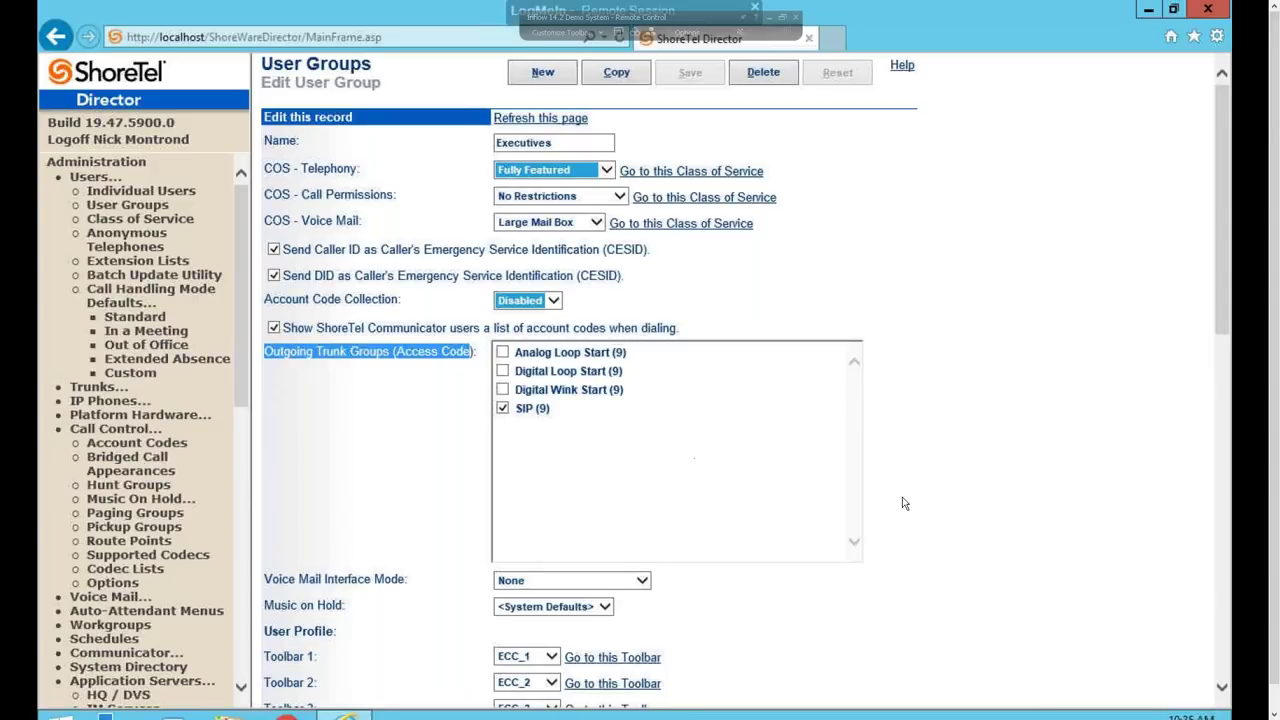
click(1041, 526)
Step: Review the available choices for the group's Voice Mail Interface Mode and Music on Hold
scroll(946, 496, down, 1)
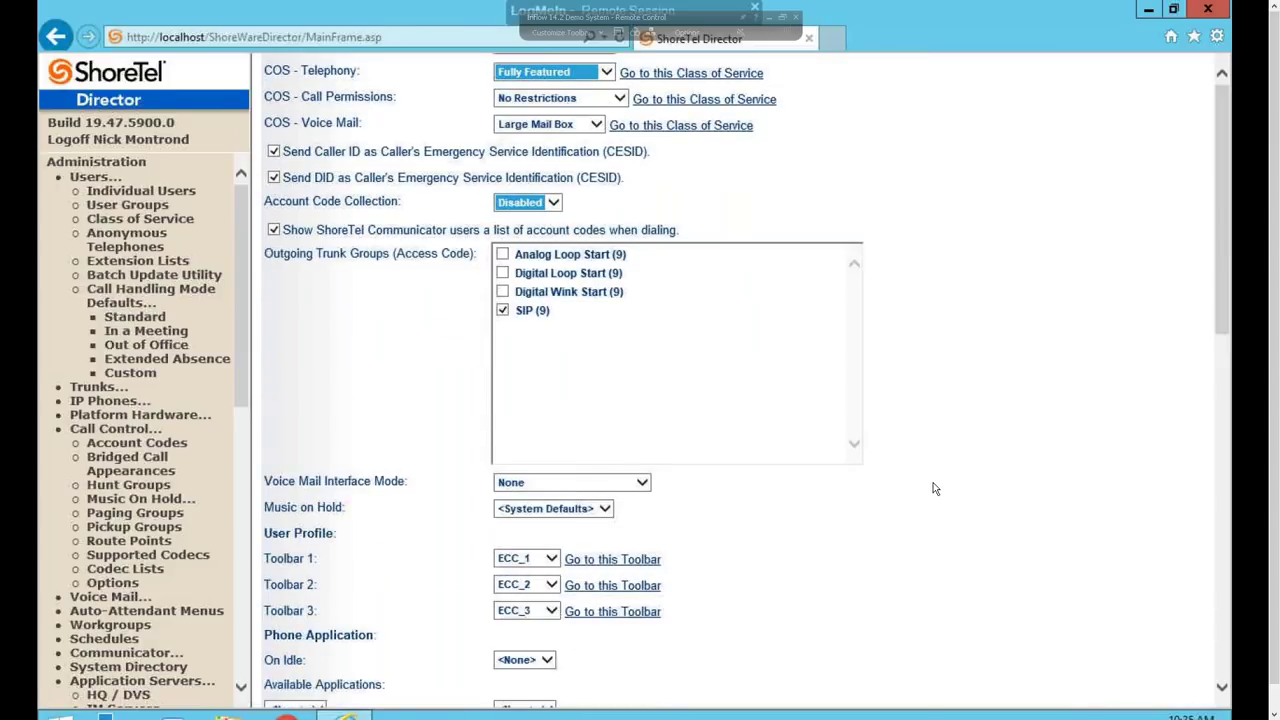
scroll(925, 480, down, 4)
scroll(910, 465, up, 1)
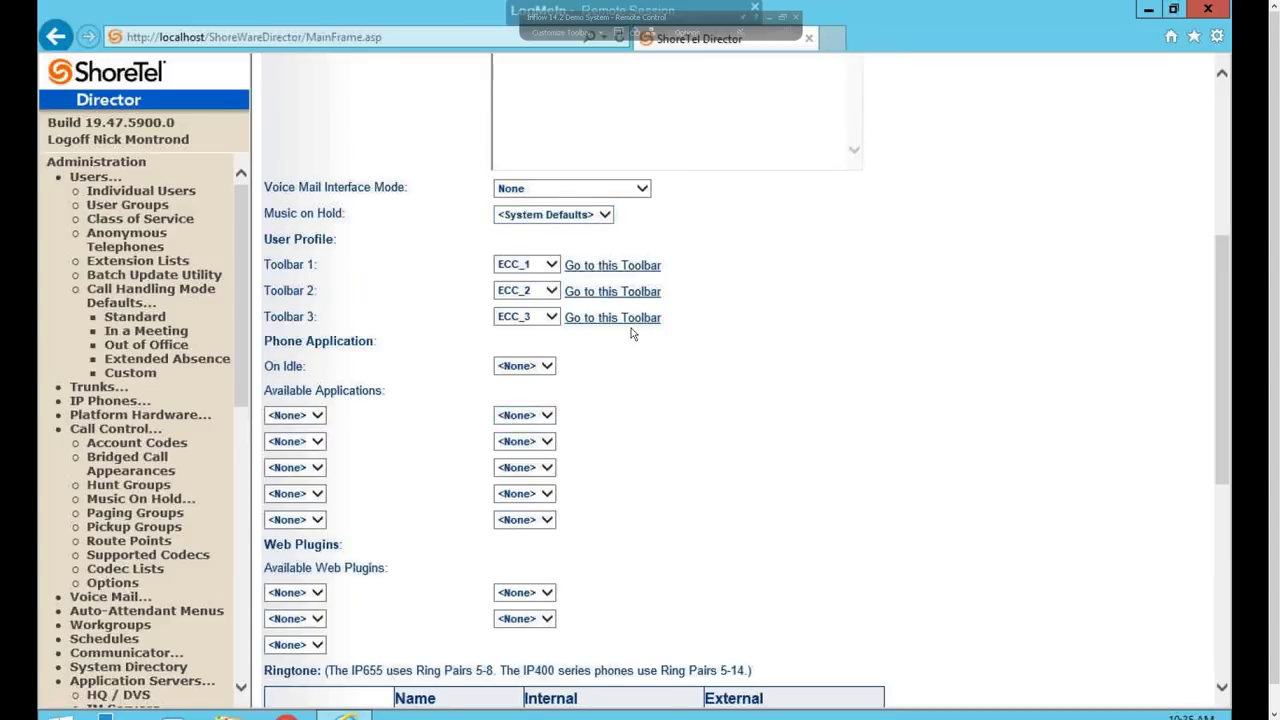
click(560, 187)
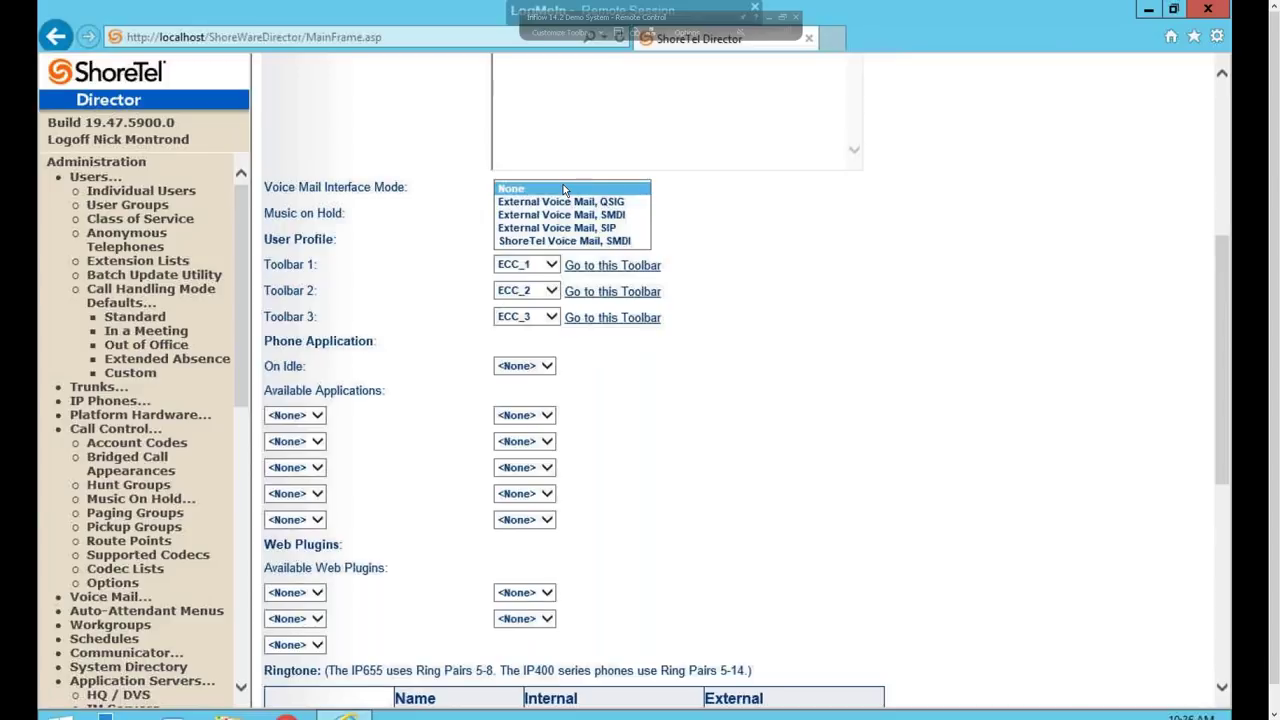
click(799, 201)
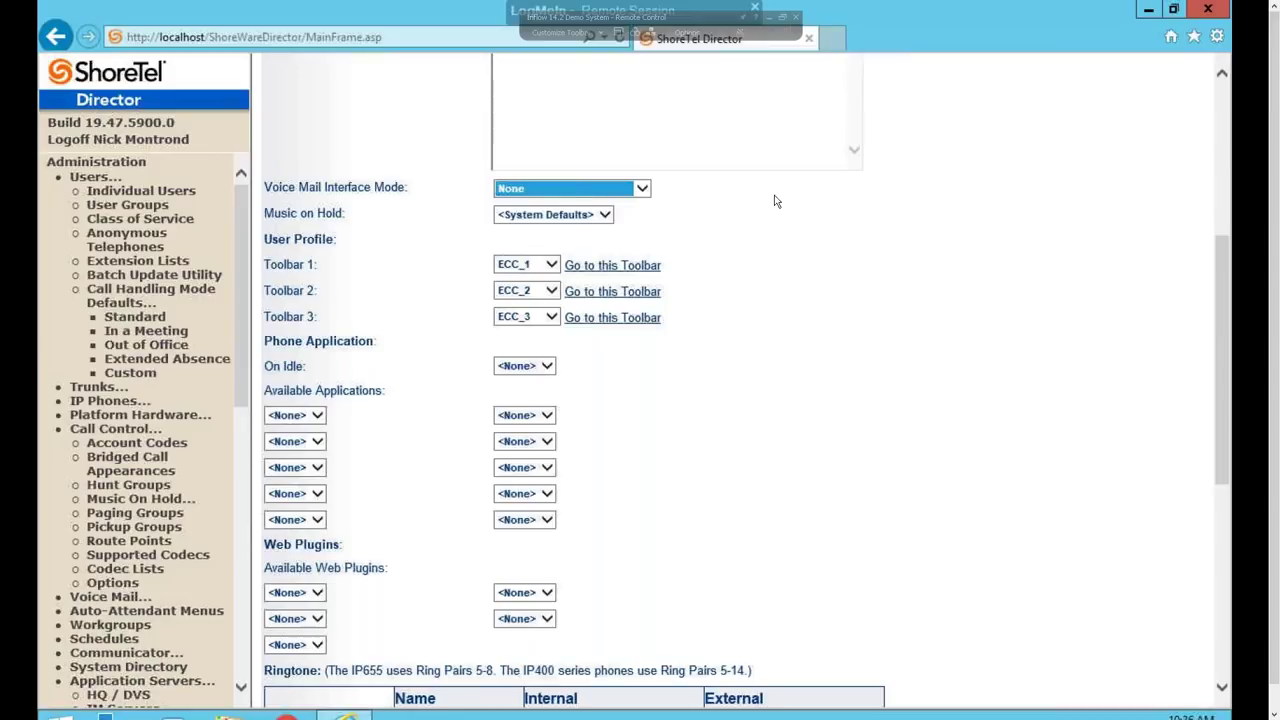
click(660, 190)
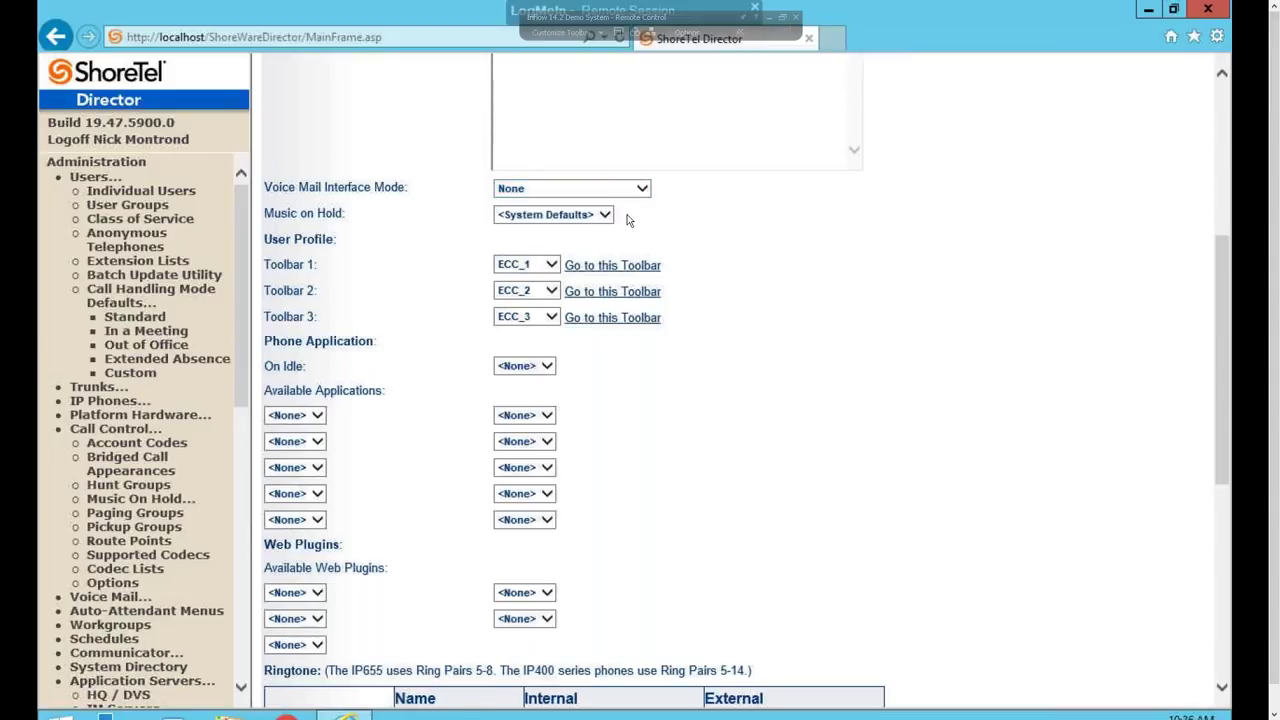
click(596, 220)
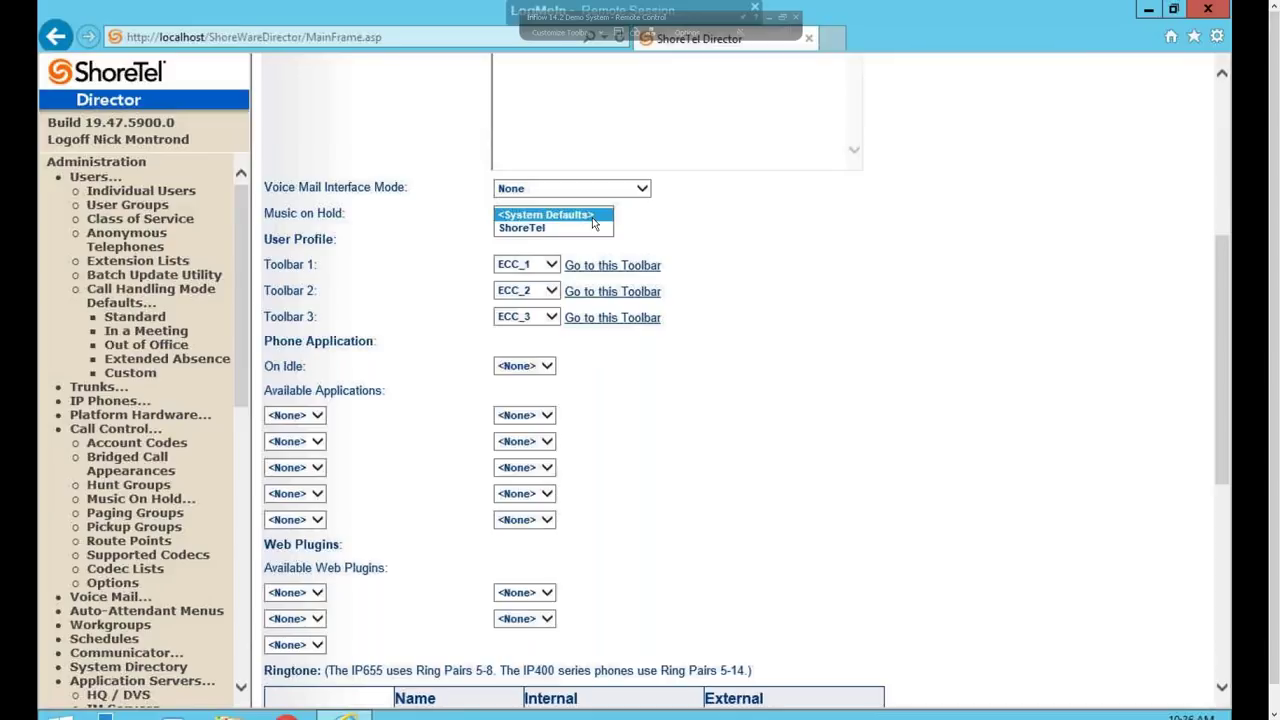
click(594, 218)
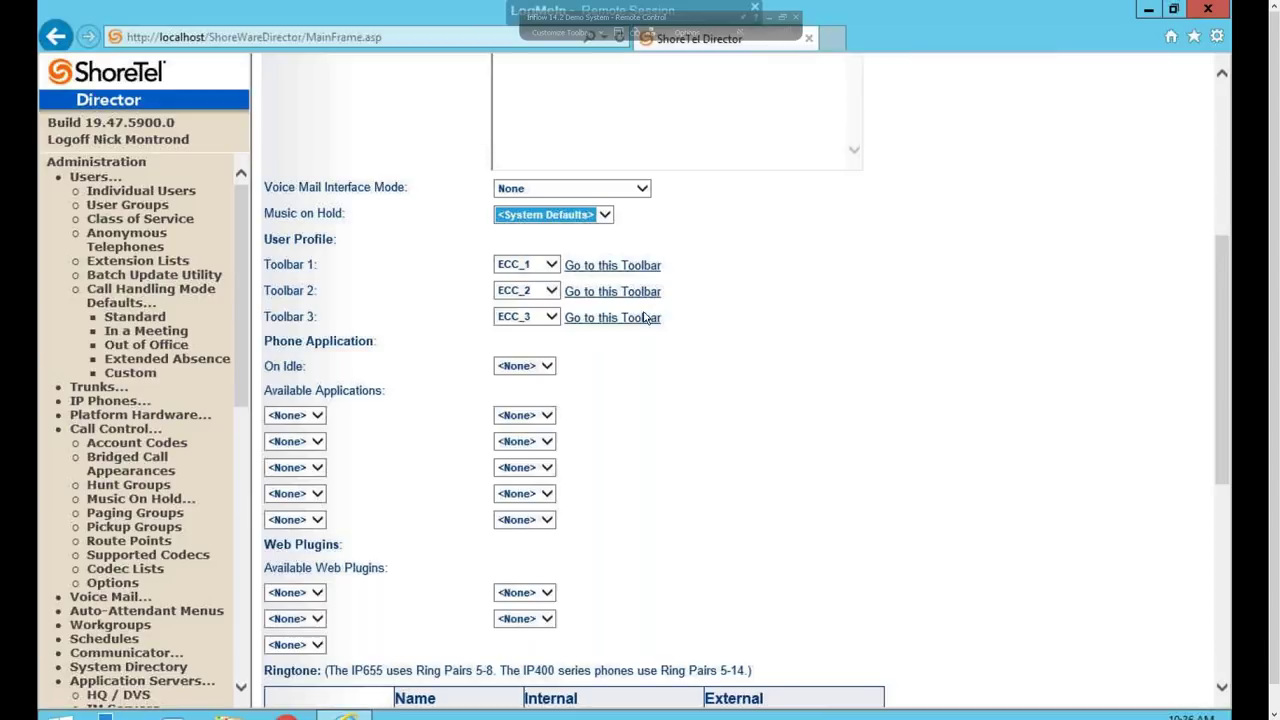
Step: Review the group's Phone Application choices, including On Idle and Available Applications, and its Available Web Plugins
click(544, 365)
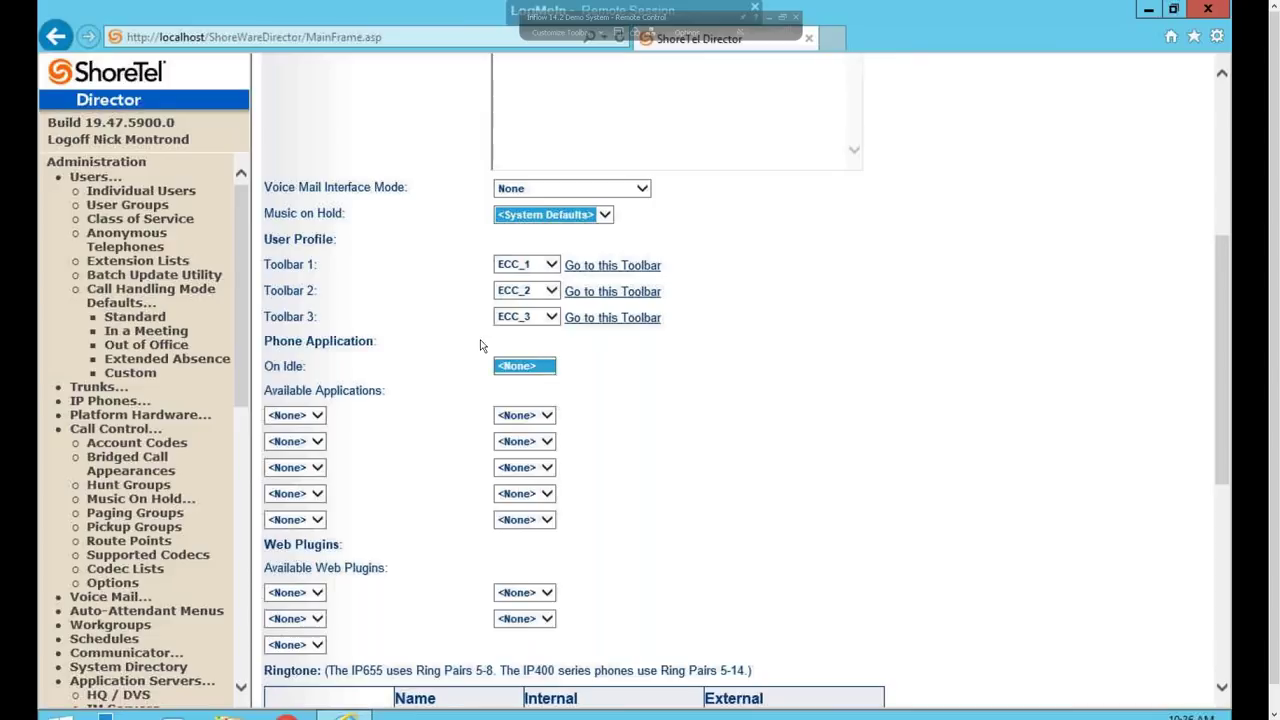
drag(265, 341, 548, 524)
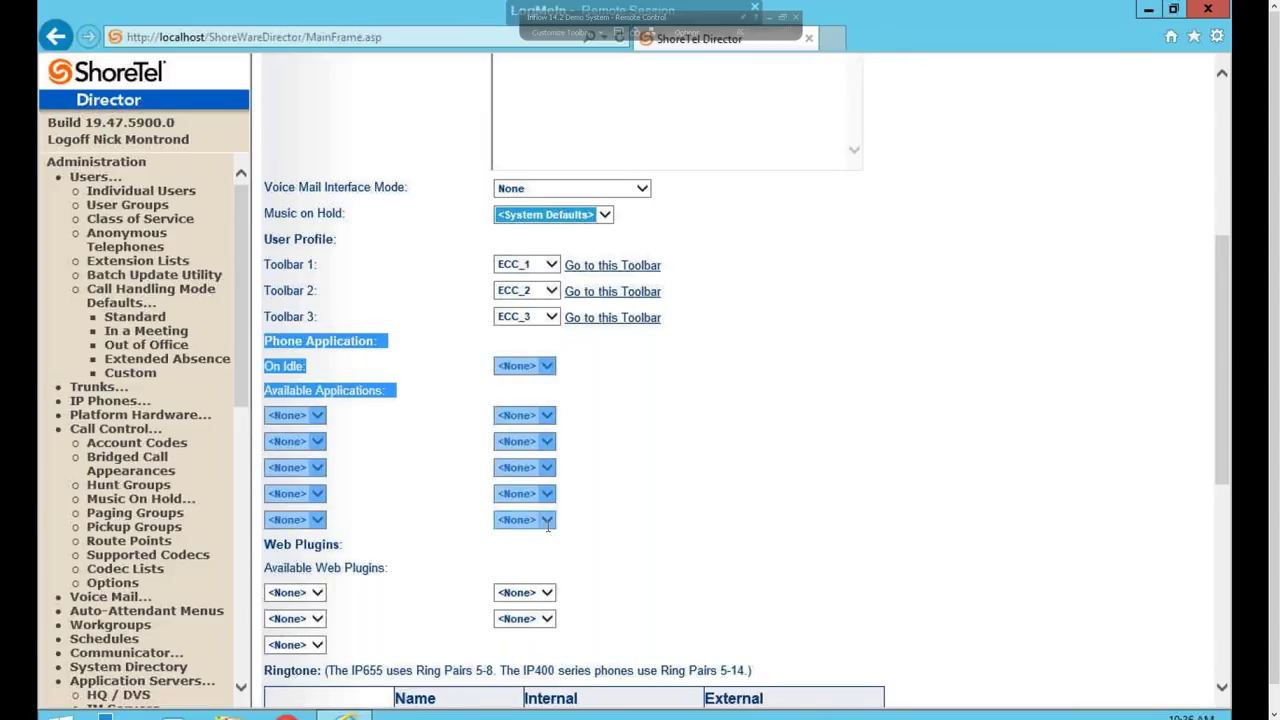
click(337, 423)
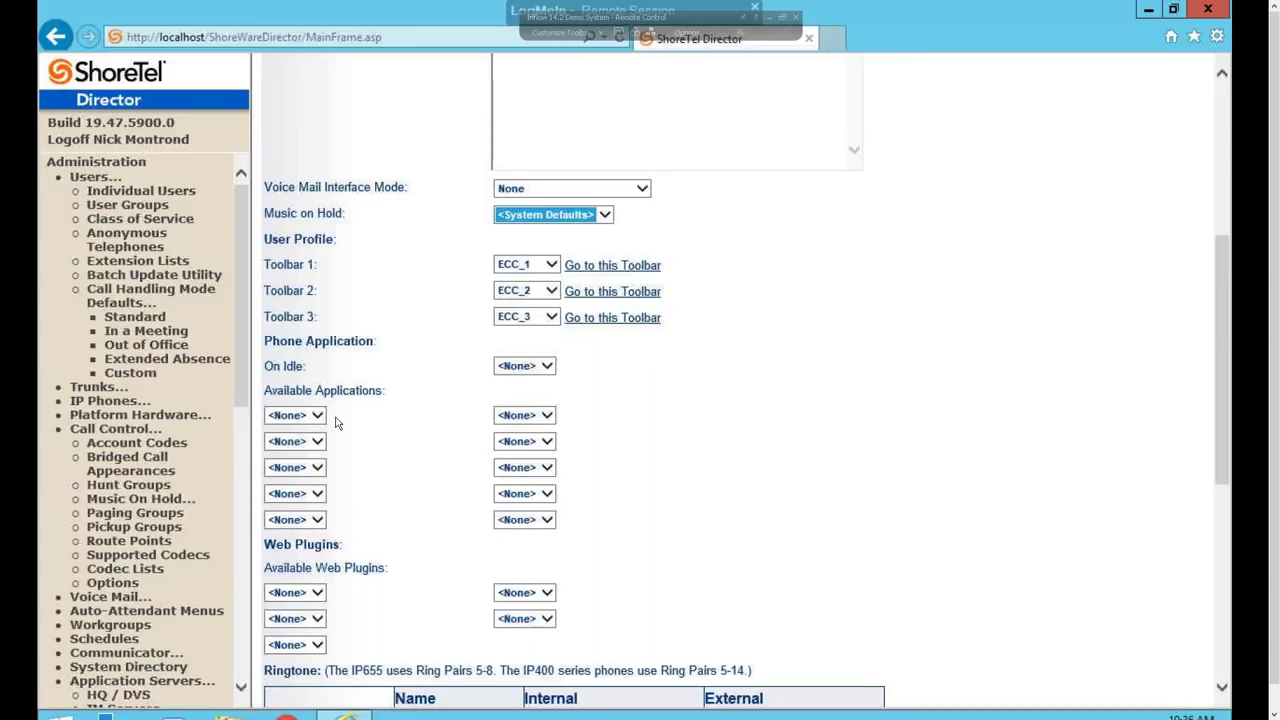
click(325, 418)
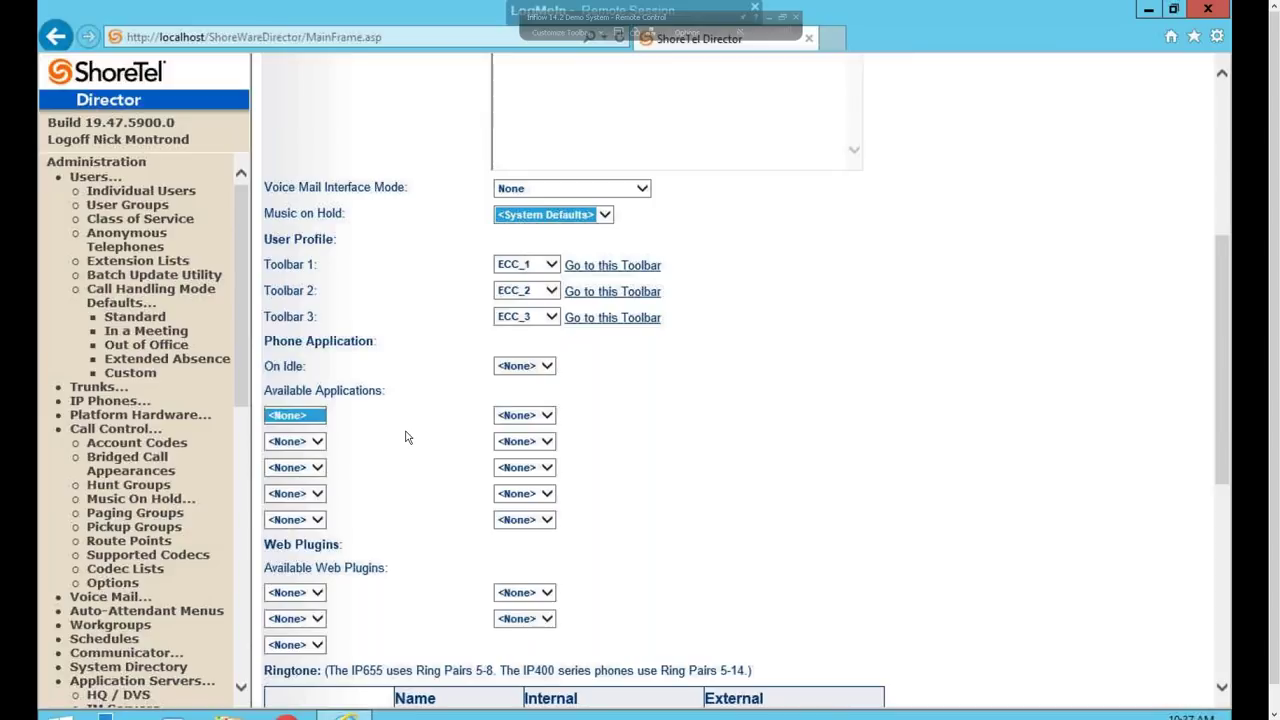
click(312, 591)
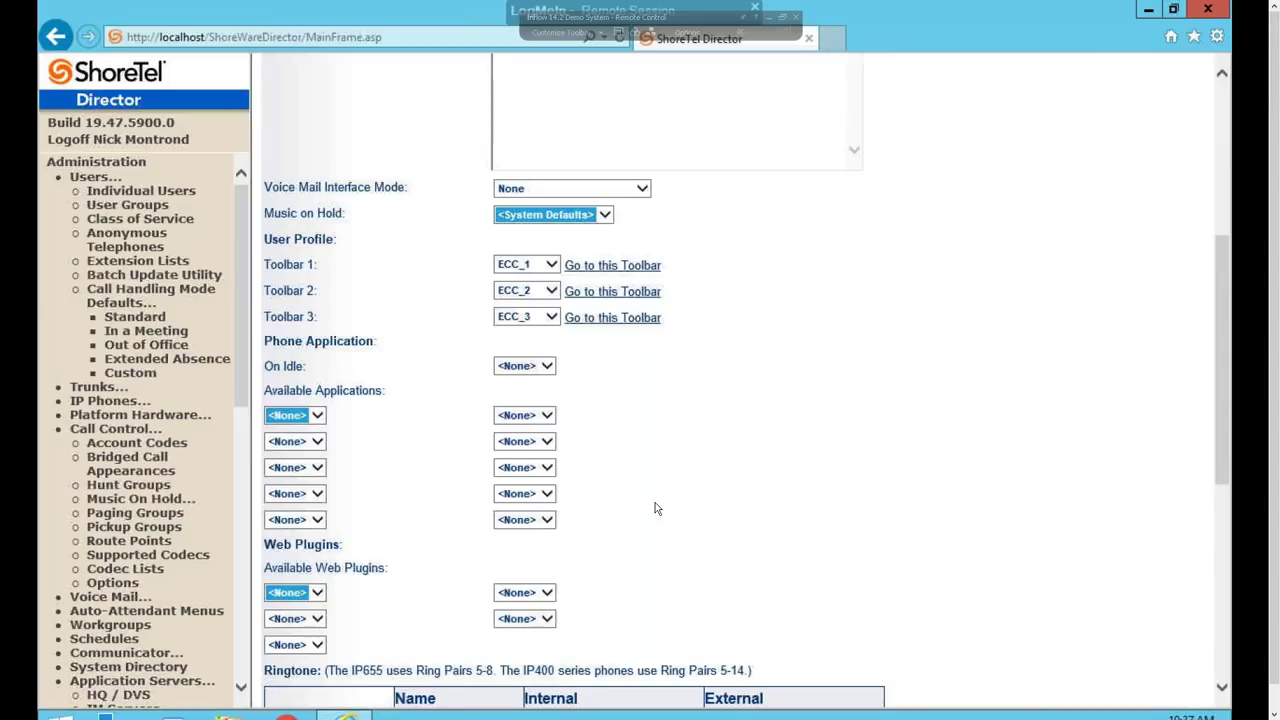
Step: Review the group's Ringtone pairs and Wallpaper settings, and return to the start of the Executives record
scroll(656, 509, down, 1)
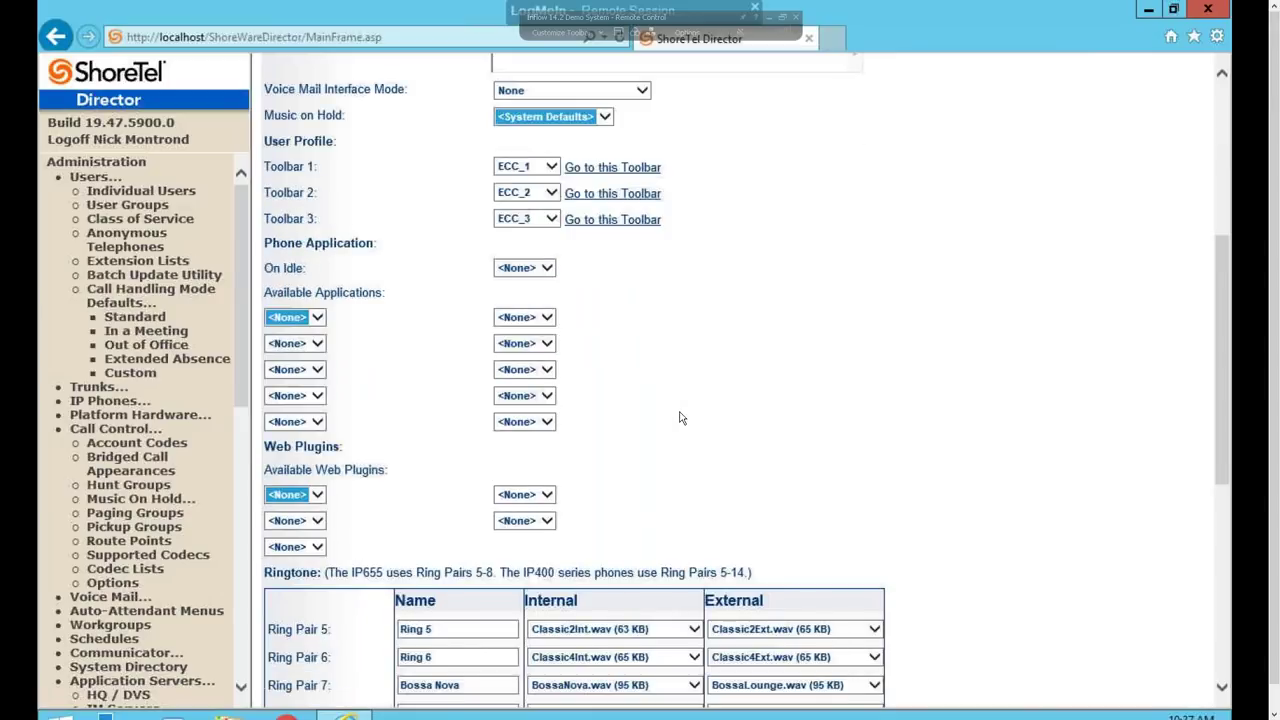
scroll(679, 417, down, 4)
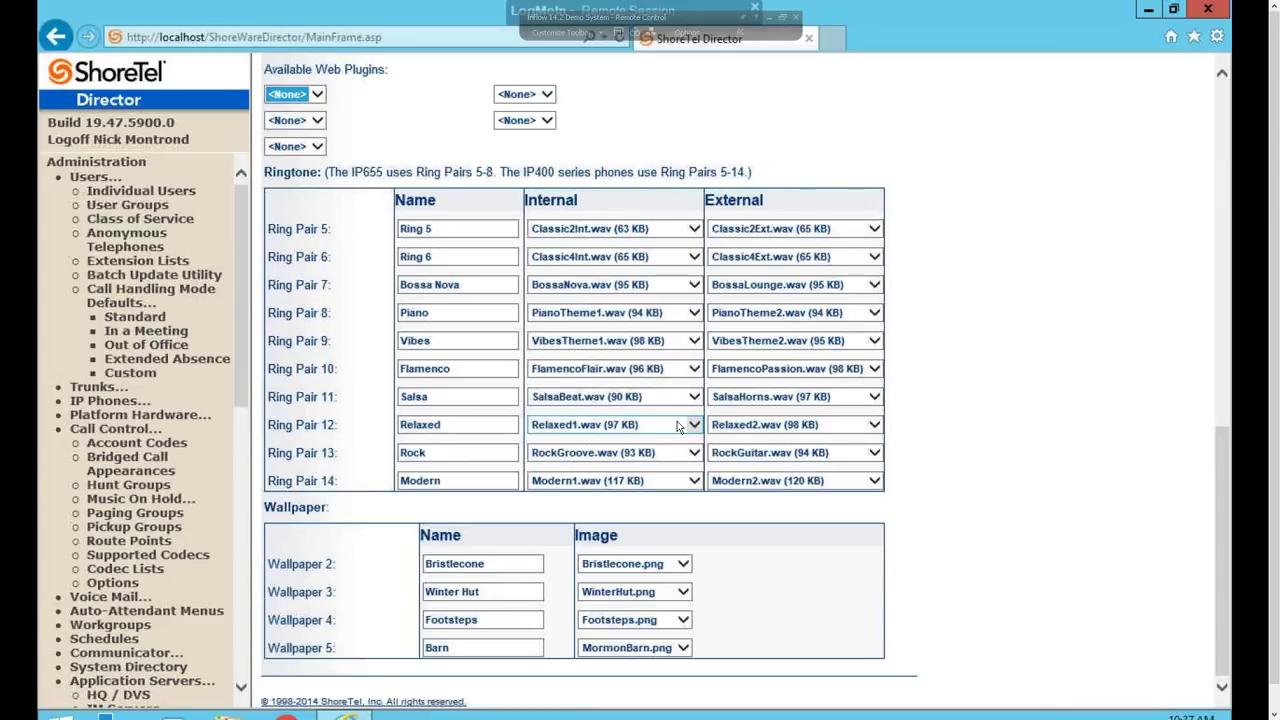
drag(1219, 472, 1221, 42)
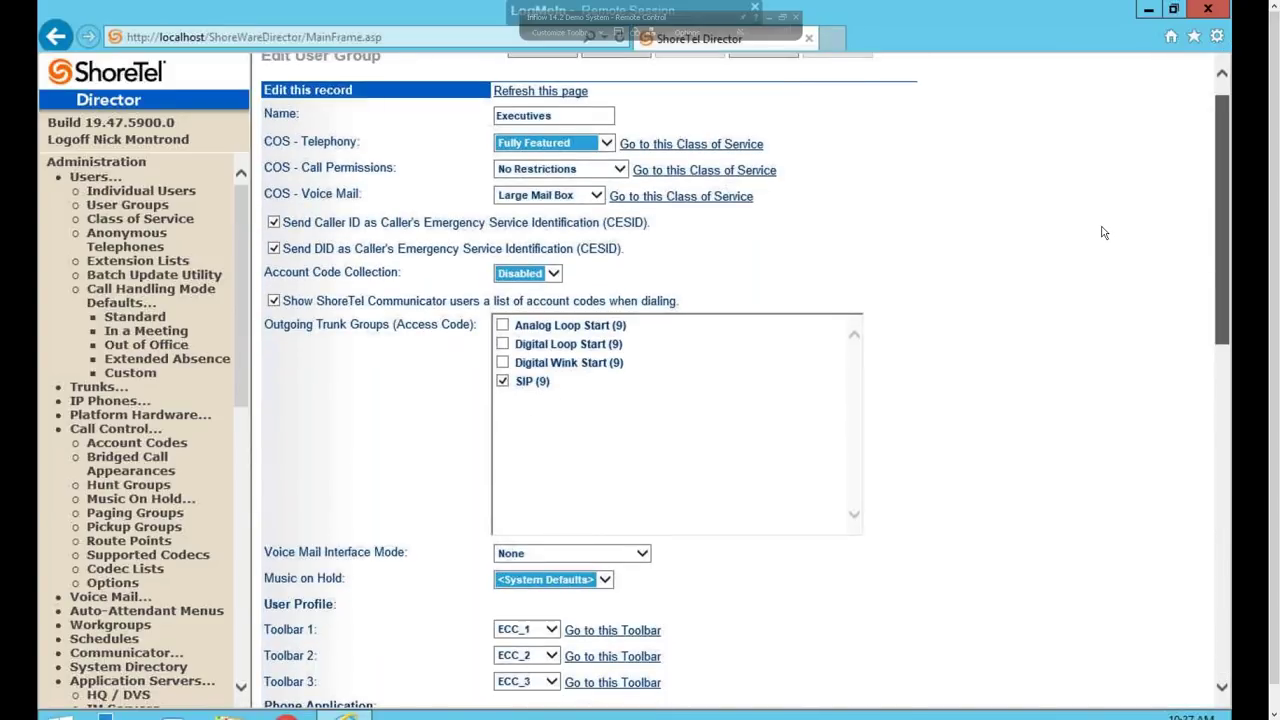
scroll(1104, 232, down, 2)
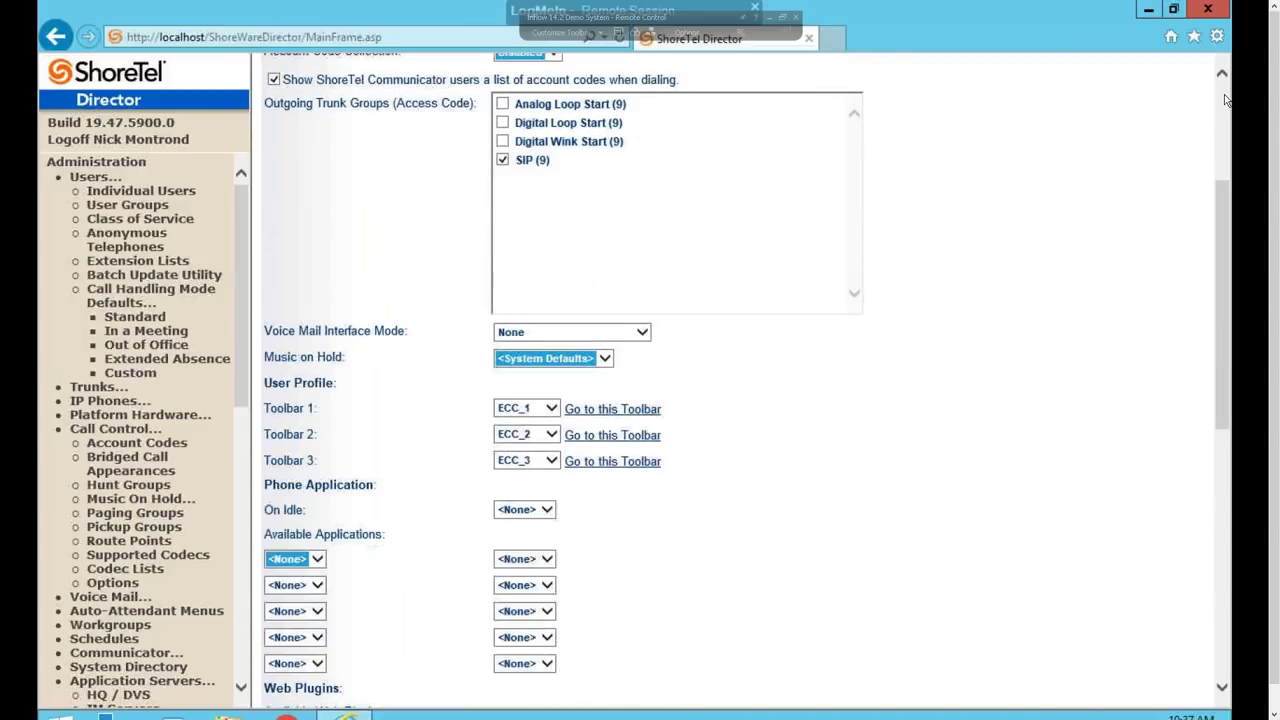
scroll(1100, 200, up, 3)
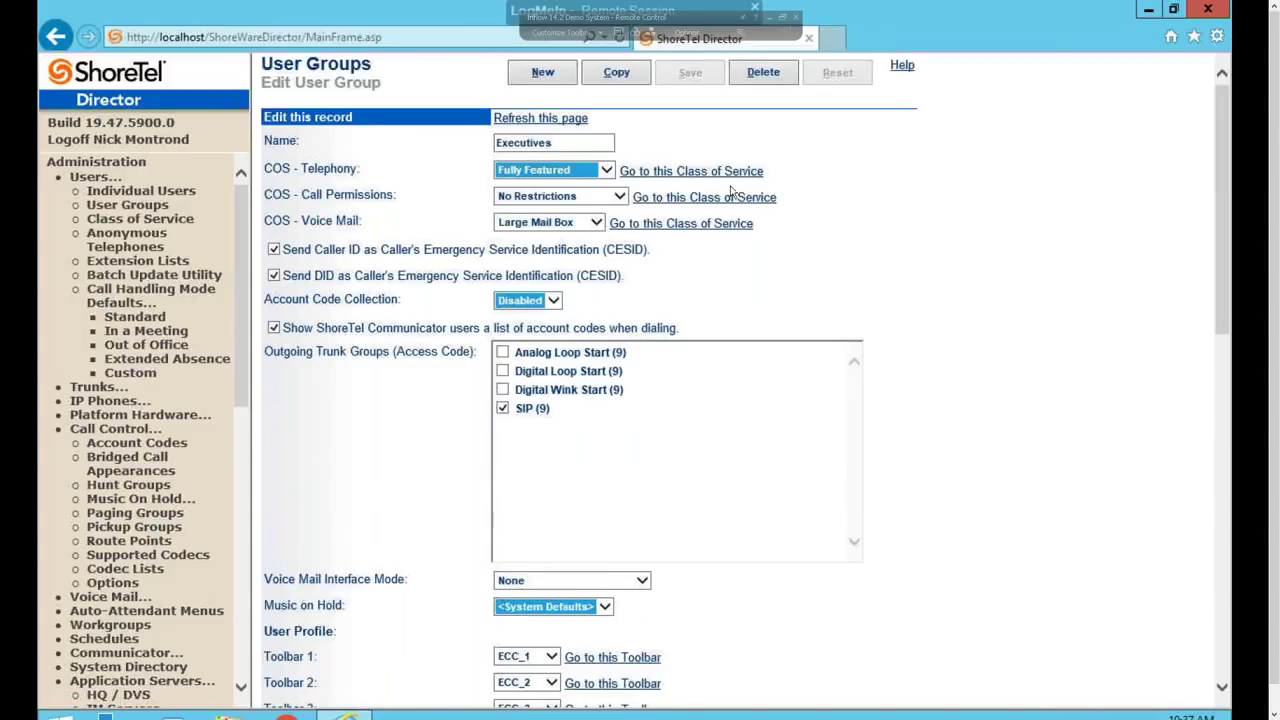
Step: Open the group's telephony class of service and review Max. Parties in Make Me Conference and the IM Presence Invitation Handling choices
key(Tab)
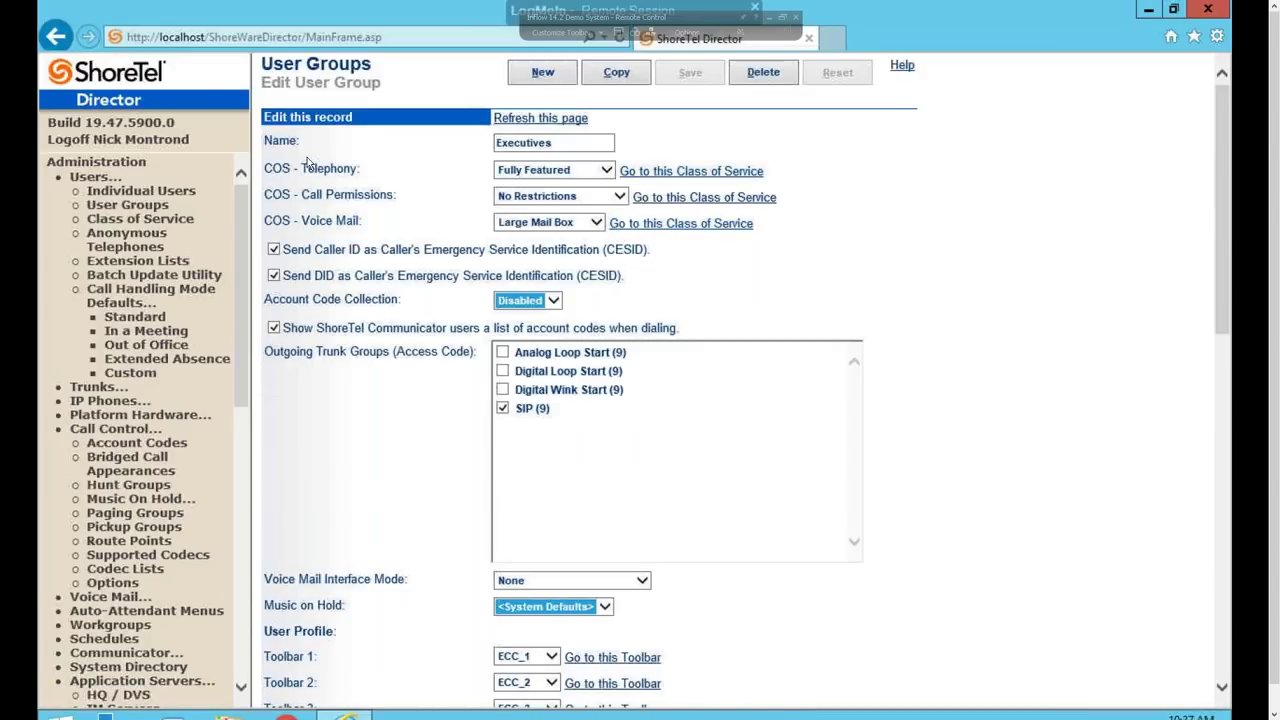
click(670, 173)
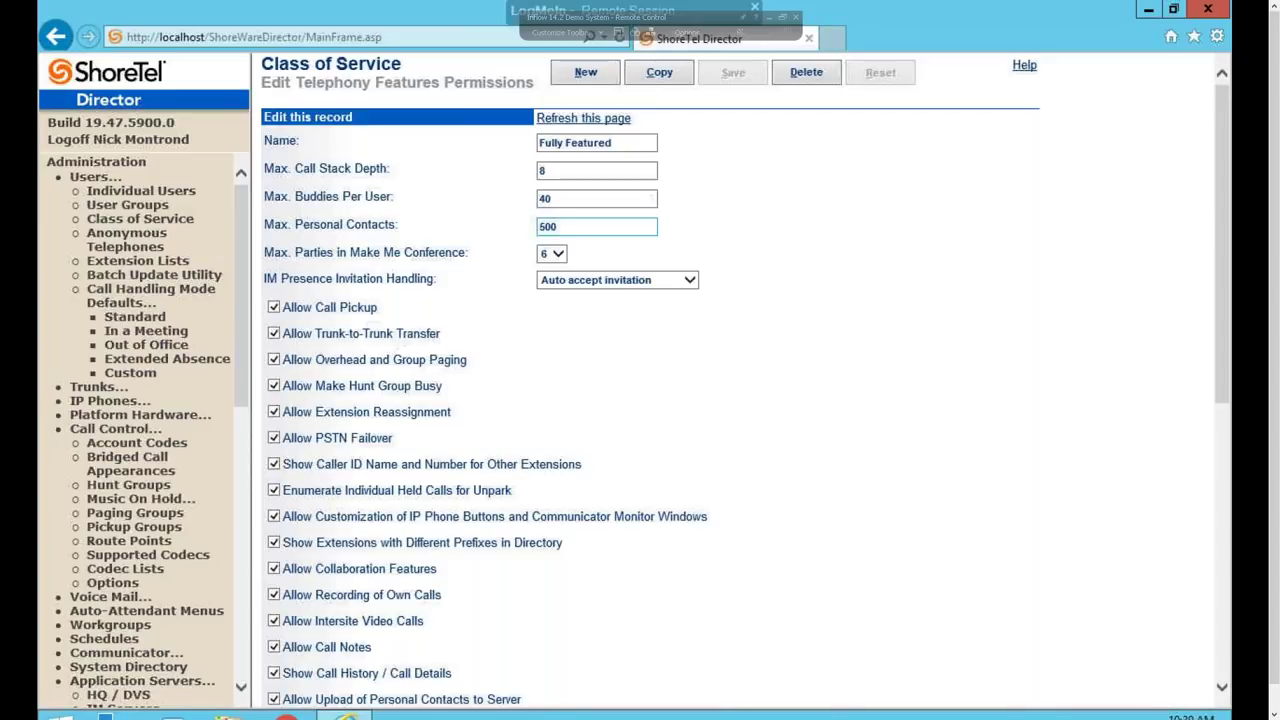
drag(478, 254, 263, 252)
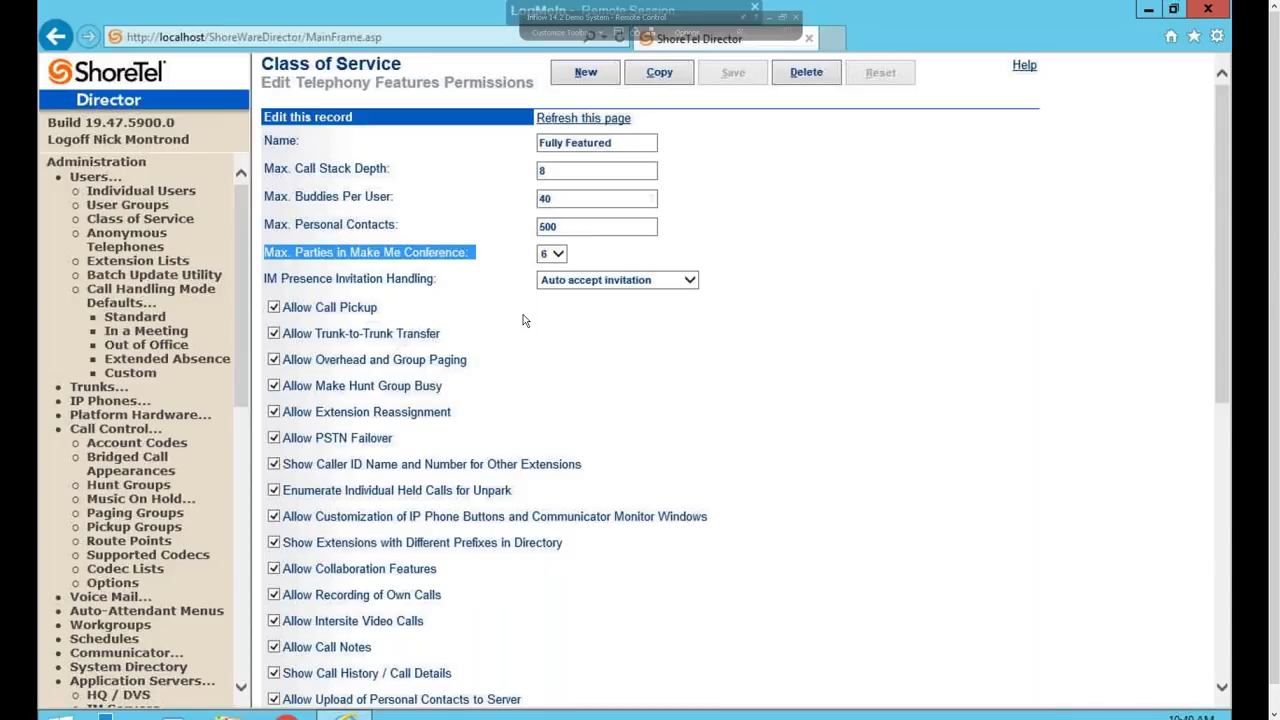
drag(447, 280, 265, 281)
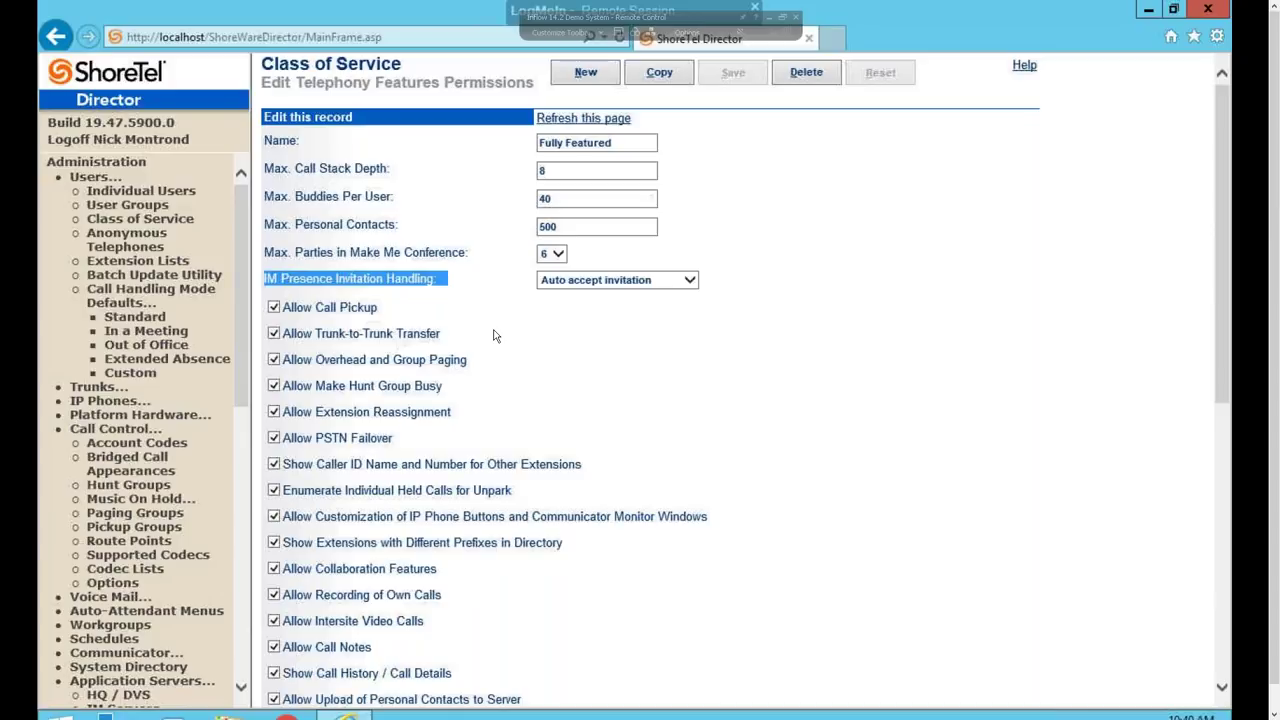
click(590, 284)
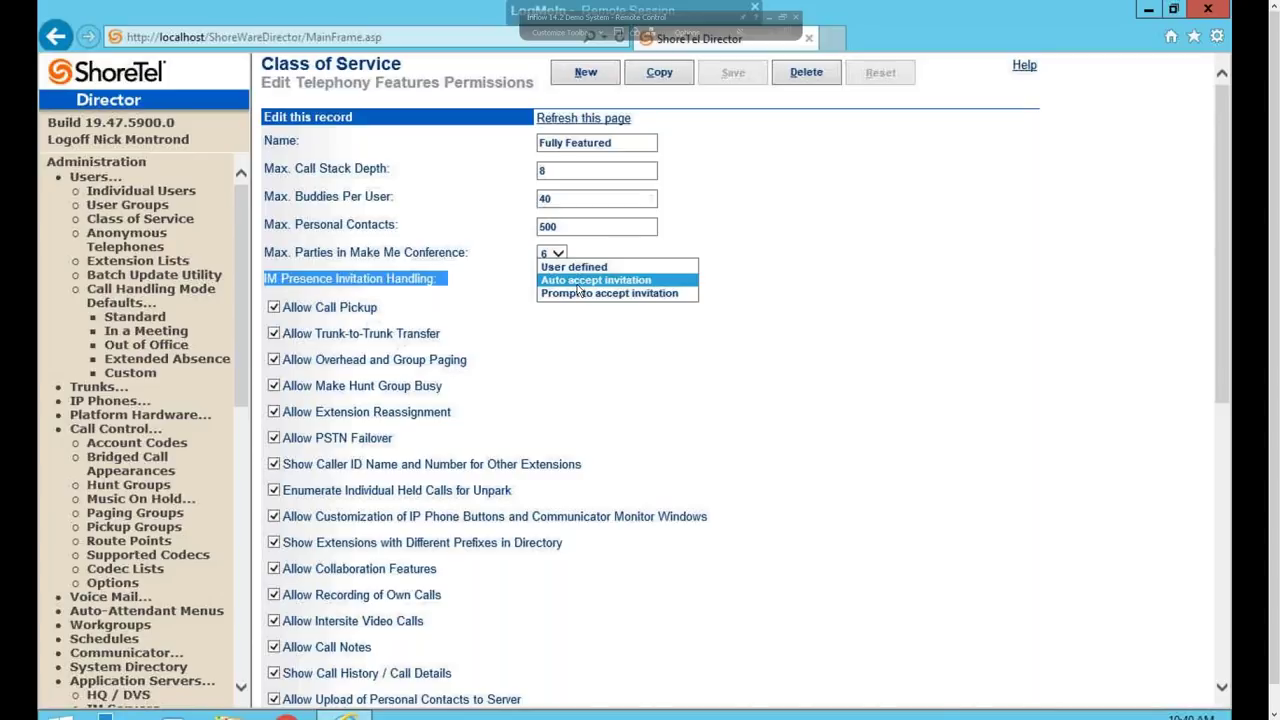
click(704, 384)
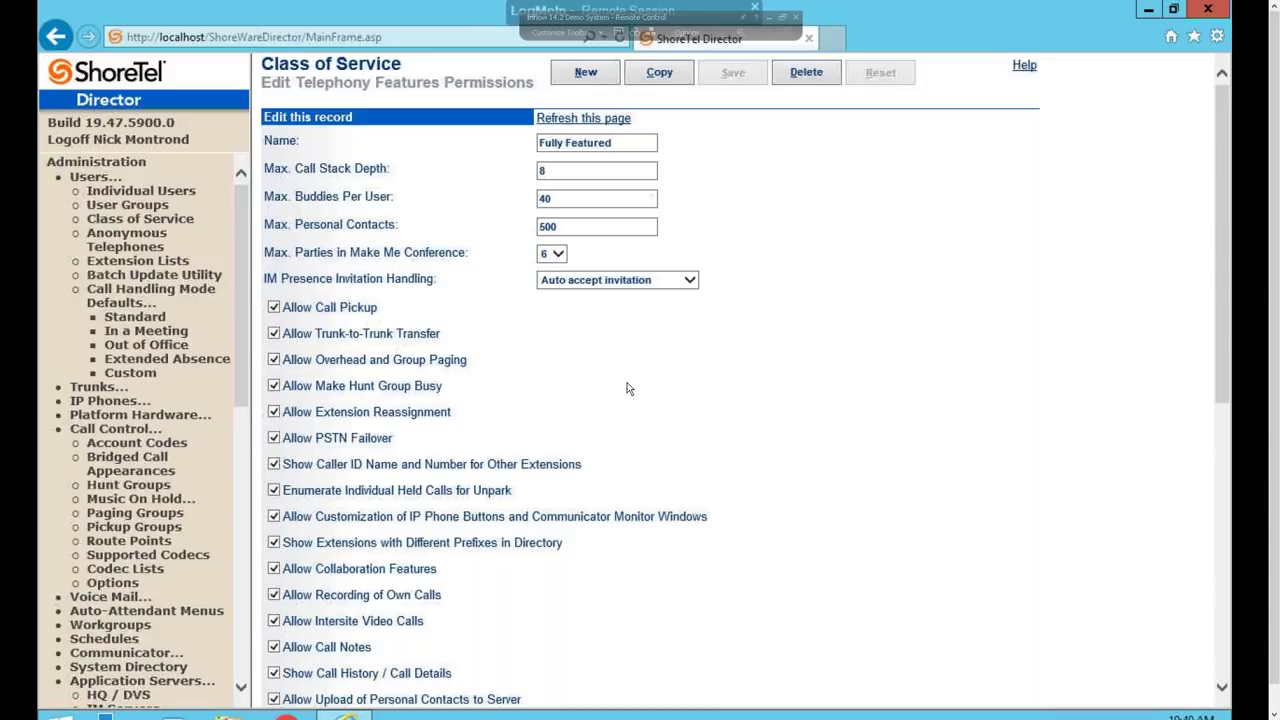
Step: Review the class of service's Allow Initiation option for Directed Intercom / Group Paging and its Allow Call Handling Changes setting
scroll(631, 390, down, 1)
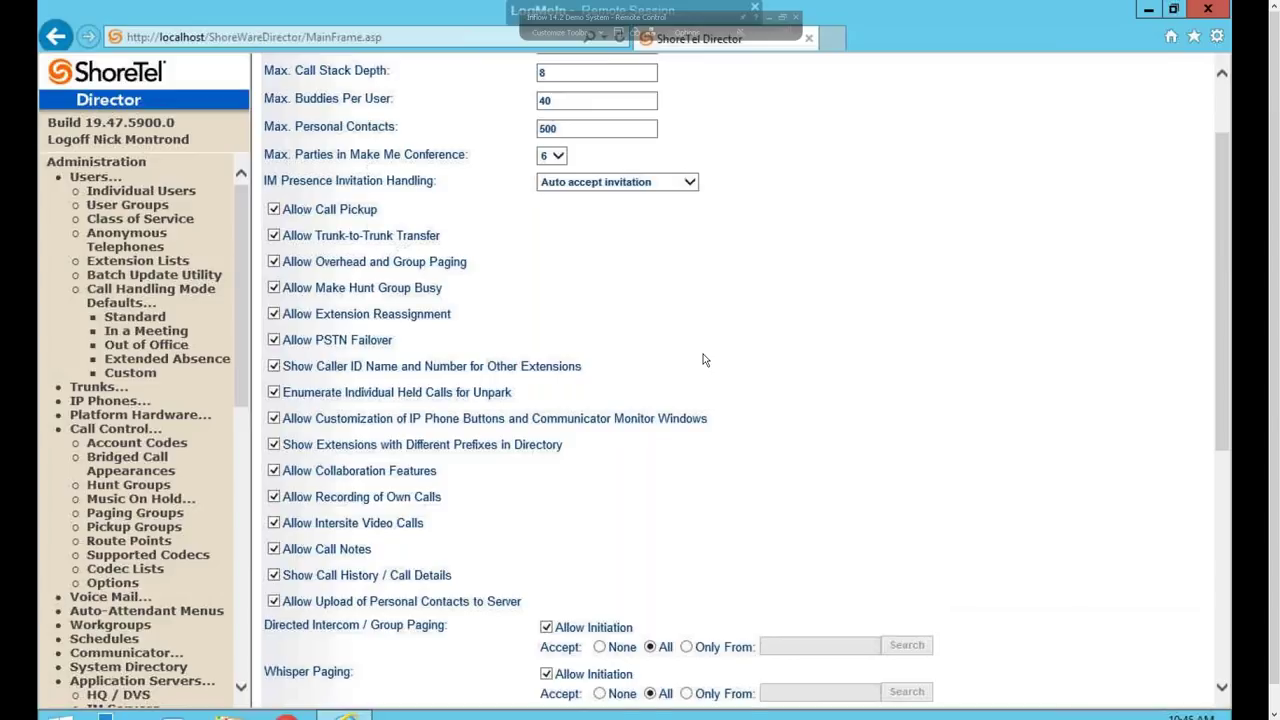
scroll(728, 352, down, 2)
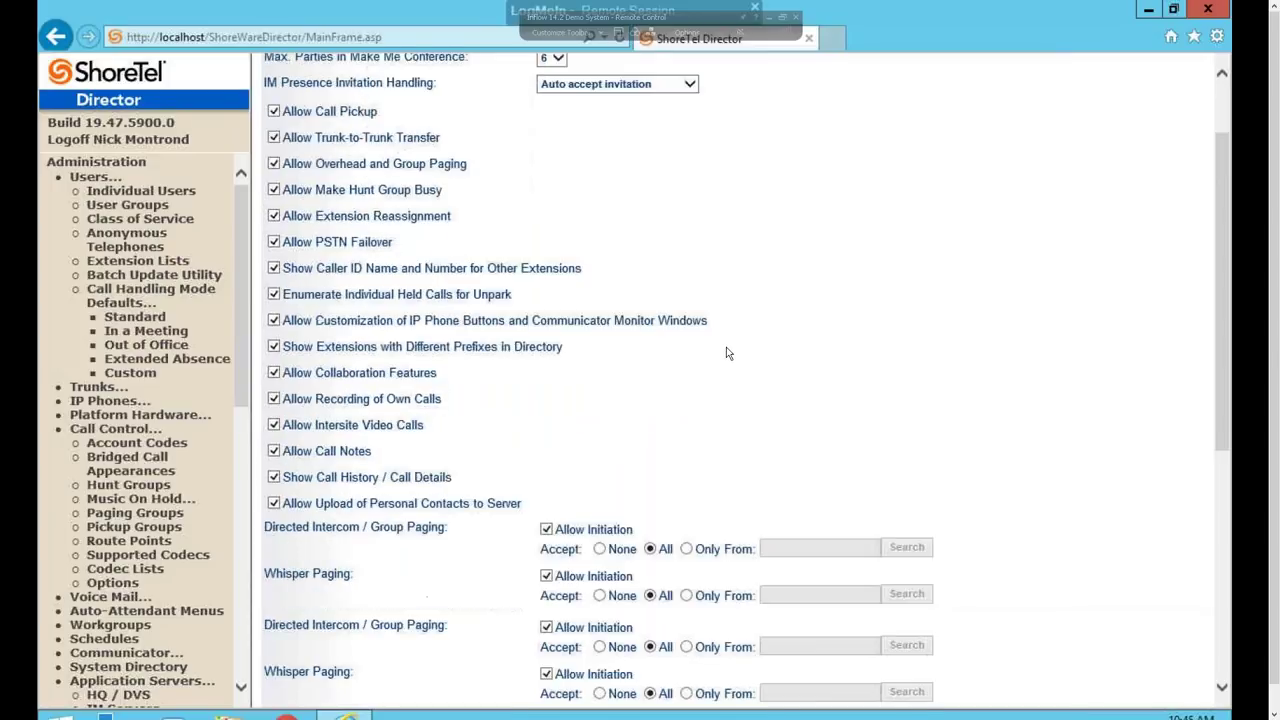
scroll(728, 352, down, 2)
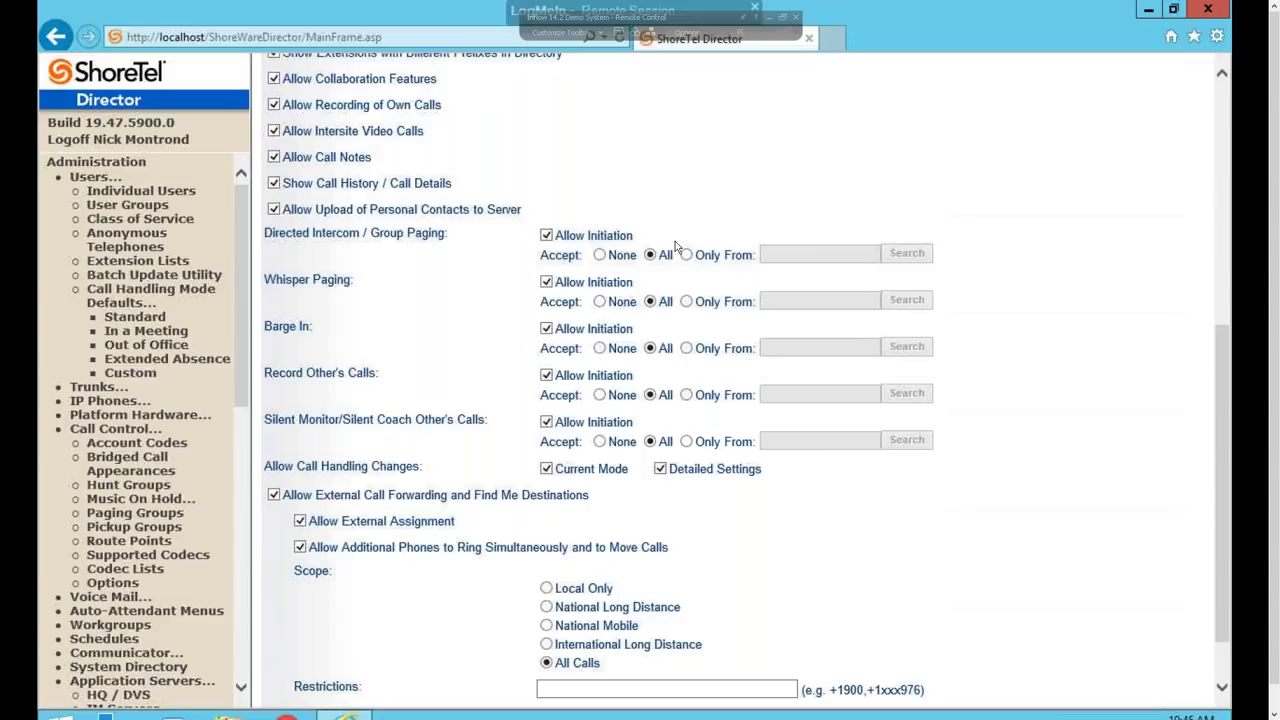
drag(637, 234, 555, 234)
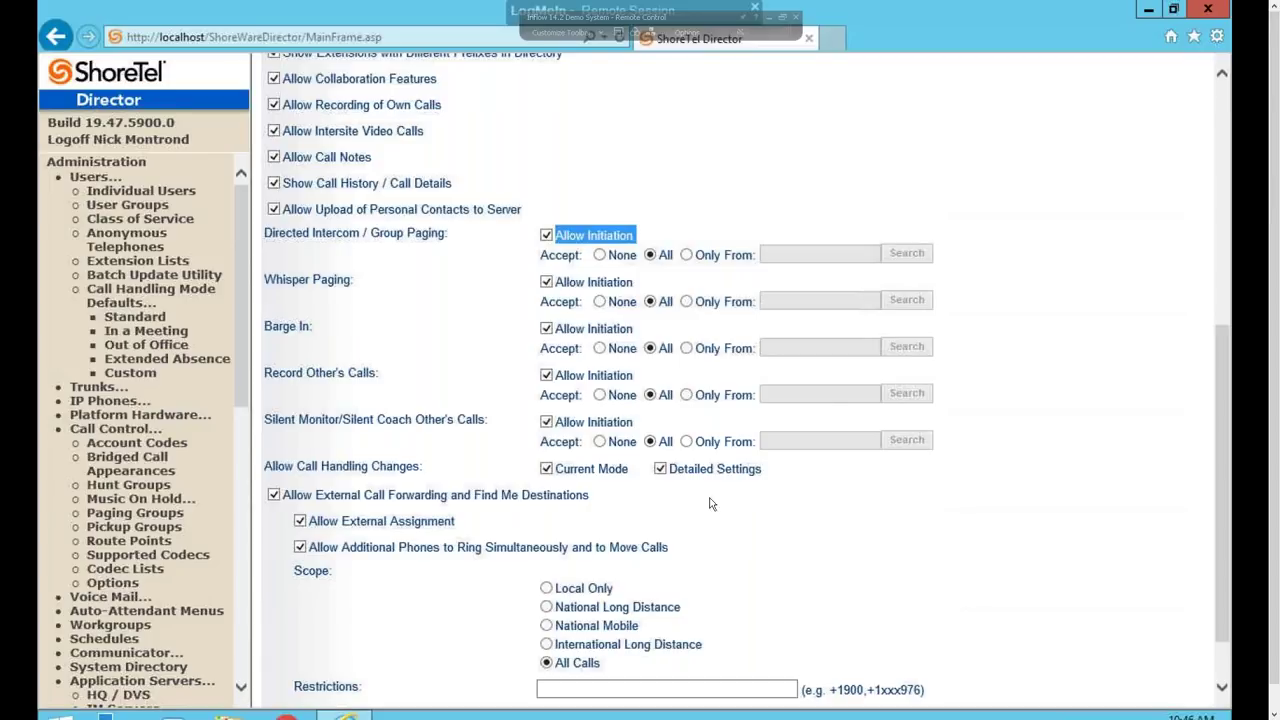
click(688, 522)
drag(420, 466, 264, 466)
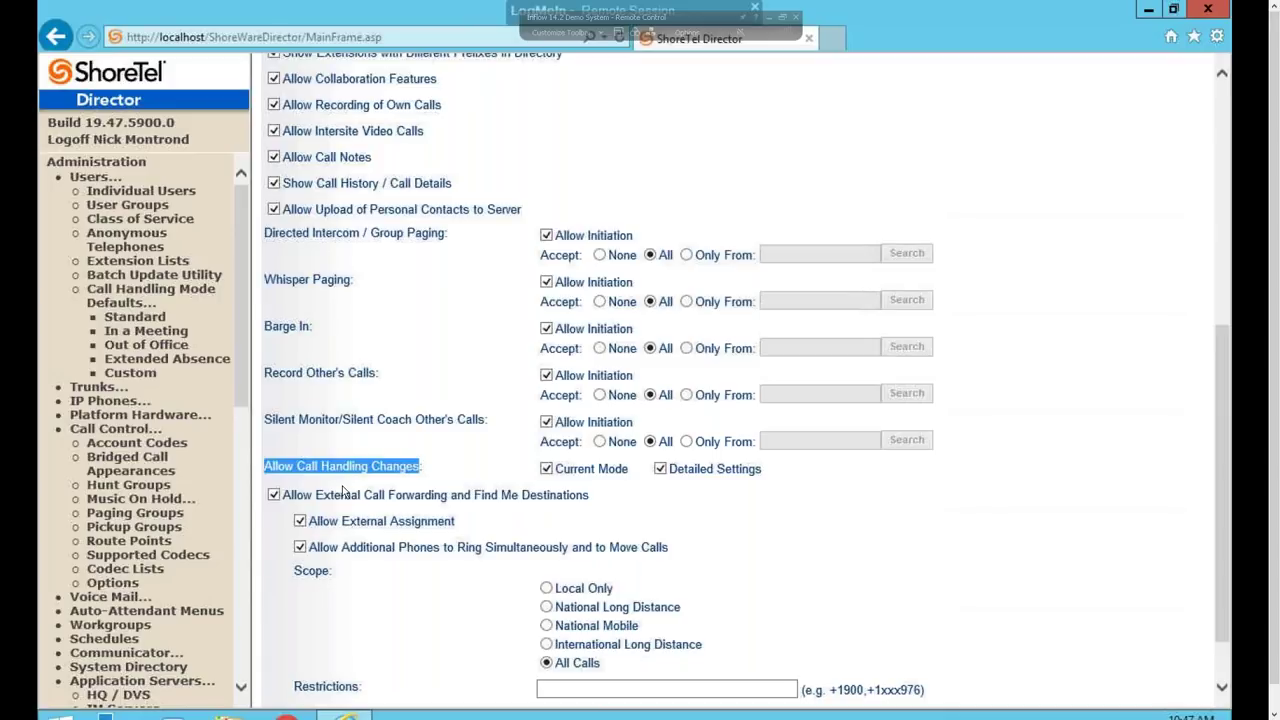
click(422, 574)
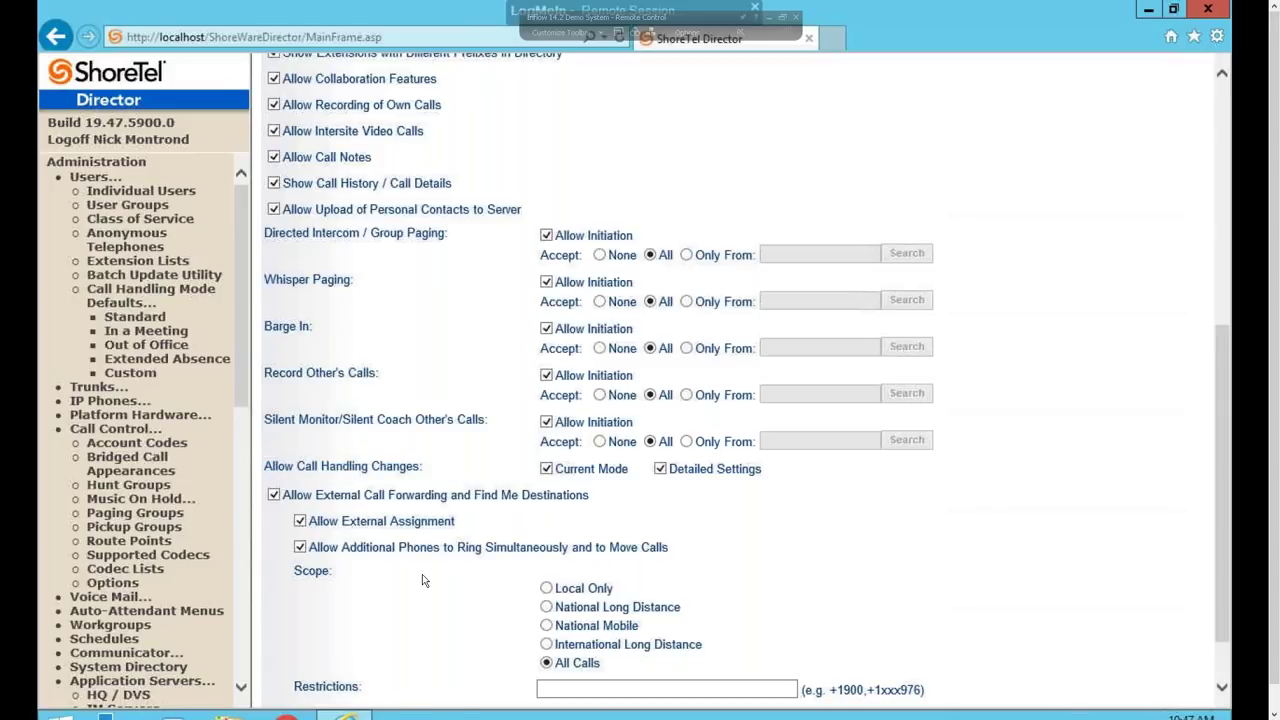
Step: Review the Restrictions and Permissions fields for external call forwarding, including their example number formats
scroll(422, 574, down, 2)
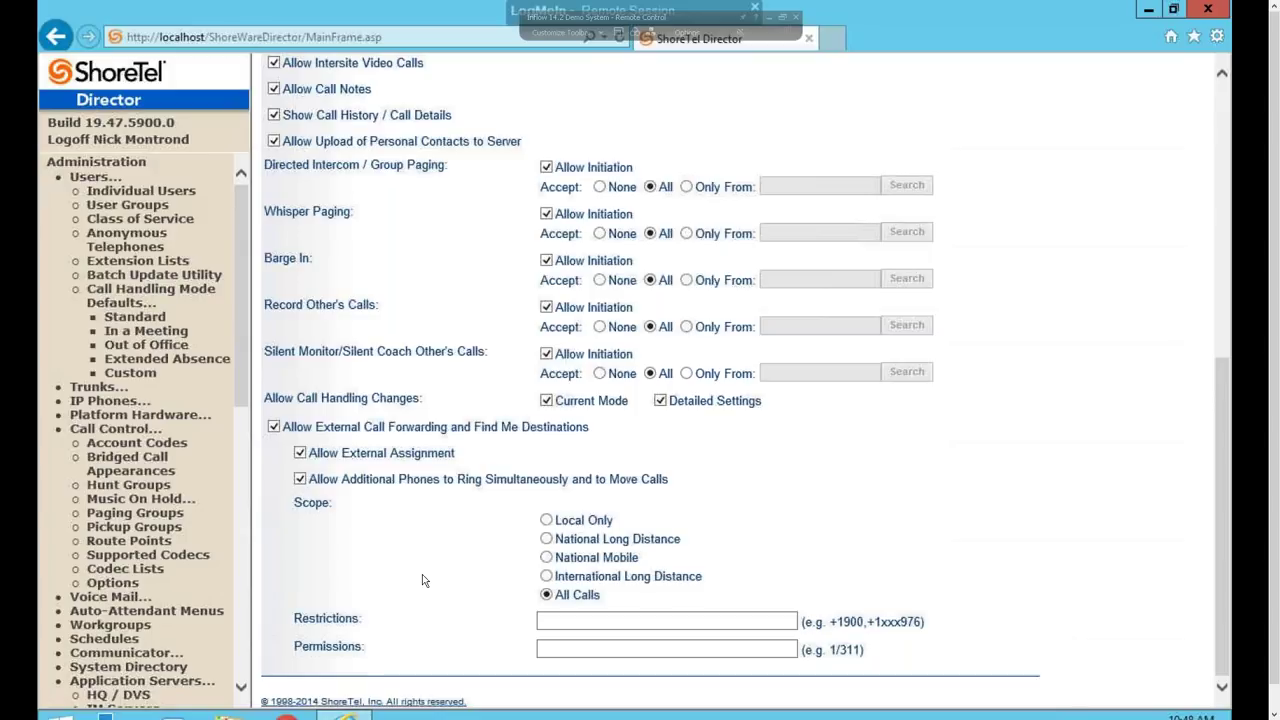
drag(864, 622, 838, 622)
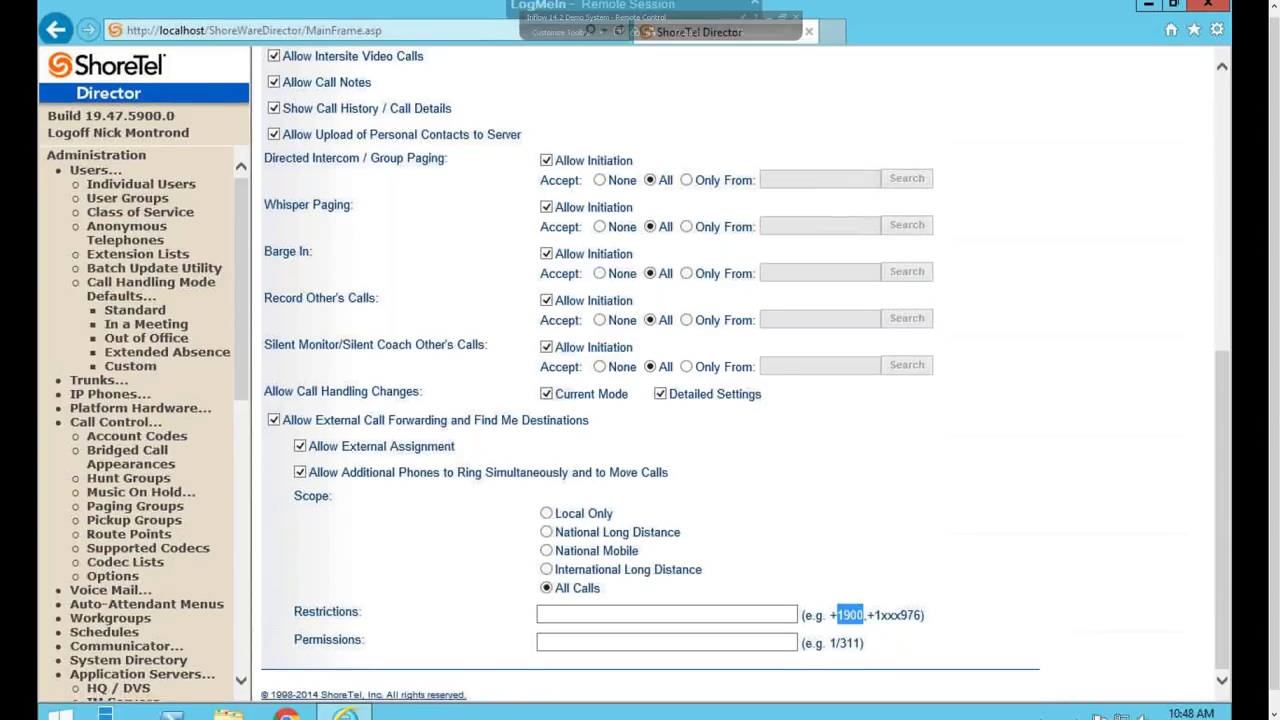
click(898, 598)
double_click(898, 596)
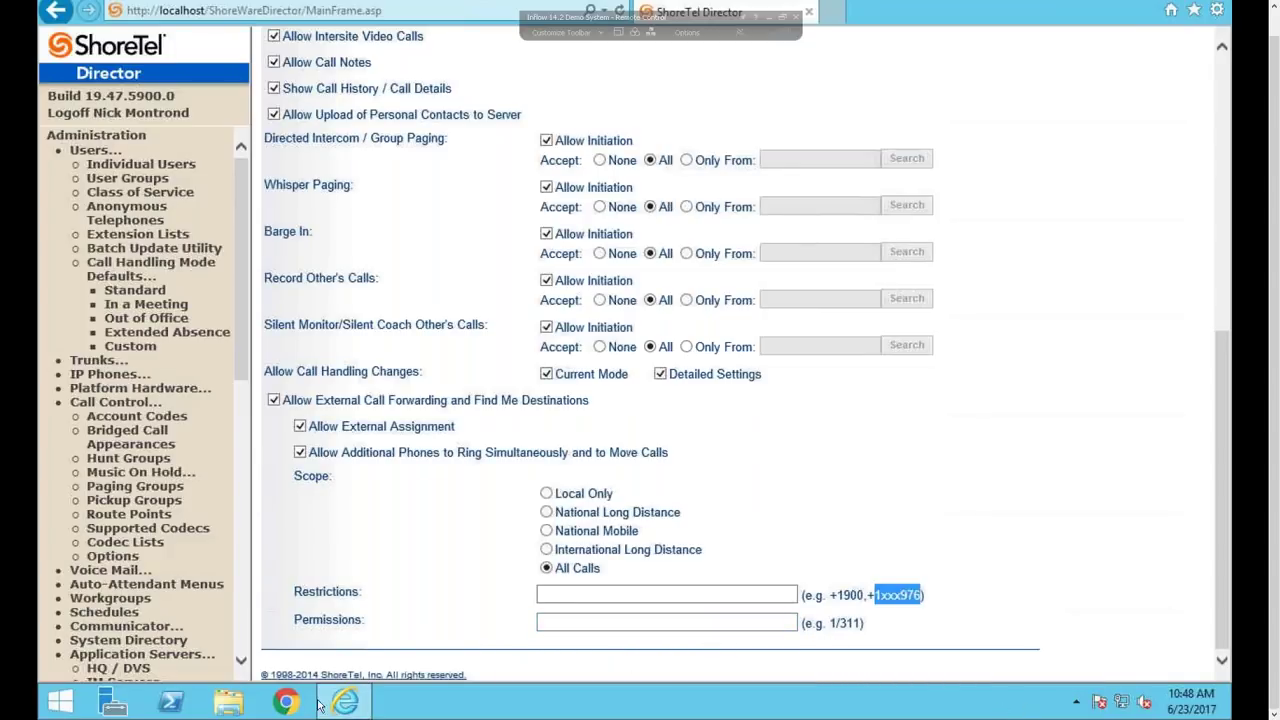
drag(364, 620, 299, 620)
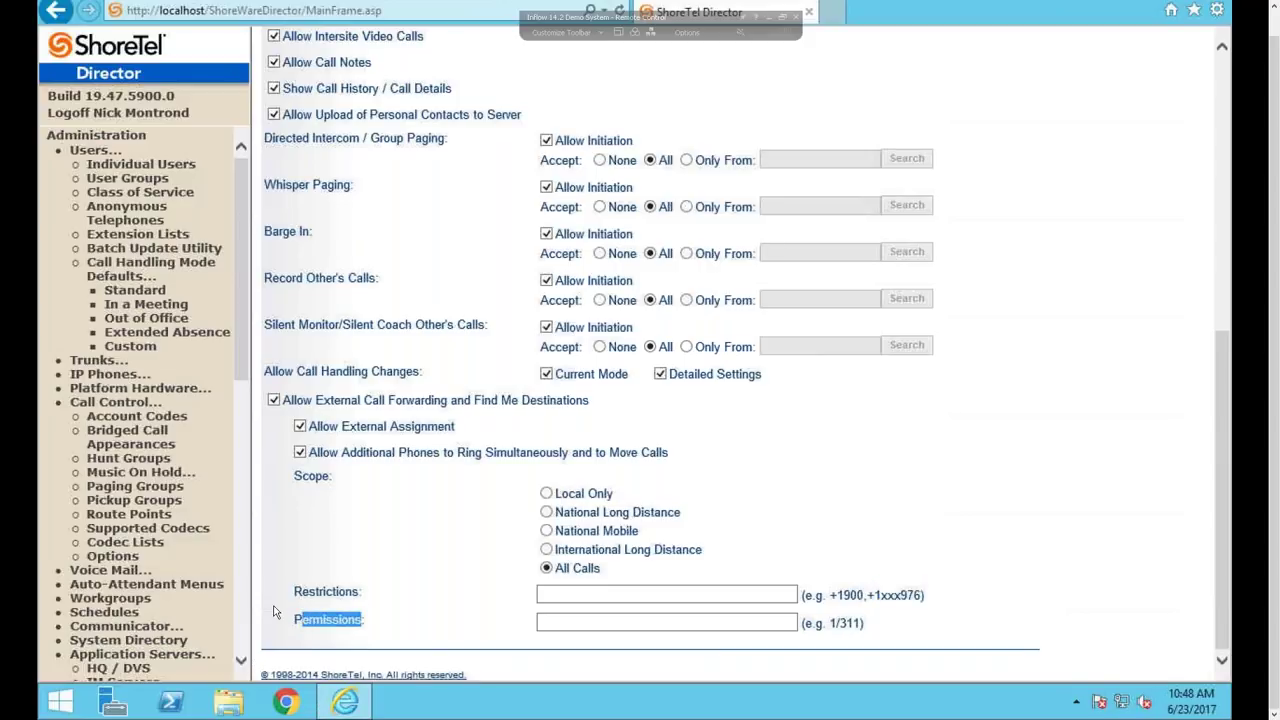
double_click(331, 614)
click(906, 500)
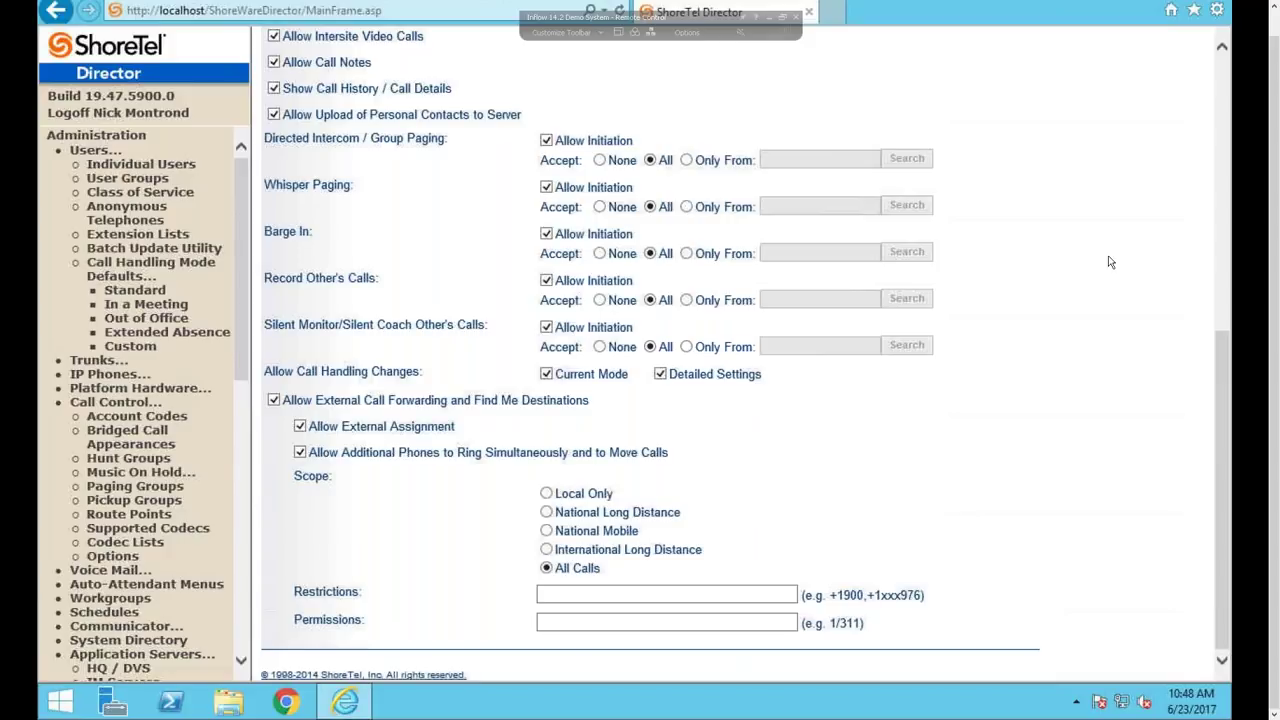
Step: Open the On-Hours schedule from the Schedules list in a separate browser tab, dismissing the initial TwentyFour7.ocx installation request
click(1215, 89)
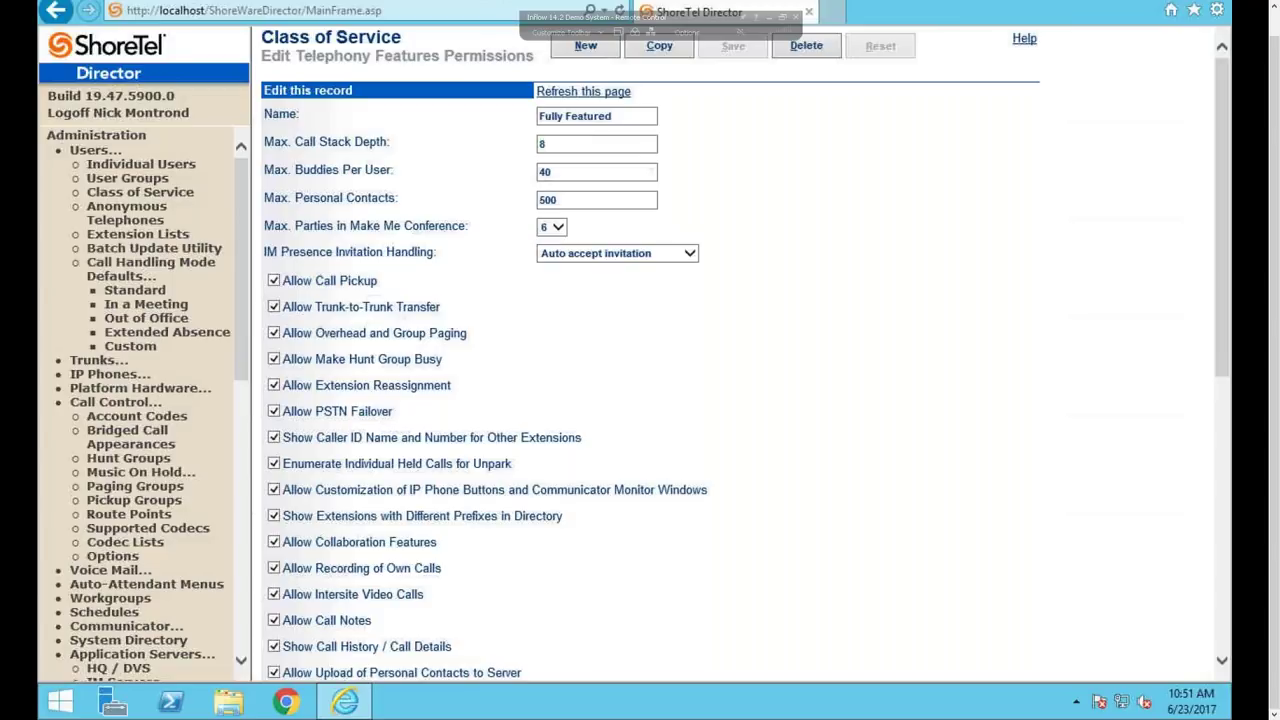
double_click(122, 622)
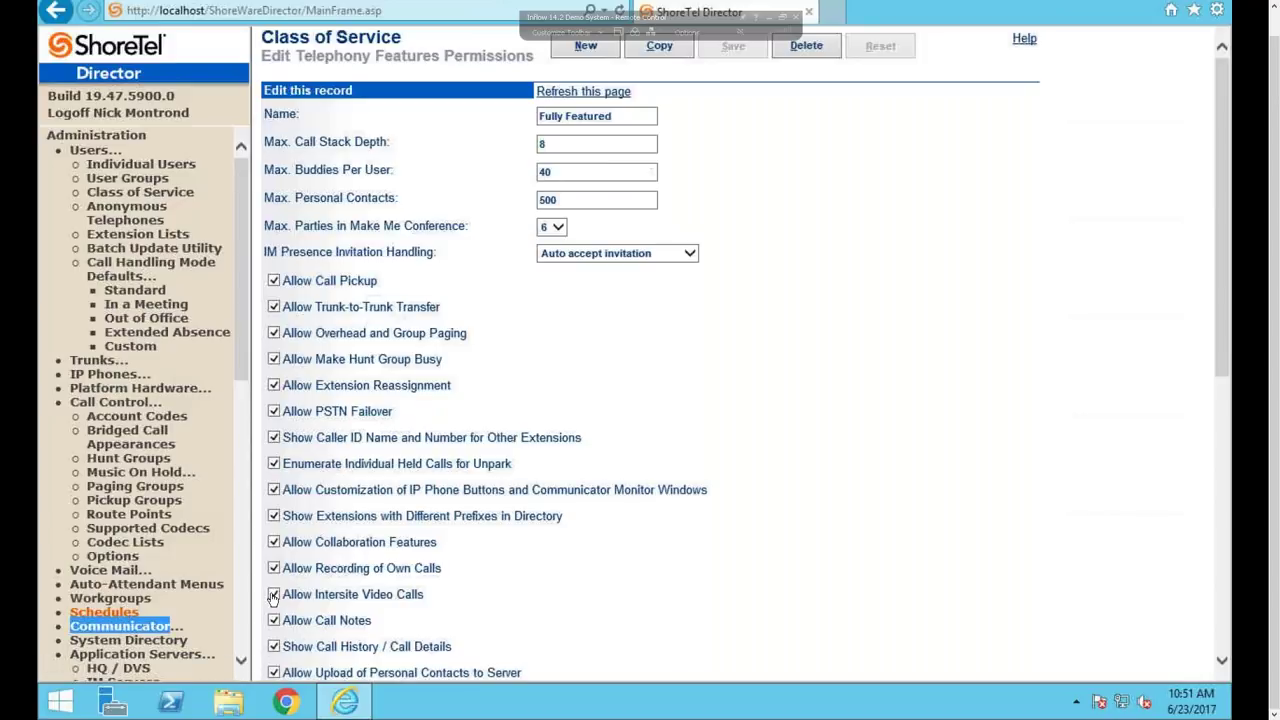
click(110, 612)
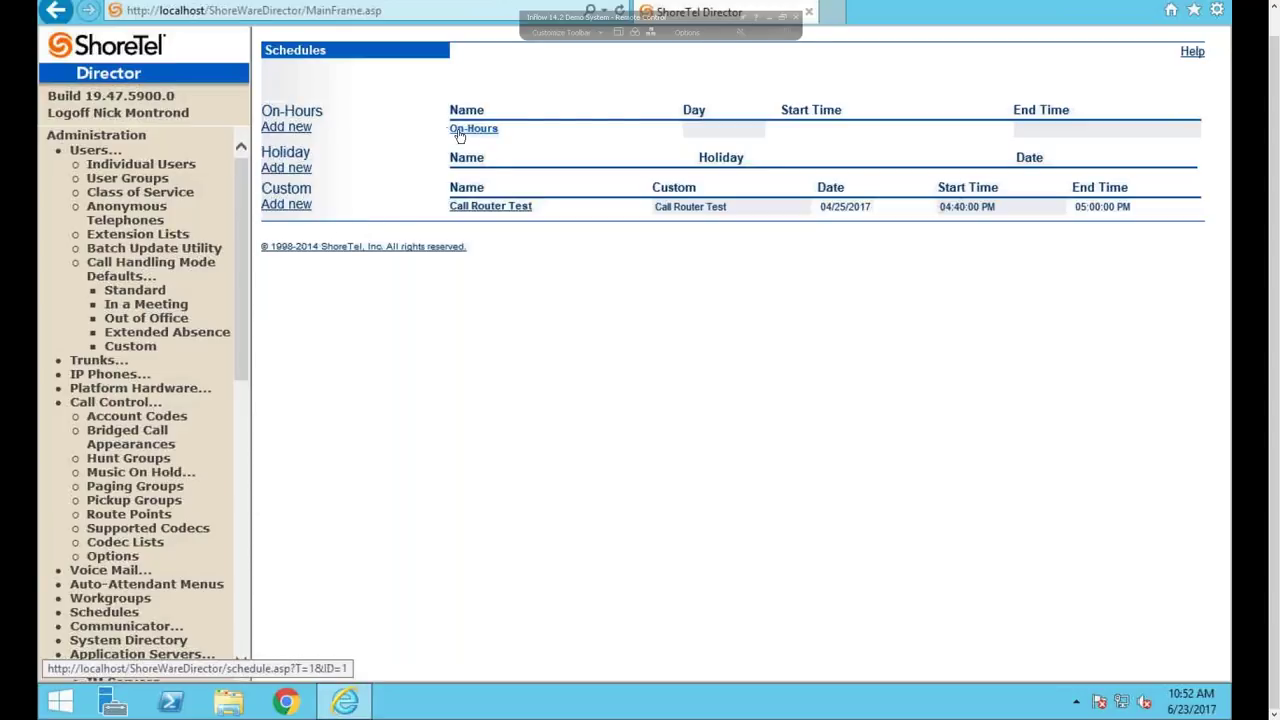
click(535, 201)
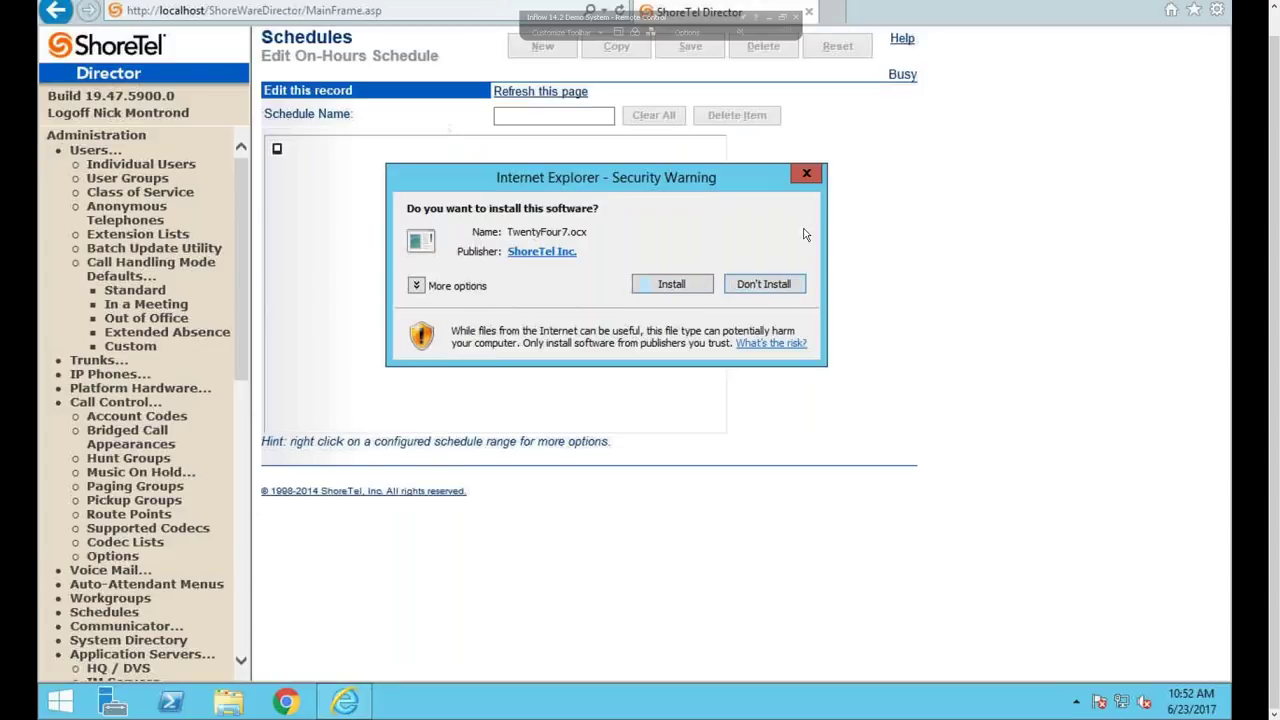
click(806, 175)
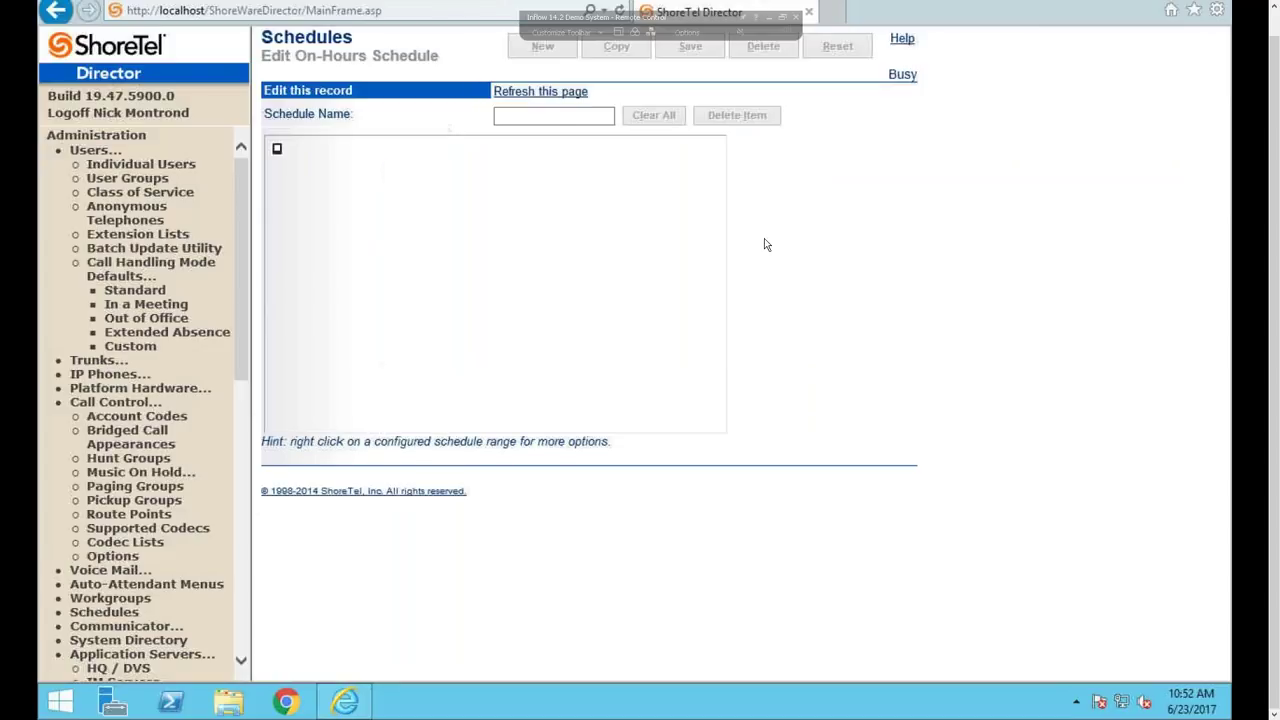
click(116, 614)
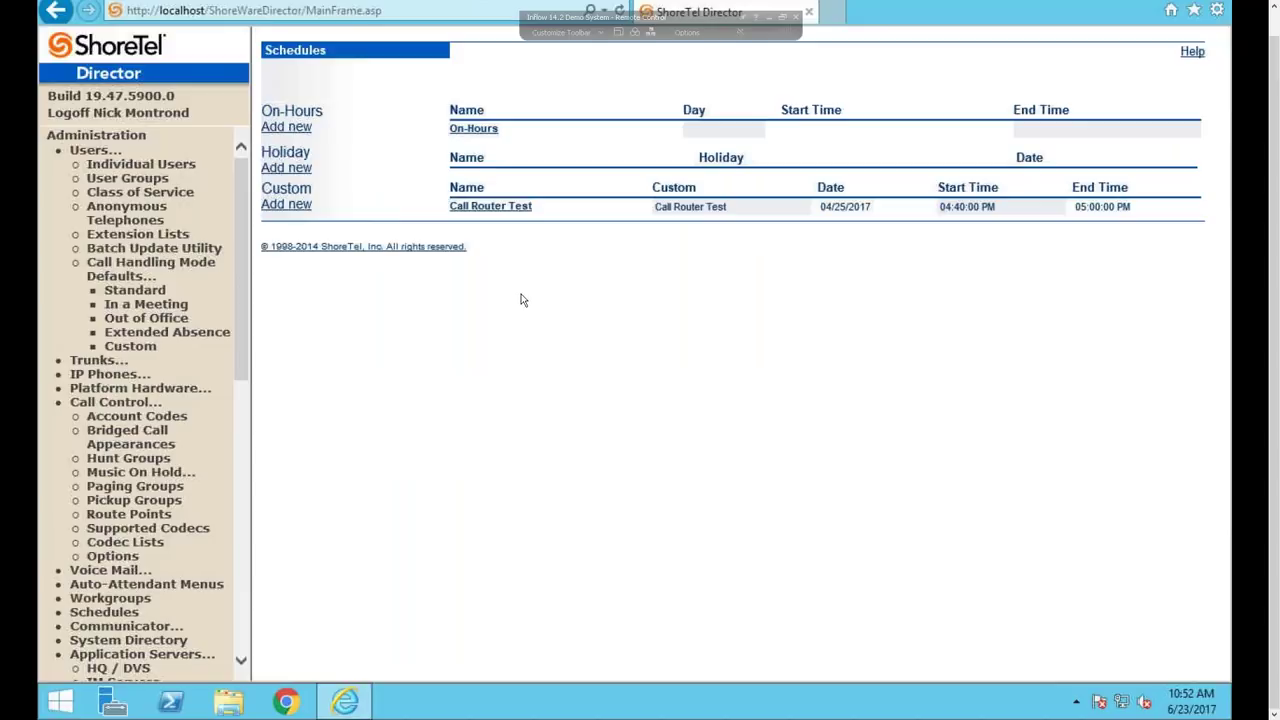
click(467, 131)
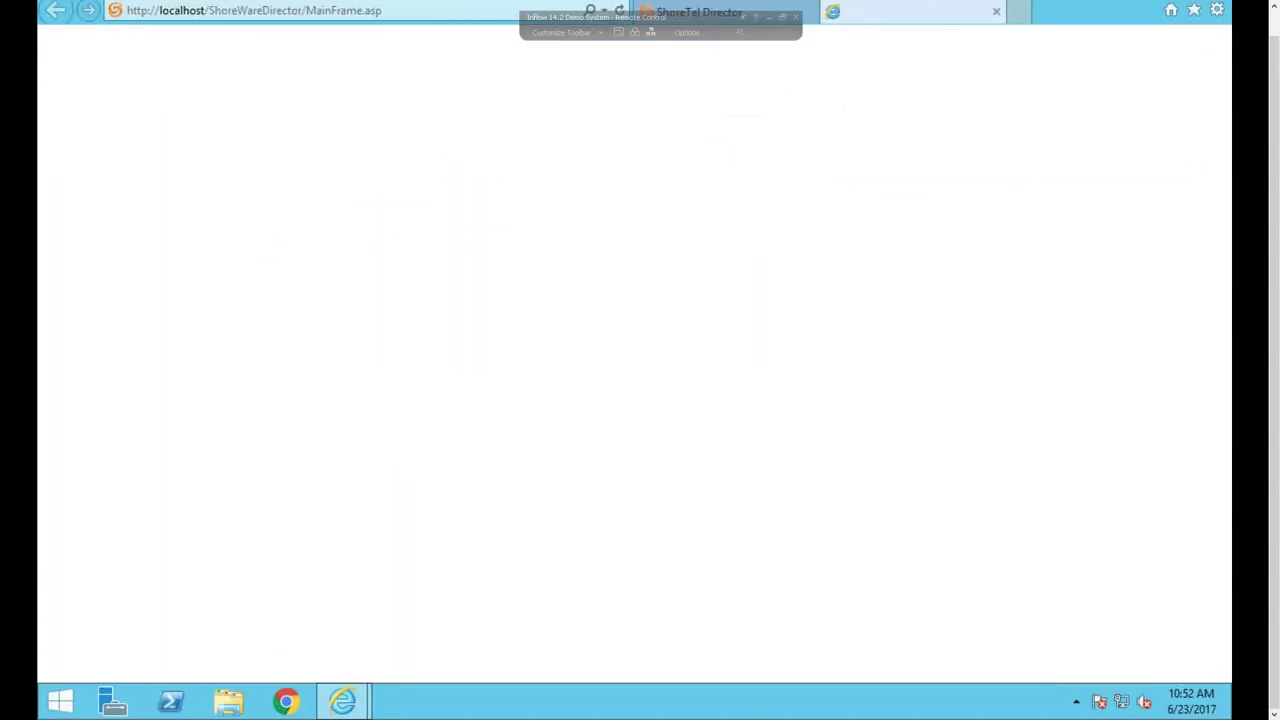
click(684, 298)
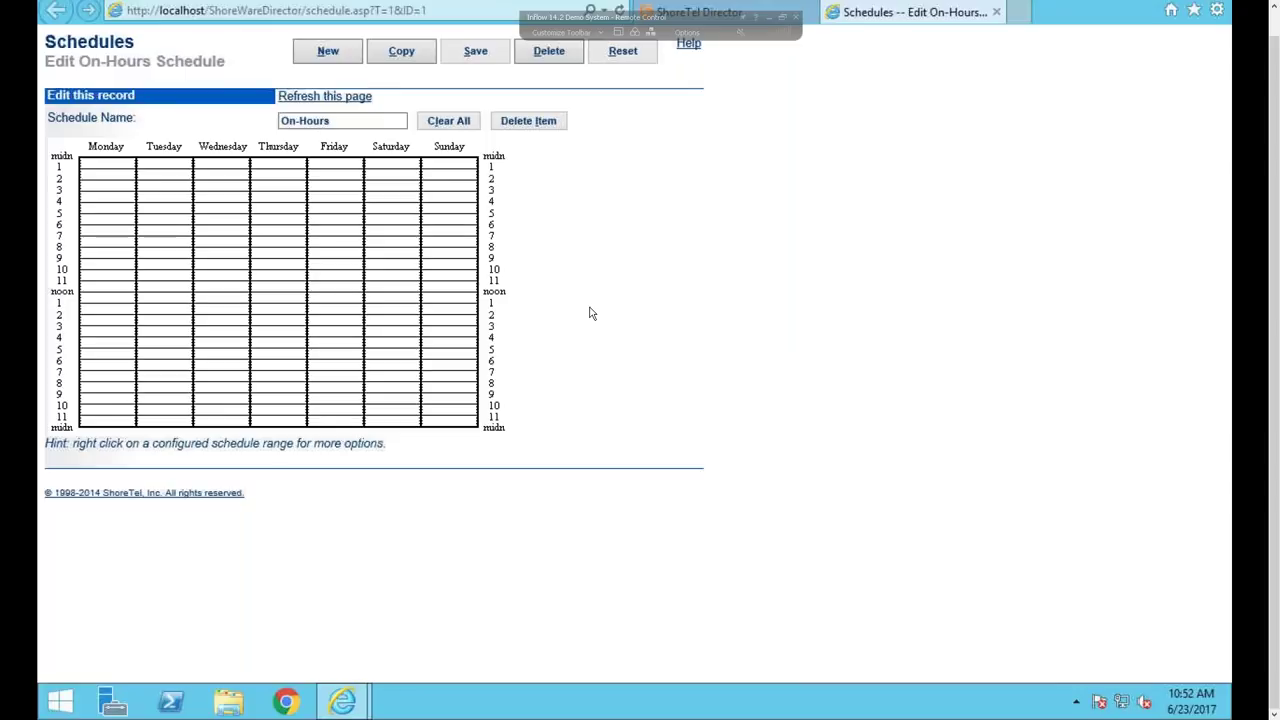
Step: Add a Monday range from about 5:15 am to 1:30 pm to the On-Hours schedule, and open its edit settings without changing them
drag(134, 218, 129, 306)
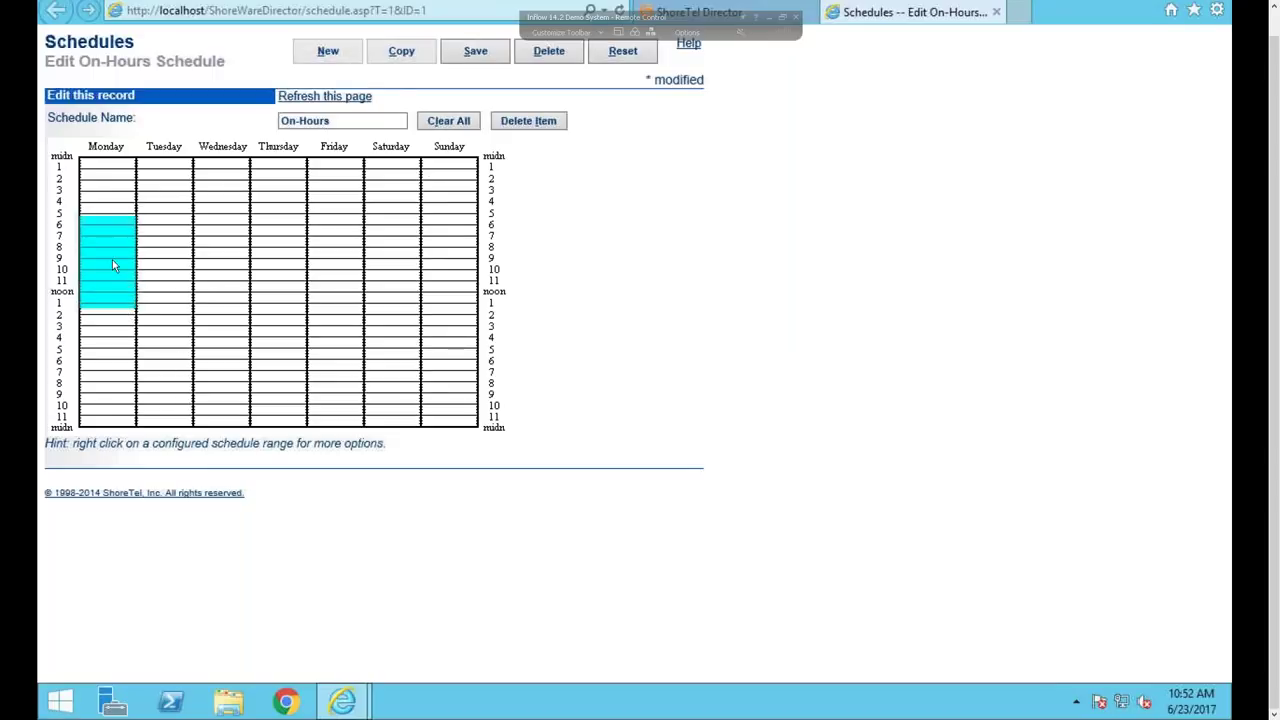
right_click(112, 264)
click(193, 239)
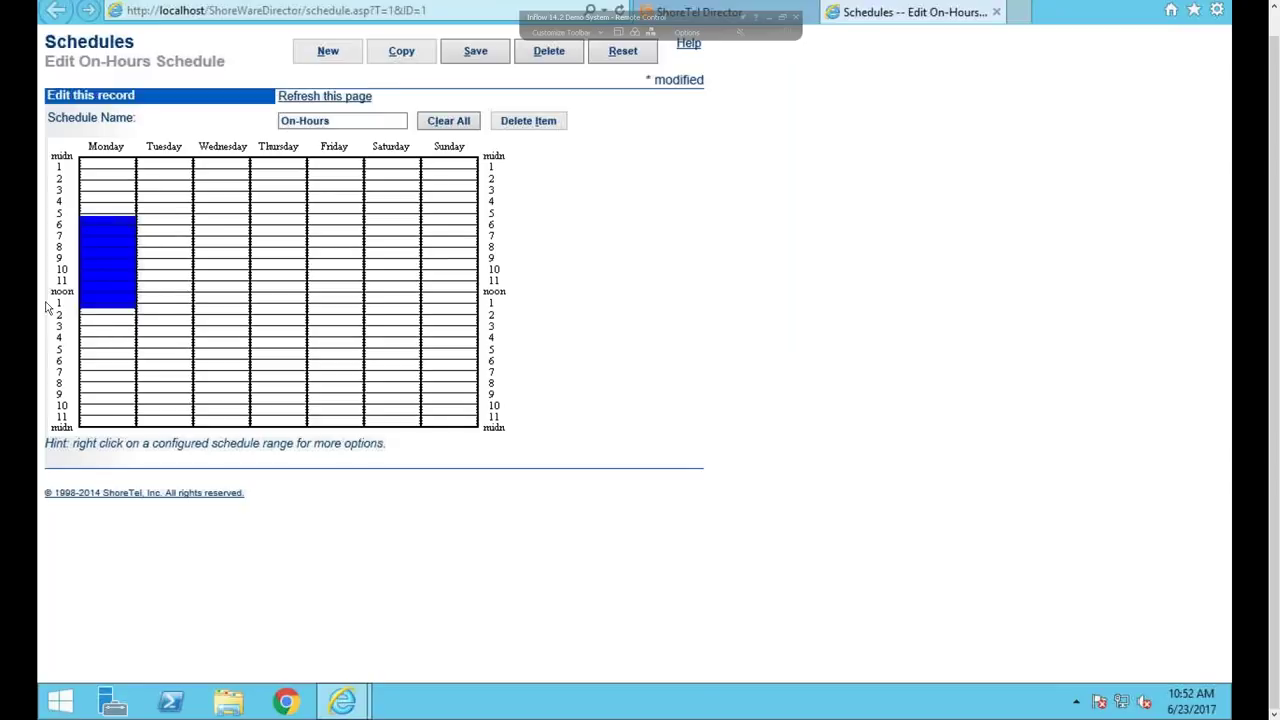
right_click(121, 267)
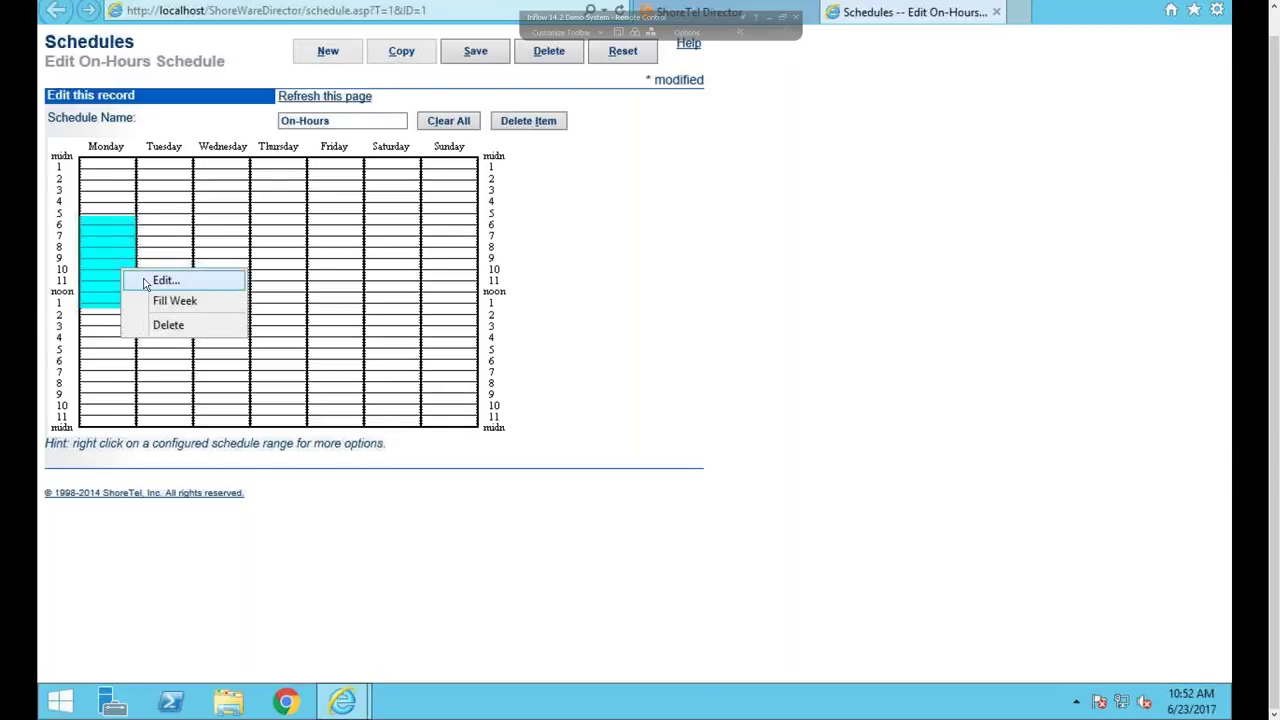
click(160, 281)
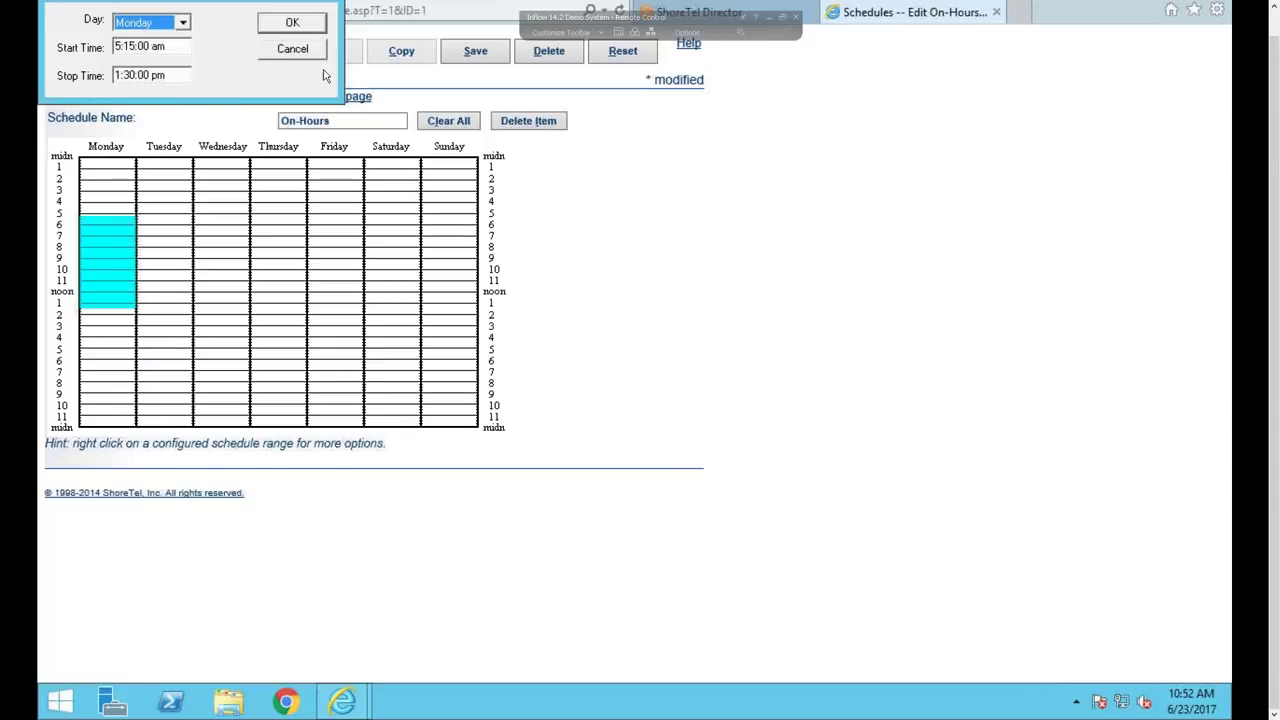
click(296, 54)
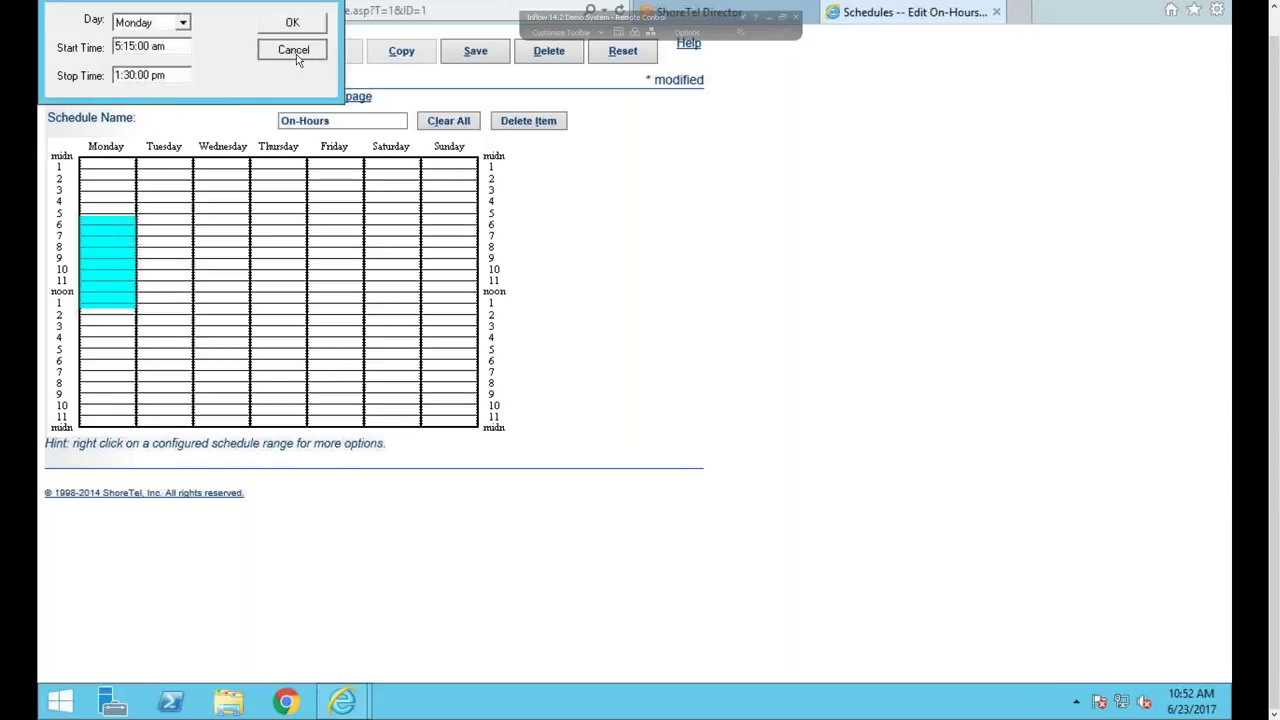
Step: Fill the whole week of the On-Hours schedule with Monday's time range
right_click(90, 252)
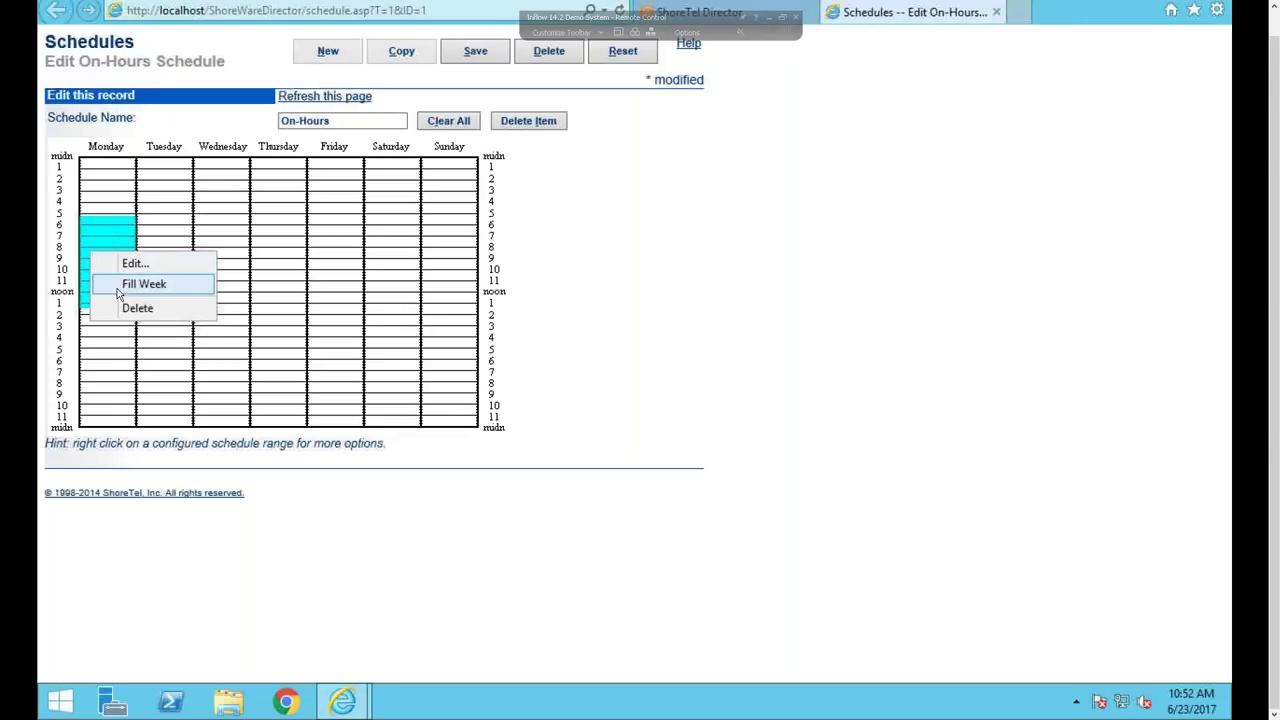
click(117, 290)
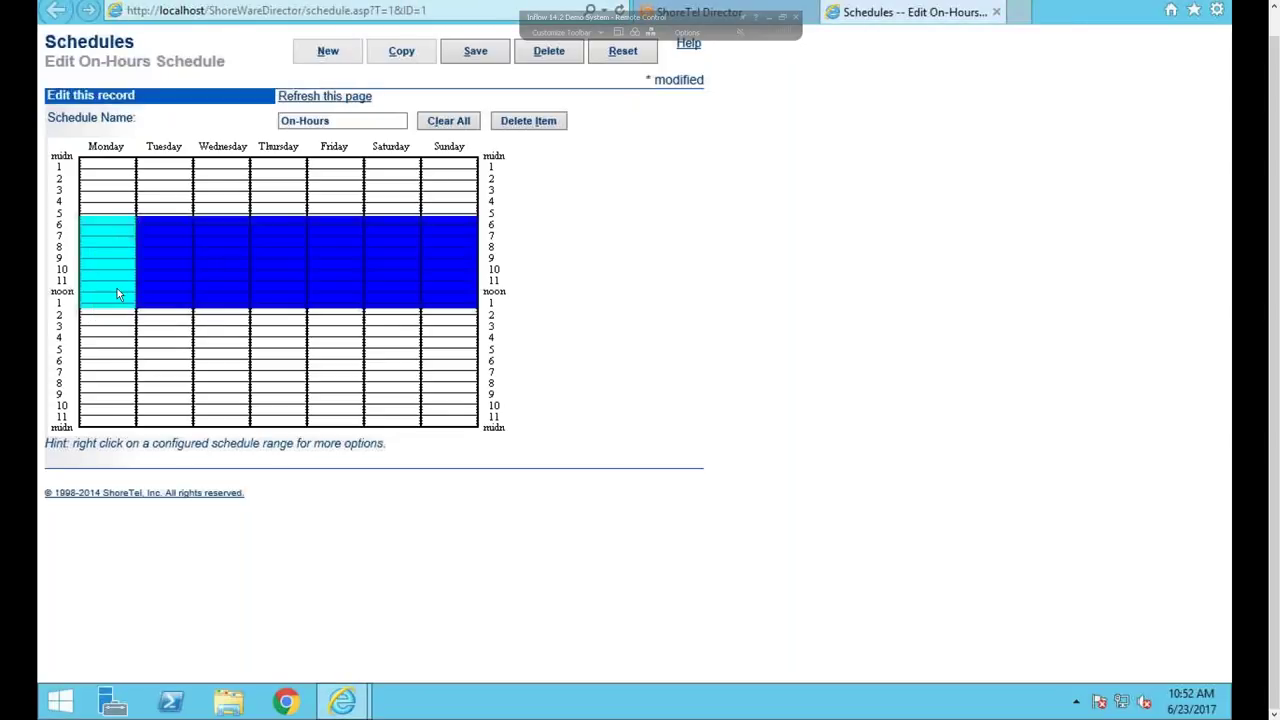
click(240, 376)
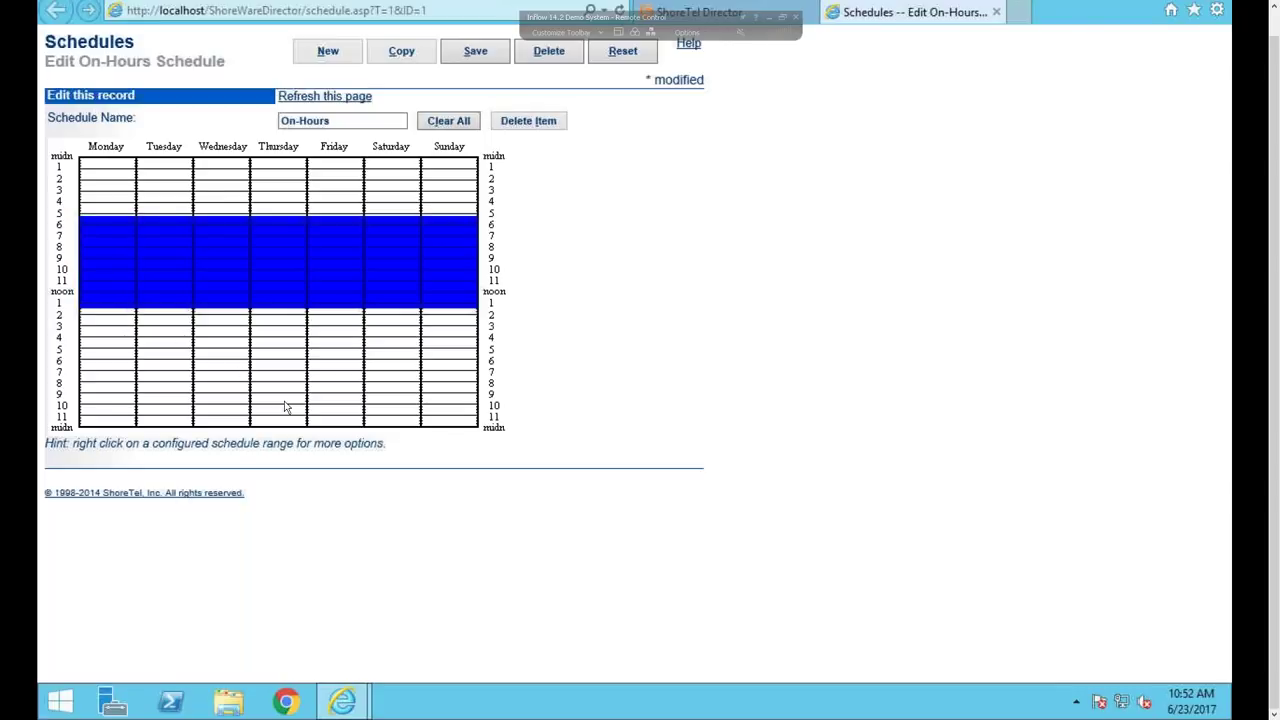
Step: Delete the Saturday and Sunday time ranges from the On-Hours schedule
right_click(380, 287)
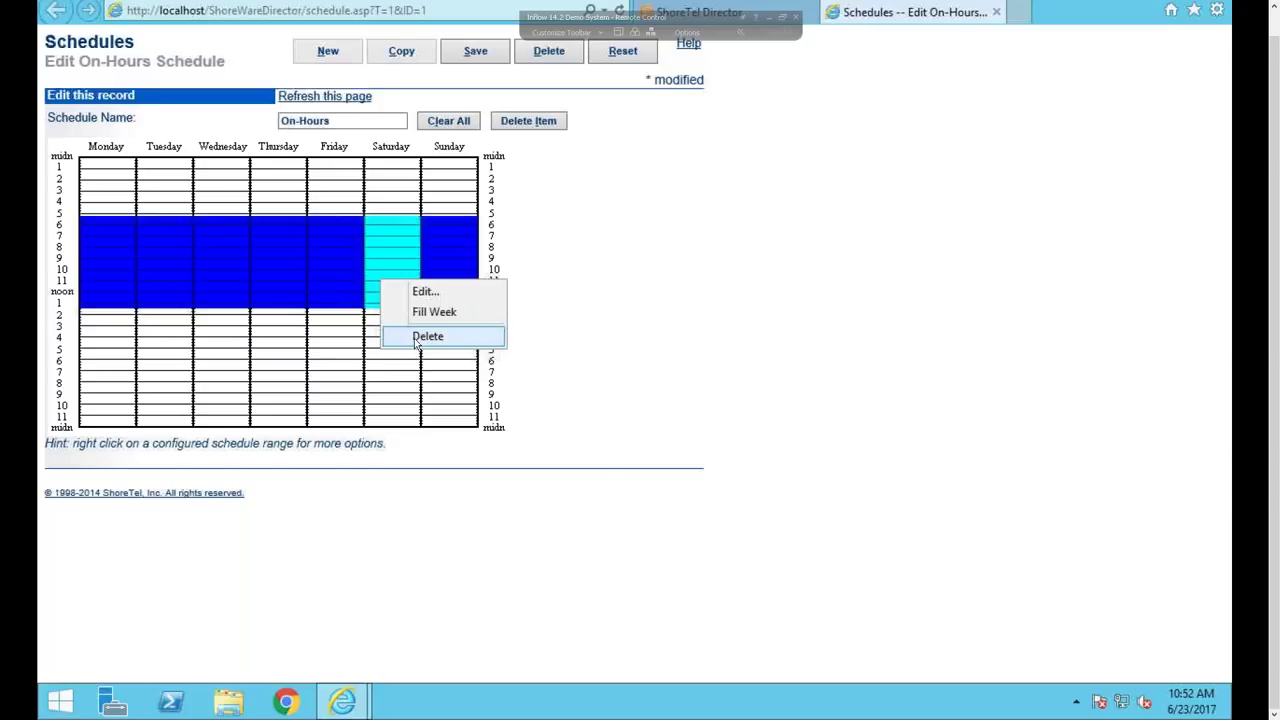
click(417, 337)
click(450, 268)
right_click(450, 268)
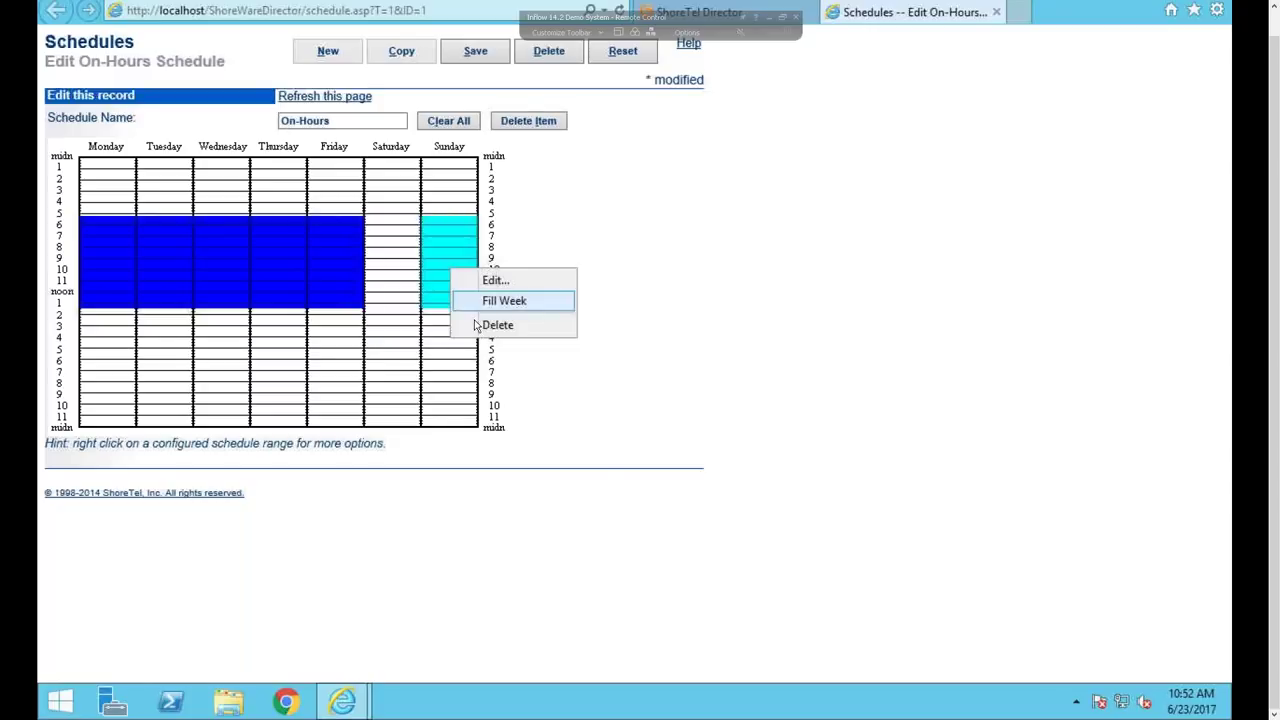
click(480, 330)
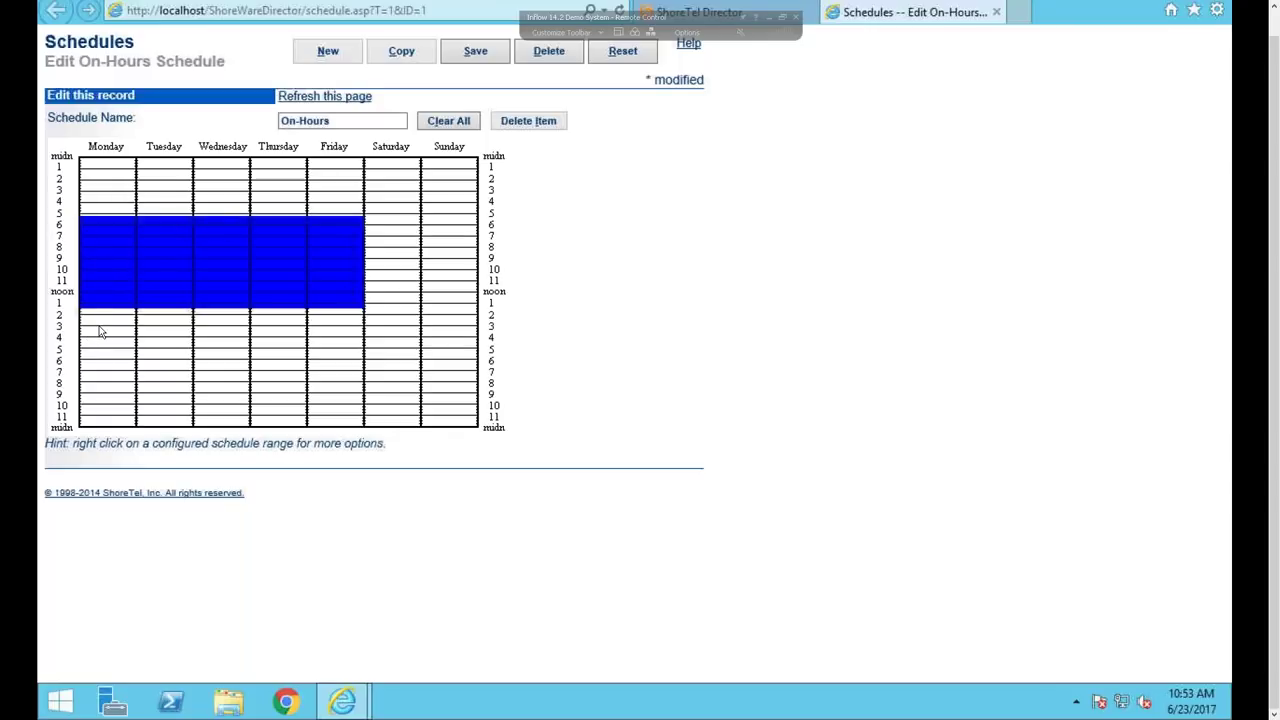
Step: Draw an overlapping Monday range from about 2 am to 4 pm, and delete that overlapping range
right_click(97, 240)
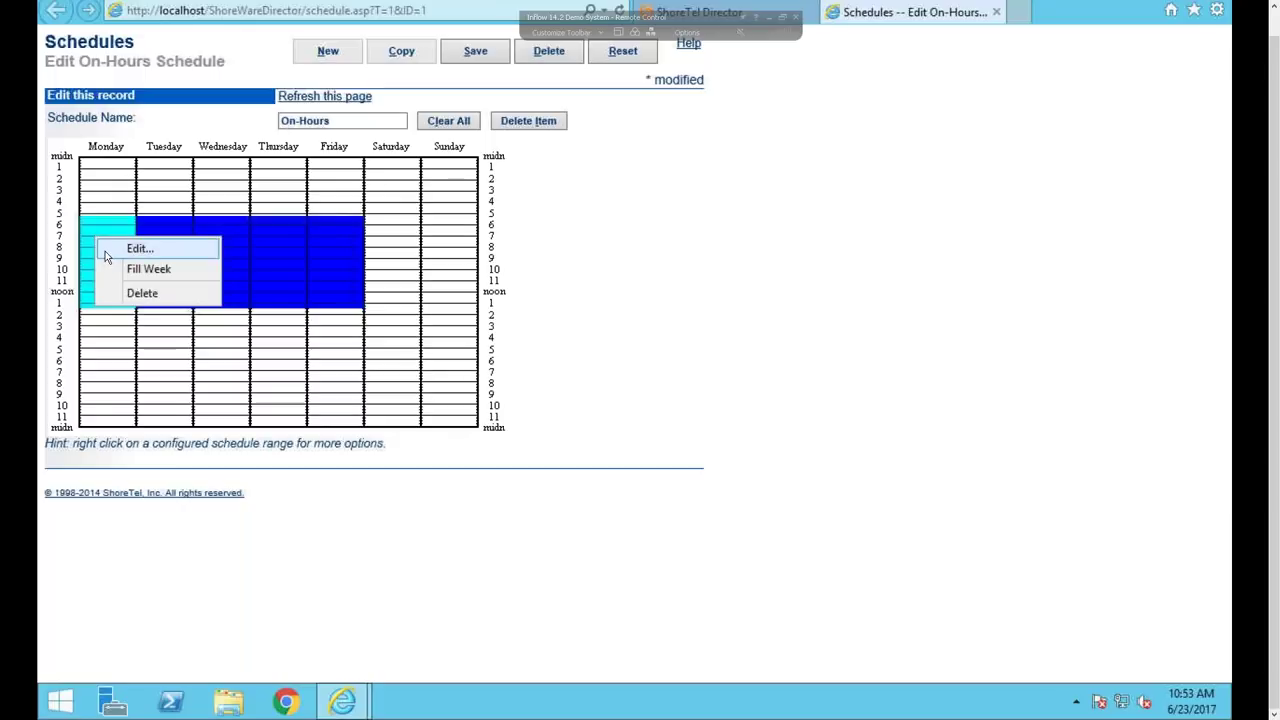
click(129, 345)
drag(101, 346, 125, 193)
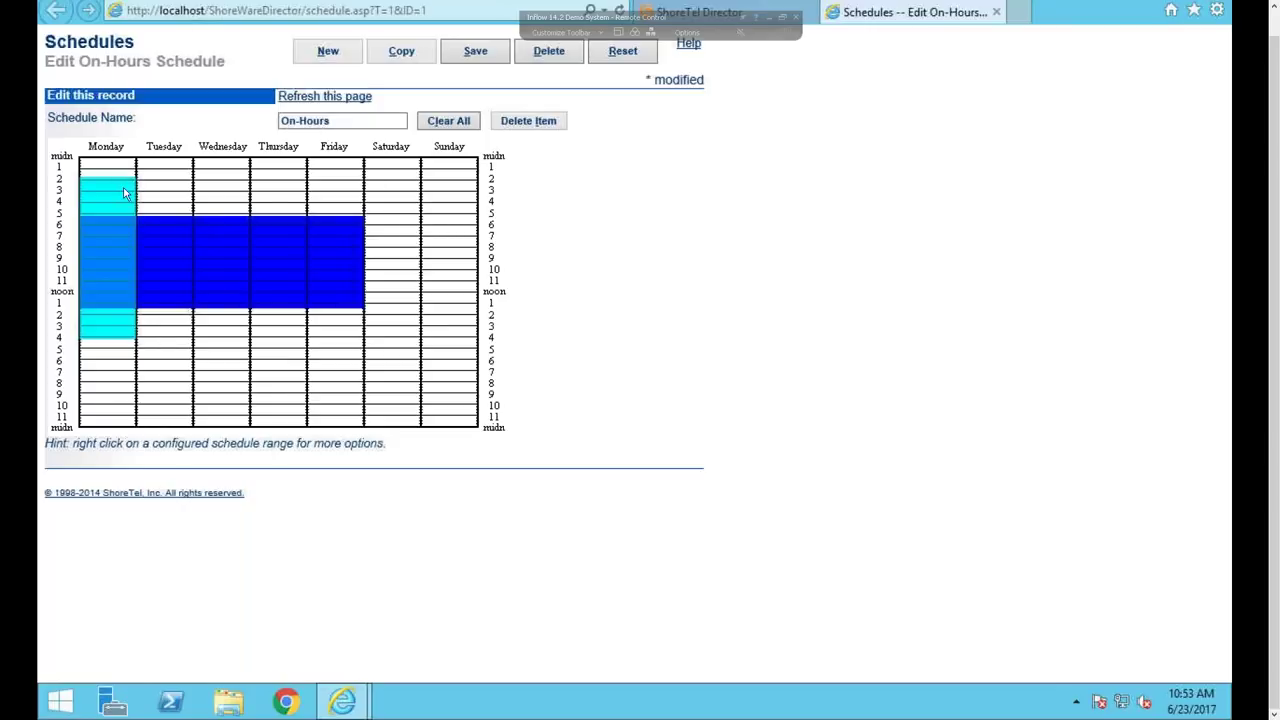
click(166, 345)
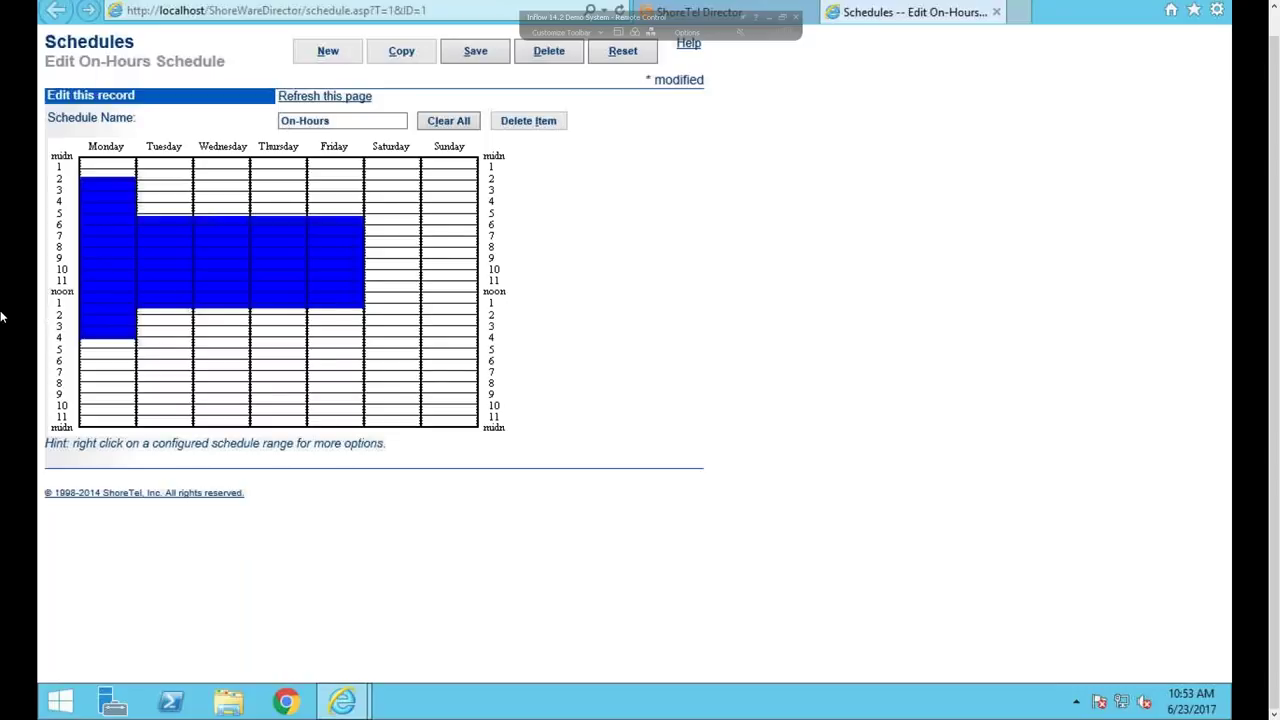
right_click(116, 266)
right_click(90, 340)
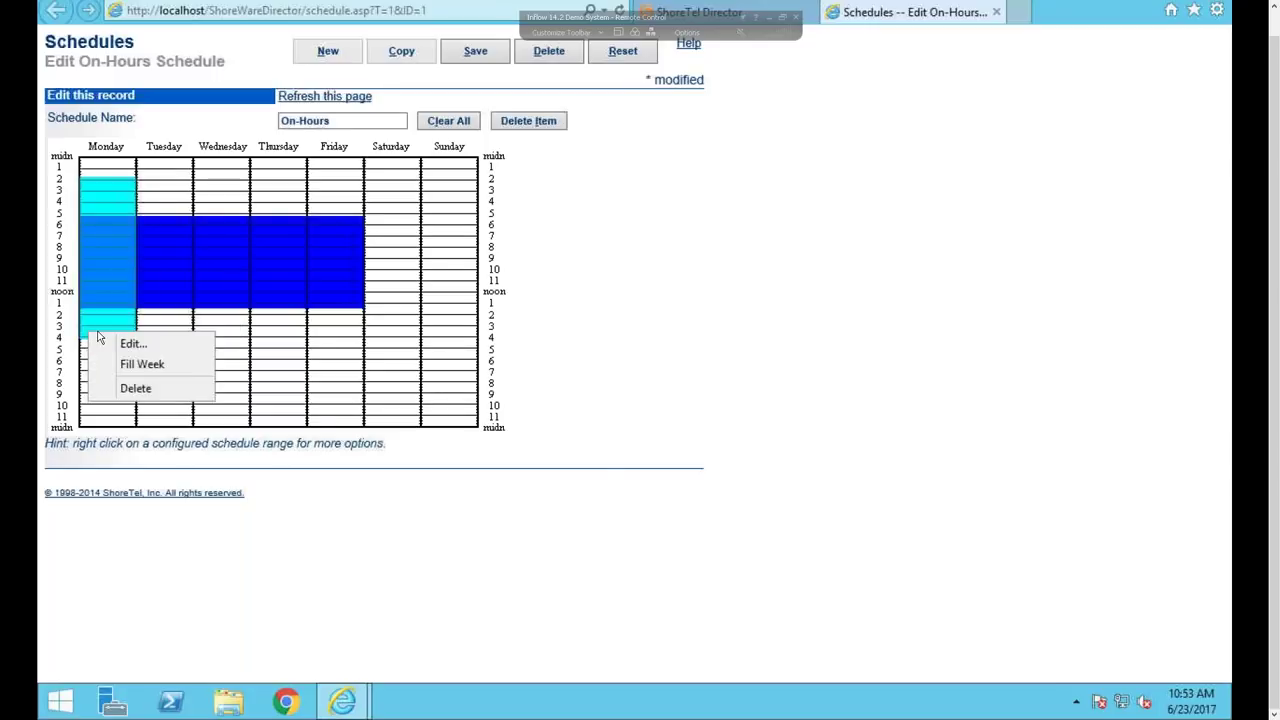
click(130, 388)
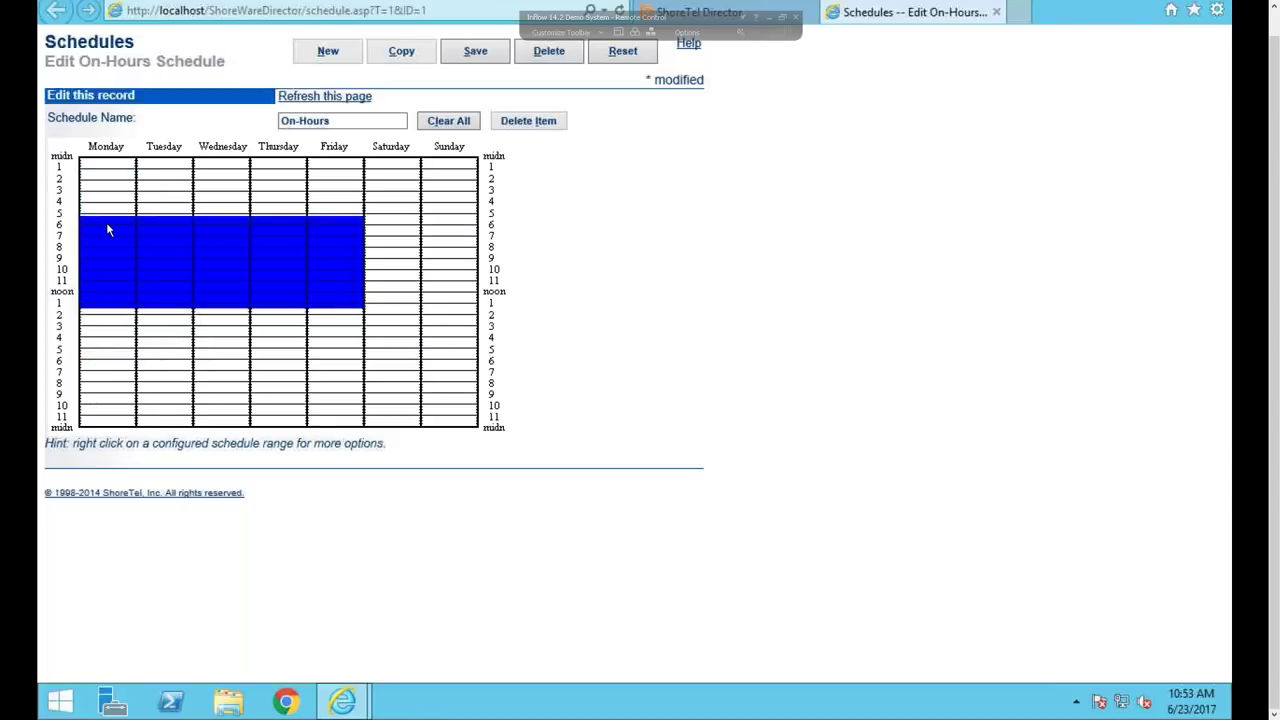
Step: Set the Monday range's stop time to 3:30 pm, and reset the unsaved changes to the On-Hours schedule
right_click(127, 272)
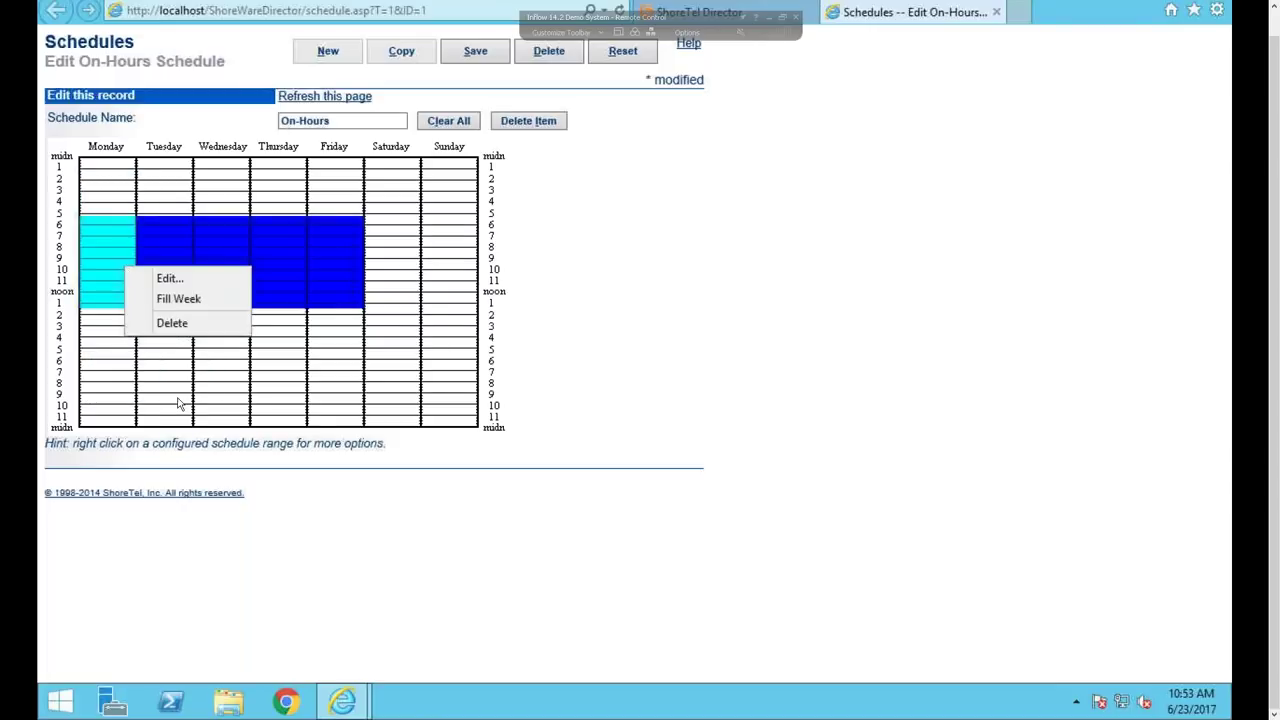
click(147, 282)
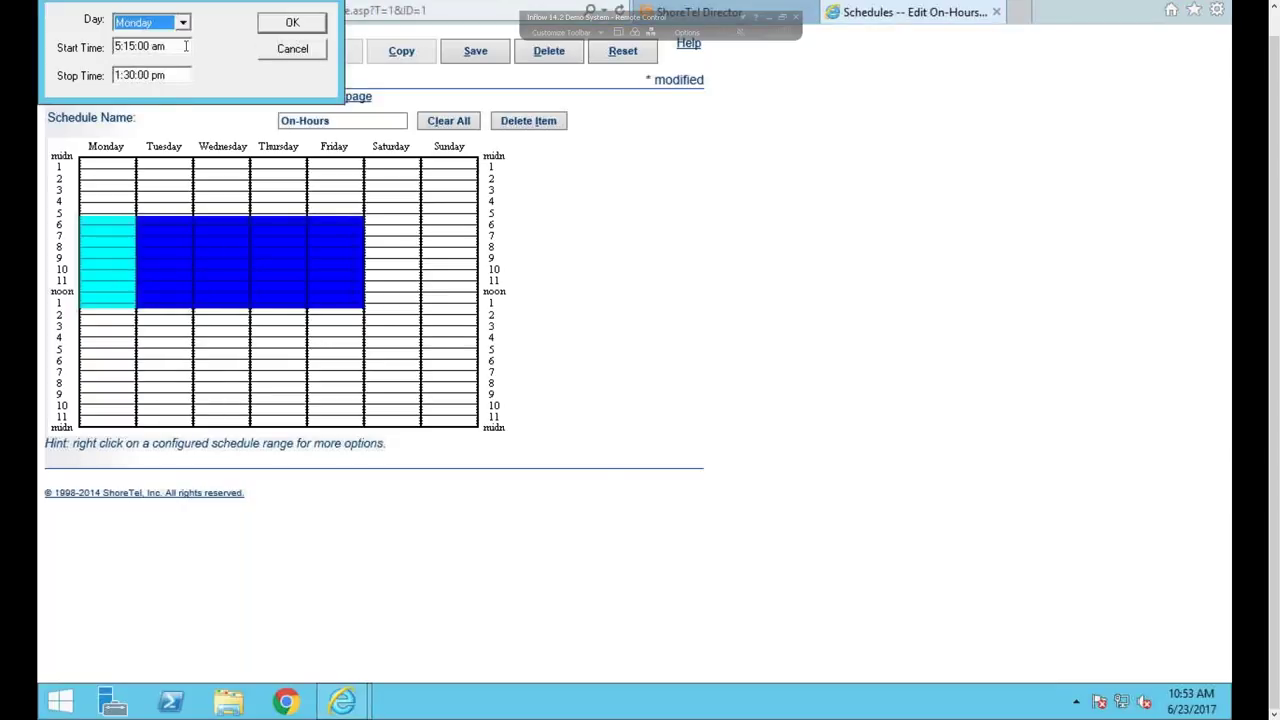
click(119, 75)
text(32)
key(BackSpace)
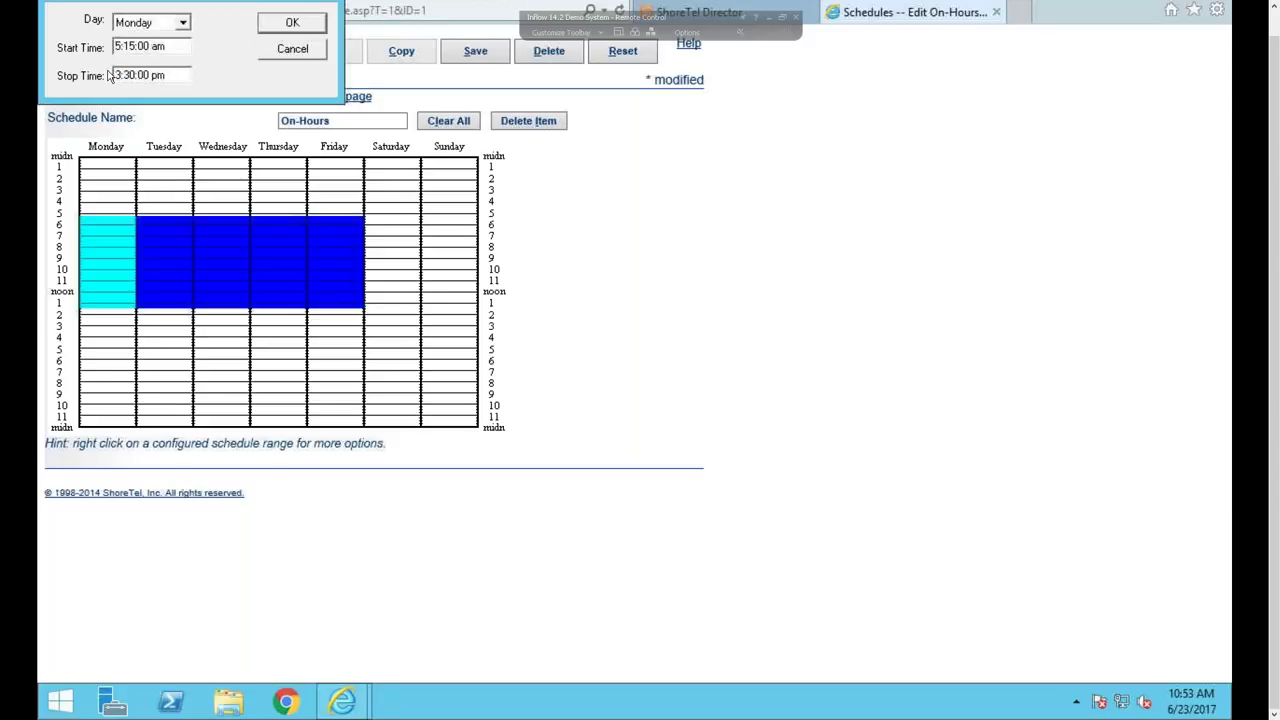
click(293, 23)
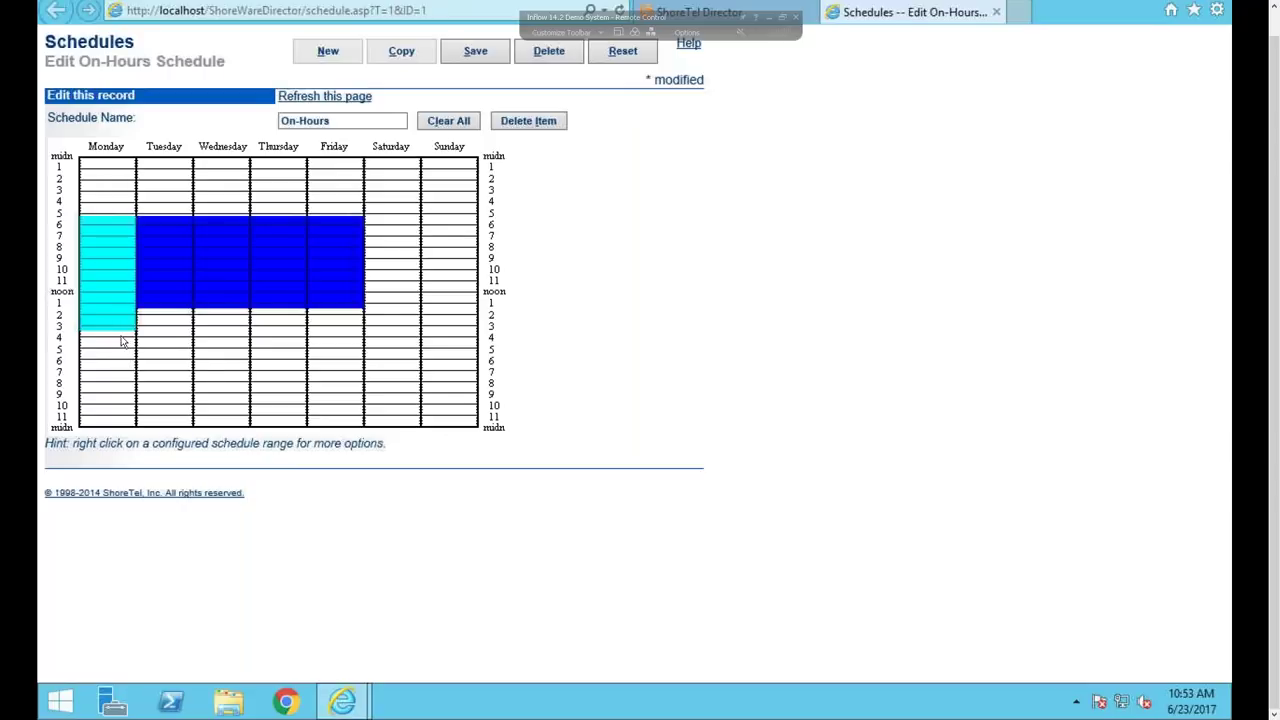
click(124, 336)
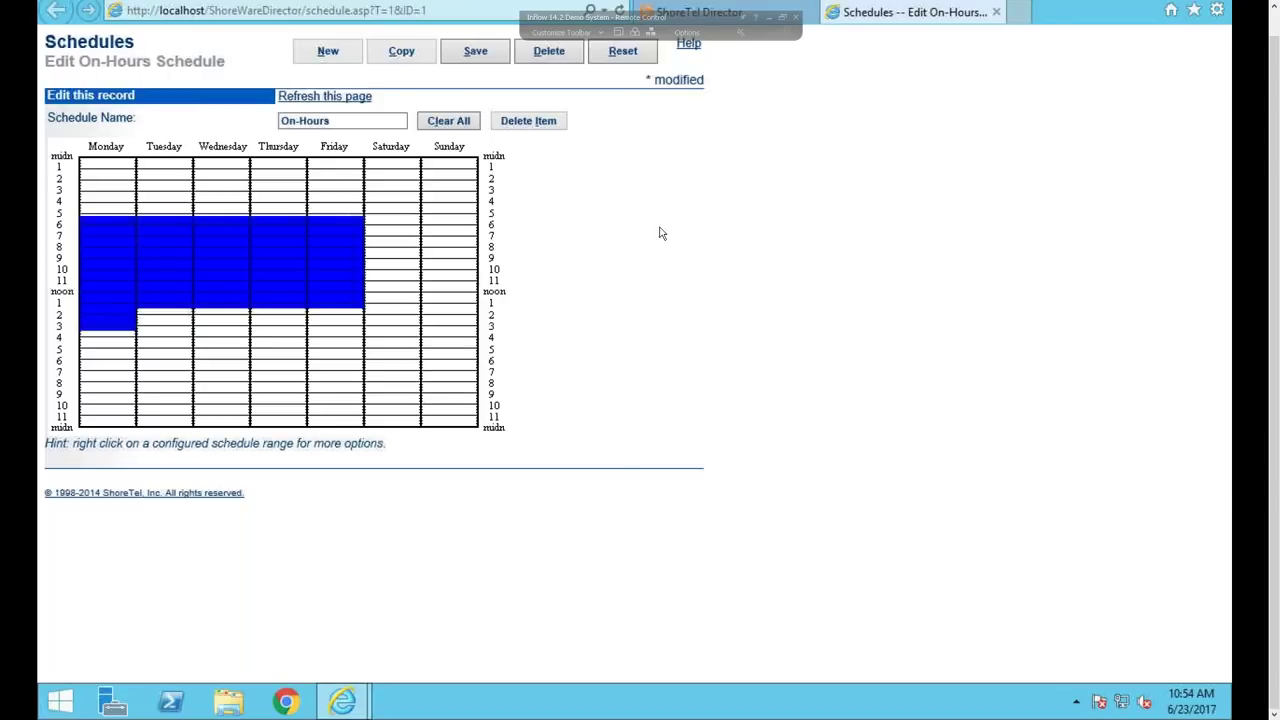
click(622, 51)
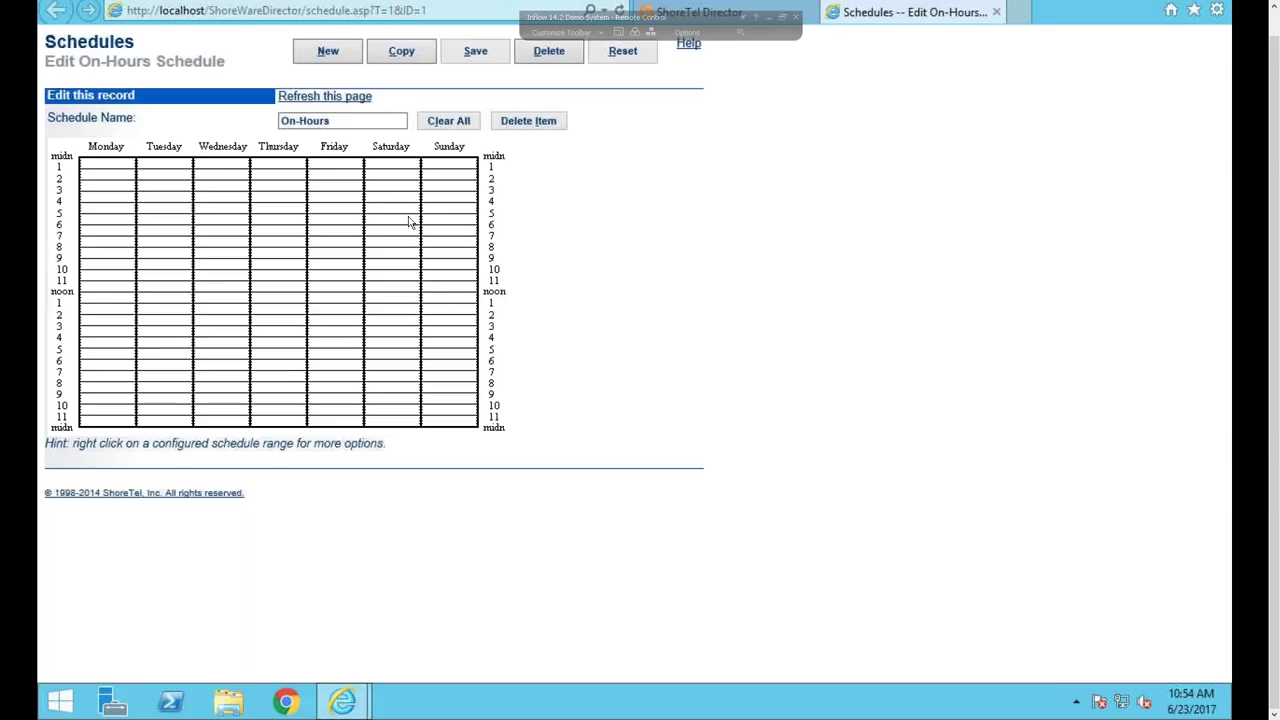
Step: Return to the schedules list, start a new holiday schedule named Test, and add a blank holiday entry to it
click(775, 44)
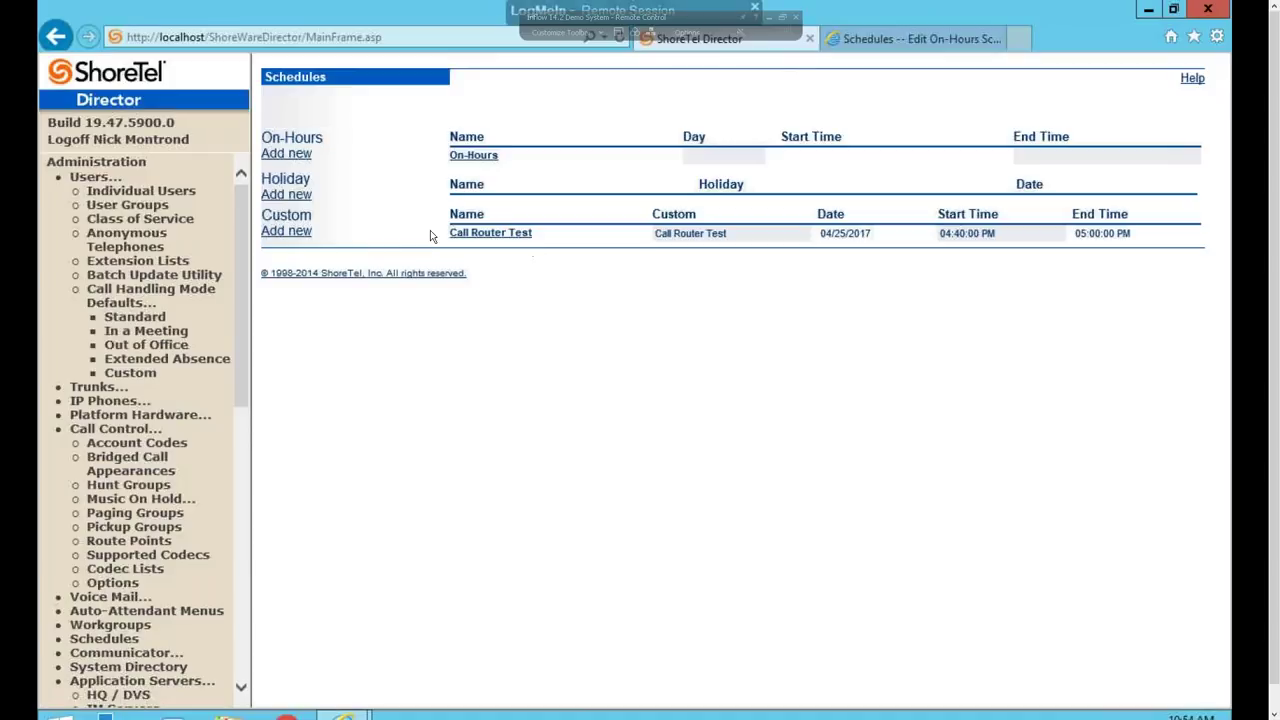
click(270, 195)
click(555, 140)
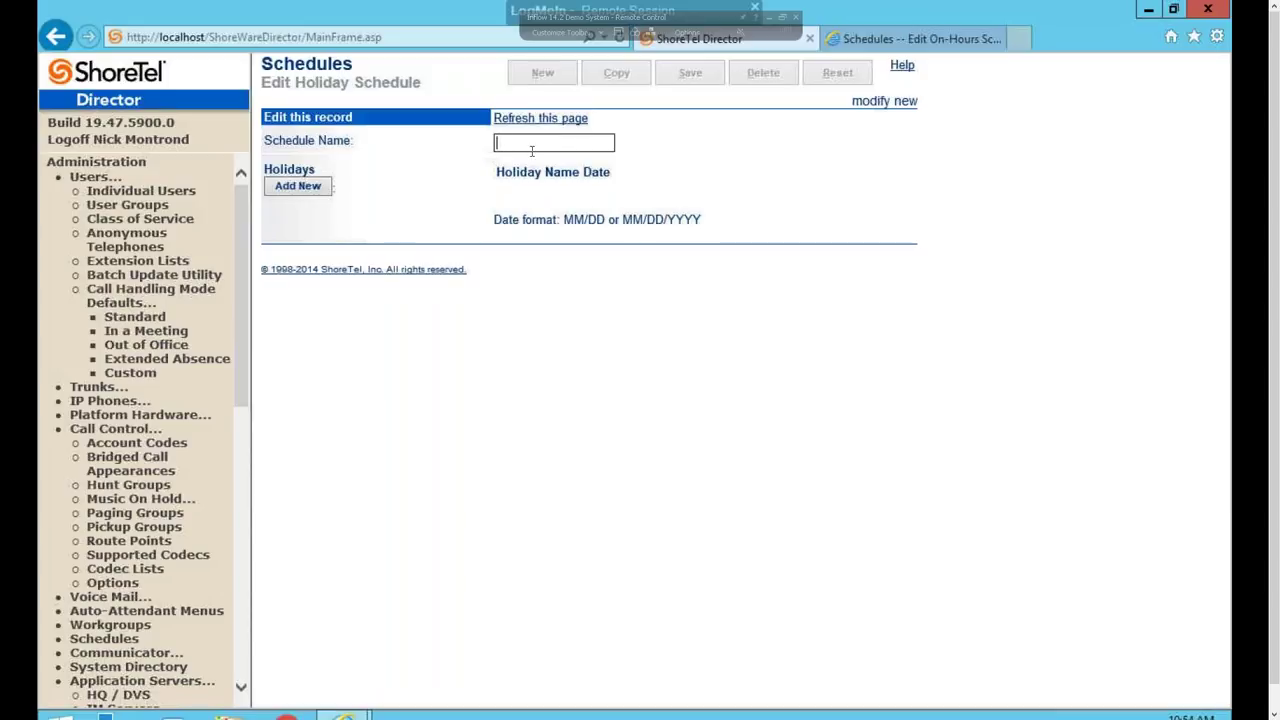
text(Testr)
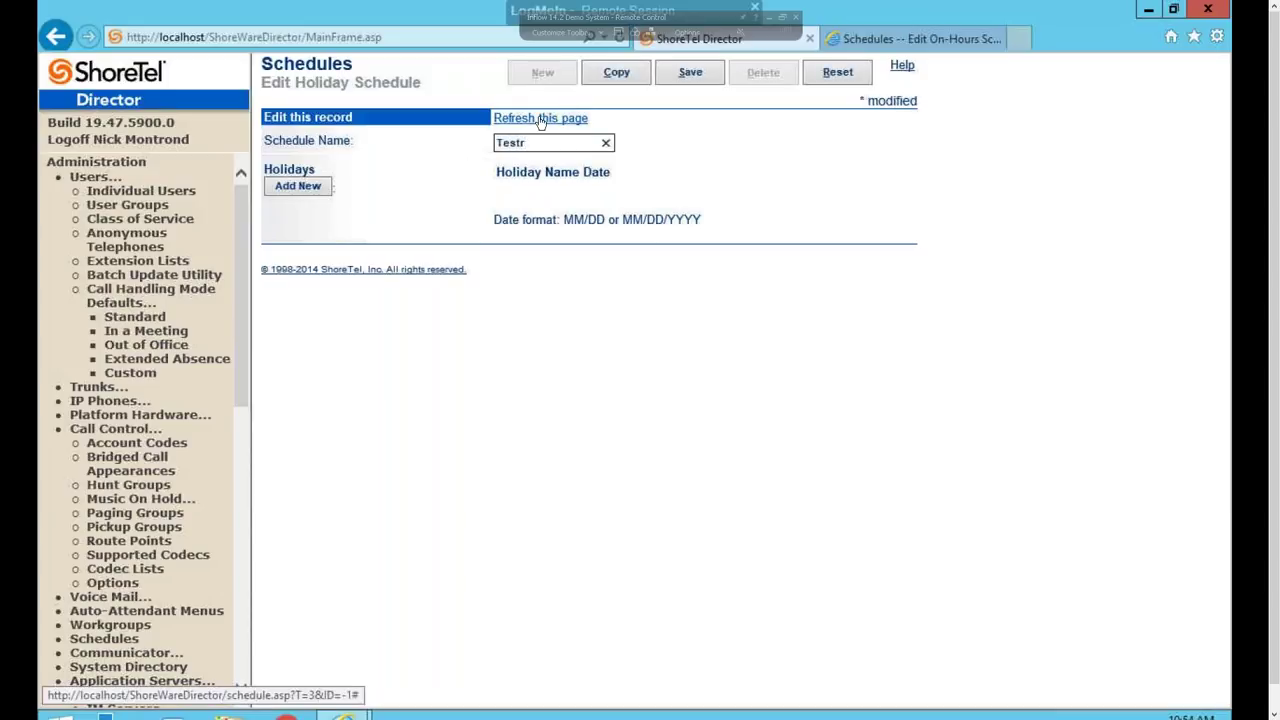
key(BackSpace)
click(298, 186)
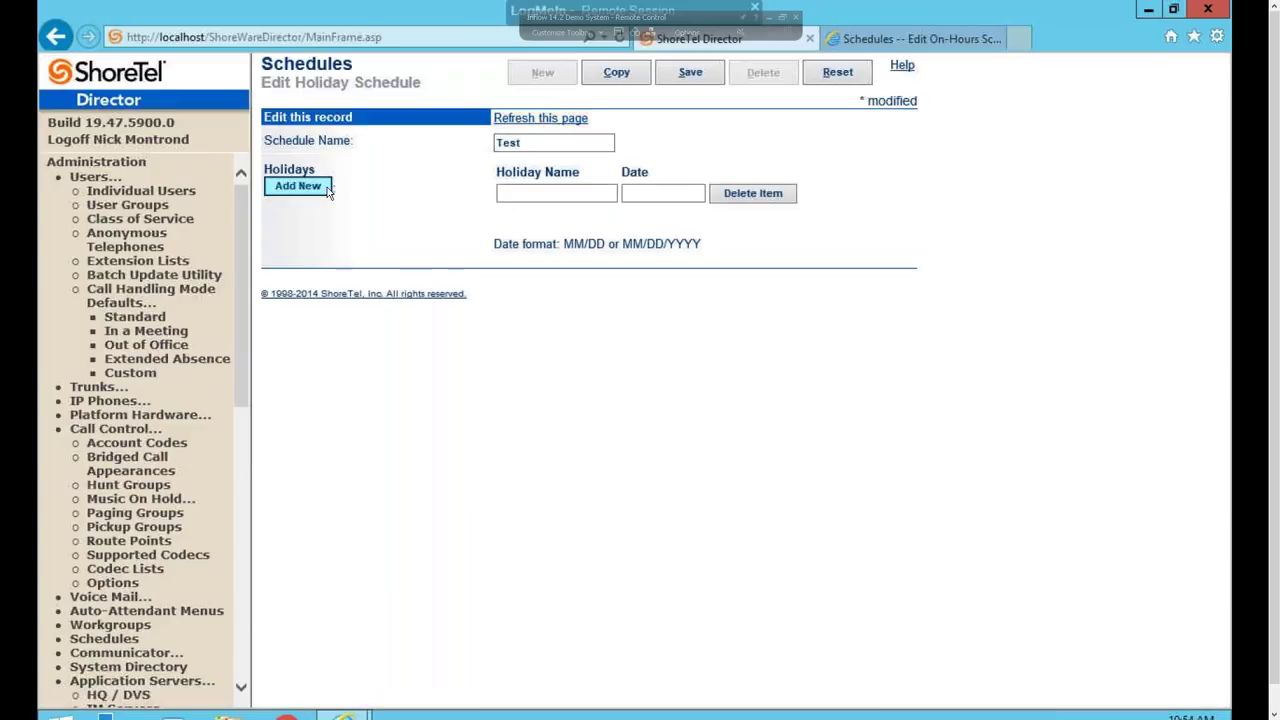
click(550, 193)
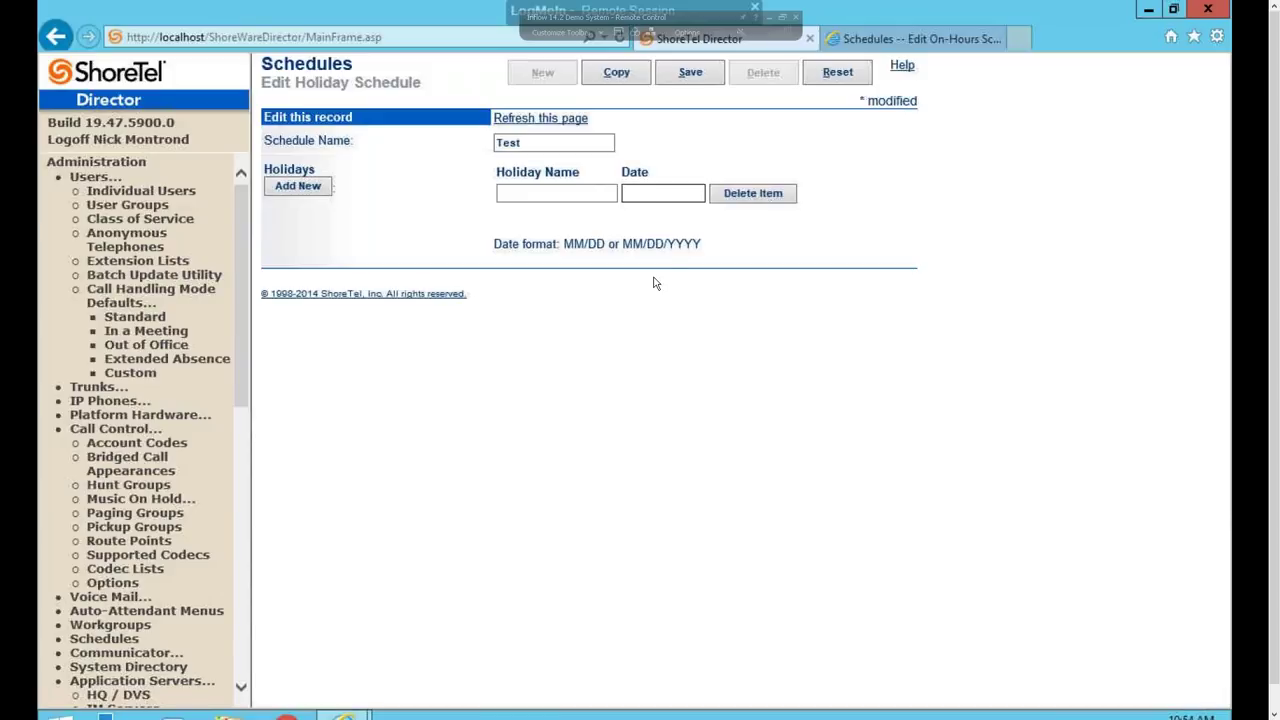
Step: Set the date of the blank holiday entry in the Test schedule to 07/04/2017
text(7/4/2017)
click(624, 193)
text(0)
click(637, 193)
text(0)
text(0)
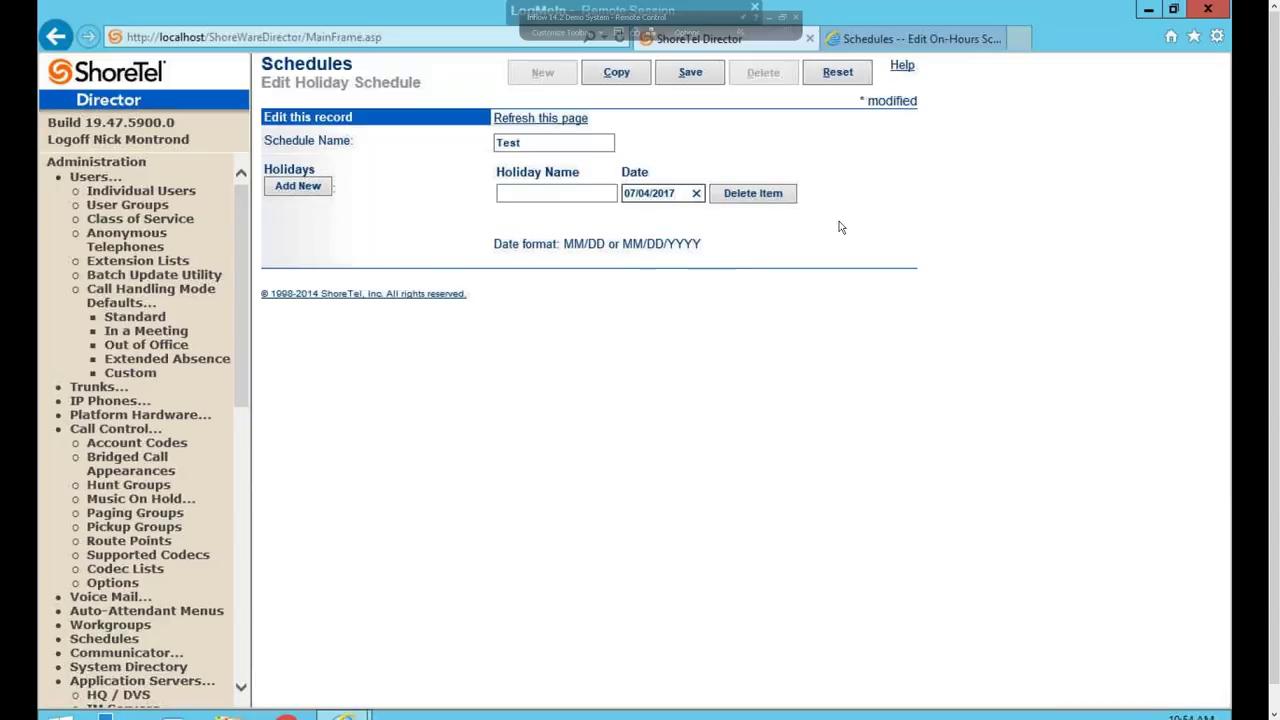
Step: Remove the year from the holiday date so it reads 07/04, and return to the schedules list without saving the holiday schedule
click(676, 193)
double_click(676, 193)
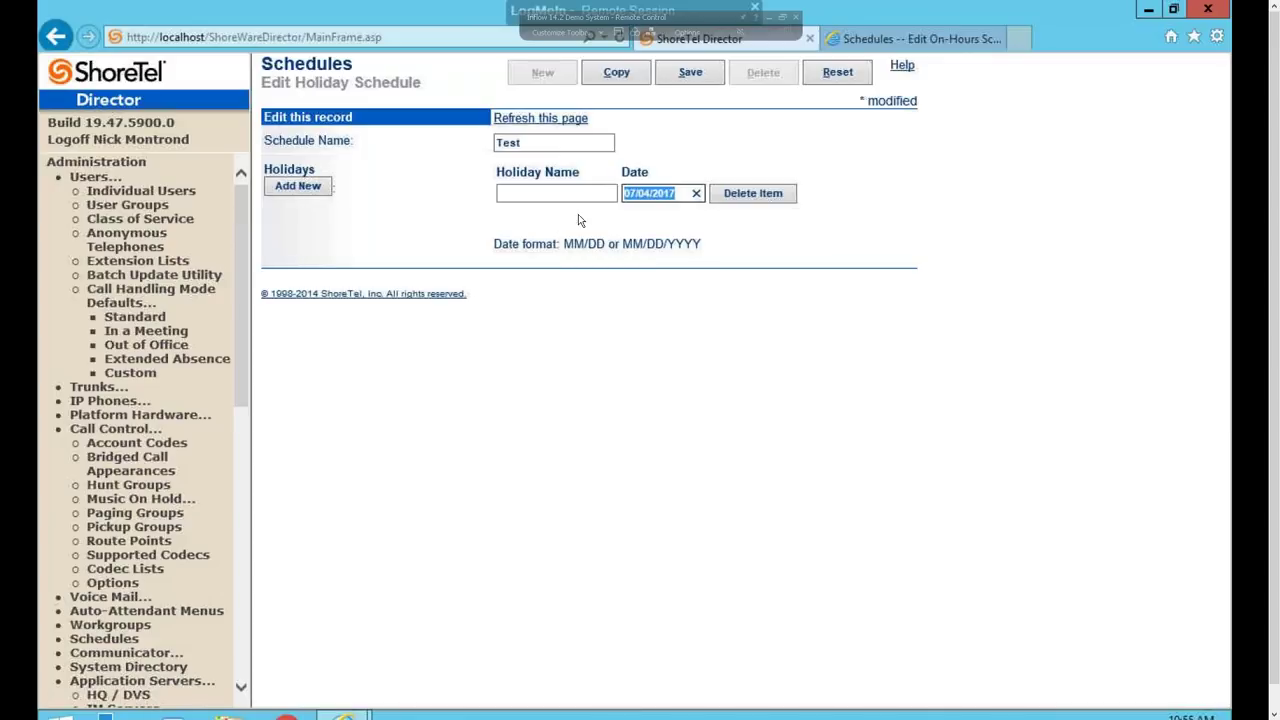
click(662, 195)
double_click(662, 195)
click(677, 192)
drag(677, 192, 652, 192)
key(BackSpace)
click(470, 362)
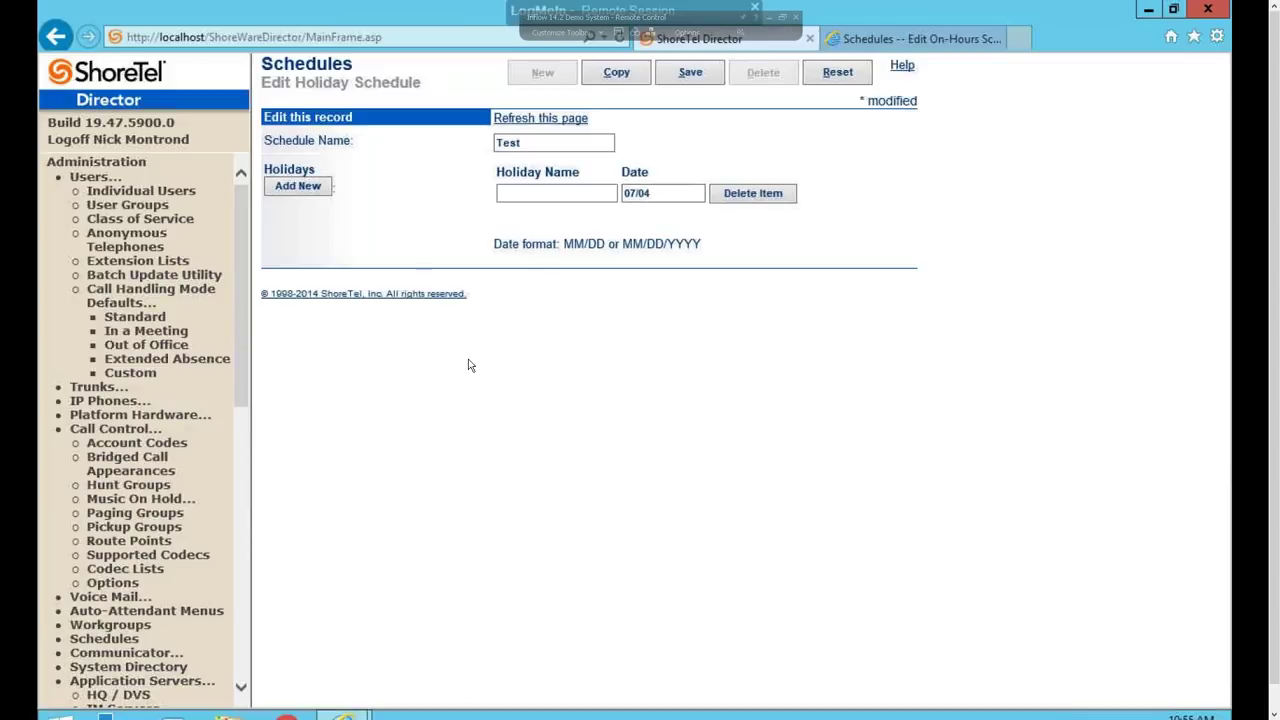
click(58, 38)
click(584, 364)
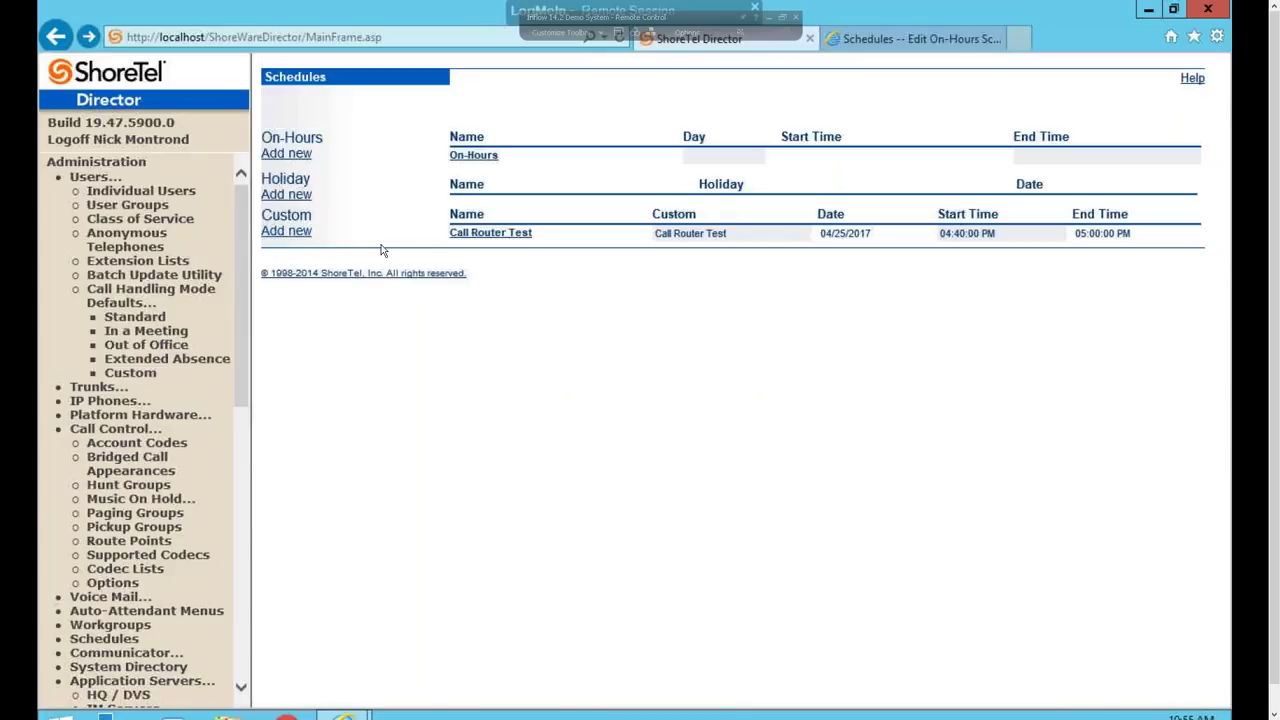
Step: Start a new custom schedule named test, and add a blank custom range to it
click(287, 231)
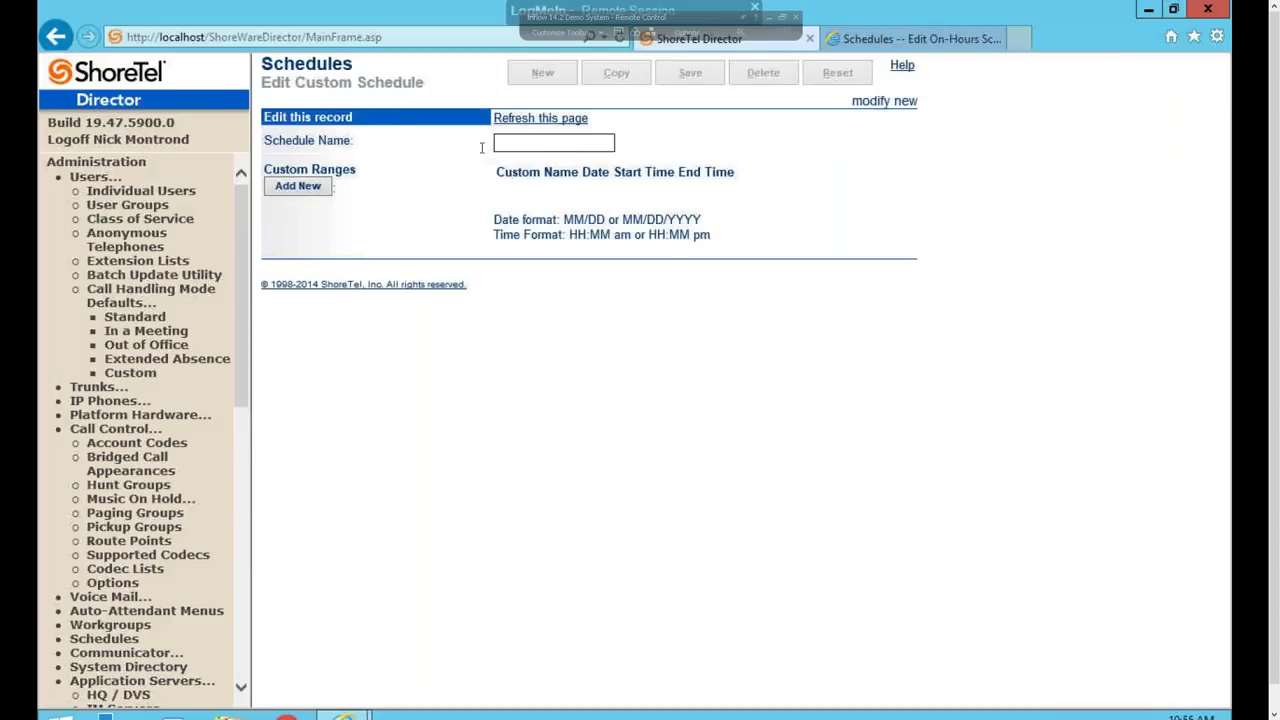
click(567, 146)
text(test)
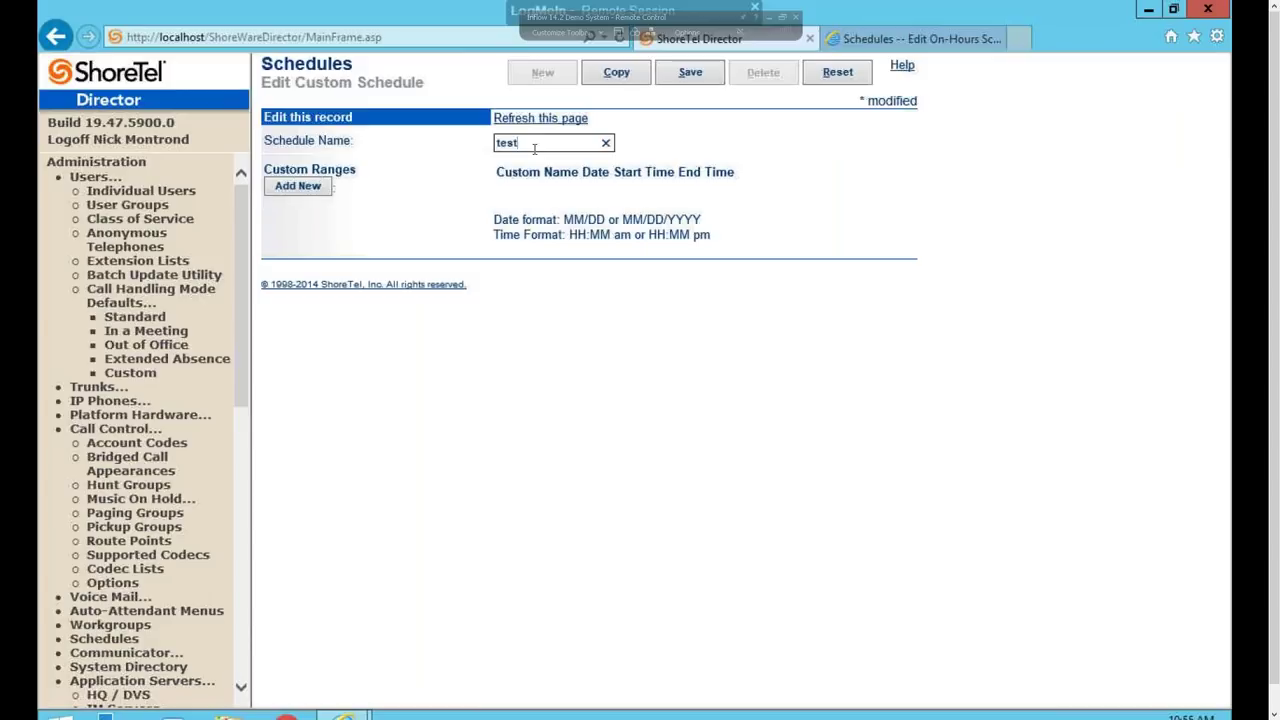
click(279, 190)
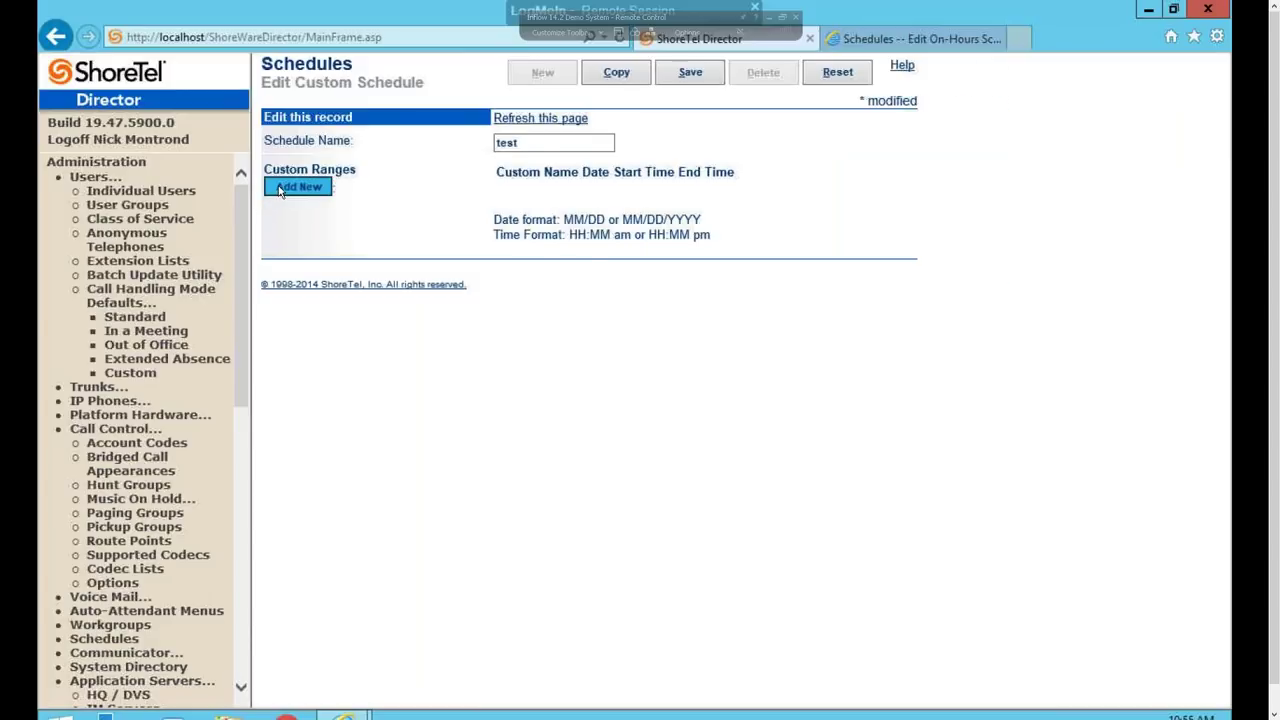
click(628, 196)
click(709, 195)
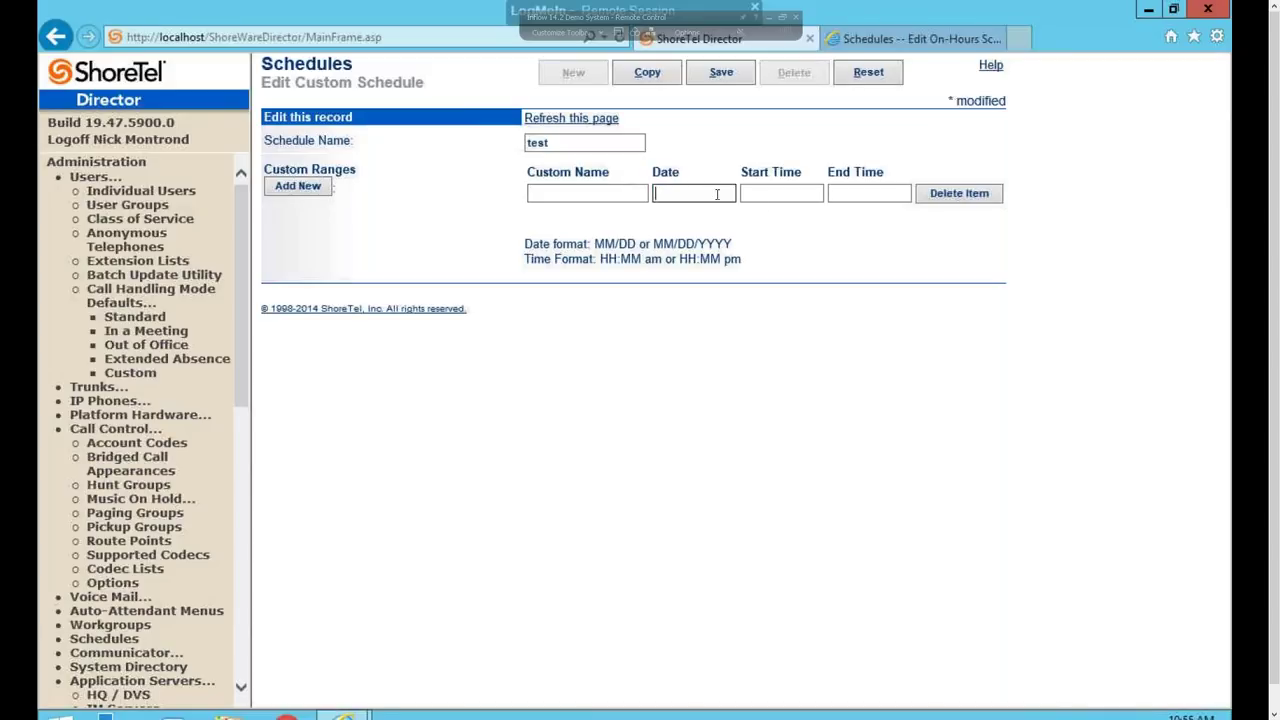
Step: Highlight the custom range's Start Time and End Time headings, and leave the custom schedule, discarding its changes
click(777, 195)
triple_click(768, 170)
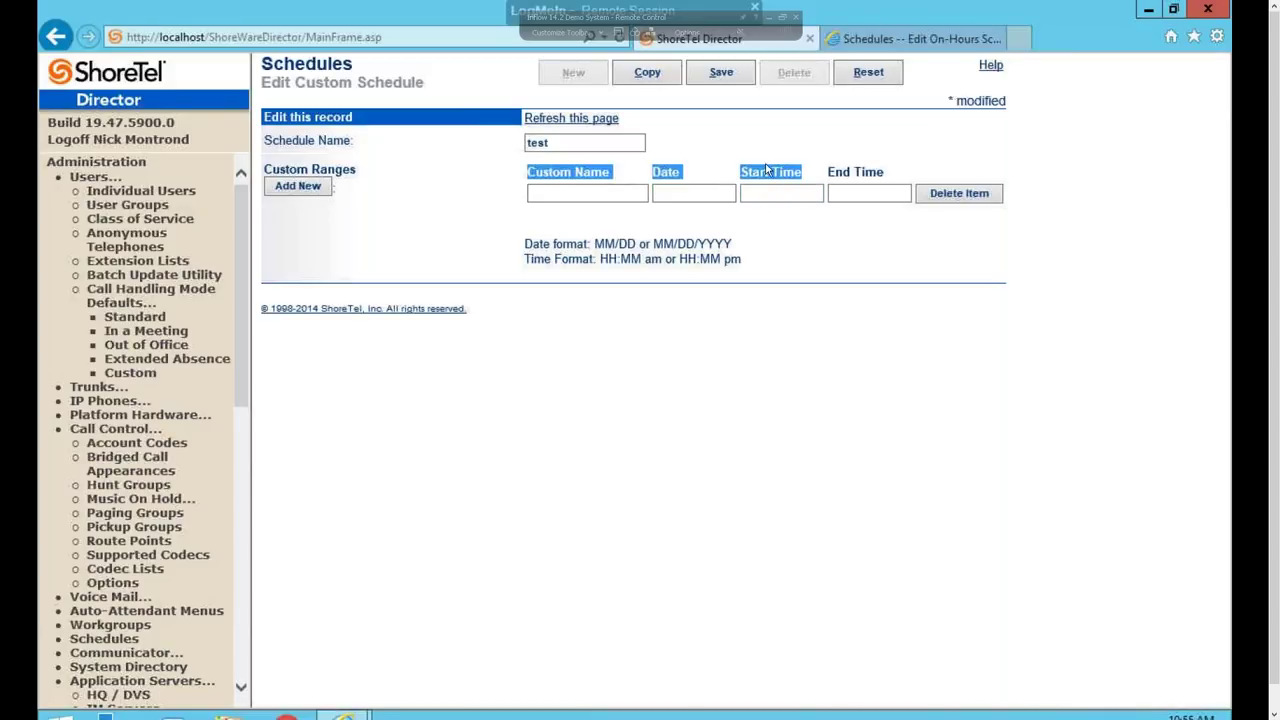
click(850, 174)
drag(887, 174, 740, 173)
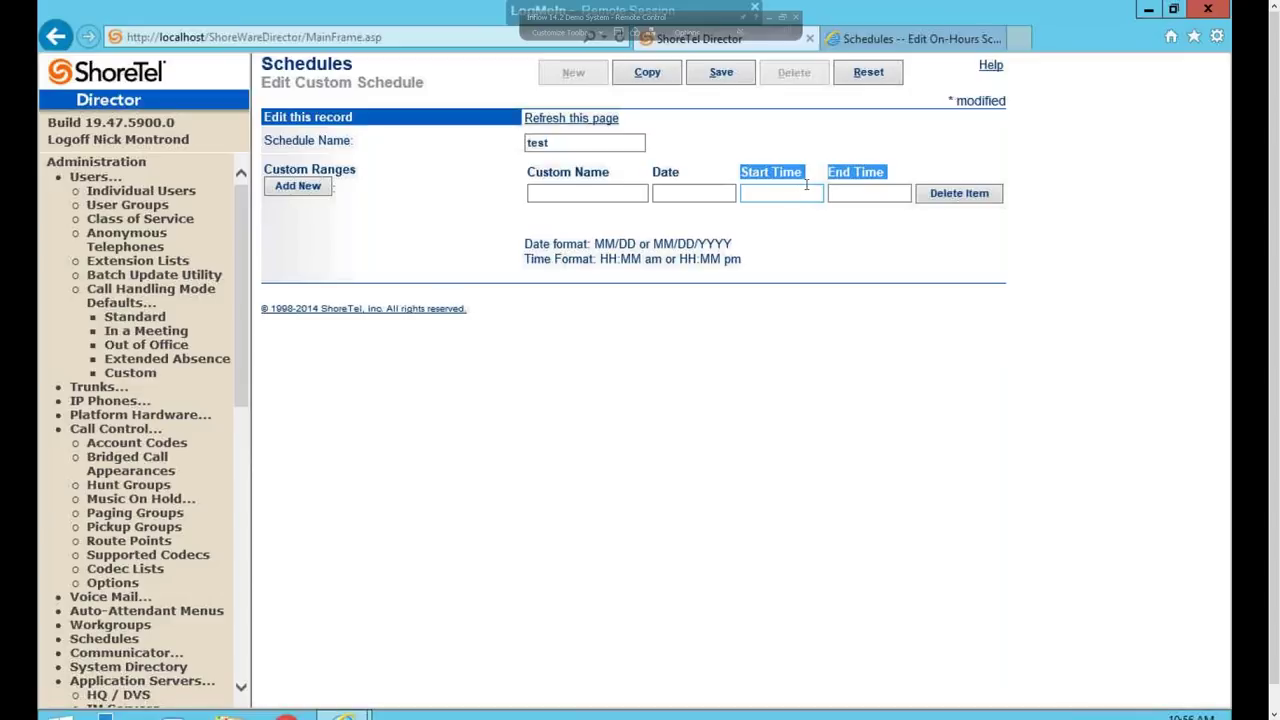
click(712, 577)
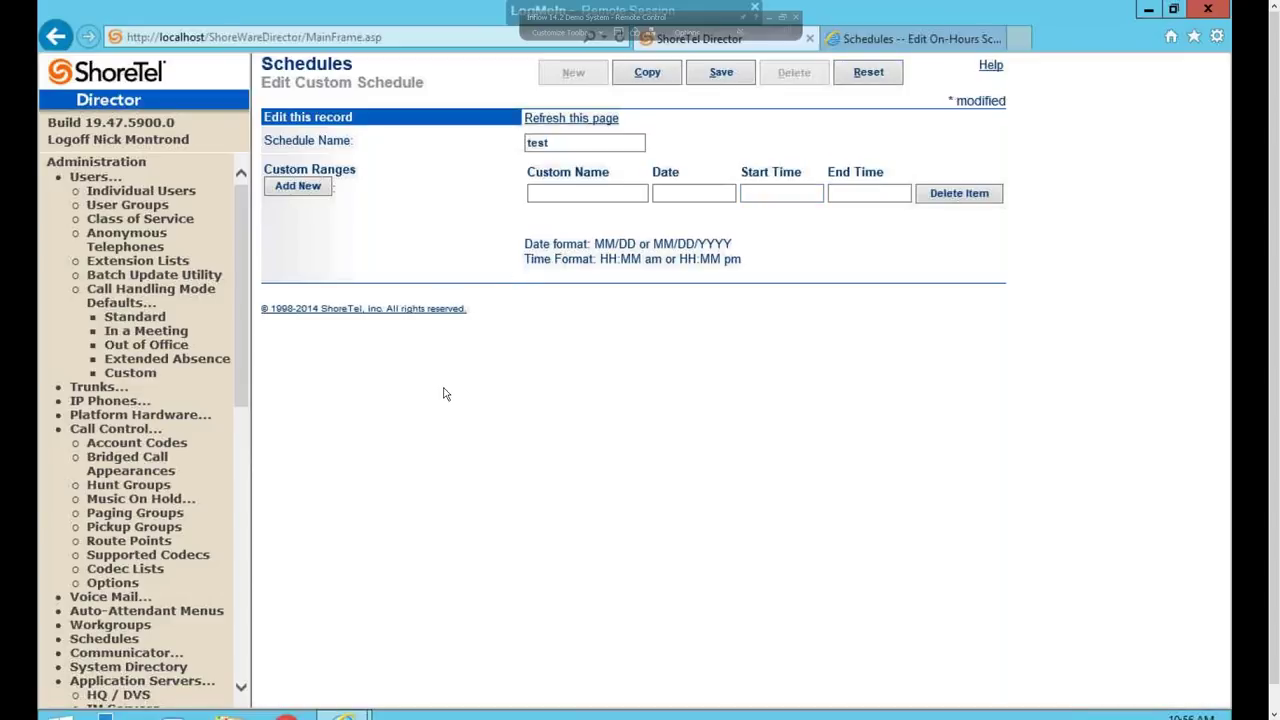
click(150, 204)
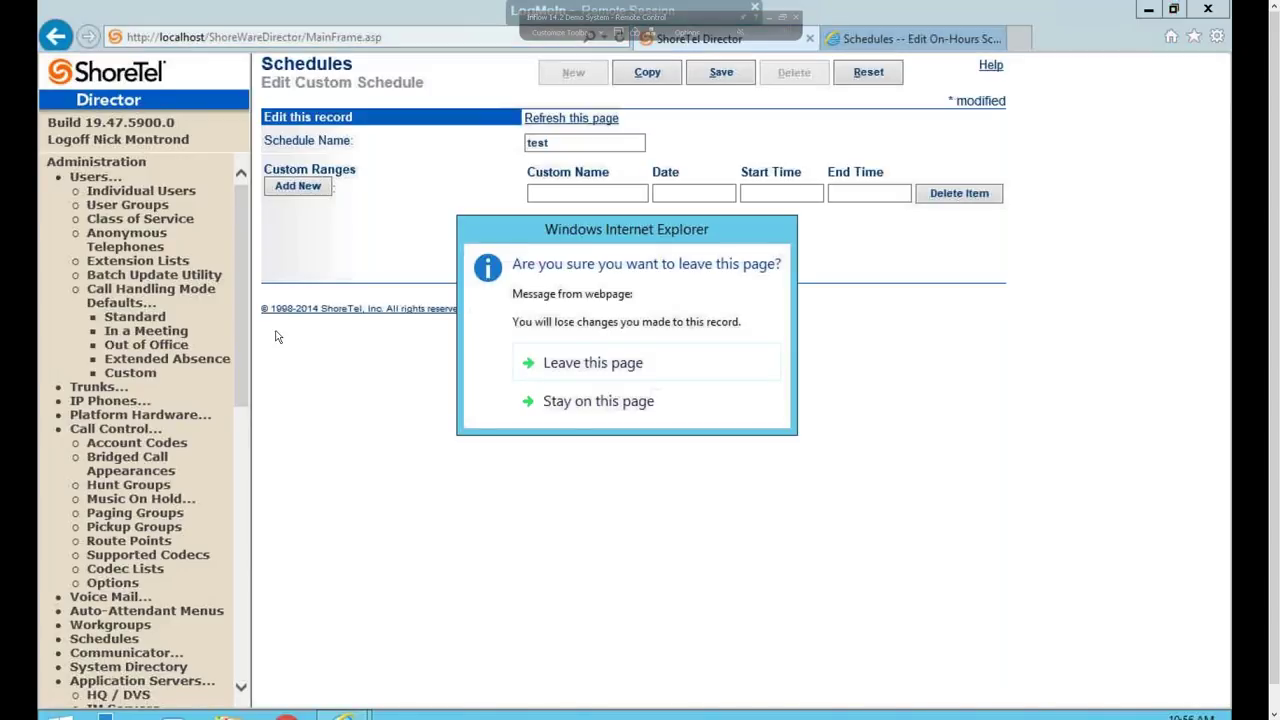
click(640, 364)
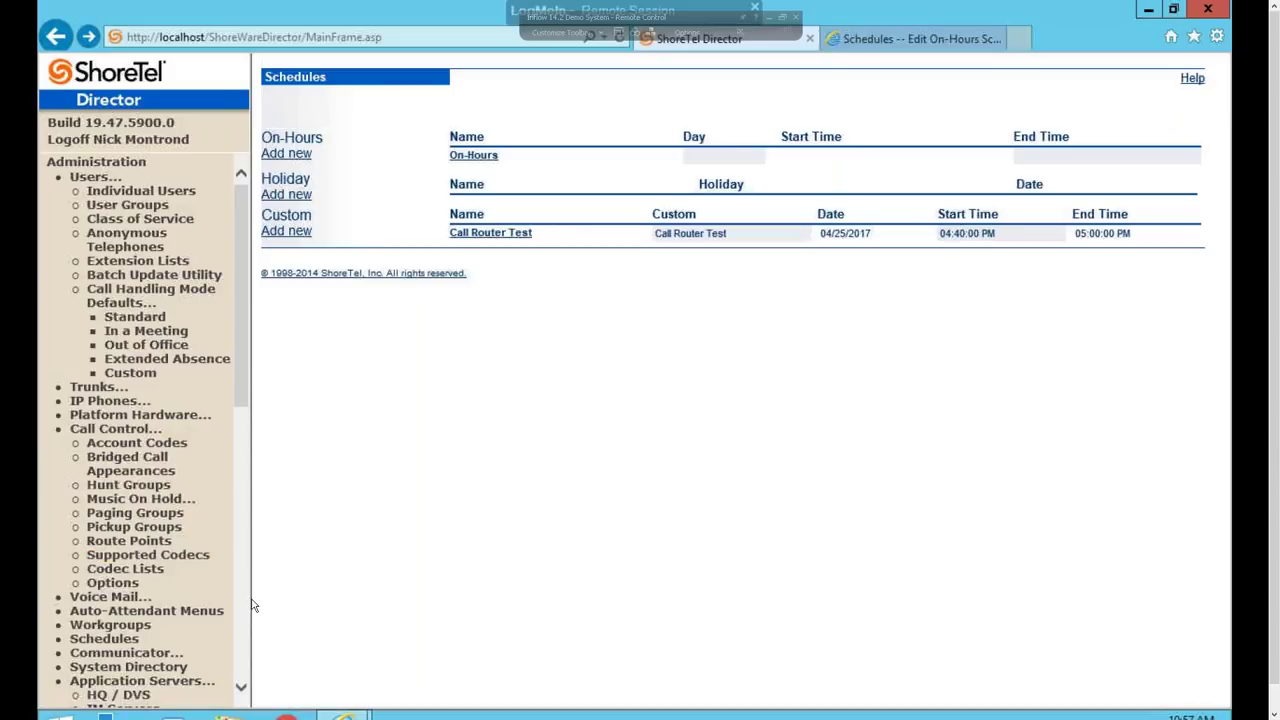
Step: Browse the Director navigation down to the Maintenance, Reporting and Applications sections
scroll(245, 600, down, 5)
scroll(140, 430, down, 10)
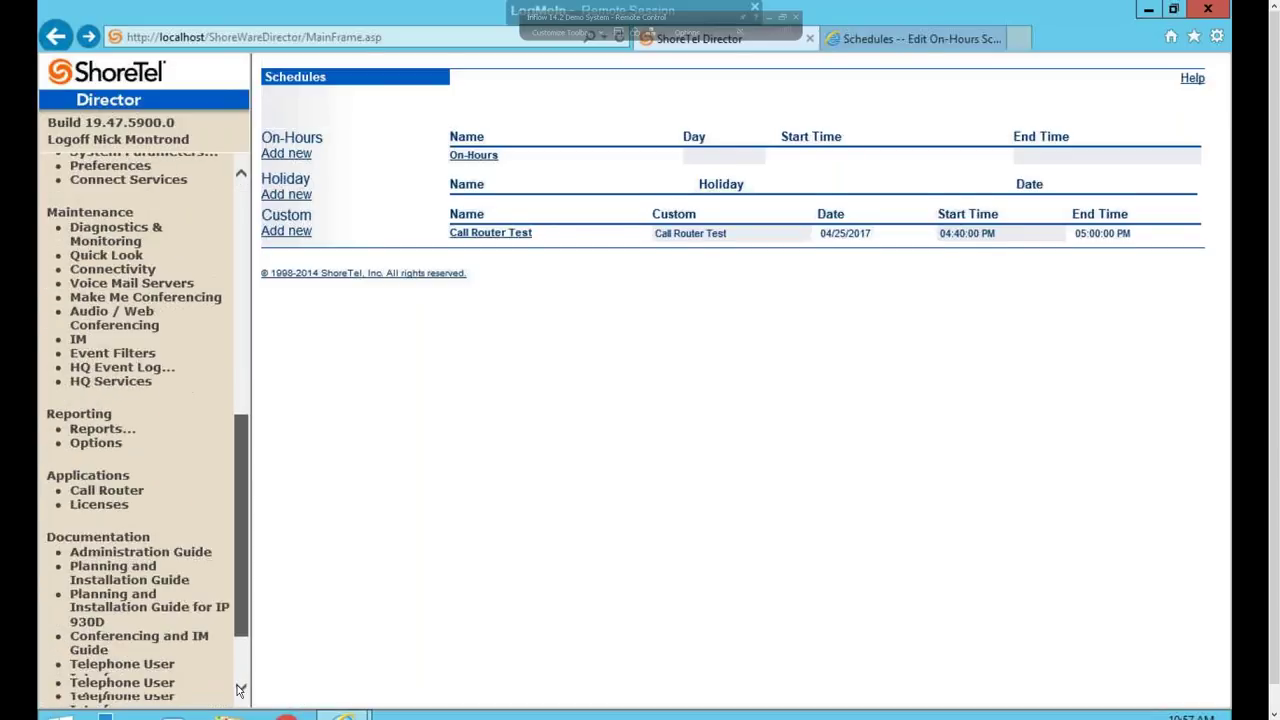